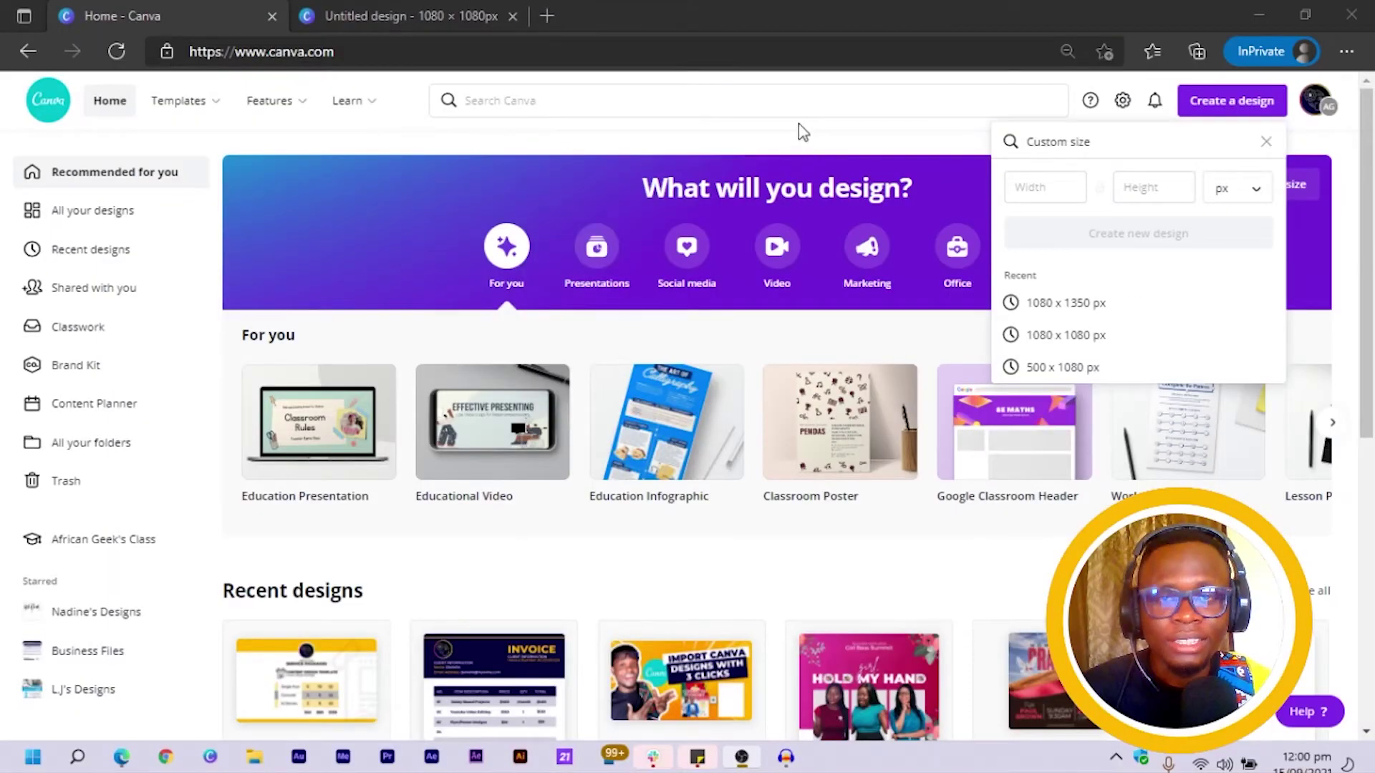
Look at the custom size options for a new design, and search the design types for "instagram"
click(799, 126)
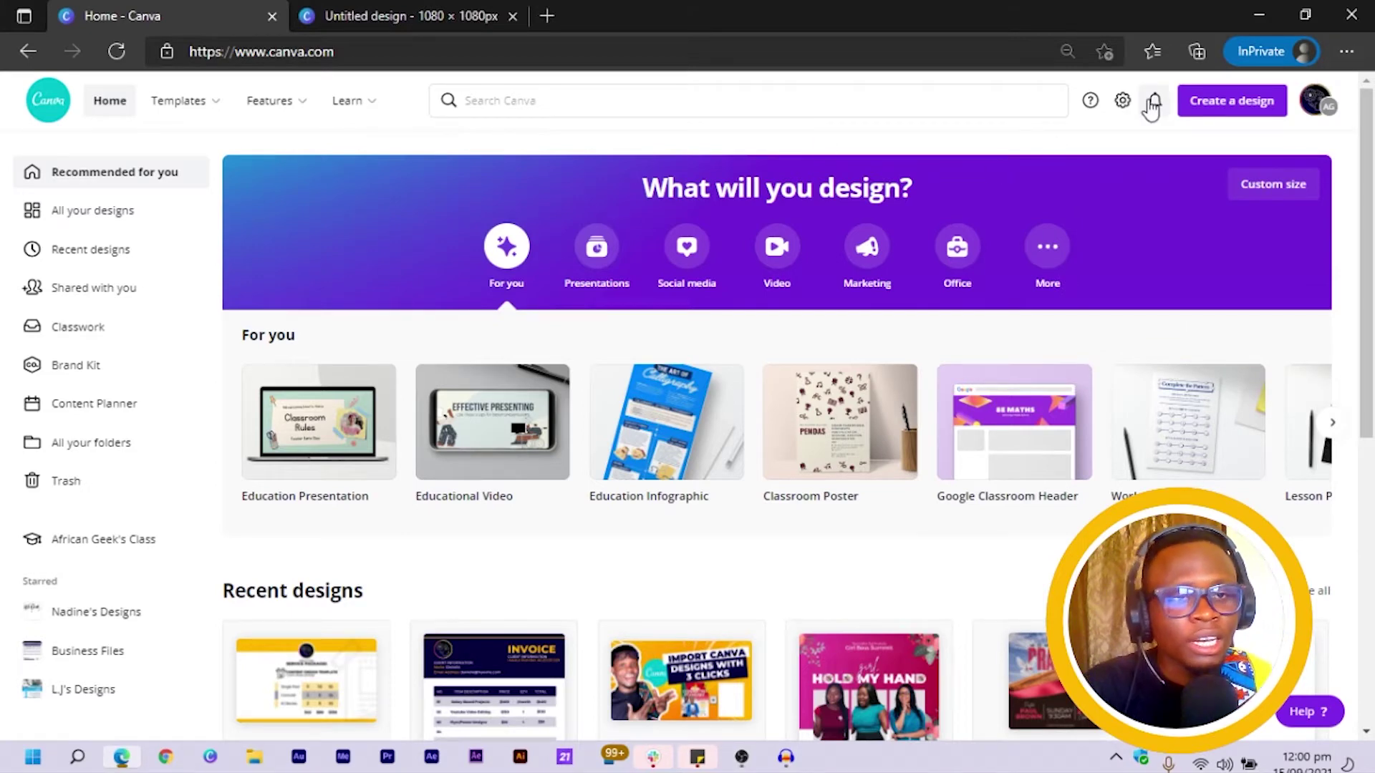
click(1200, 109)
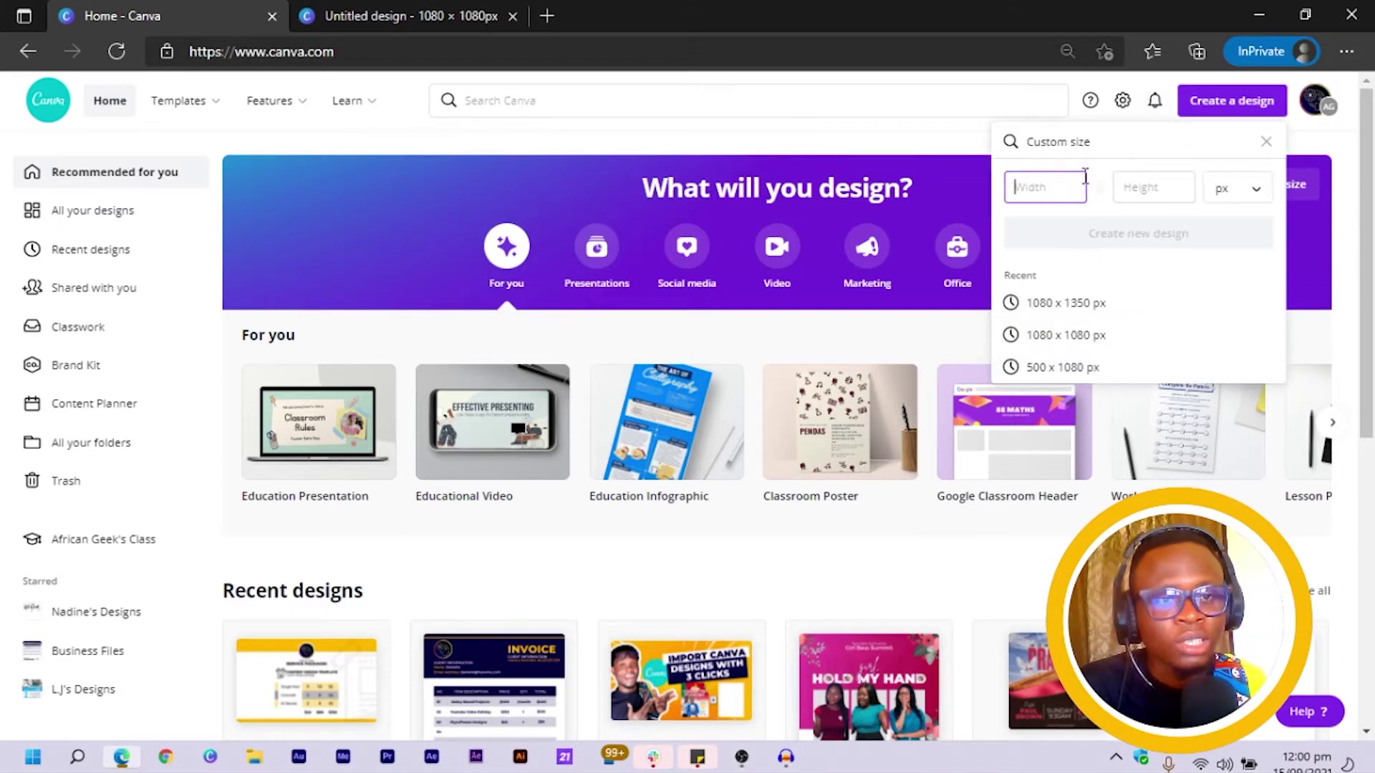
click(1266, 142)
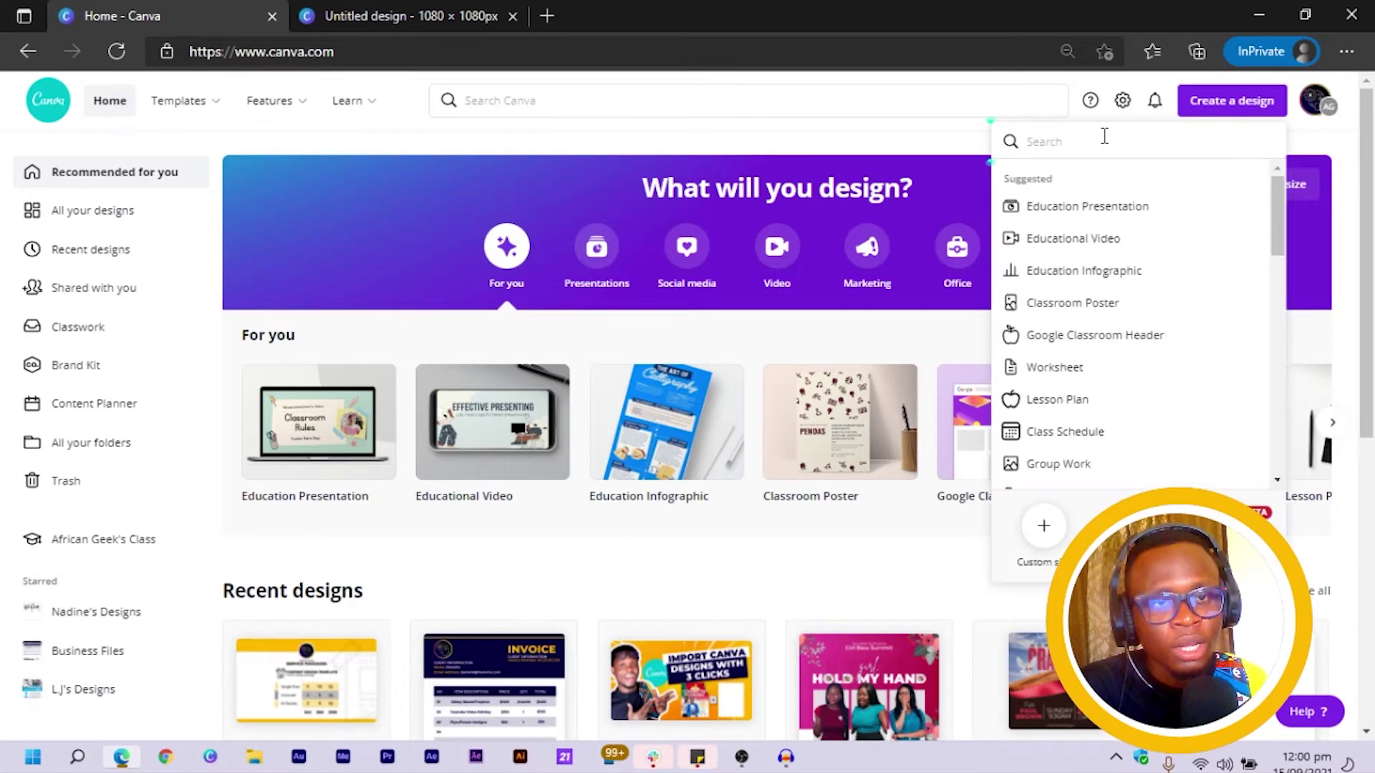
text(instagram)
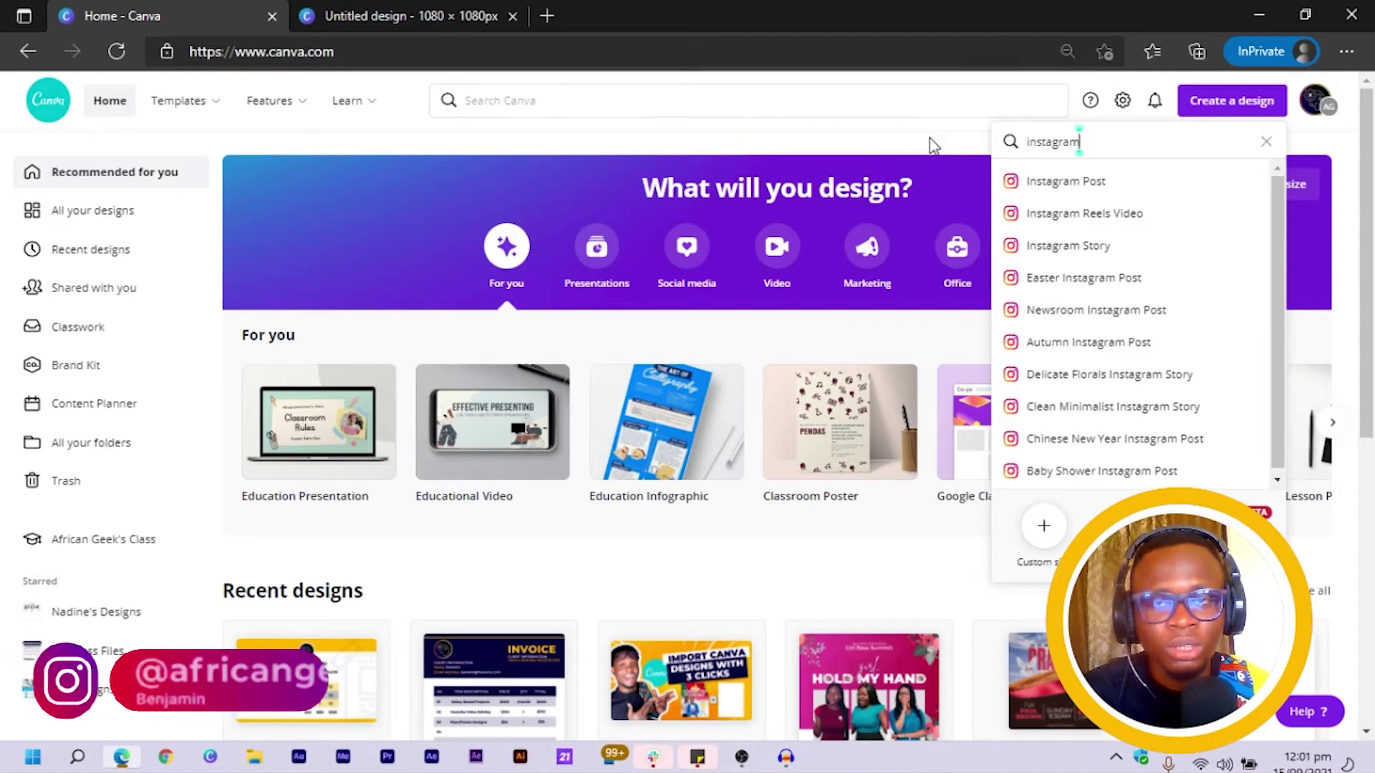
Switch to the open untitled 1080 × 1080 px design, review its two pages and select the blank page 1
click(430, 20)
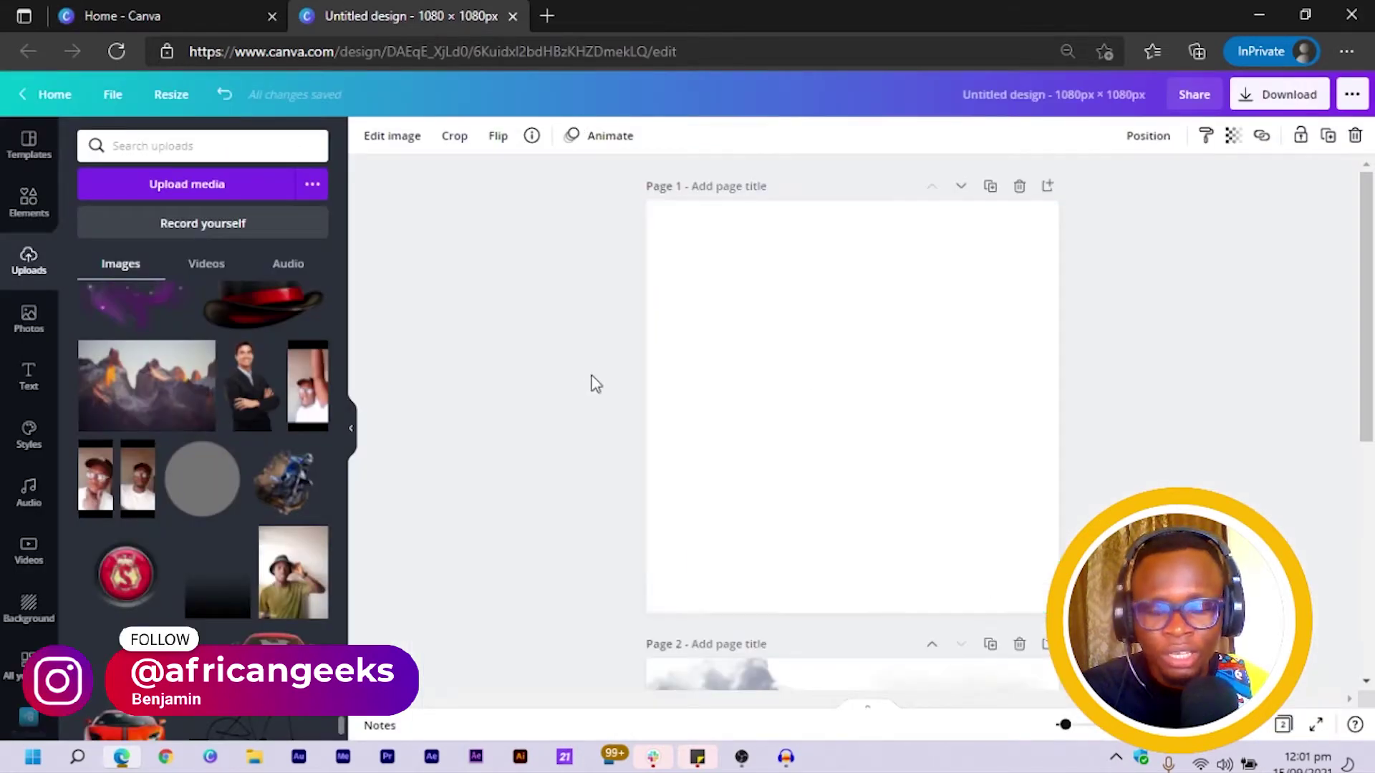
scroll(831, 401, down, 6)
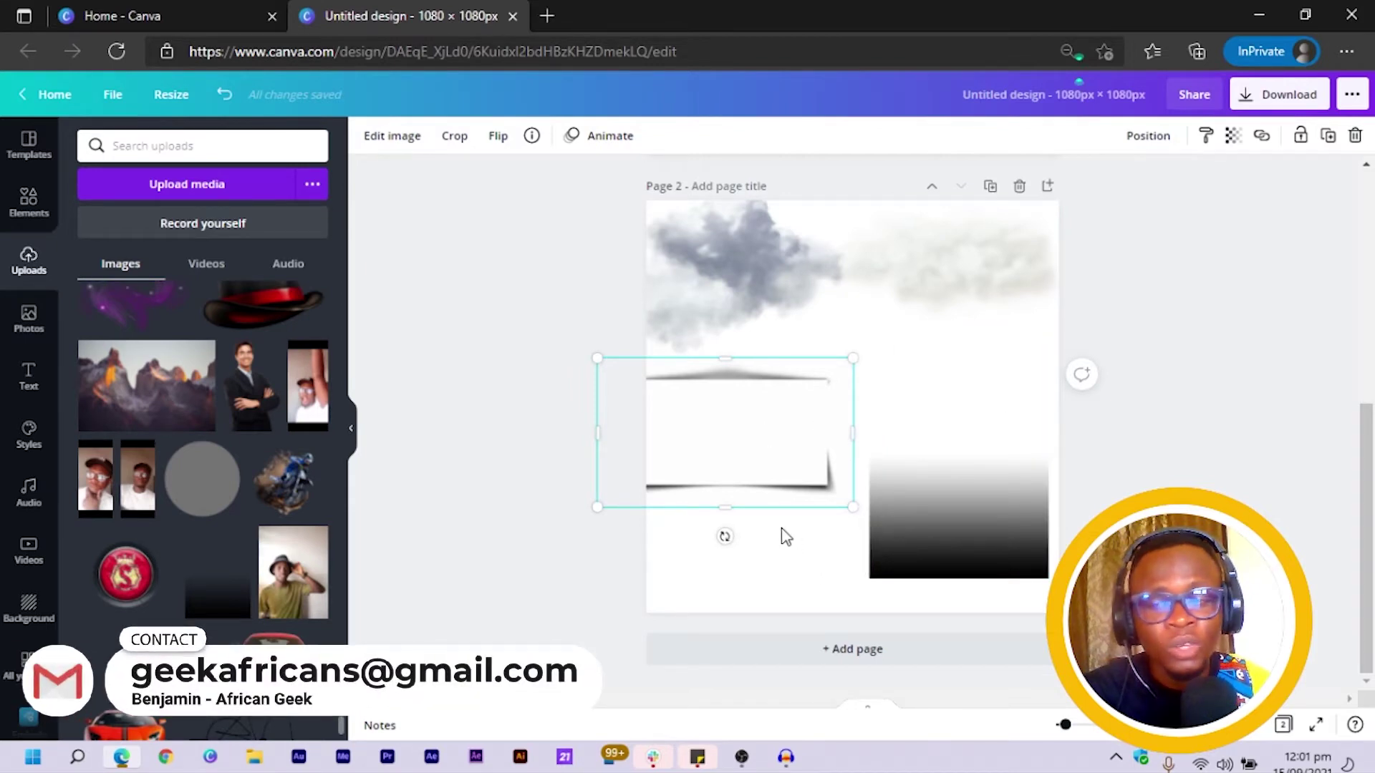
scroll(786, 537, up, 6)
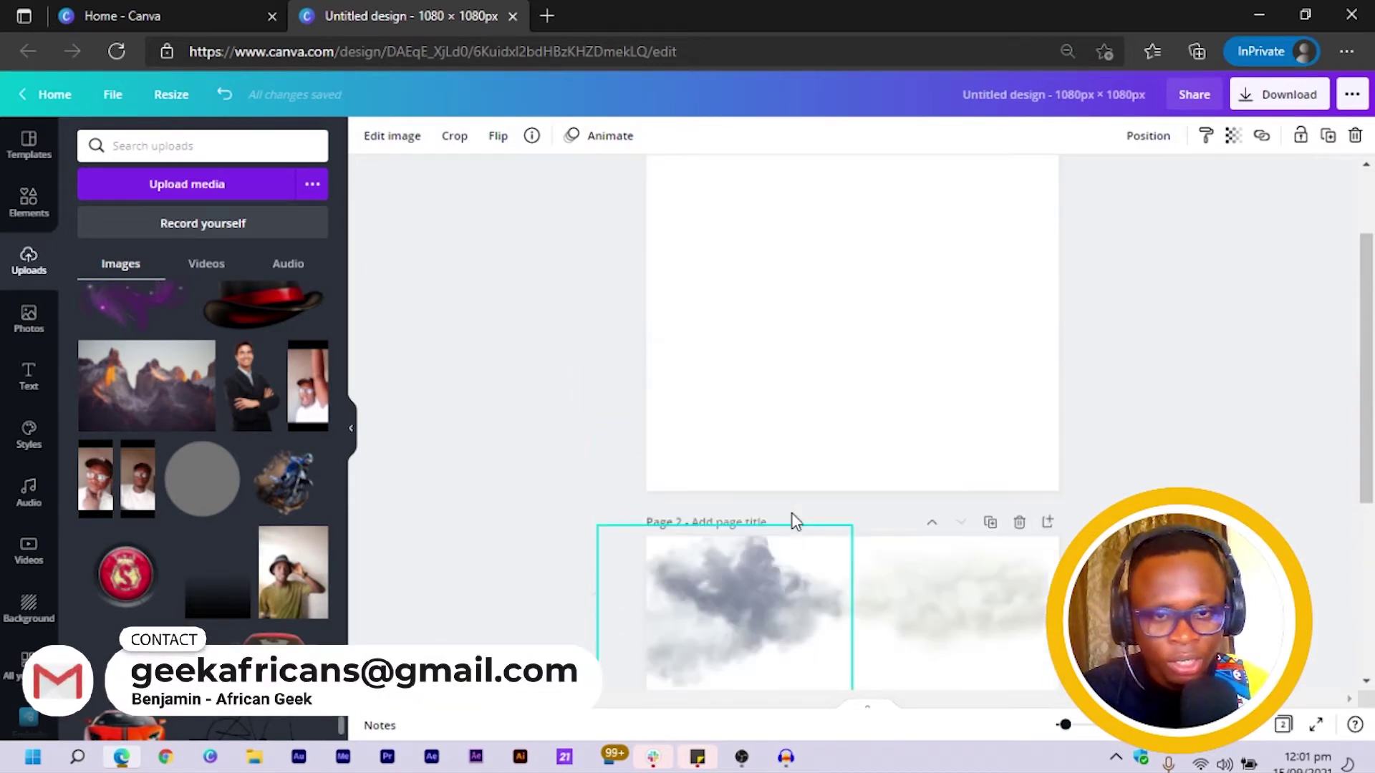
click(791, 408)
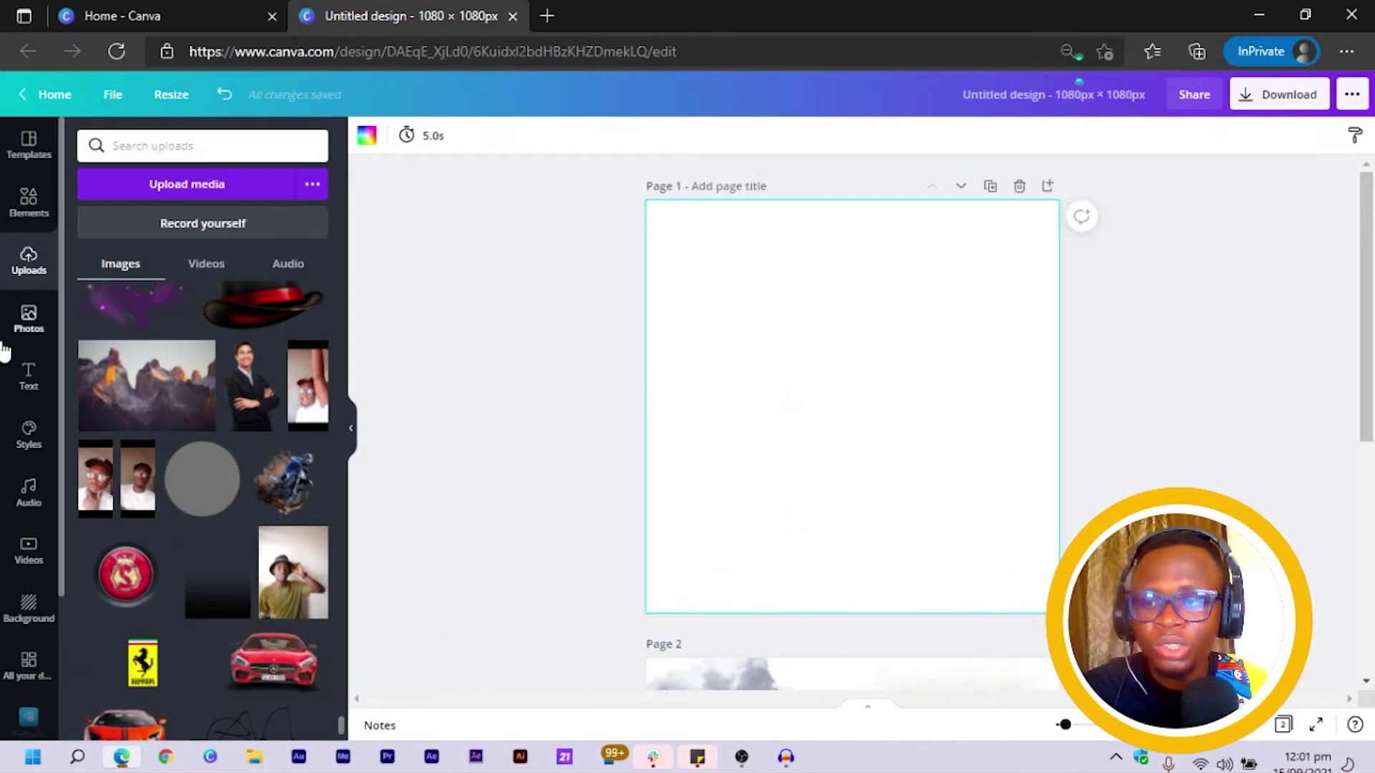
Search the photo library for "clouds"
click(32, 320)
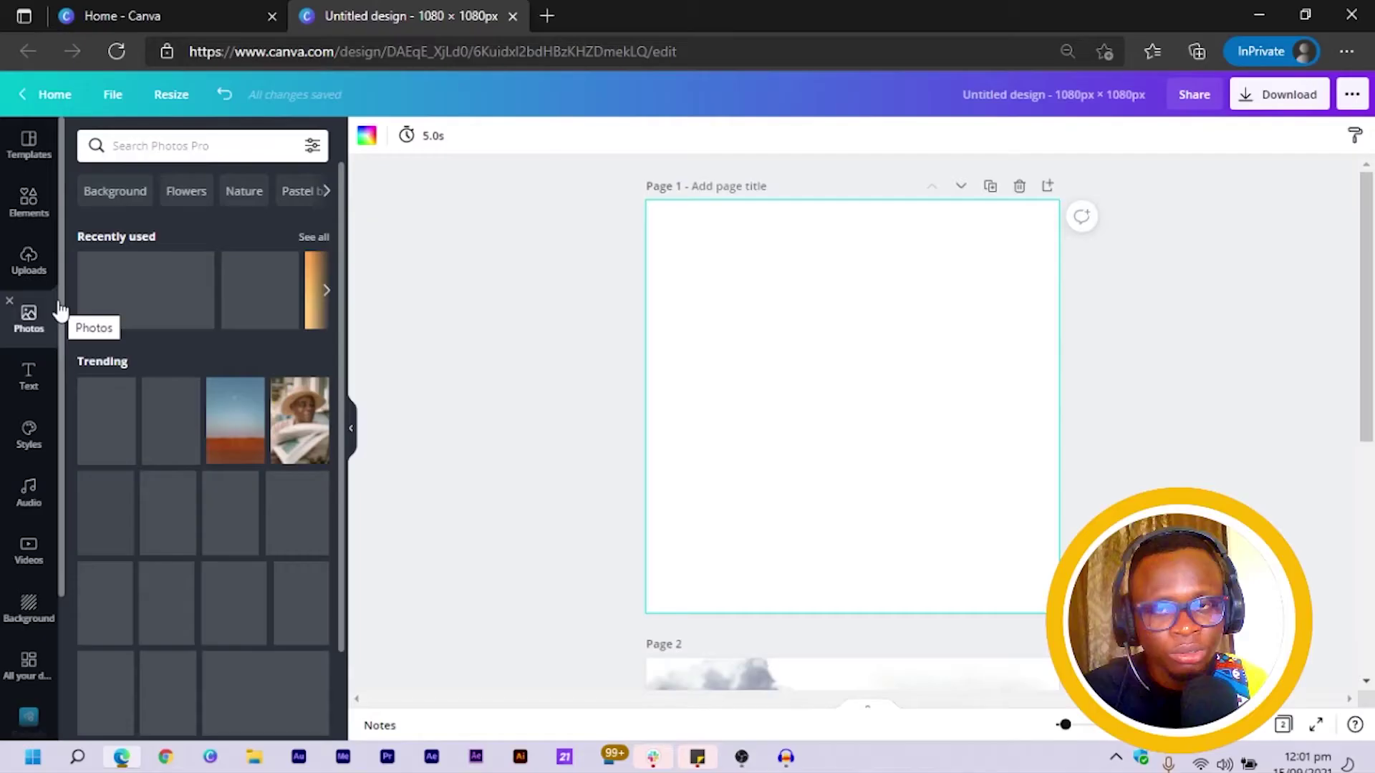
click(198, 139)
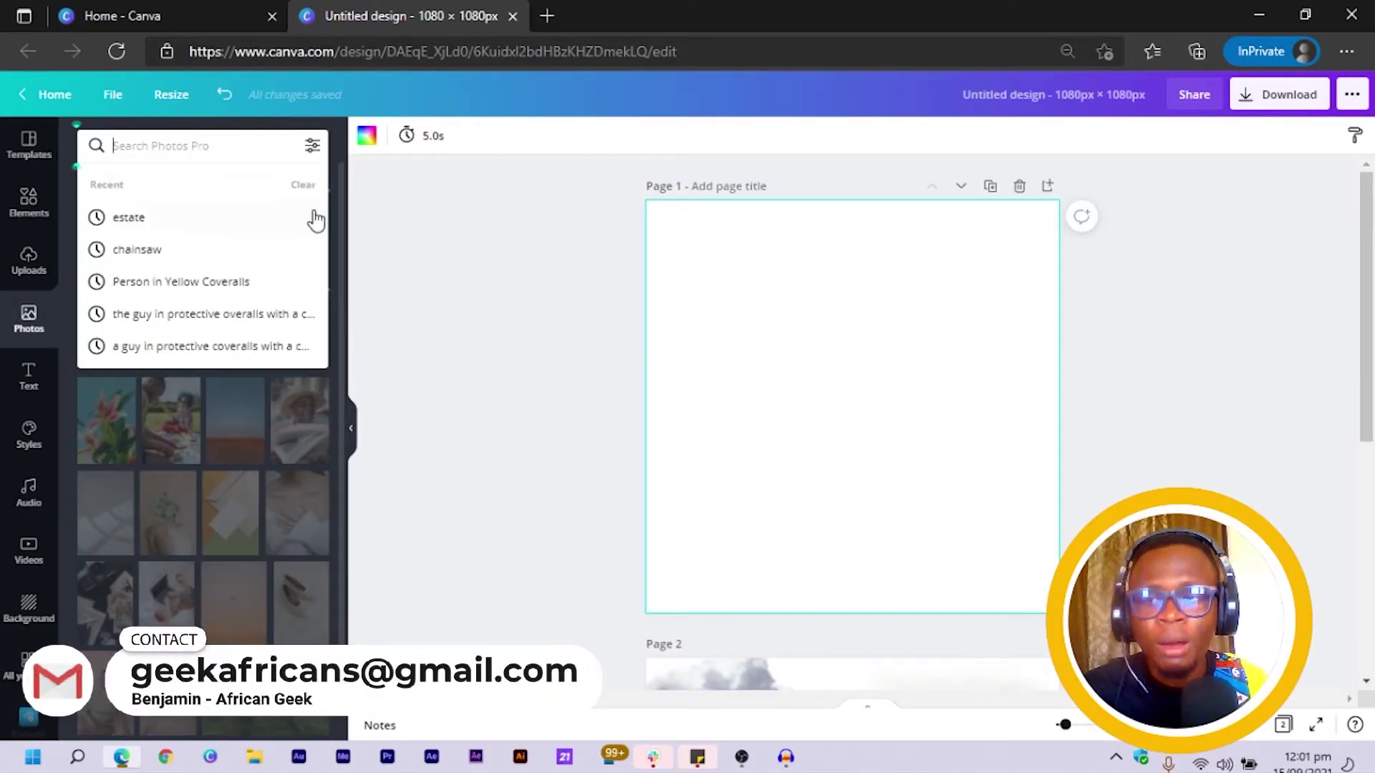
text(clouds)
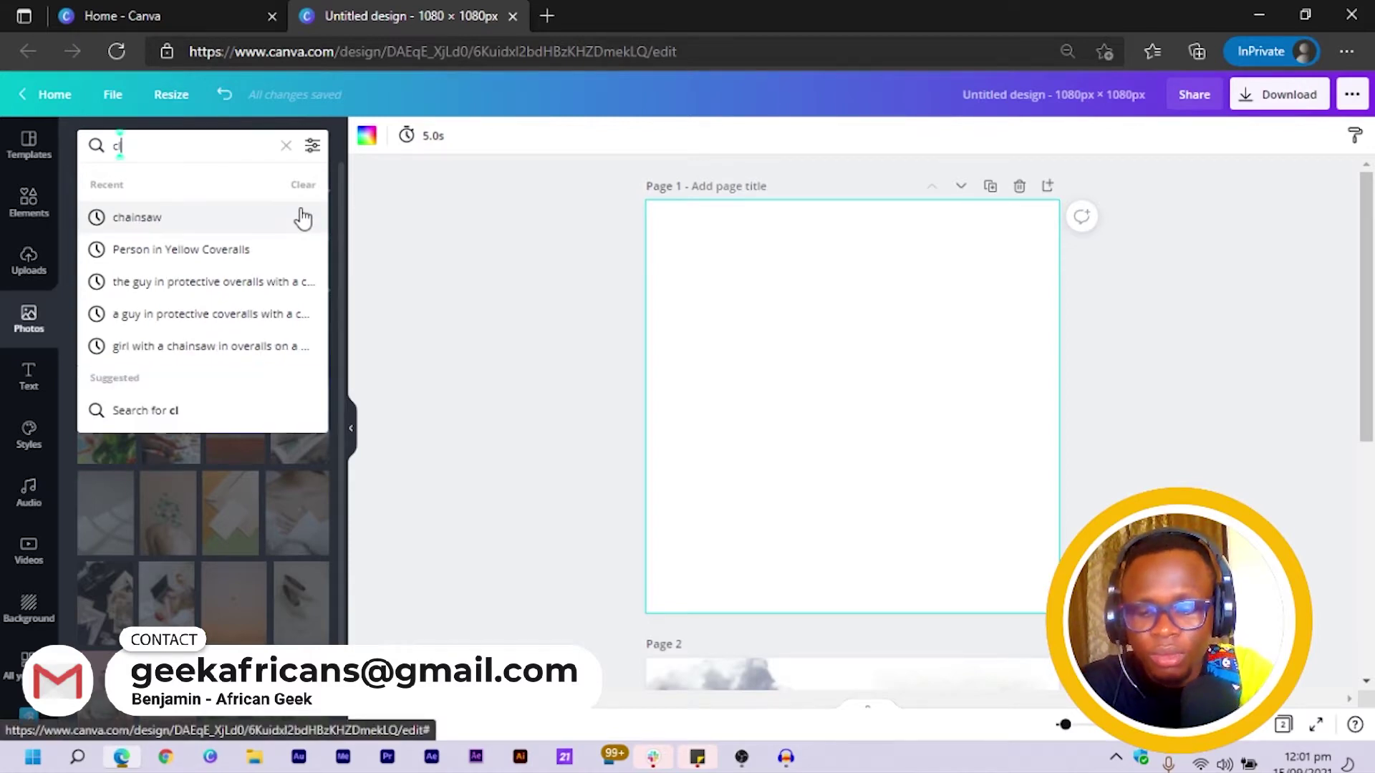
key(Return)
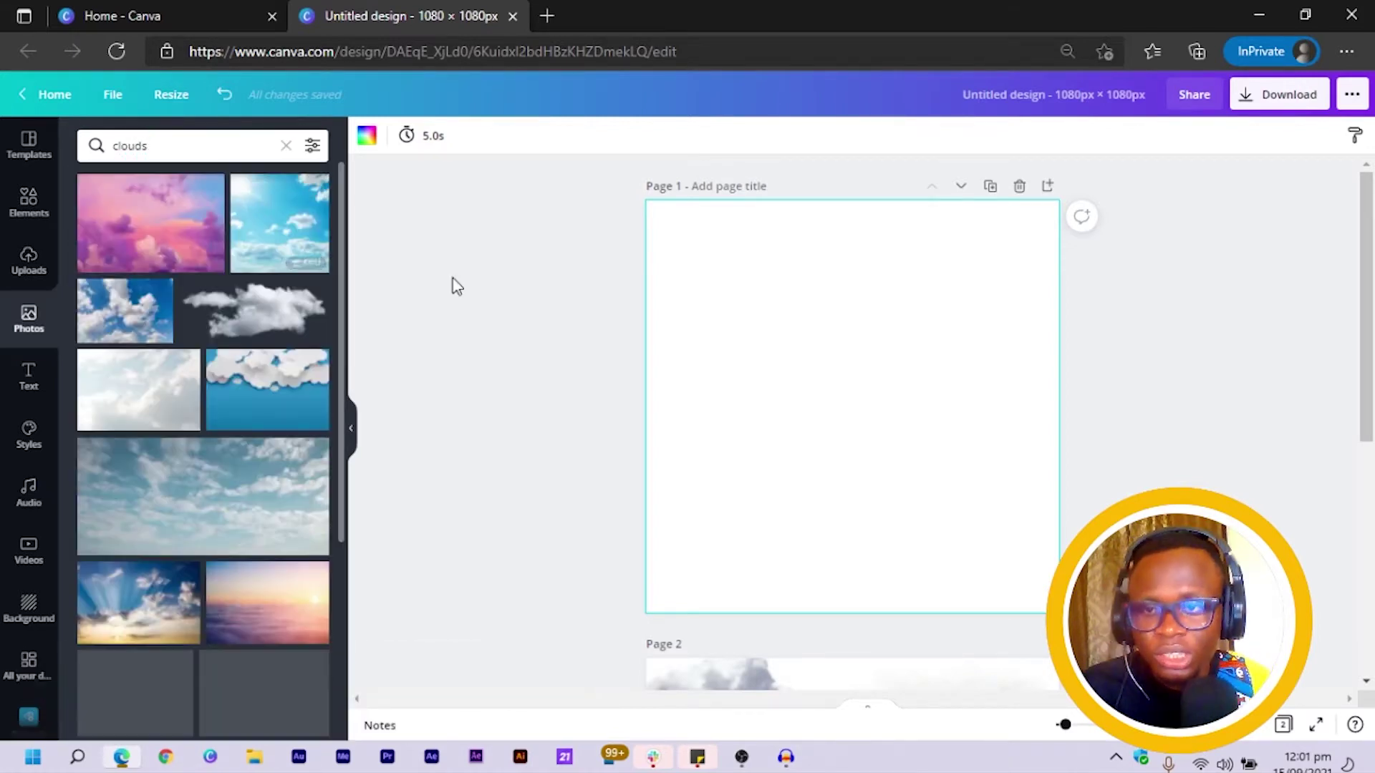
Add the light blue sky photo with low white clouds to page 1 and set it as the page background
scroll(281, 464, down, 3)
scroll(304, 430, down, 5)
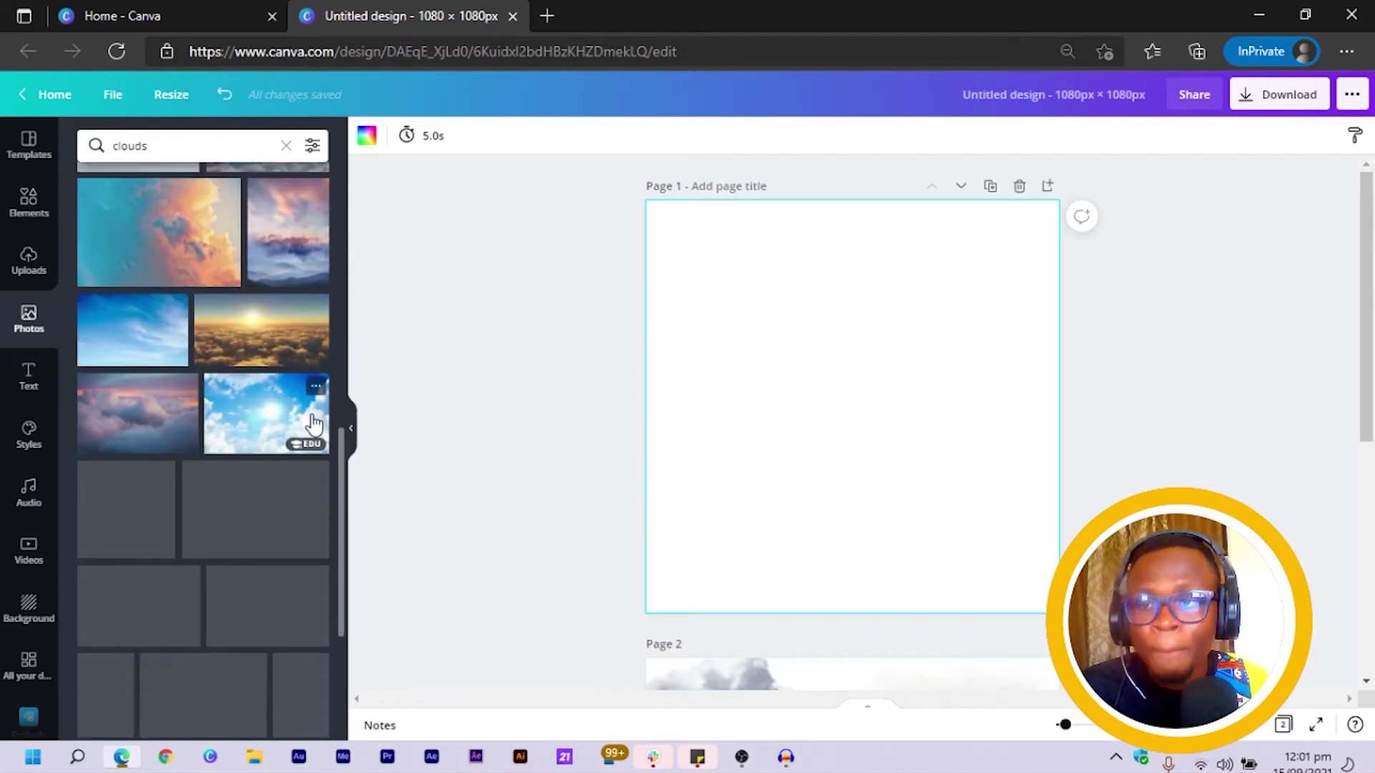
scroll(313, 429, down, 3)
scroll(313, 430, down, 2)
scroll(293, 424, up, 7)
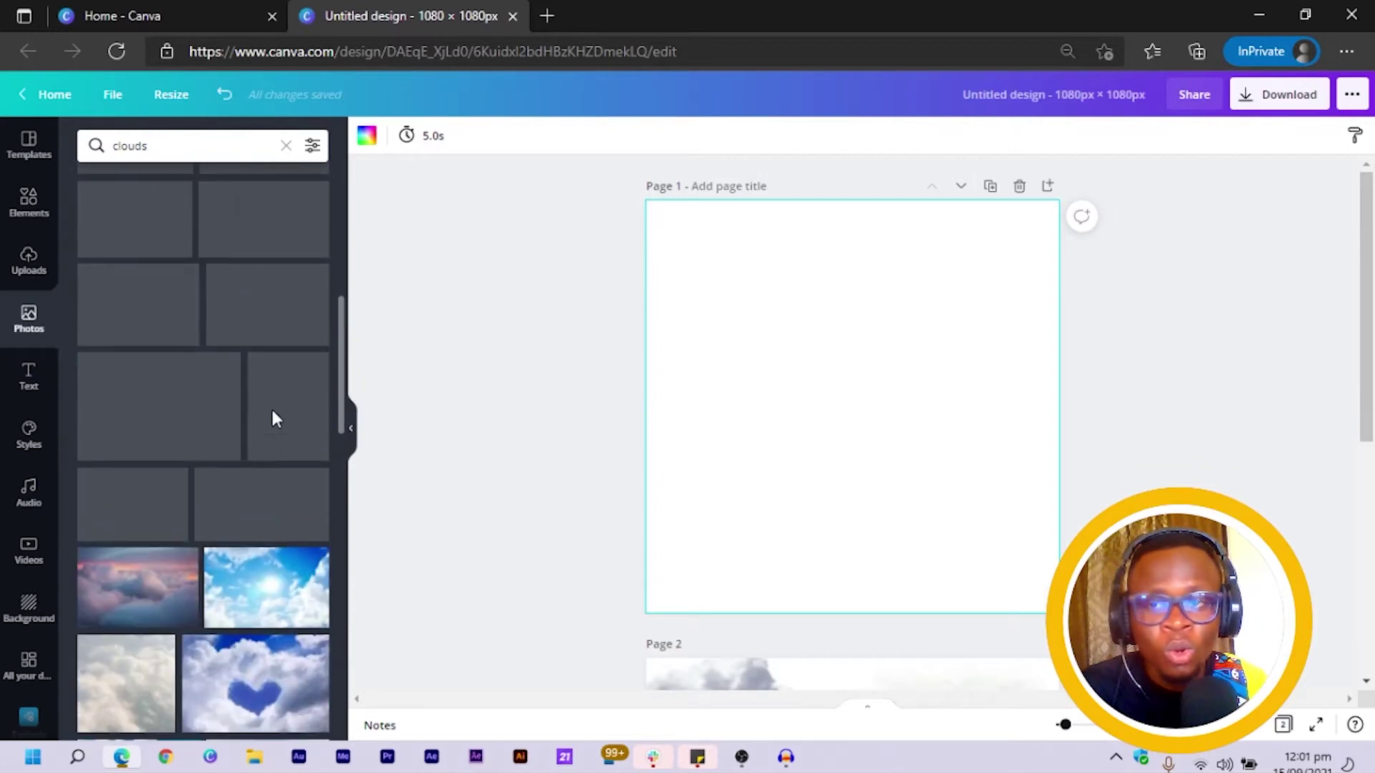
scroll(275, 421, up, 5)
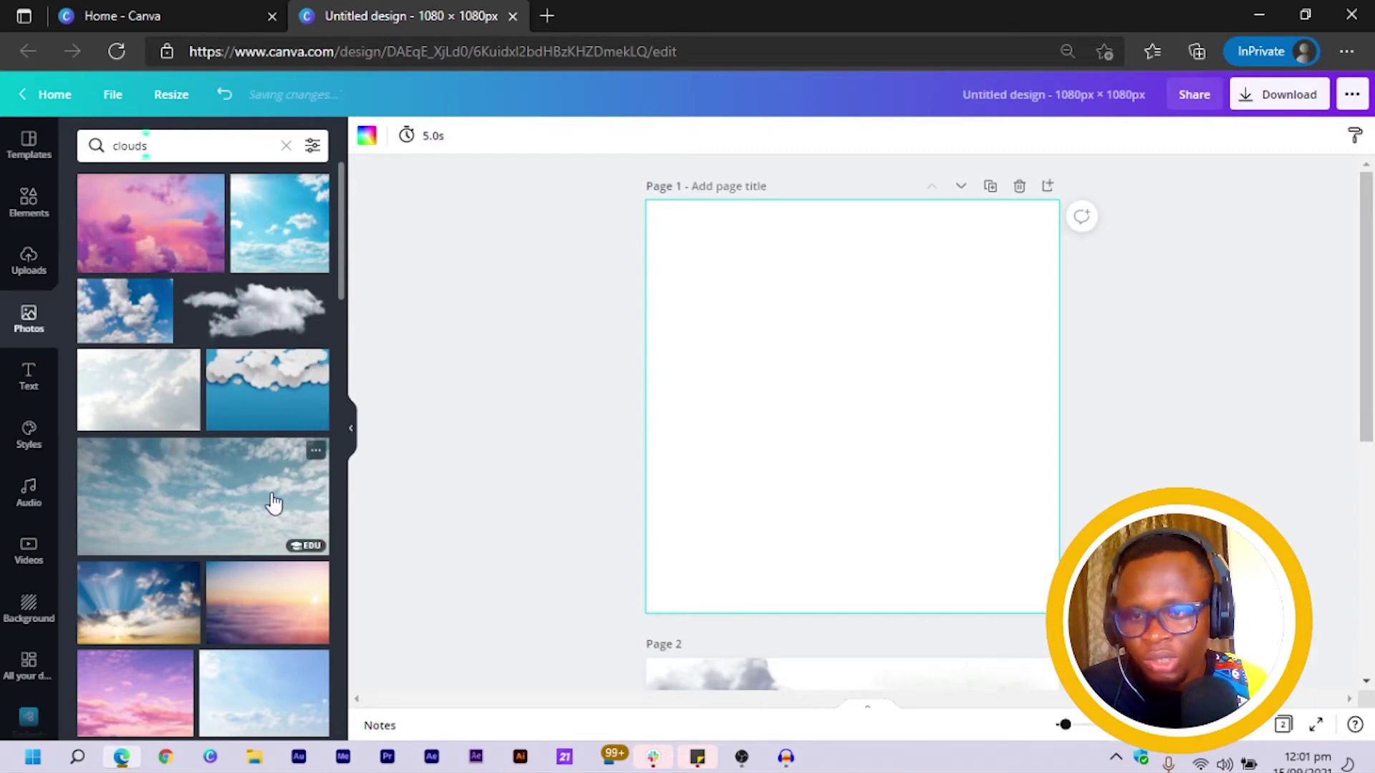
scroll(240, 469, down, 2)
scroll(201, 438, down, 2)
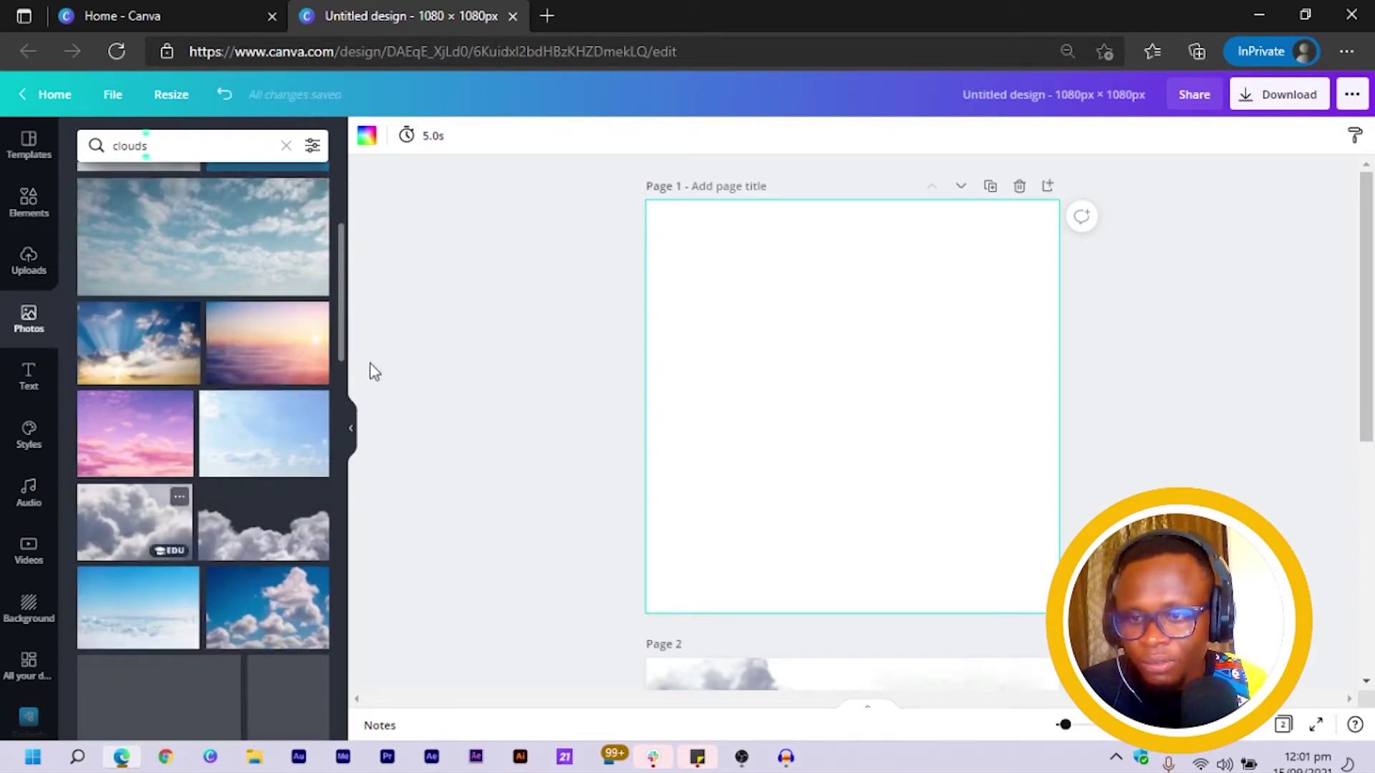
click(227, 454)
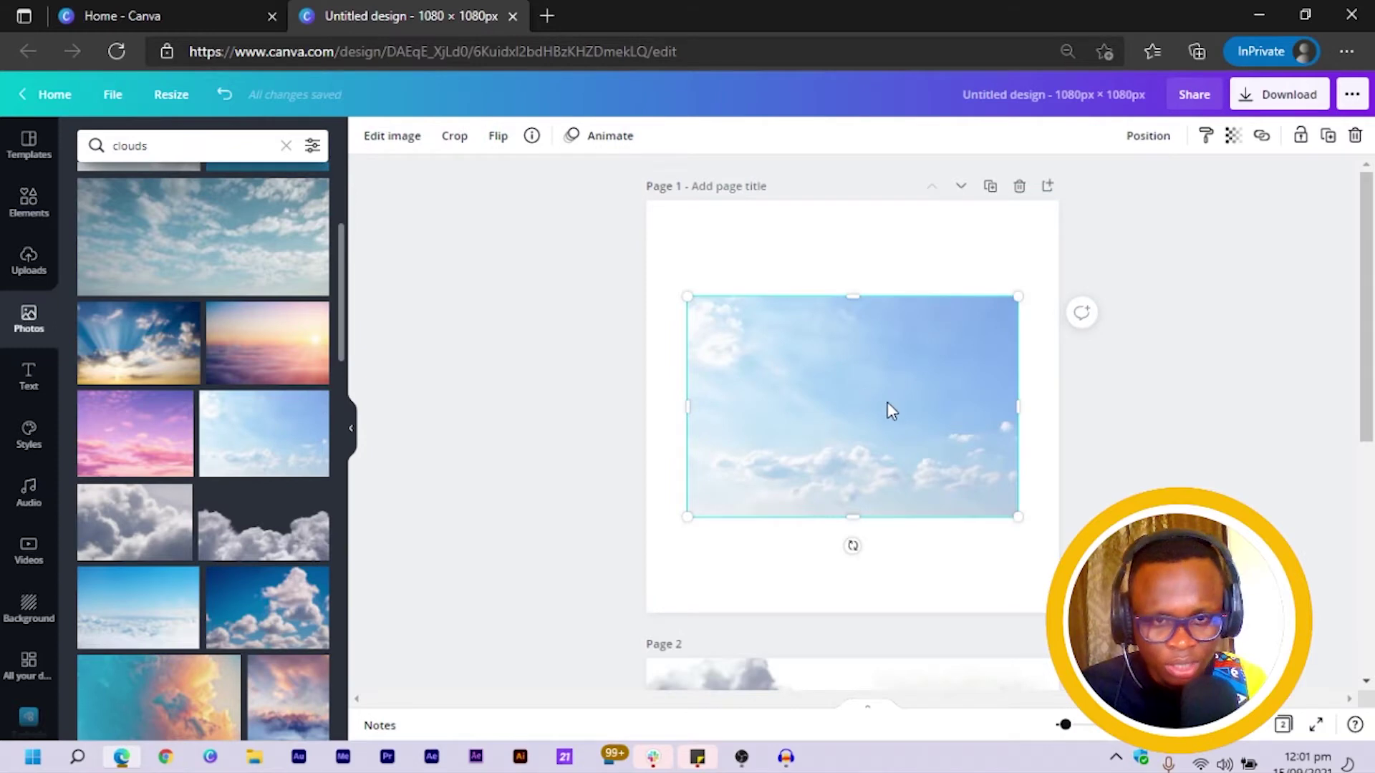
right_click(881, 398)
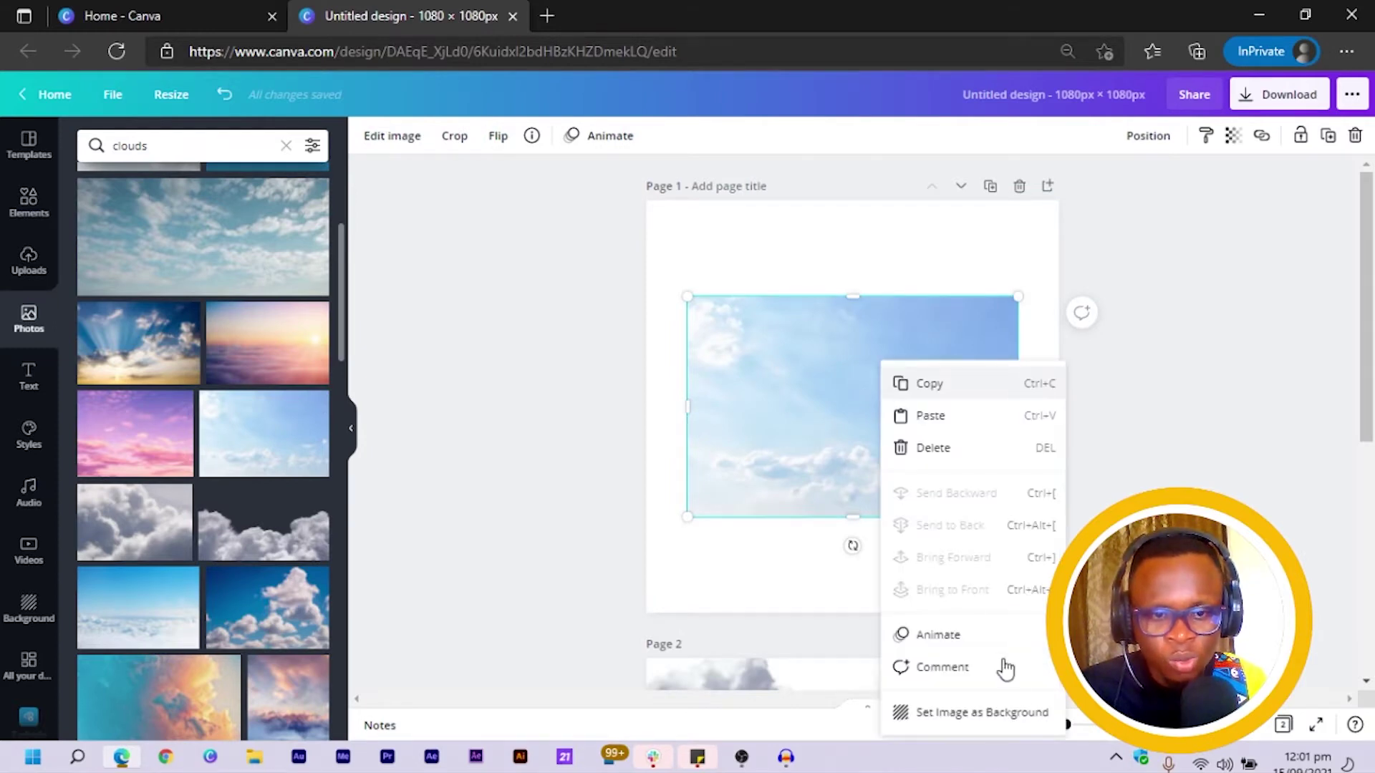
click(981, 714)
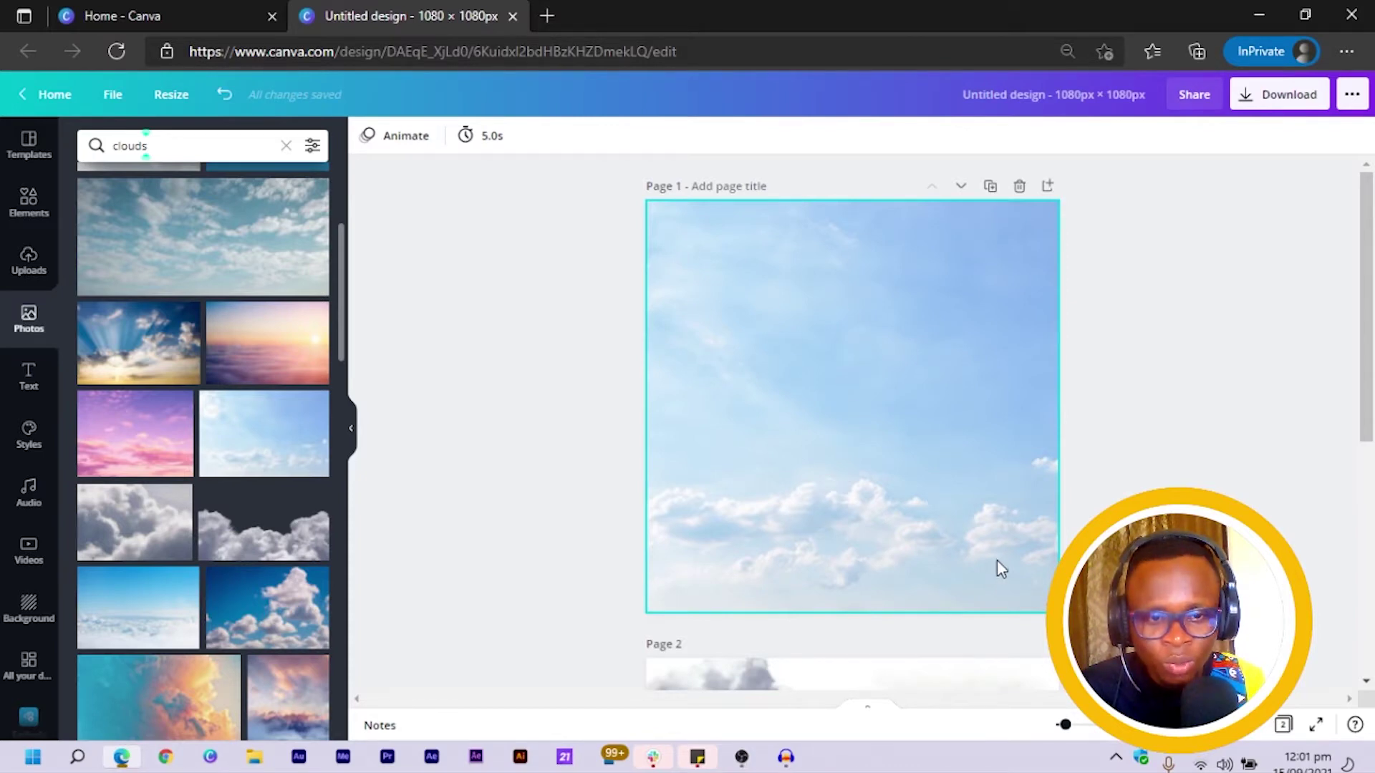
Flip the sky background on page 1 vertically
click(839, 359)
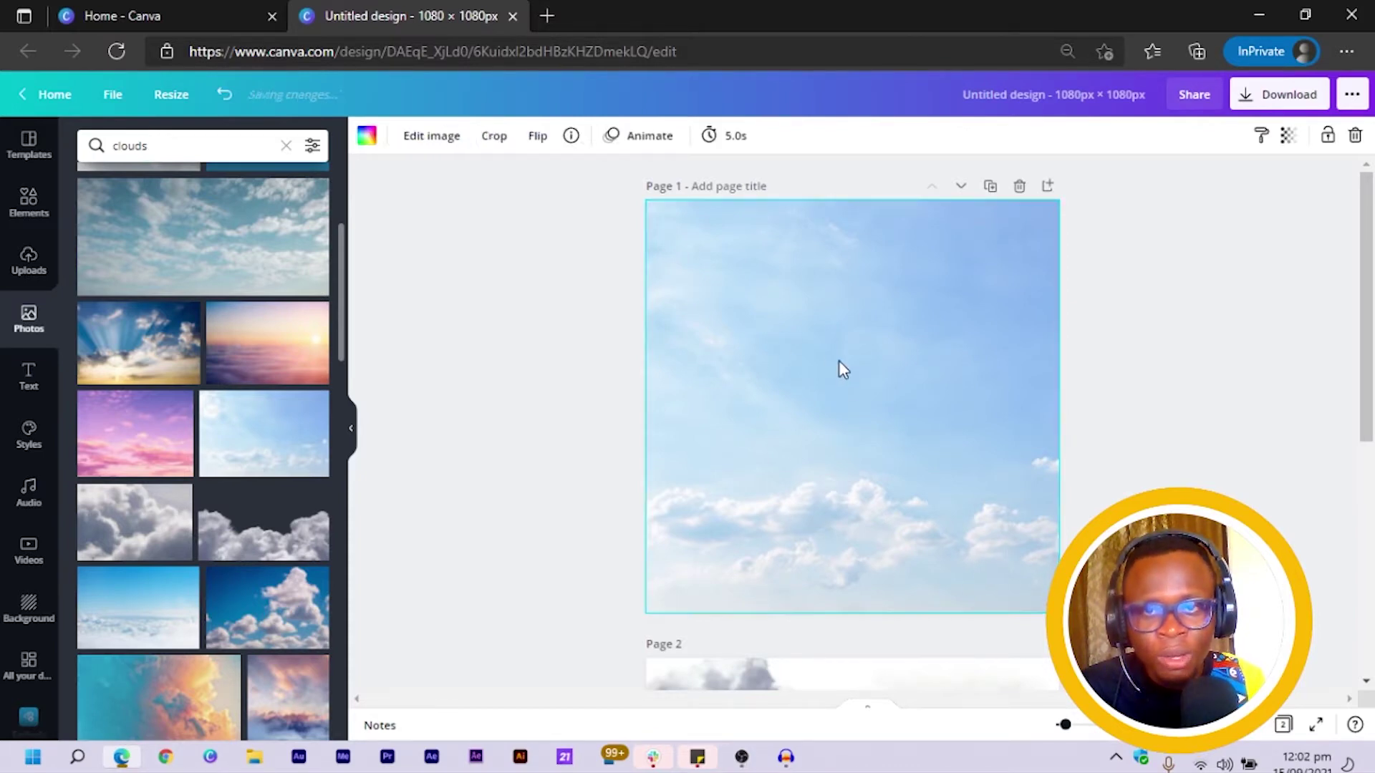
click(545, 153)
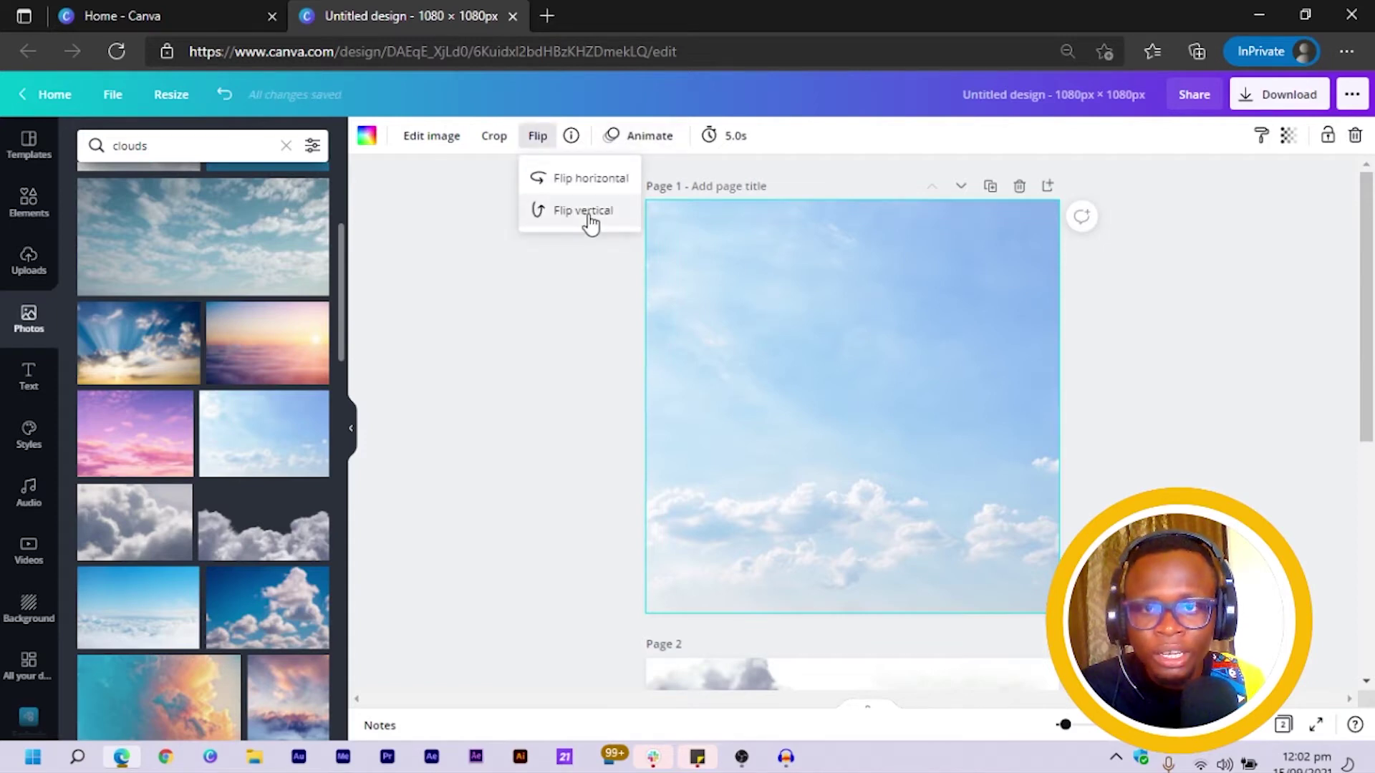
click(587, 212)
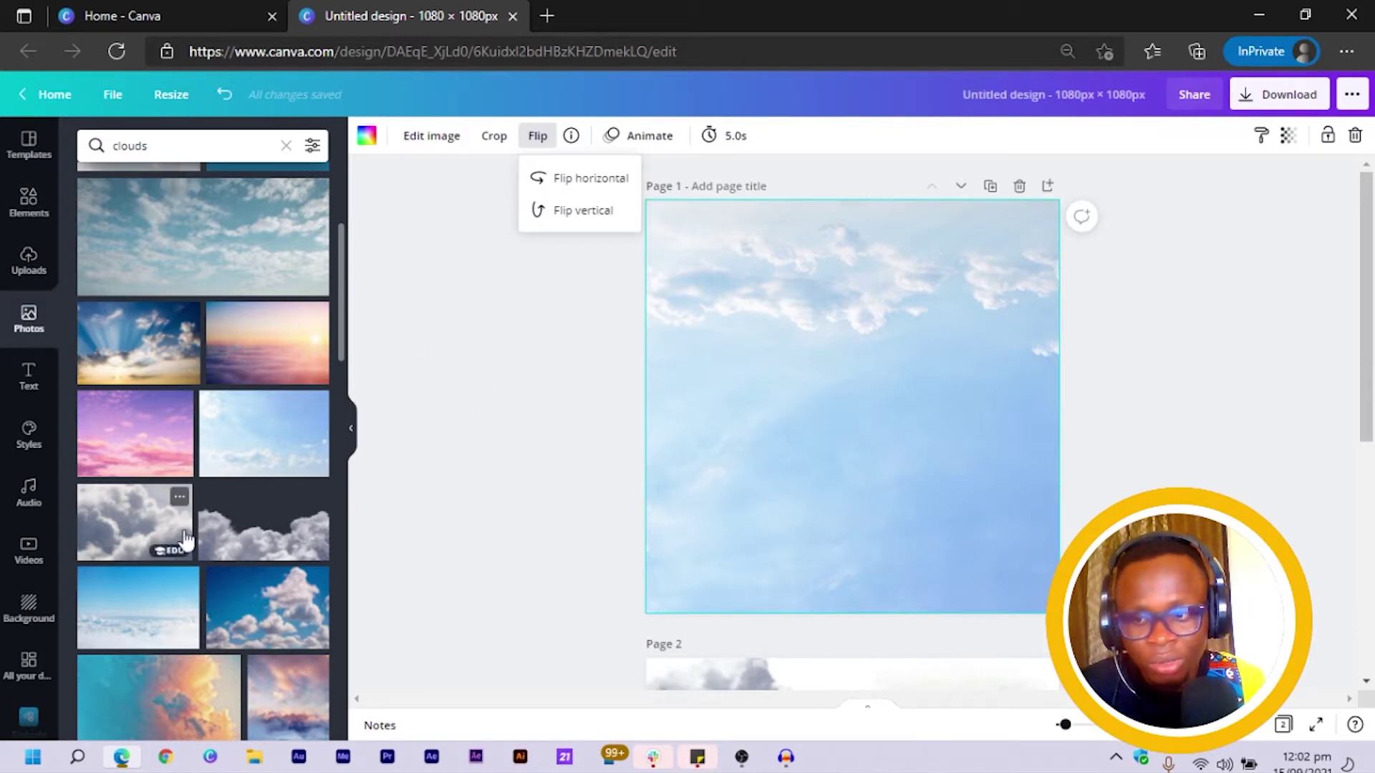
Try other horizontal and vertical flip combinations on the sky background, ending with only the vertical flip applied
click(582, 209)
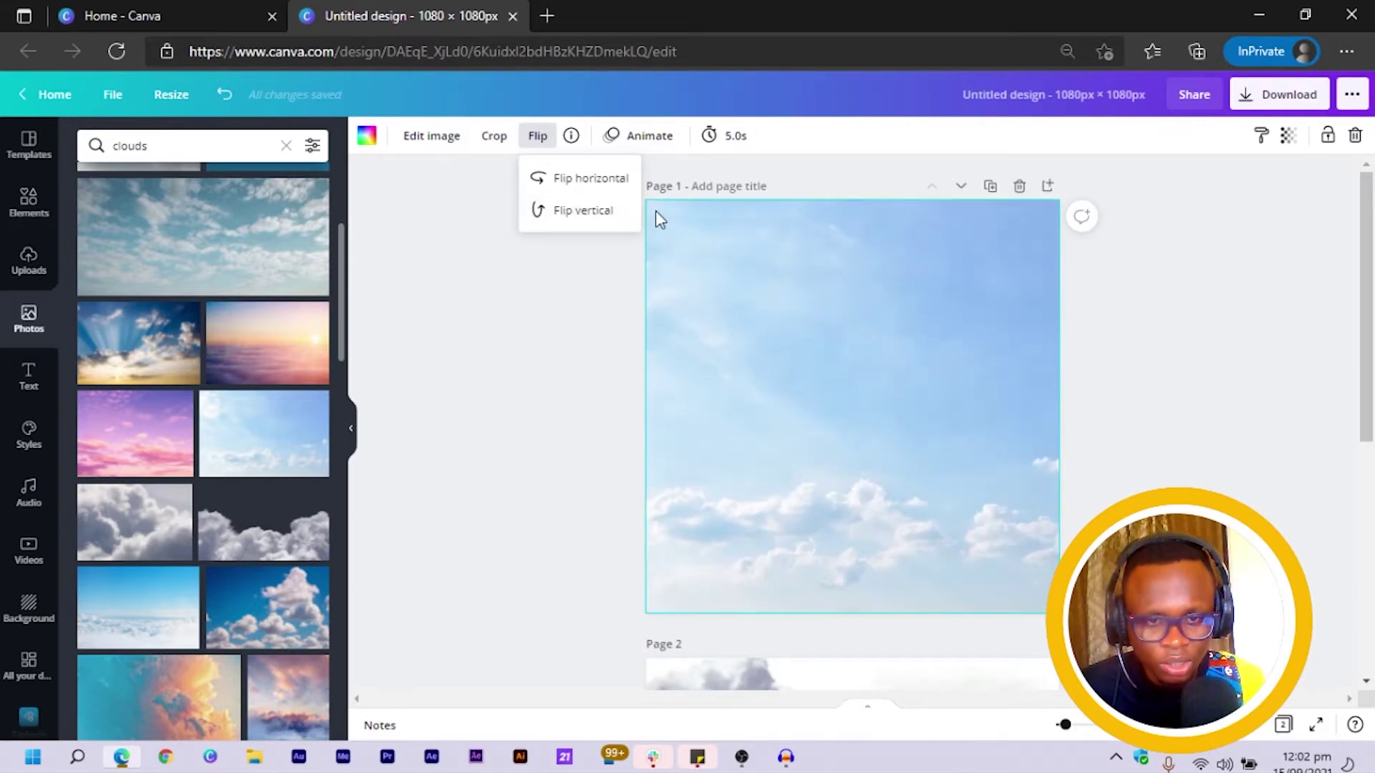
click(590, 177)
click(581, 209)
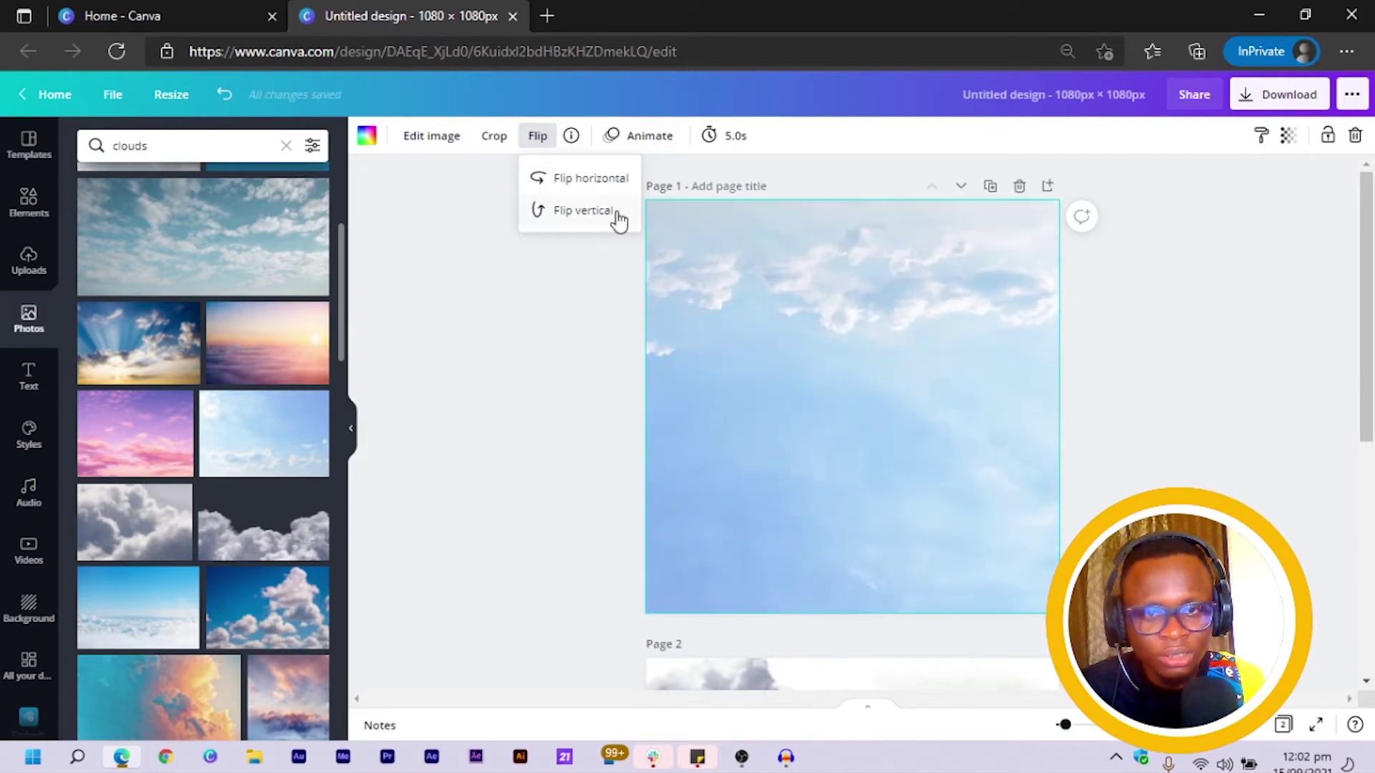
click(575, 177)
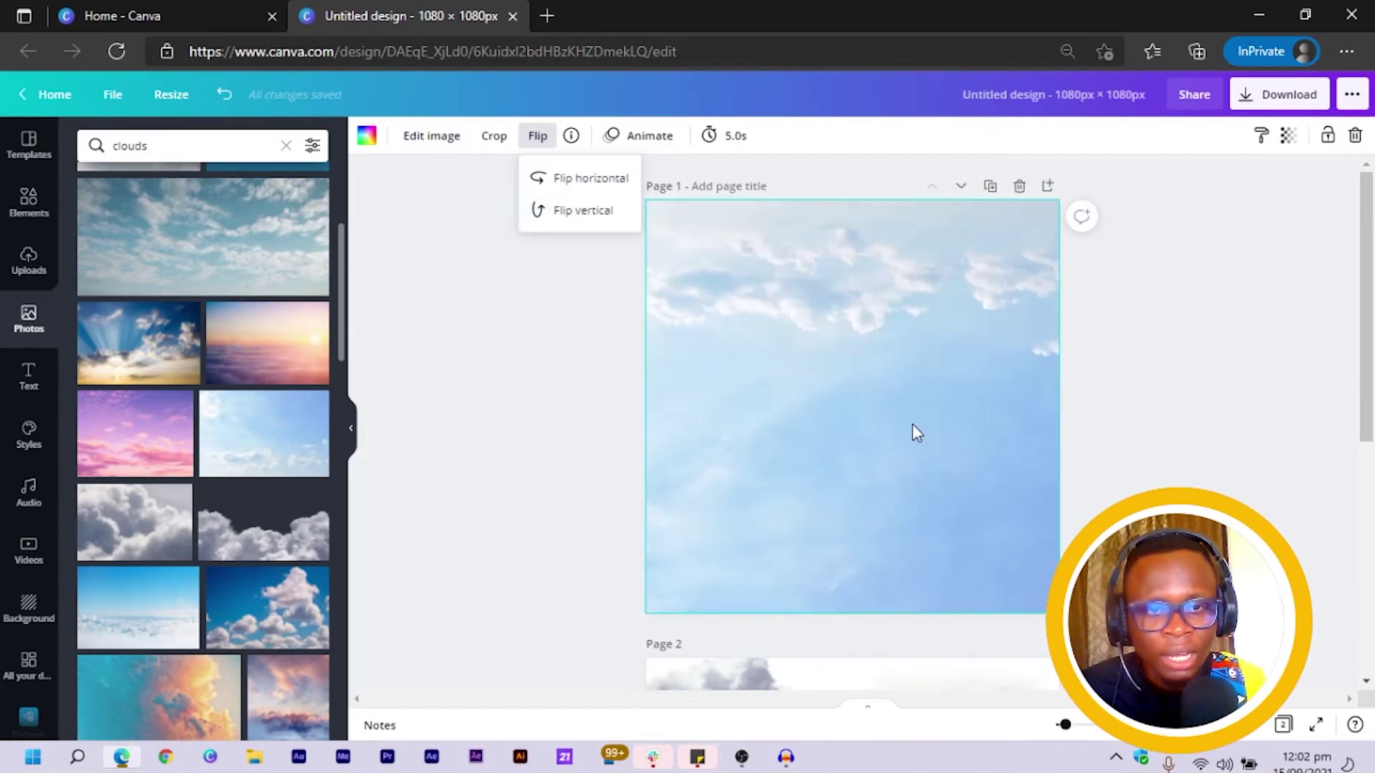
key(Escape)
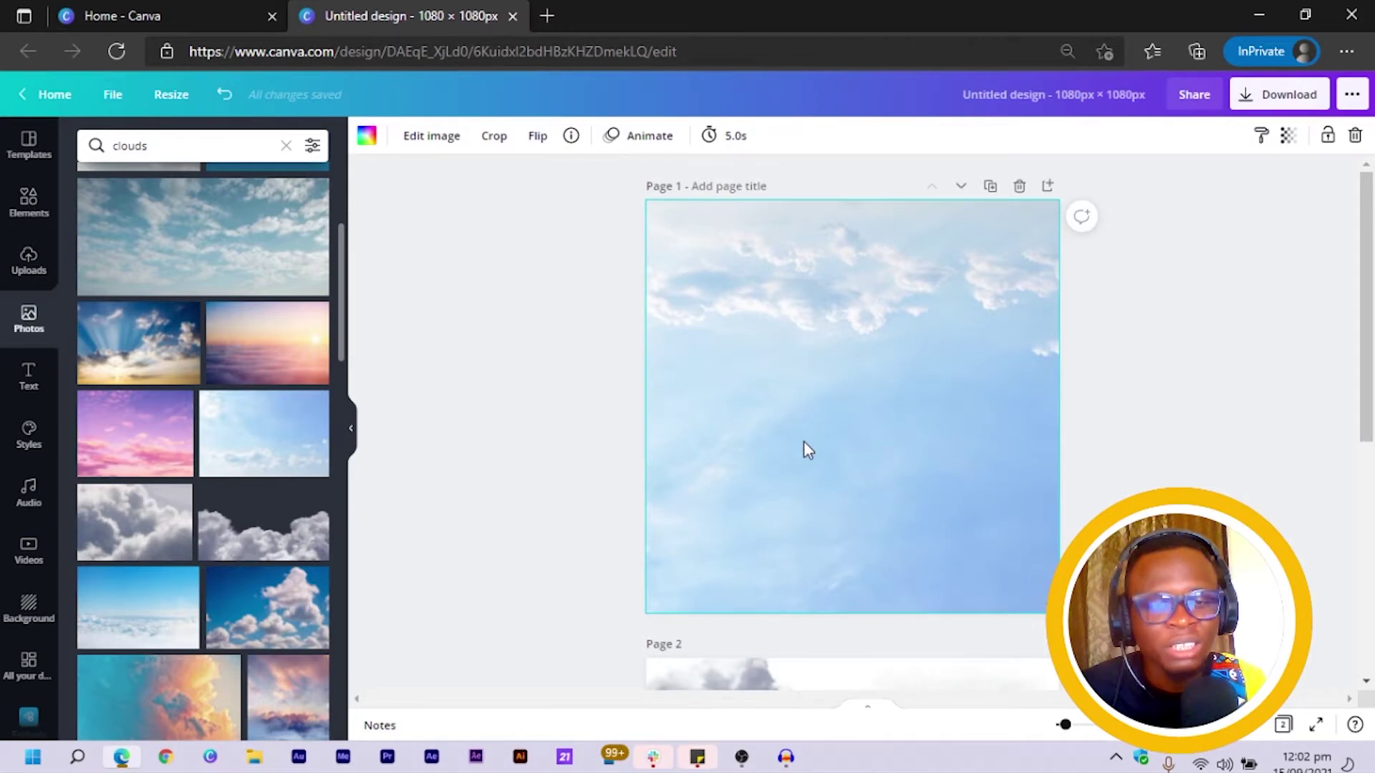
Copy the black gradient image from page 2 onto page 1 and align it to the page's lower-left corner
scroll(874, 494, down, 3)
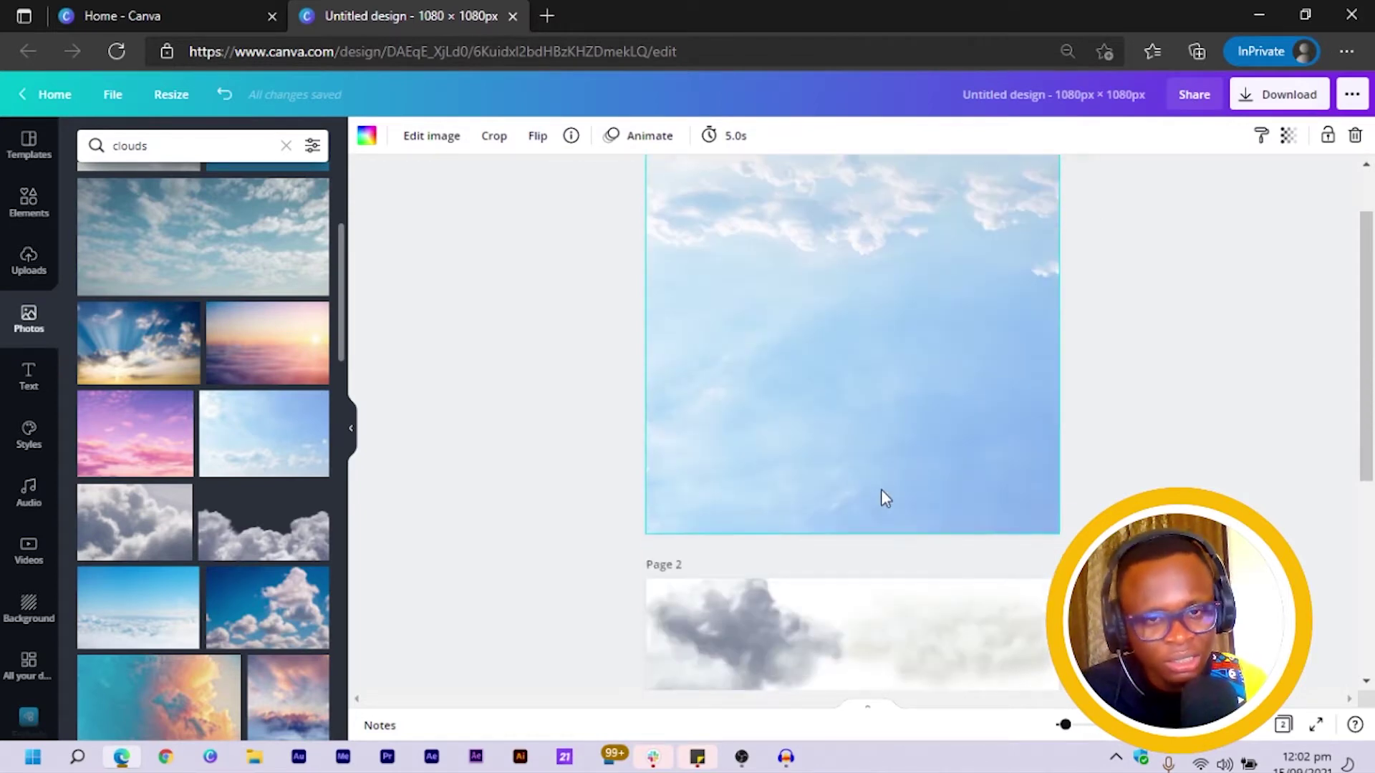
scroll(812, 451, down, 1)
scroll(816, 422, up, 2)
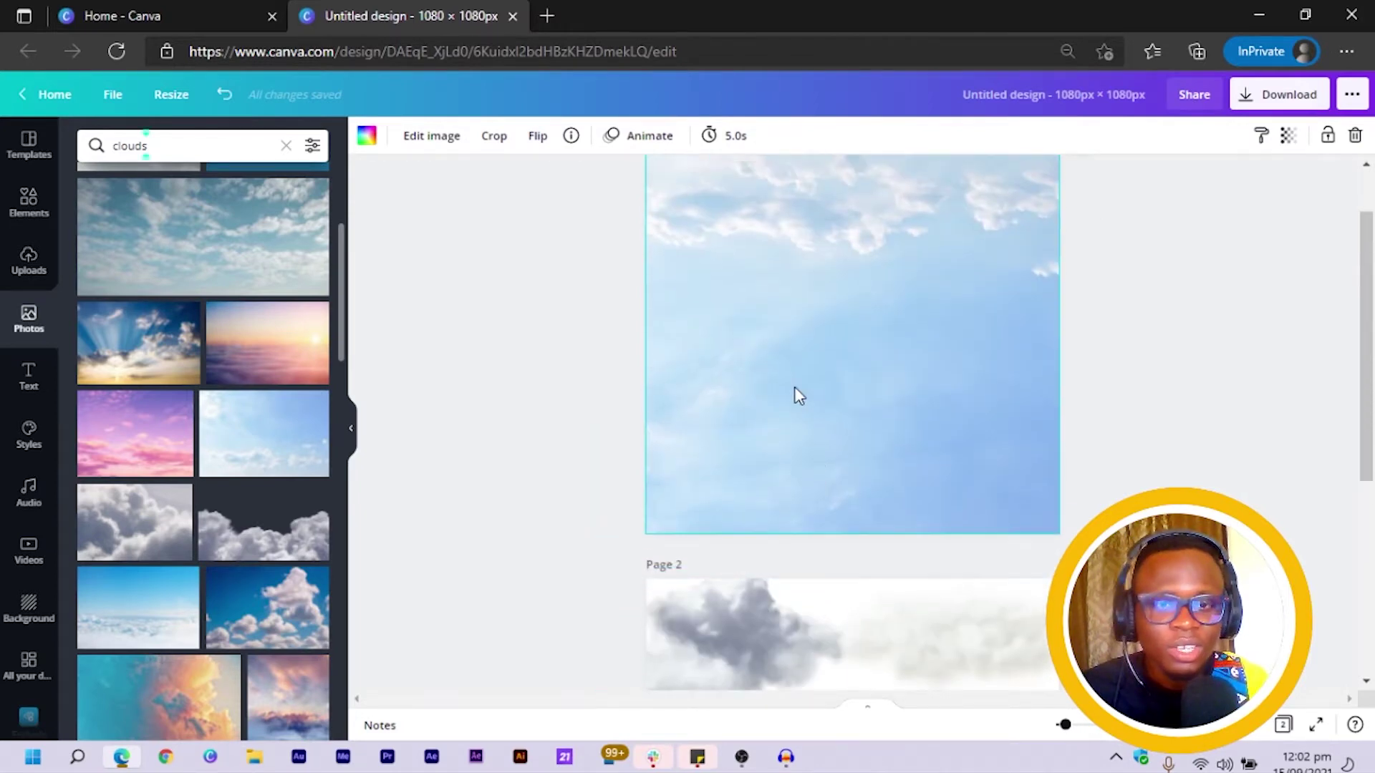
scroll(842, 451, down, 3)
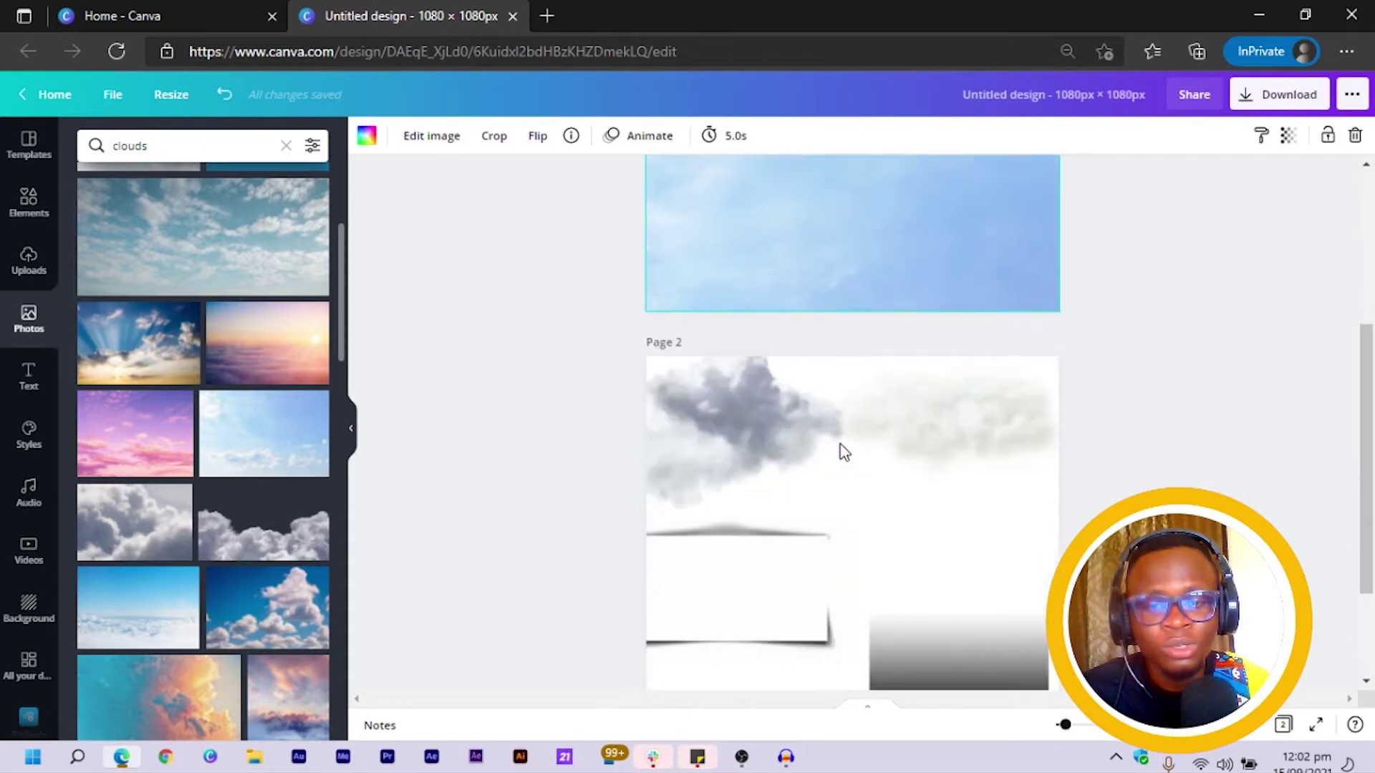
click(924, 637)
drag(920, 630, 851, 436)
drag(965, 478, 736, 497)
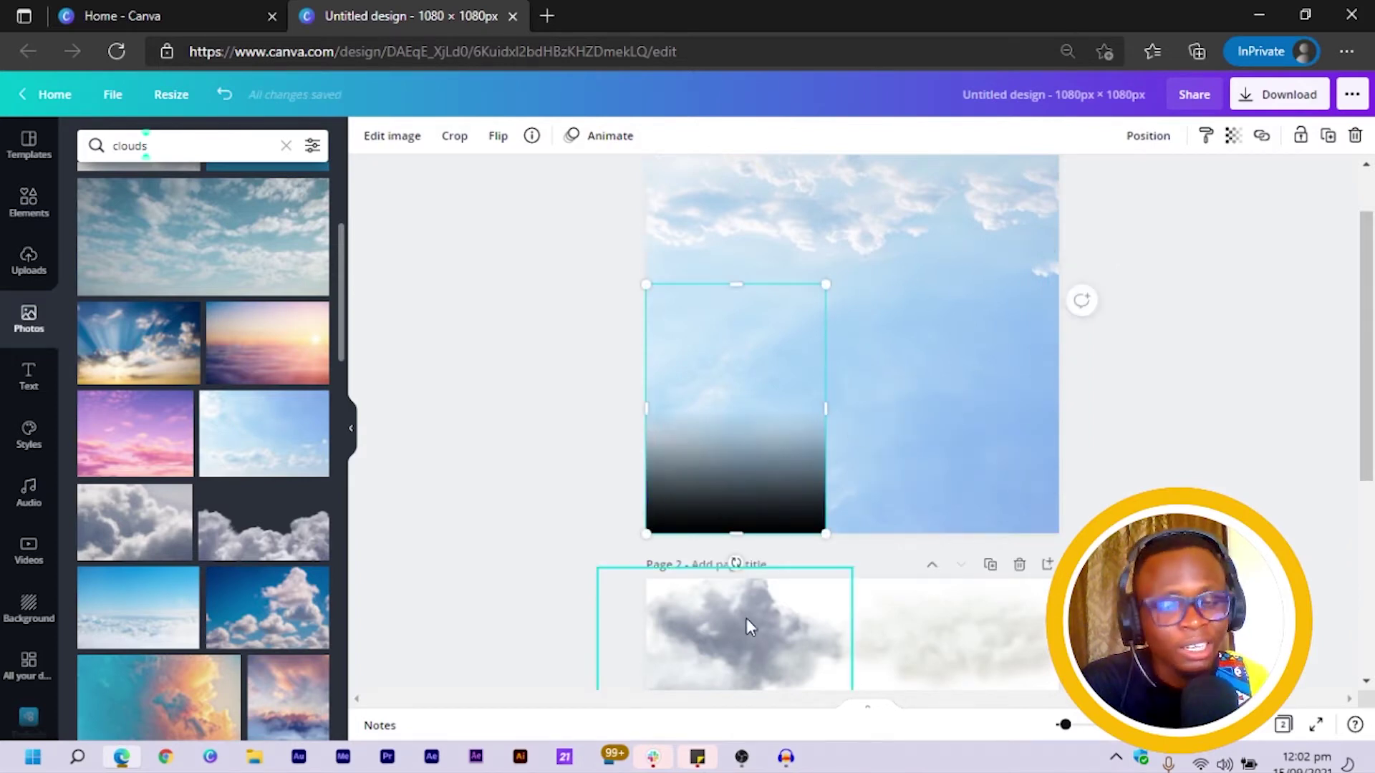
Stretch the black gradient across page 1's full width and extend its upper edge up to the clouds
scroll(748, 617, down, 1)
scroll(767, 595, down, 2)
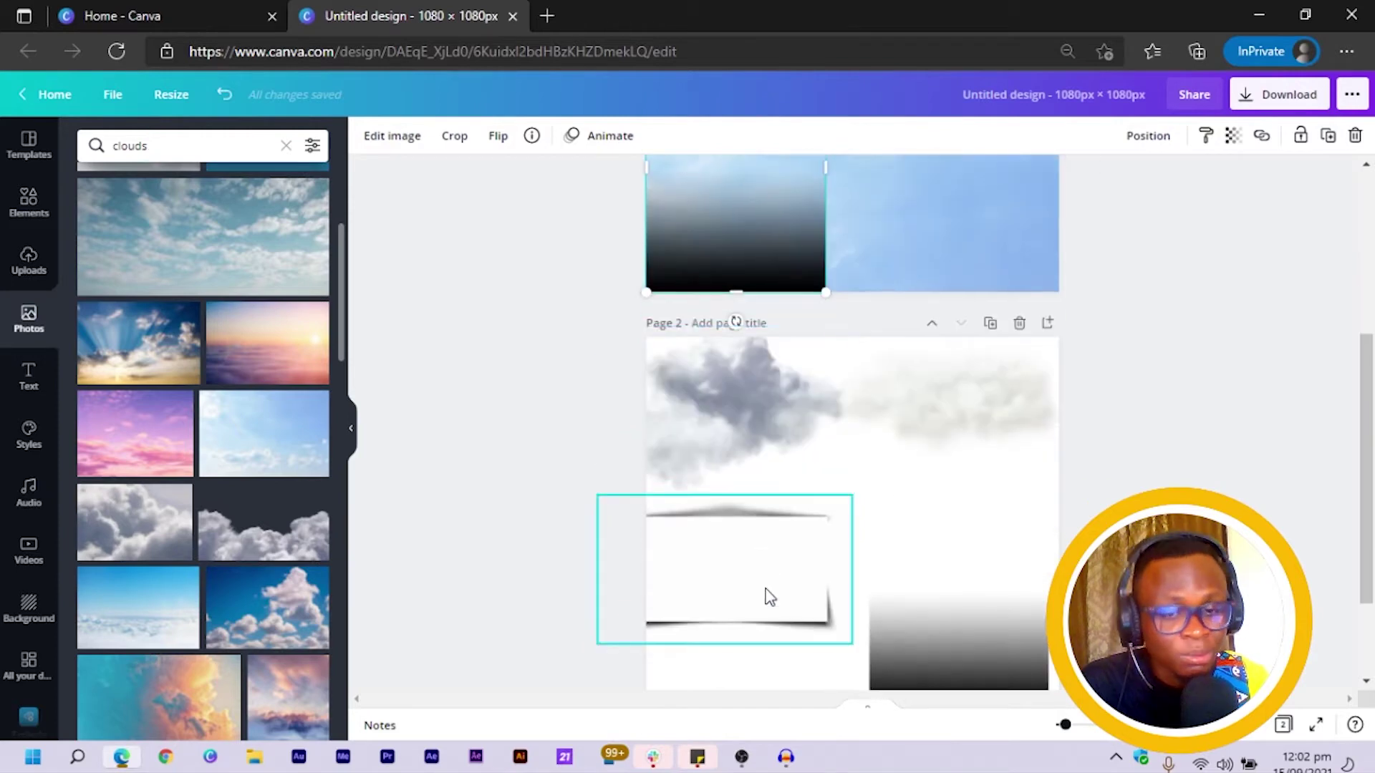
scroll(770, 583, up, 3)
scroll(779, 545, up, 1)
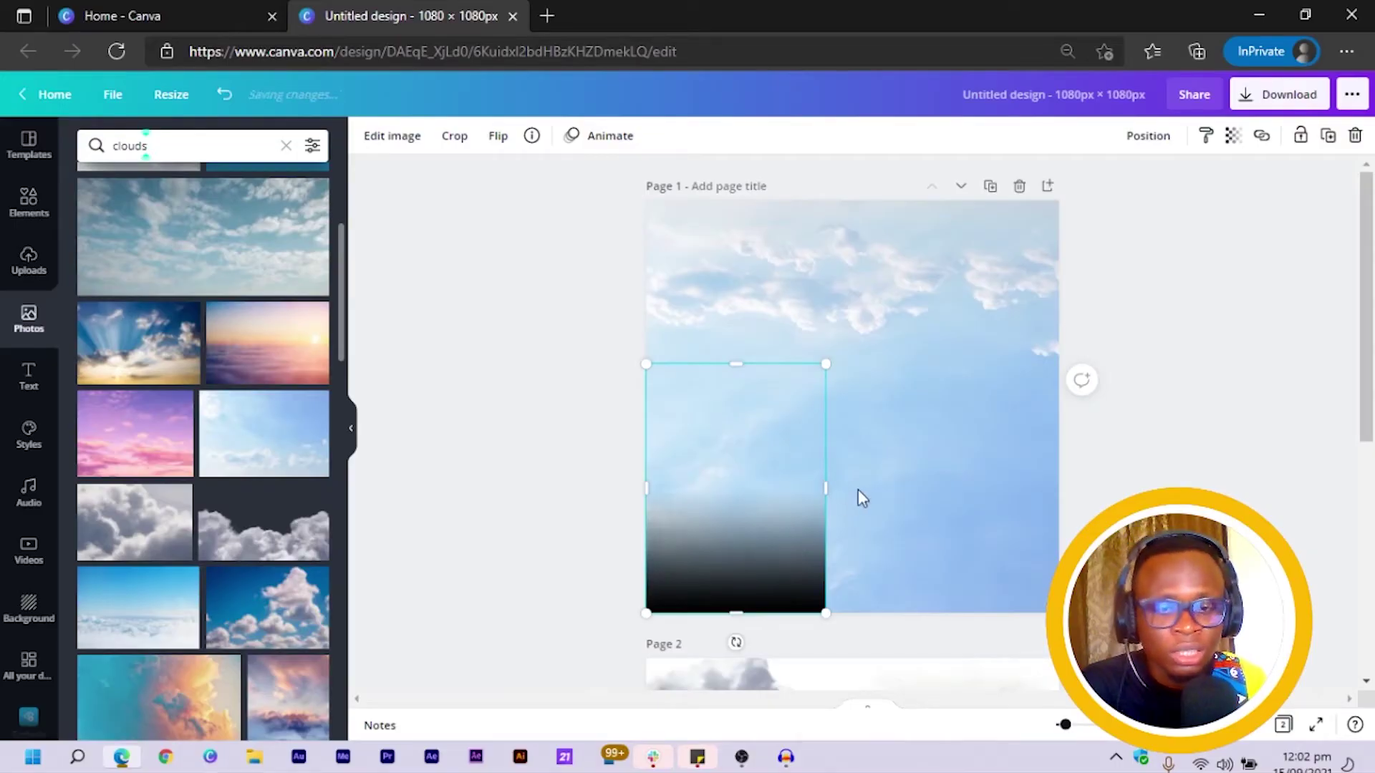
drag(904, 476, 1062, 449)
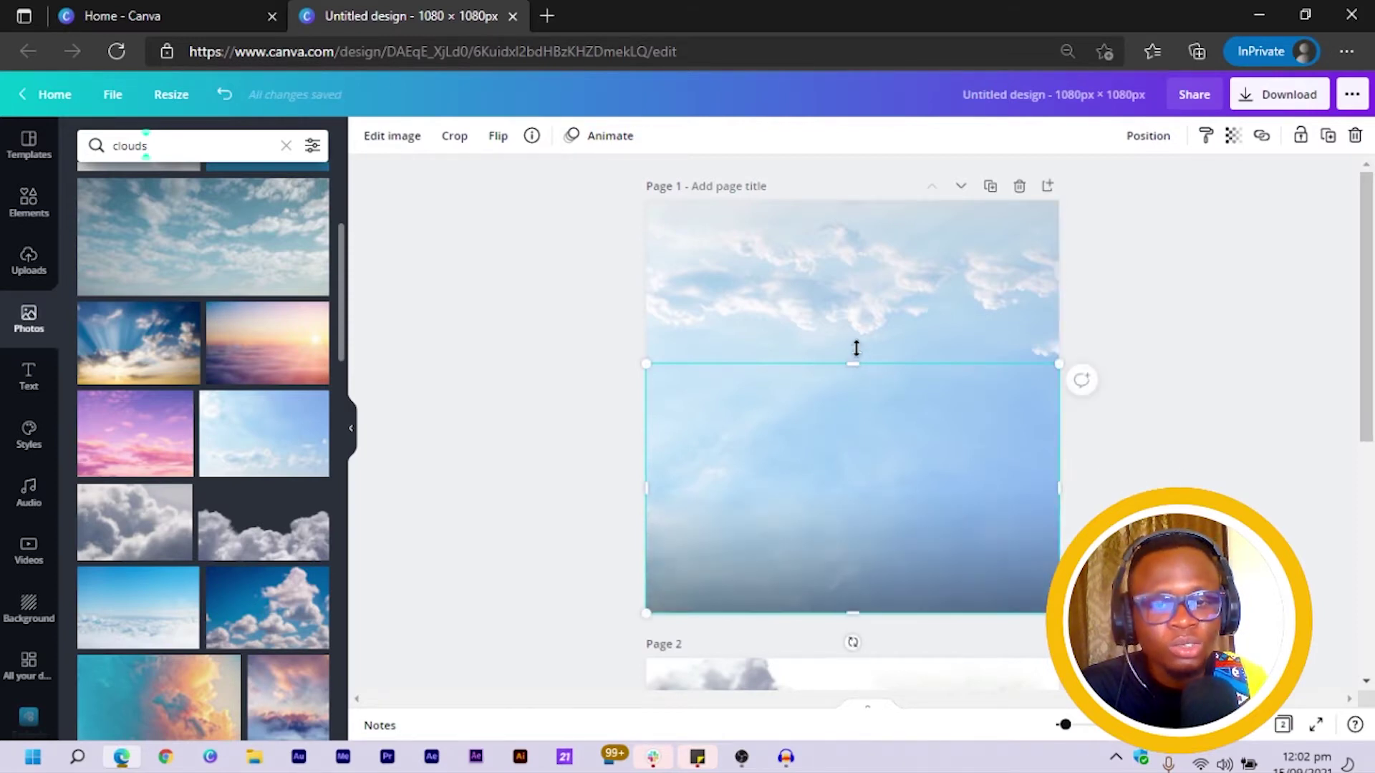
drag(859, 291, 859, 290)
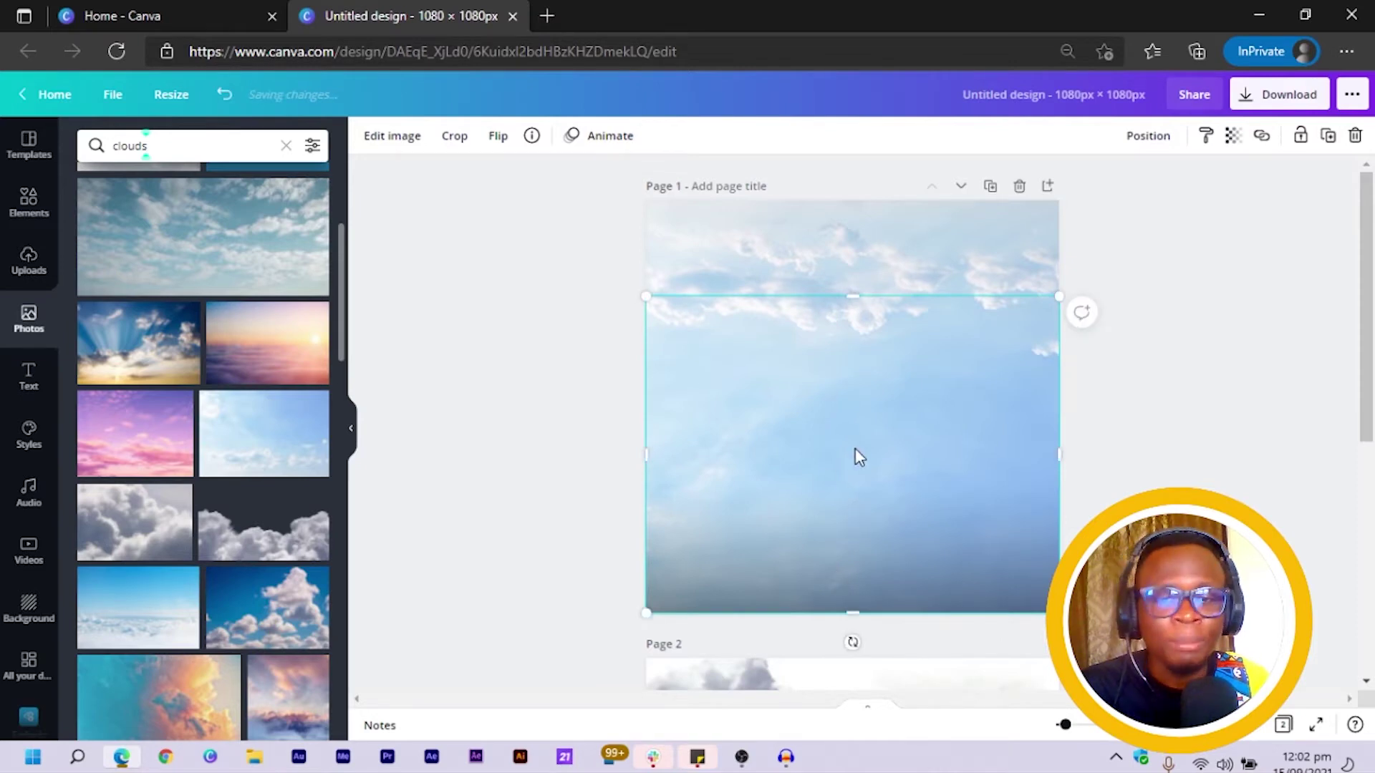
Reposition the gradient upward within its crop frame so that solid black covers the lower part of page 1
double_click(890, 534)
drag(886, 549, 900, 377)
key(Return)
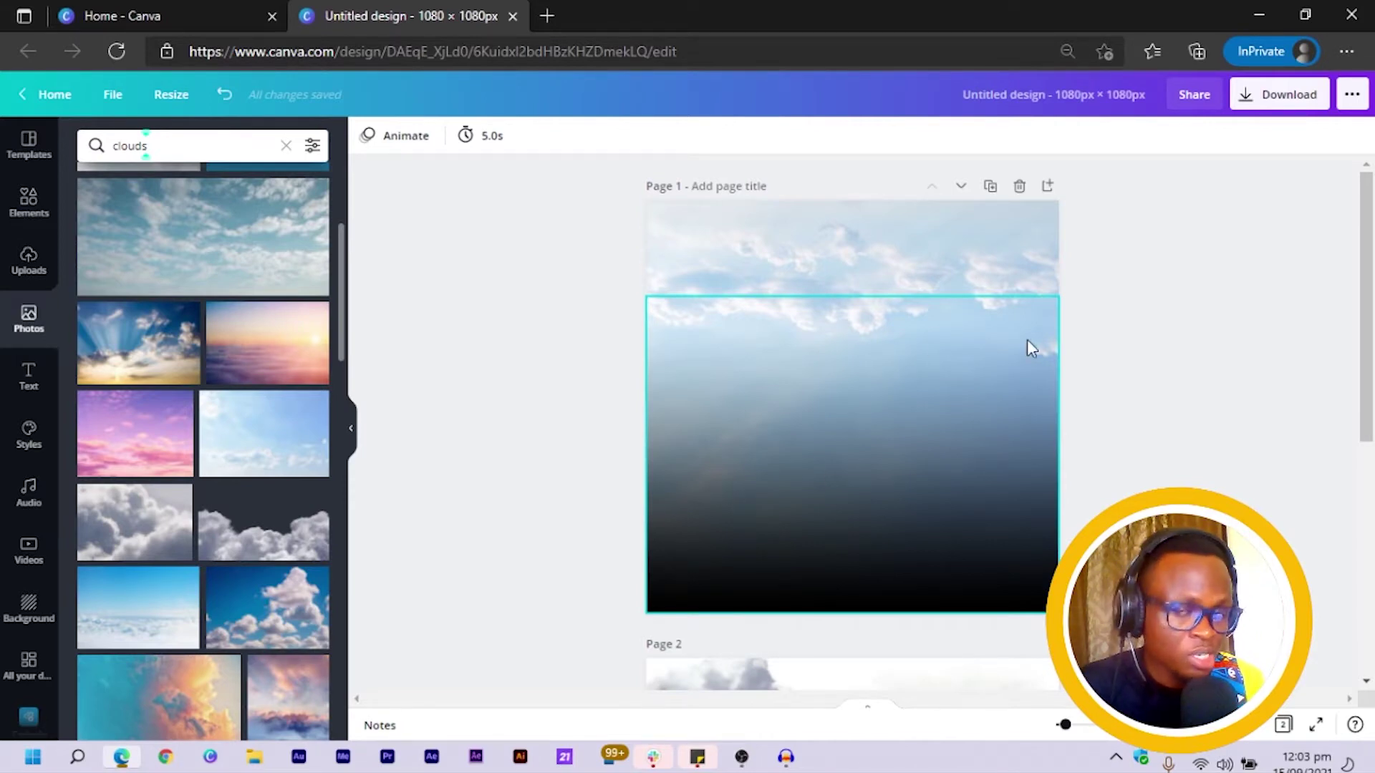
Apply the Cherry duotone effect to the black gradient image on page 1 and open the effect's colour settings
click(871, 576)
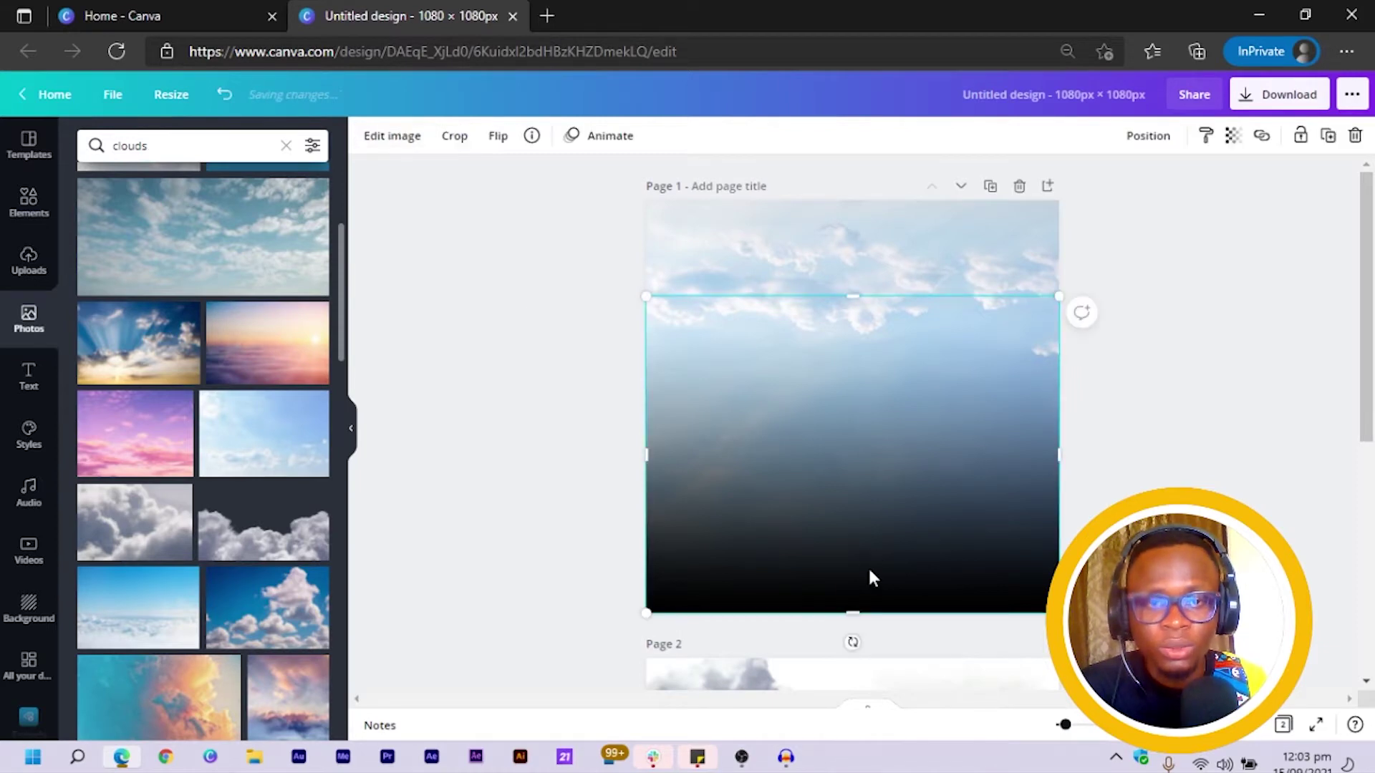
click(373, 146)
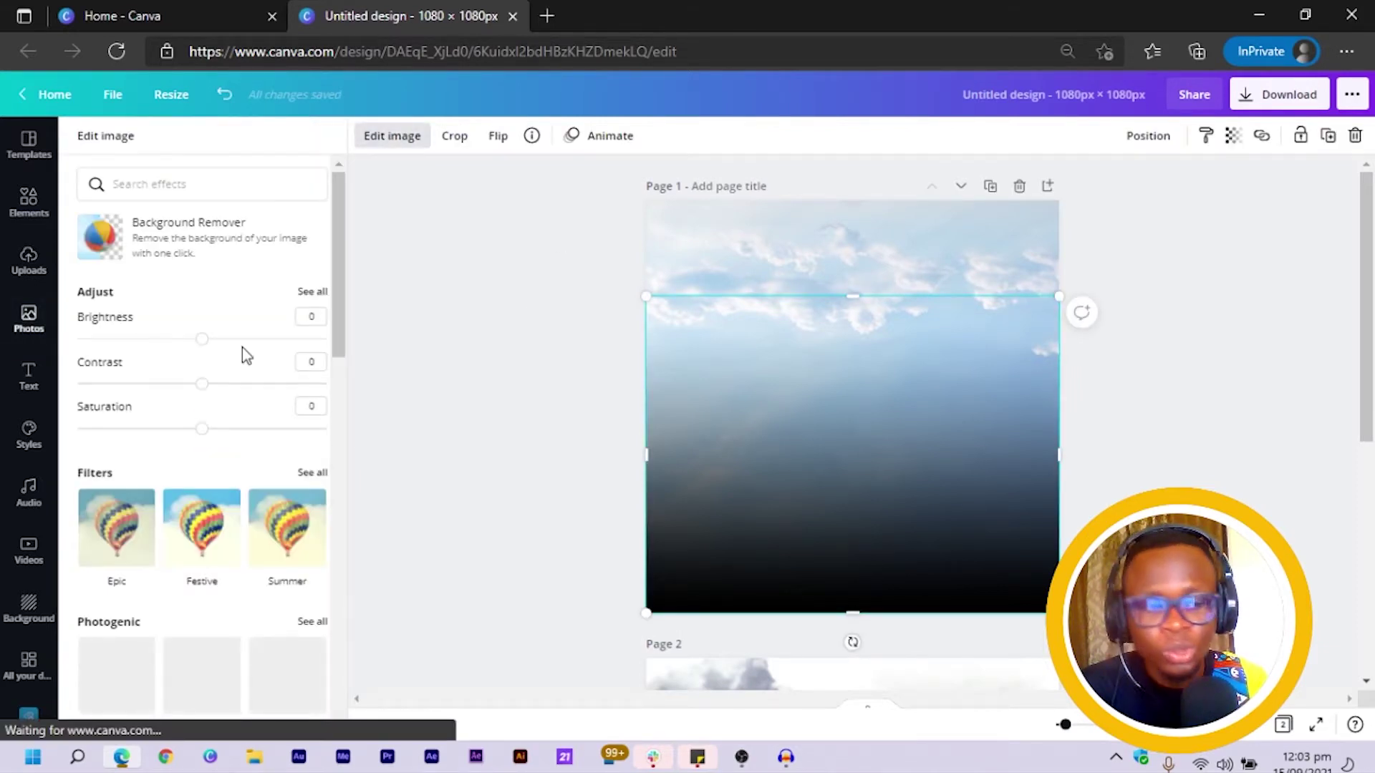
scroll(242, 347, down, 5)
scroll(242, 348, down, 1)
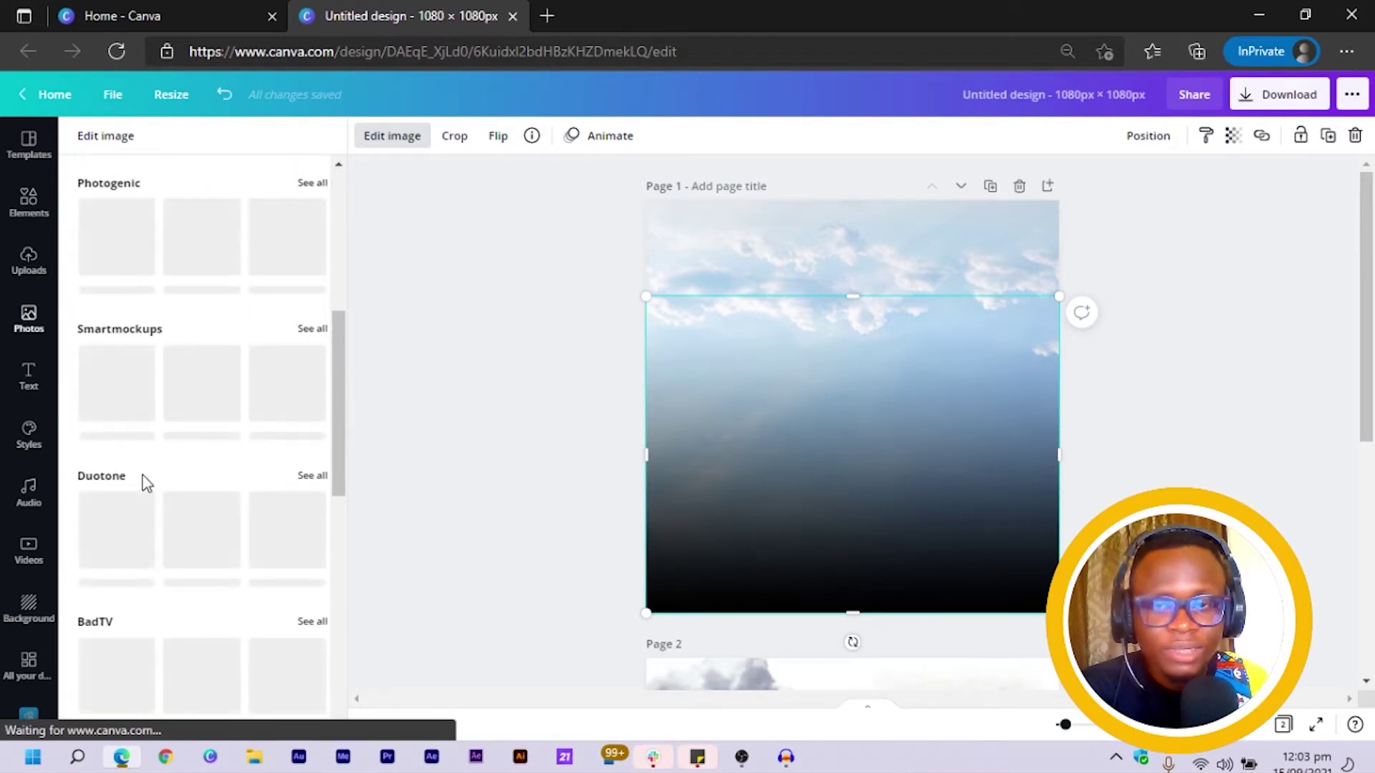
click(312, 480)
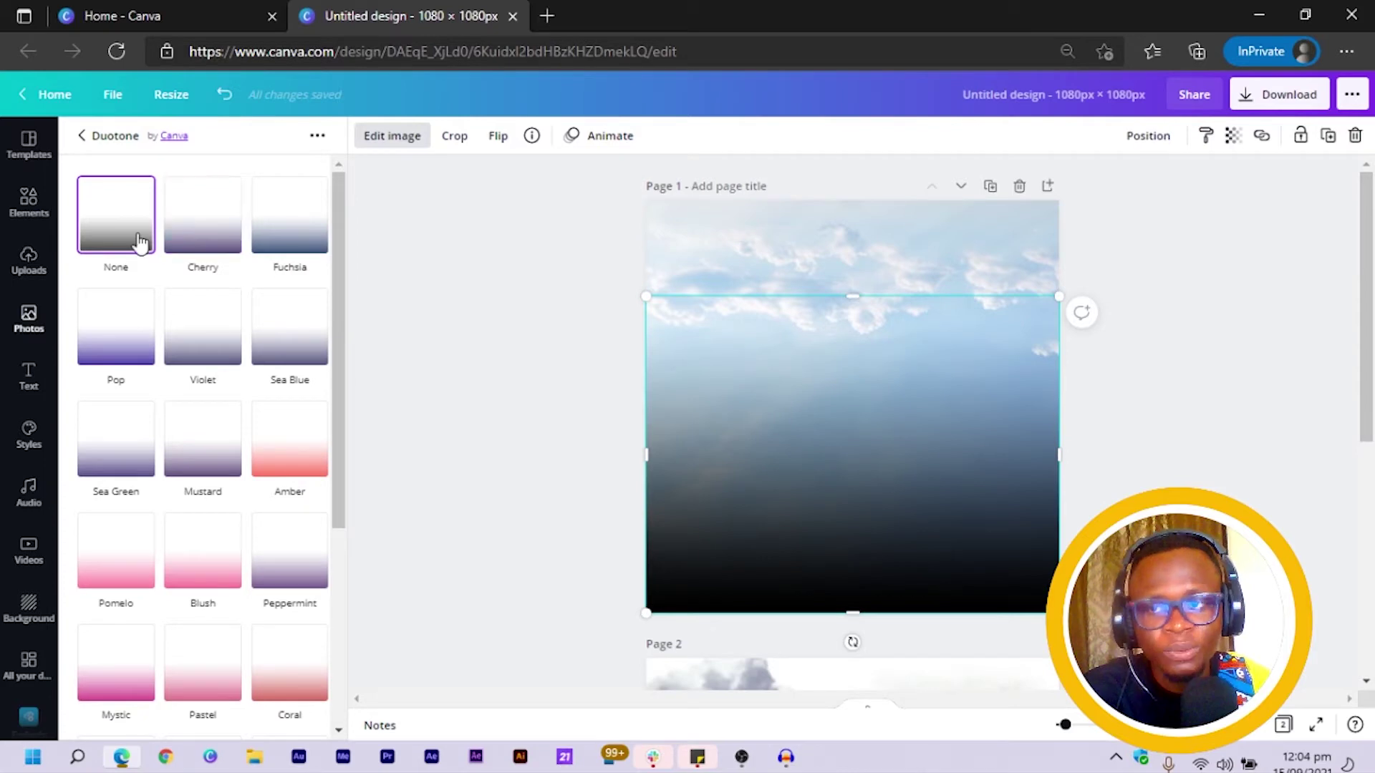
click(197, 237)
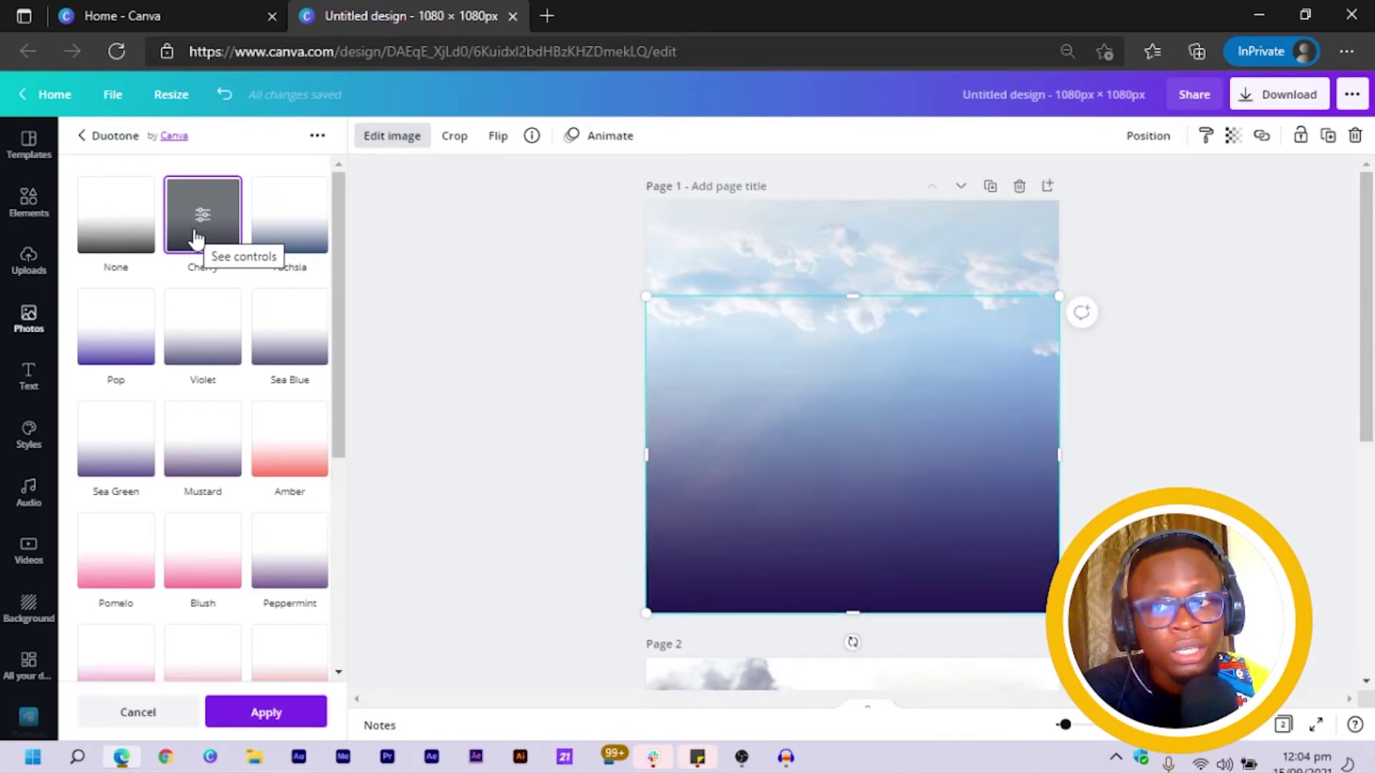
click(197, 237)
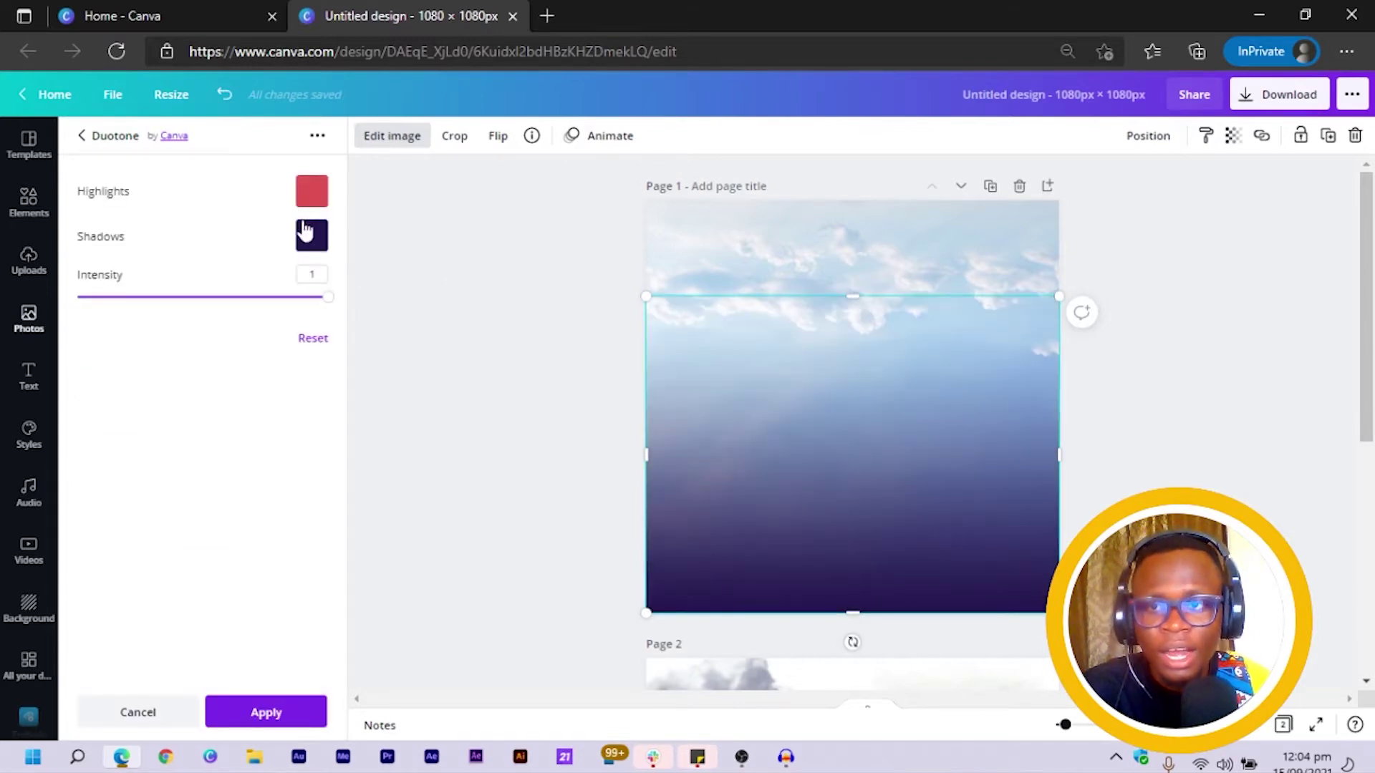
Set both the shadows and highlights of the gradient's Cherry duotone to light turquoise and apply the effect
click(312, 238)
scroll(433, 478, down, 1)
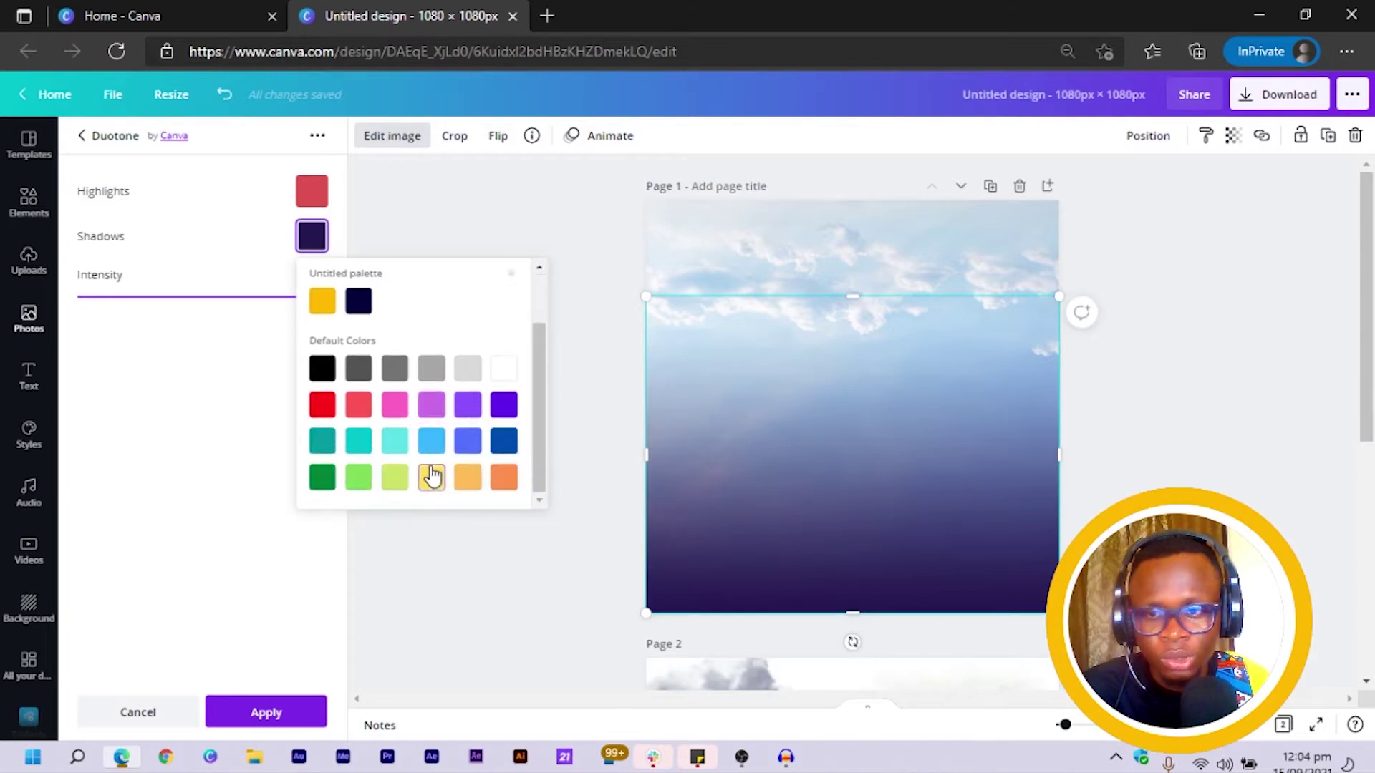
click(394, 450)
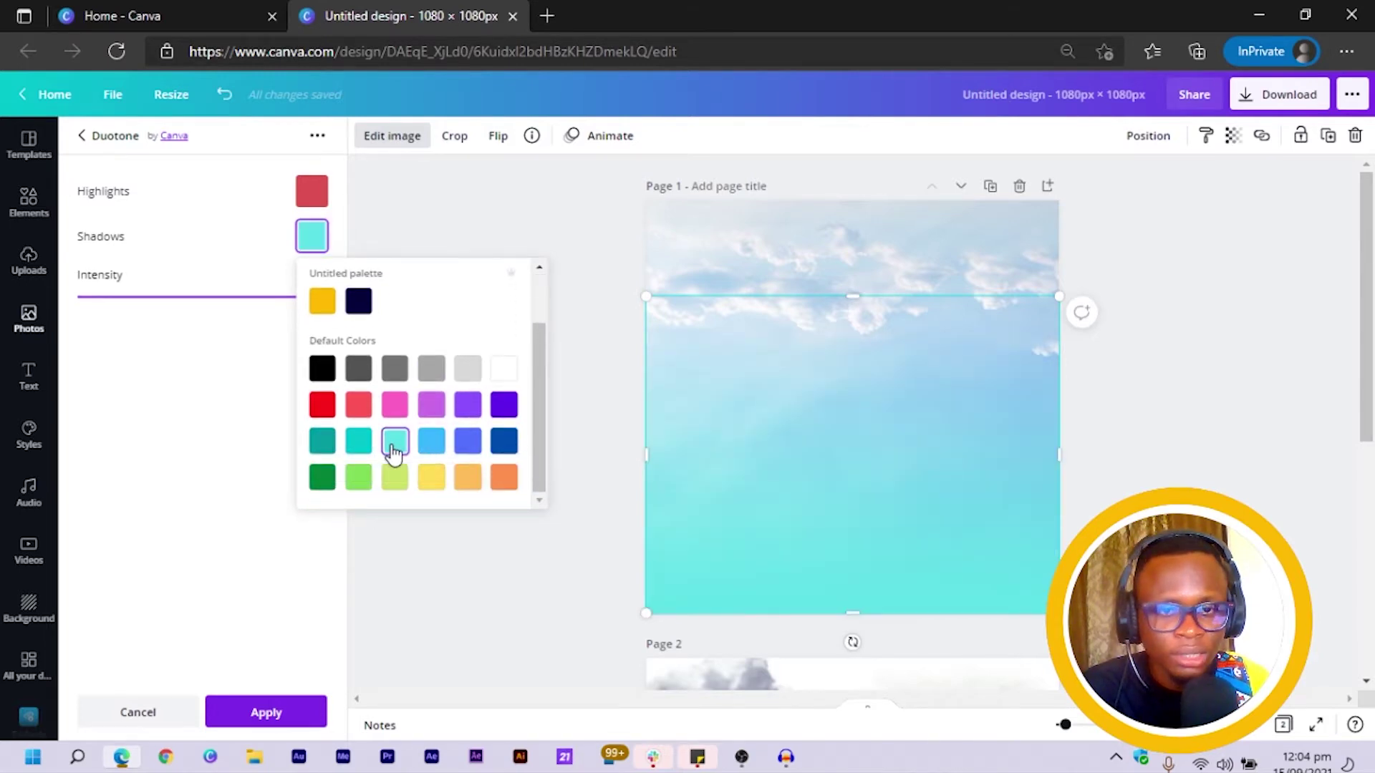
click(311, 191)
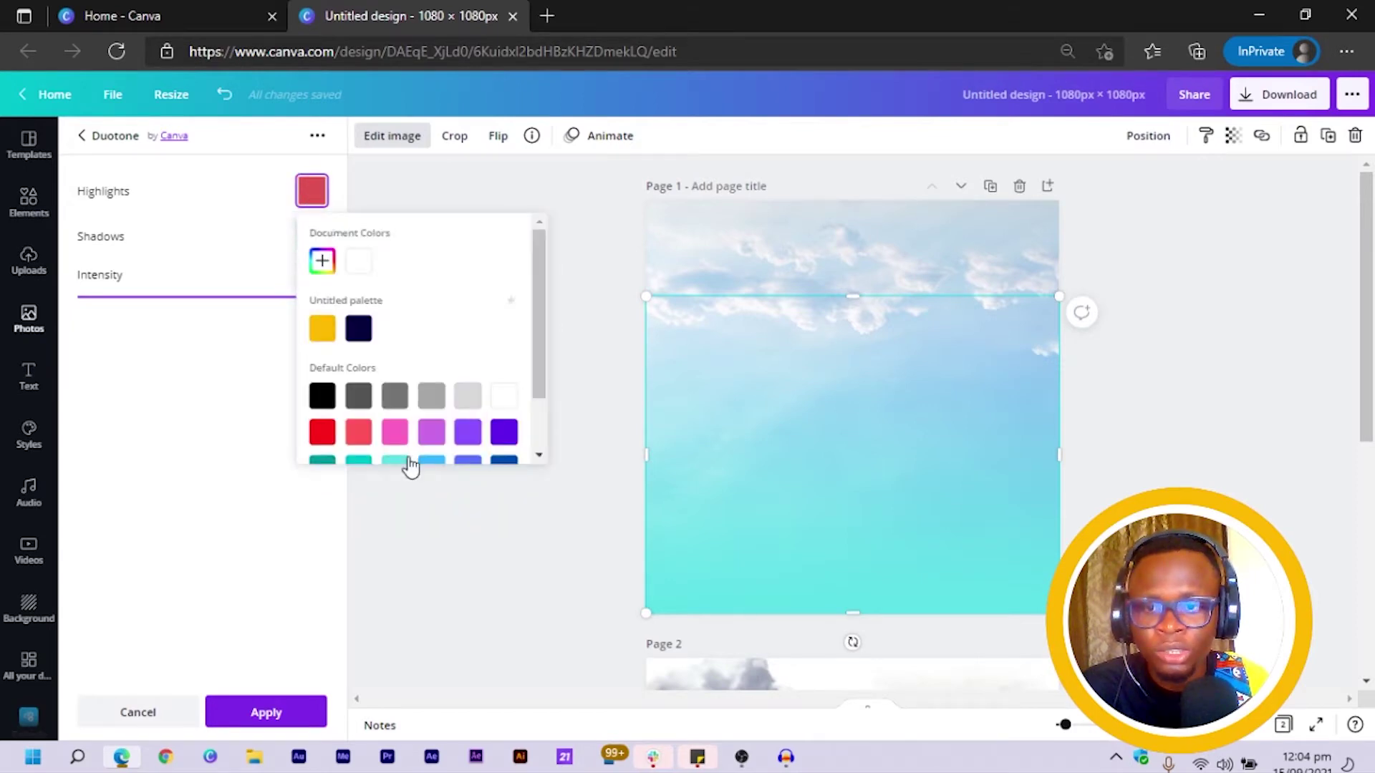
scroll(410, 466, down, 1)
click(394, 431)
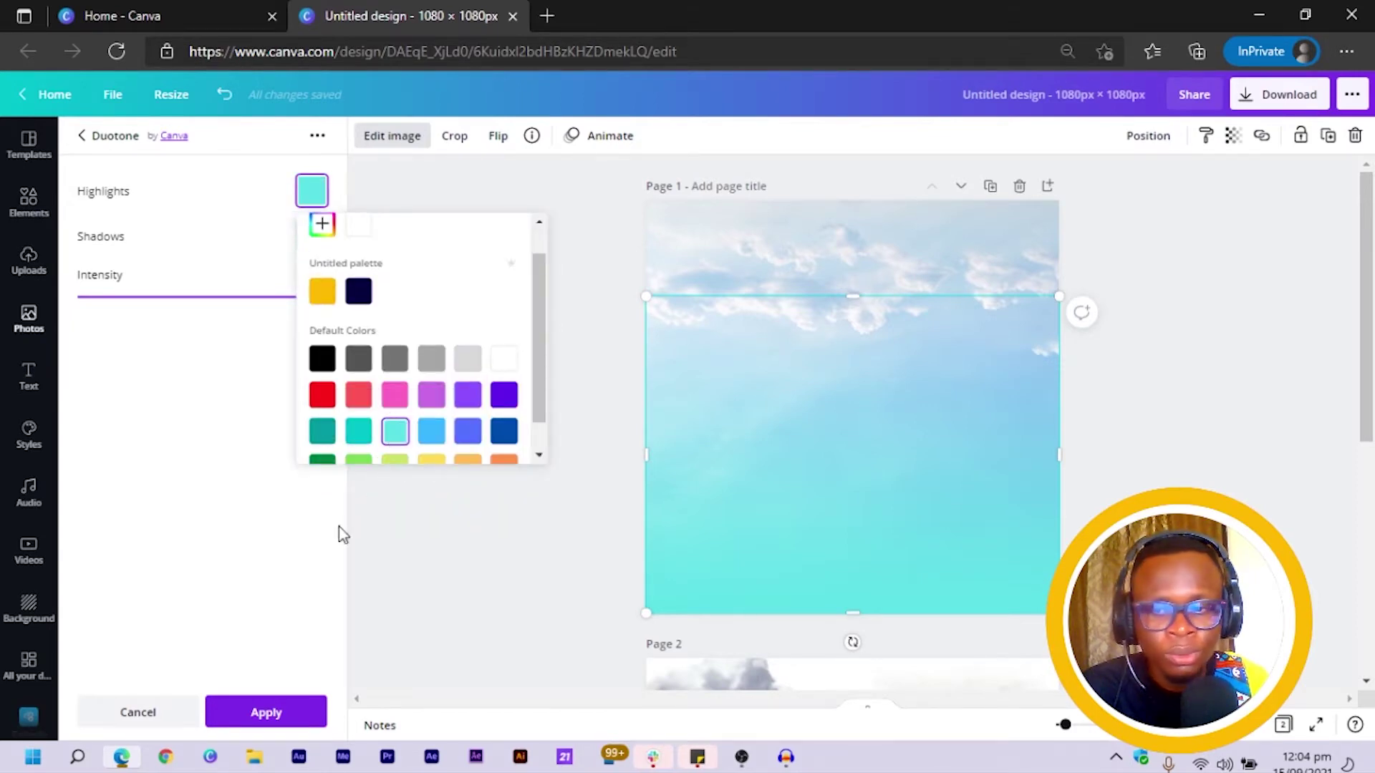
click(259, 716)
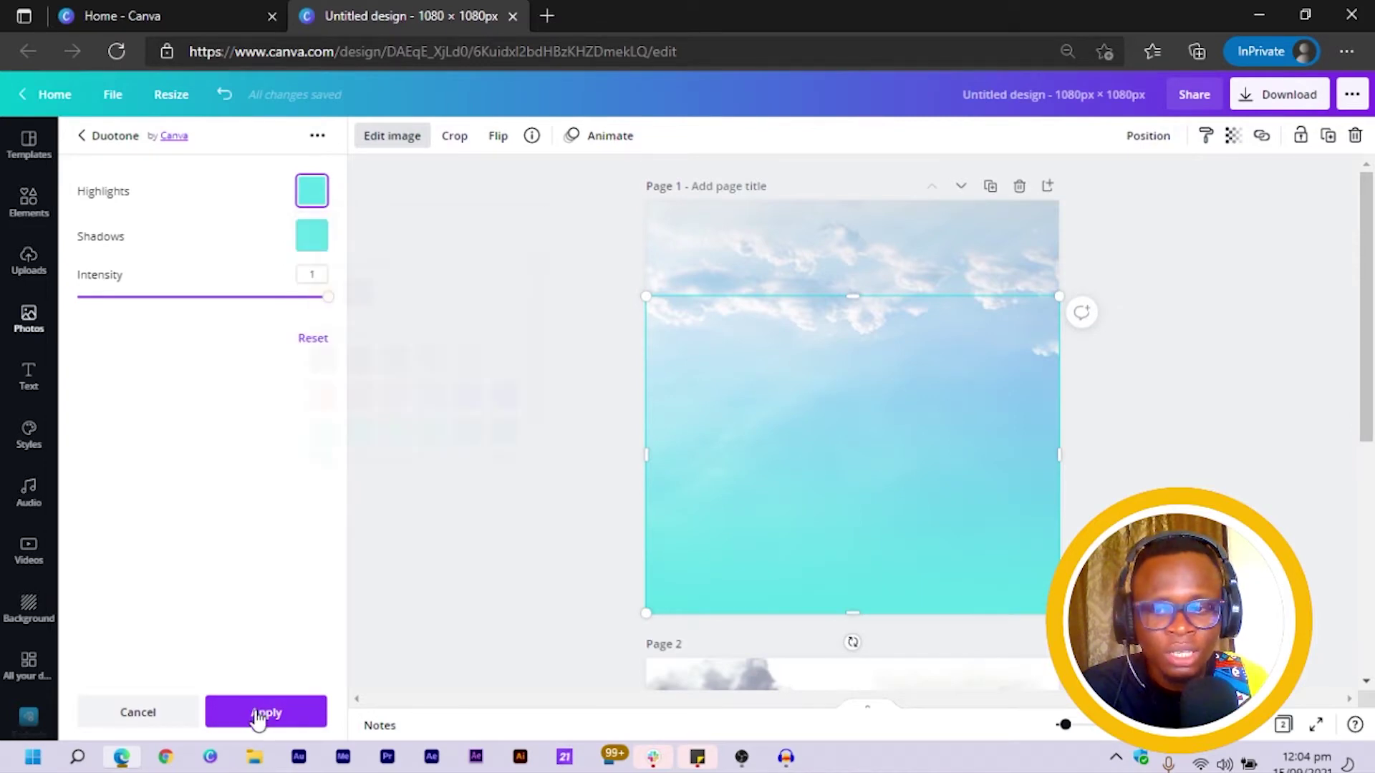
click(259, 713)
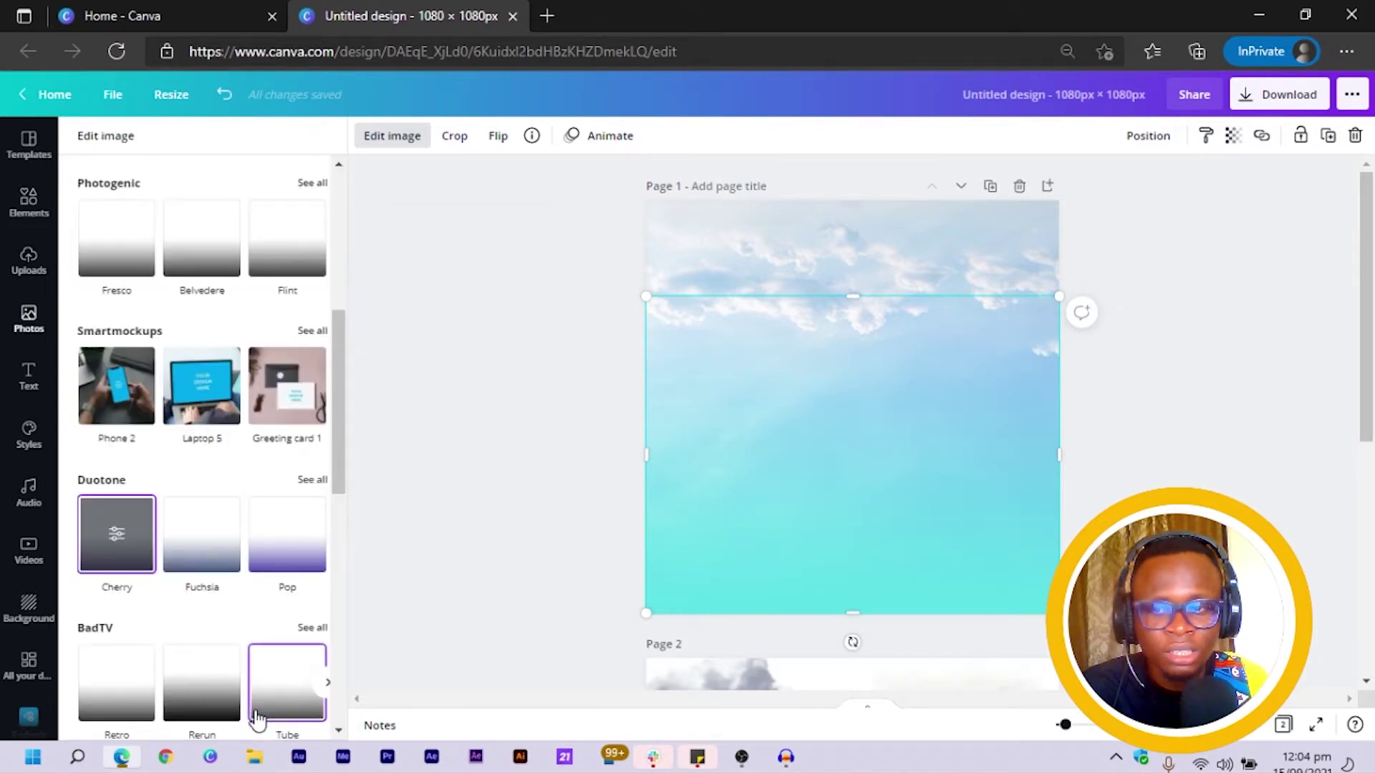
click(438, 393)
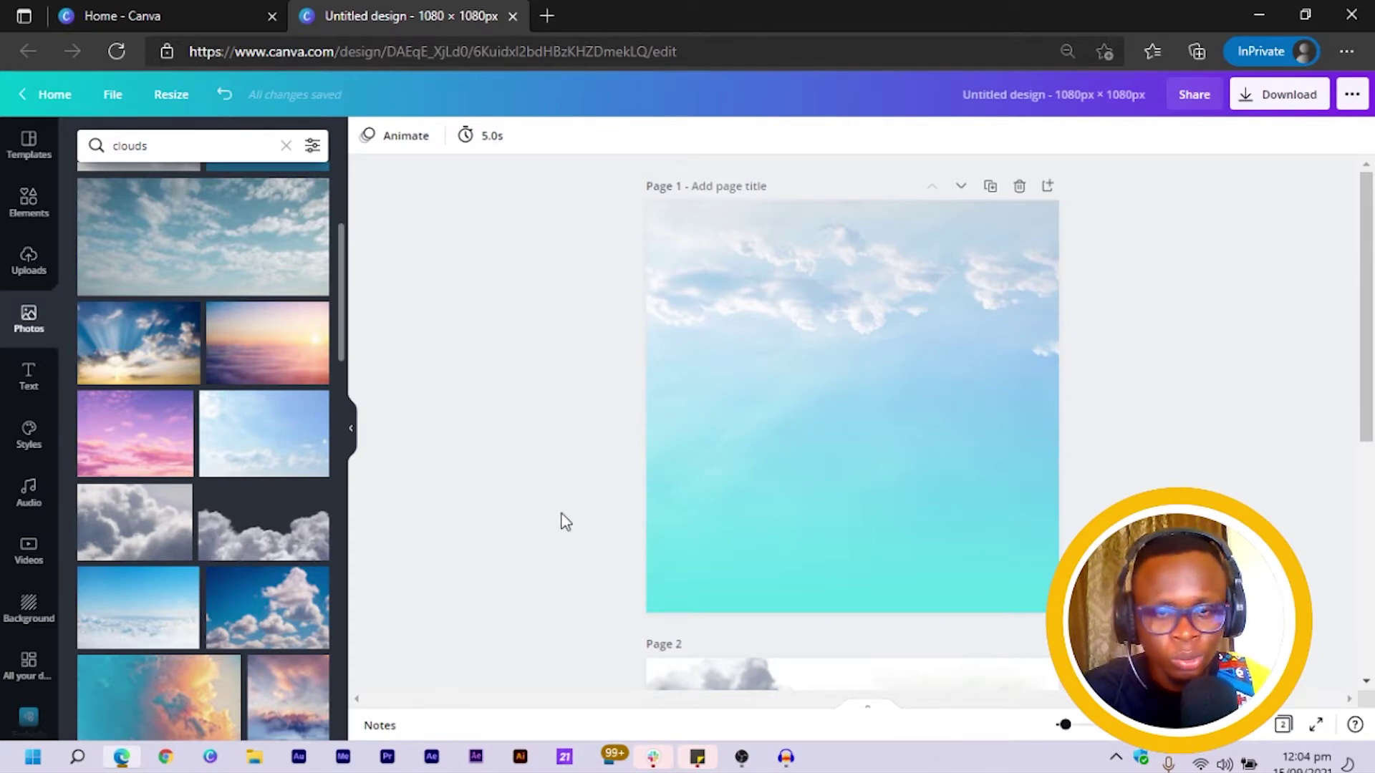
Add a light grey square to page 1 and lower its upper edge to make a wide rectangle below the clouds
scroll(724, 479, down, 2)
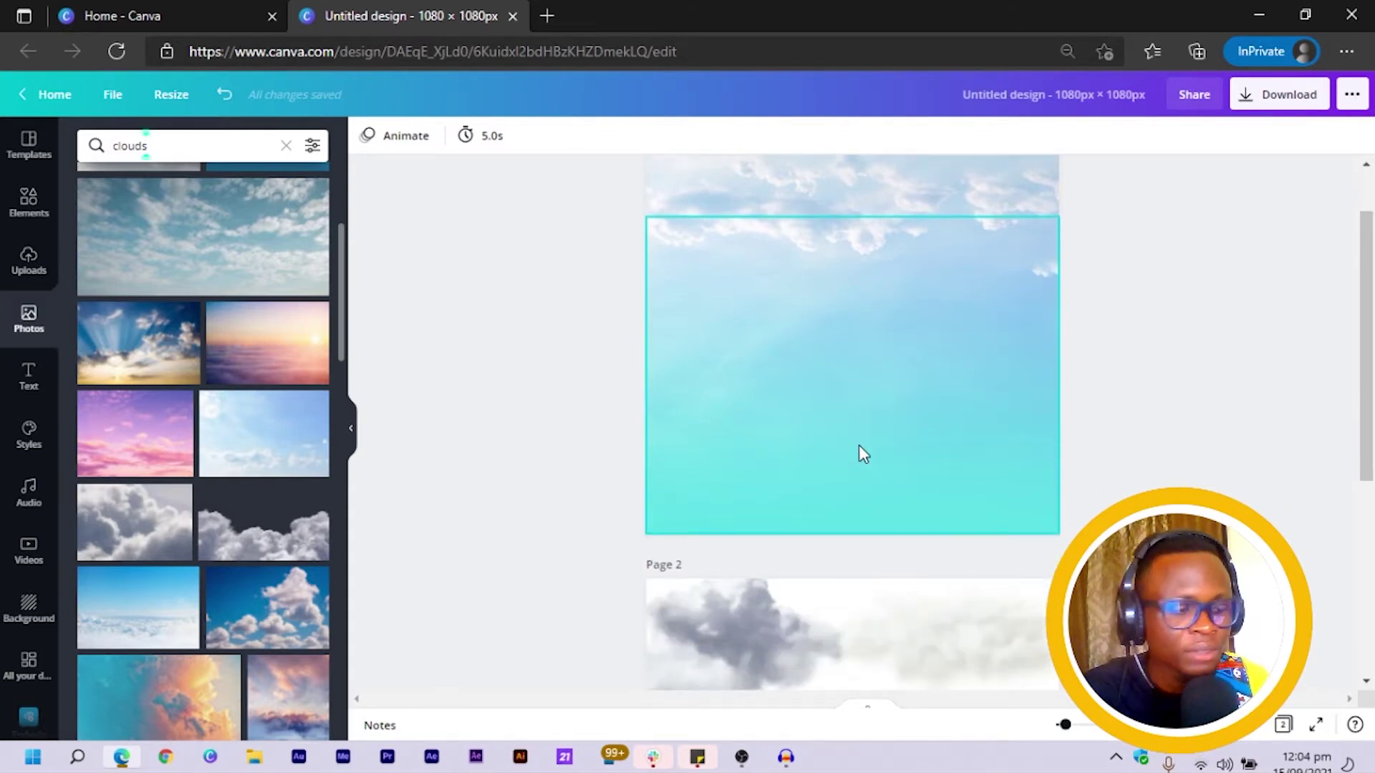
key(r)
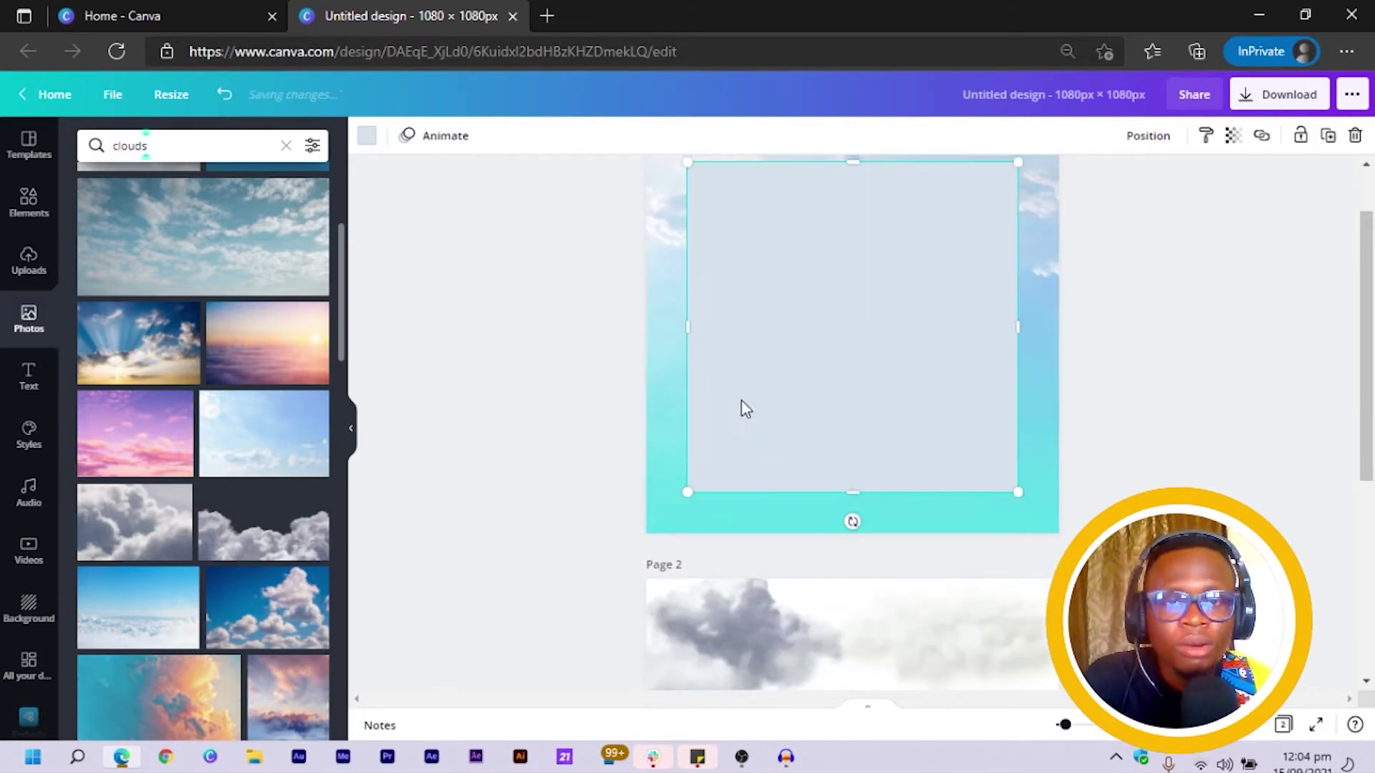
drag(846, 159, 850, 284)
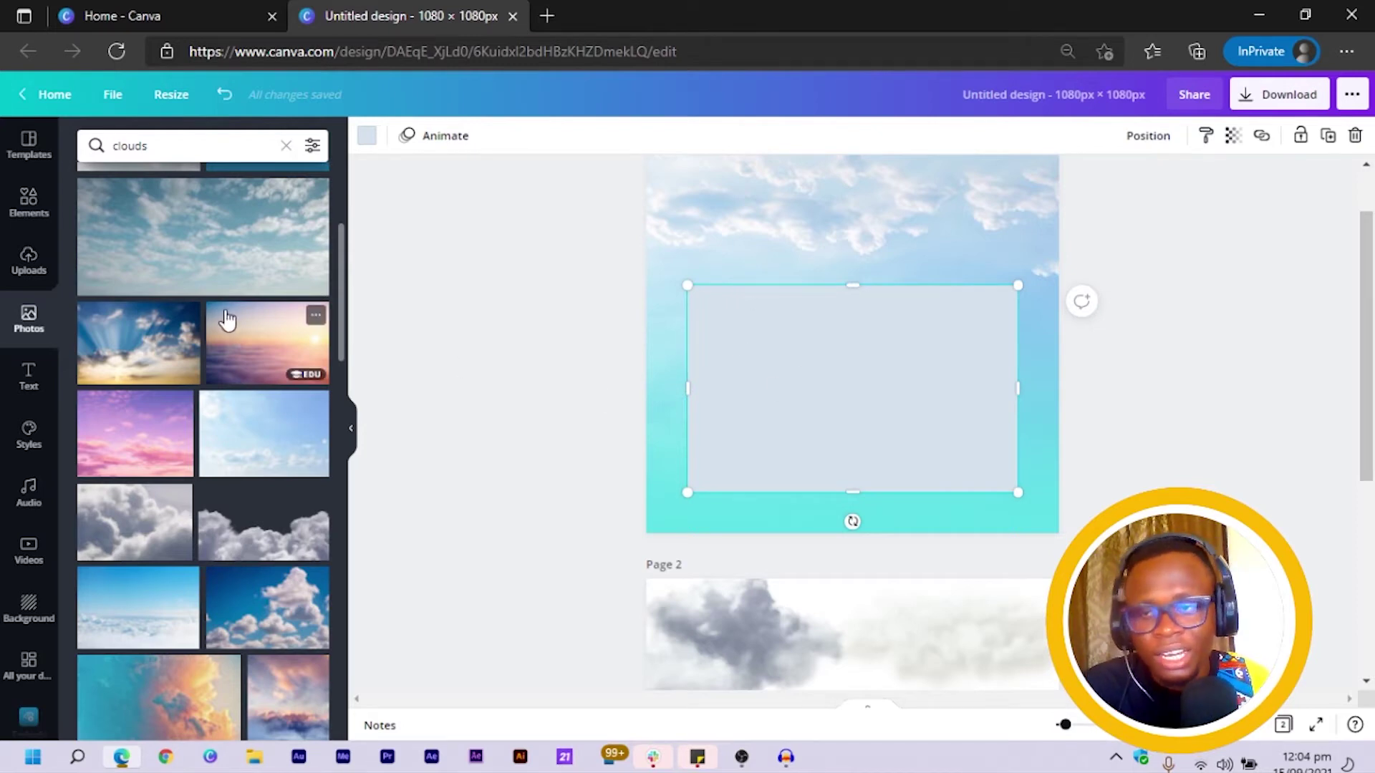
Add a single-photo grid to page 1 and shrink it to fit inside the grey rectangle with an even border
click(25, 207)
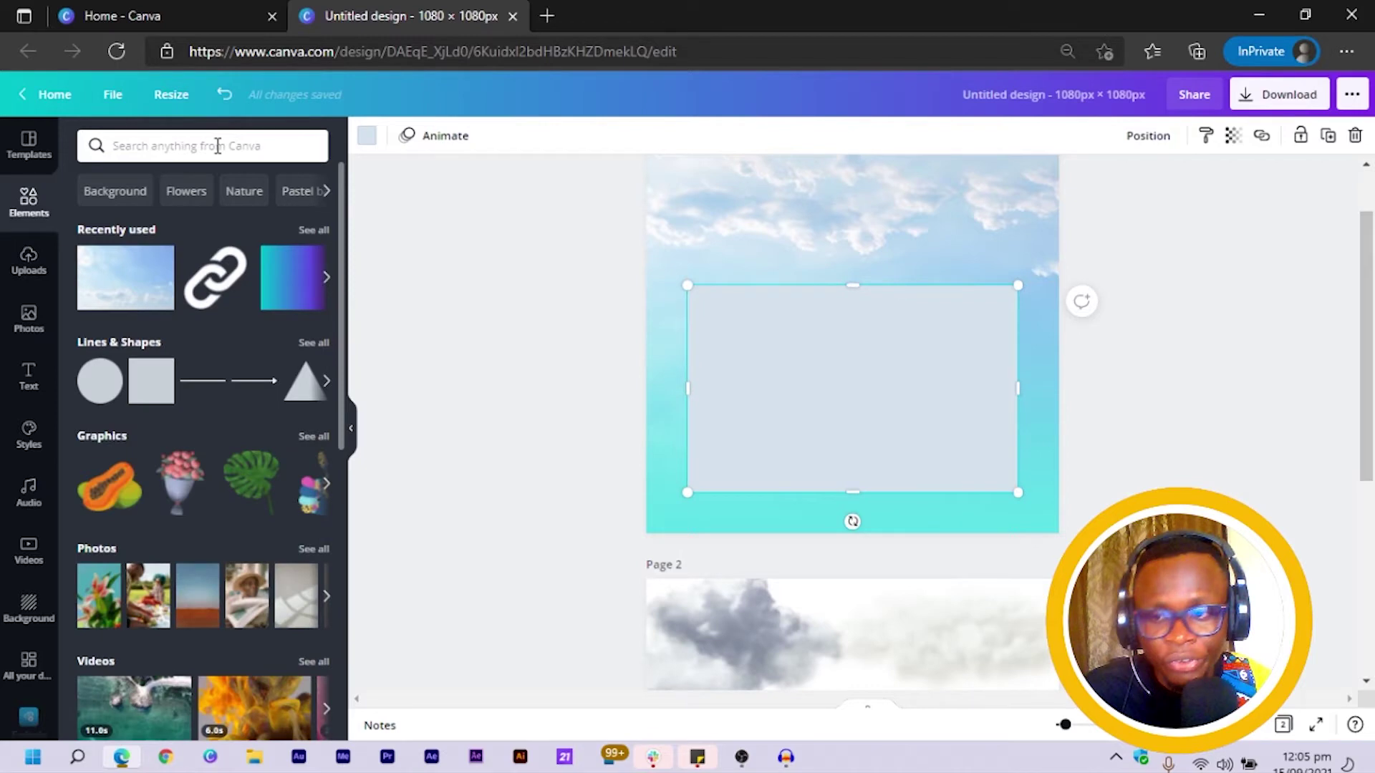
scroll(190, 502, down, 10)
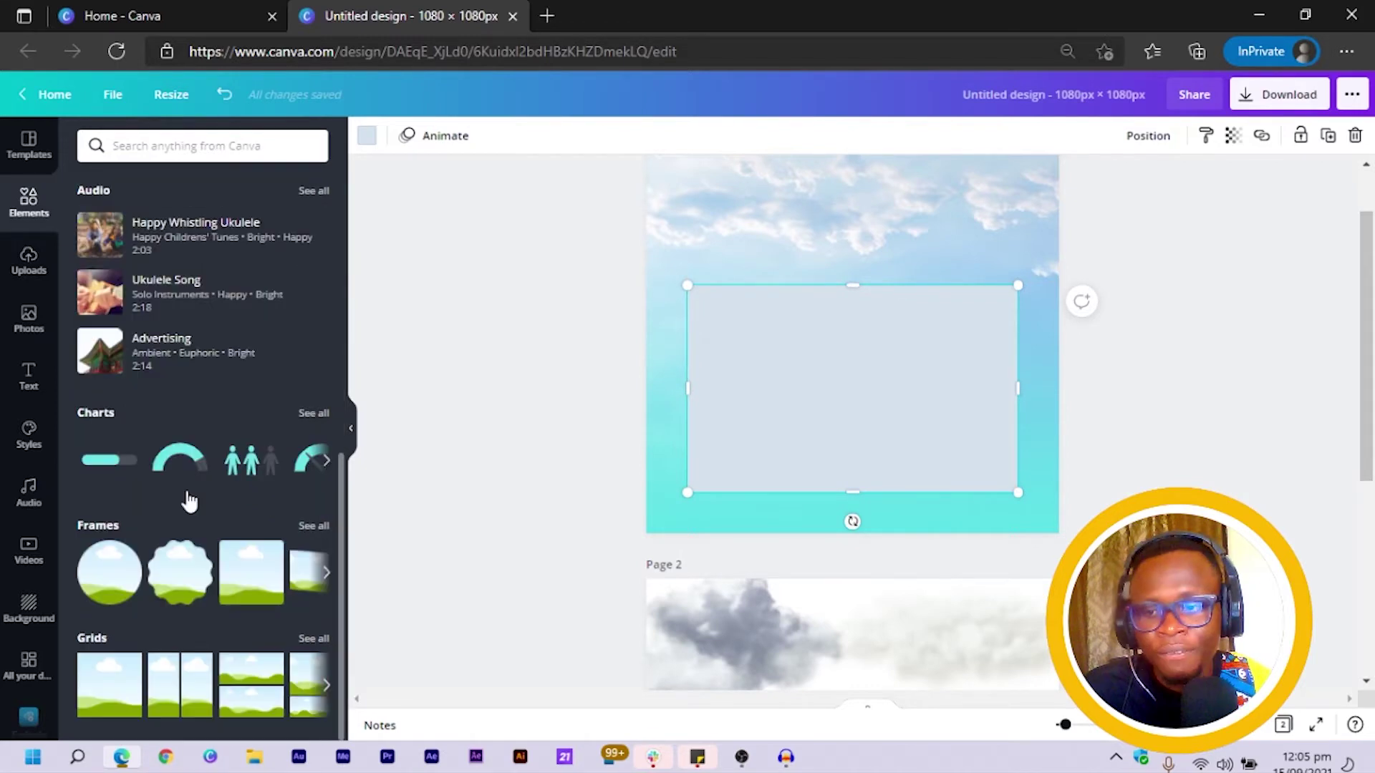
click(118, 695)
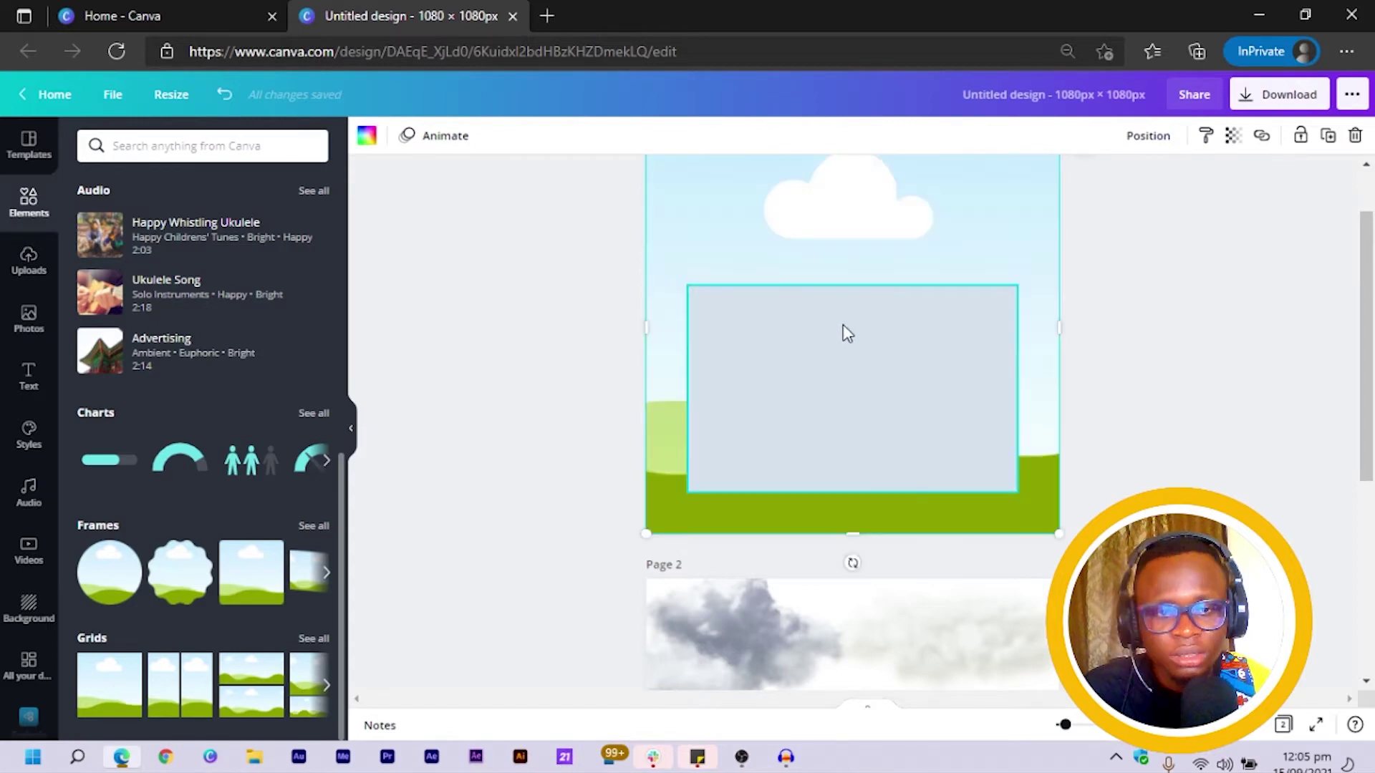
scroll(858, 207, up, 1)
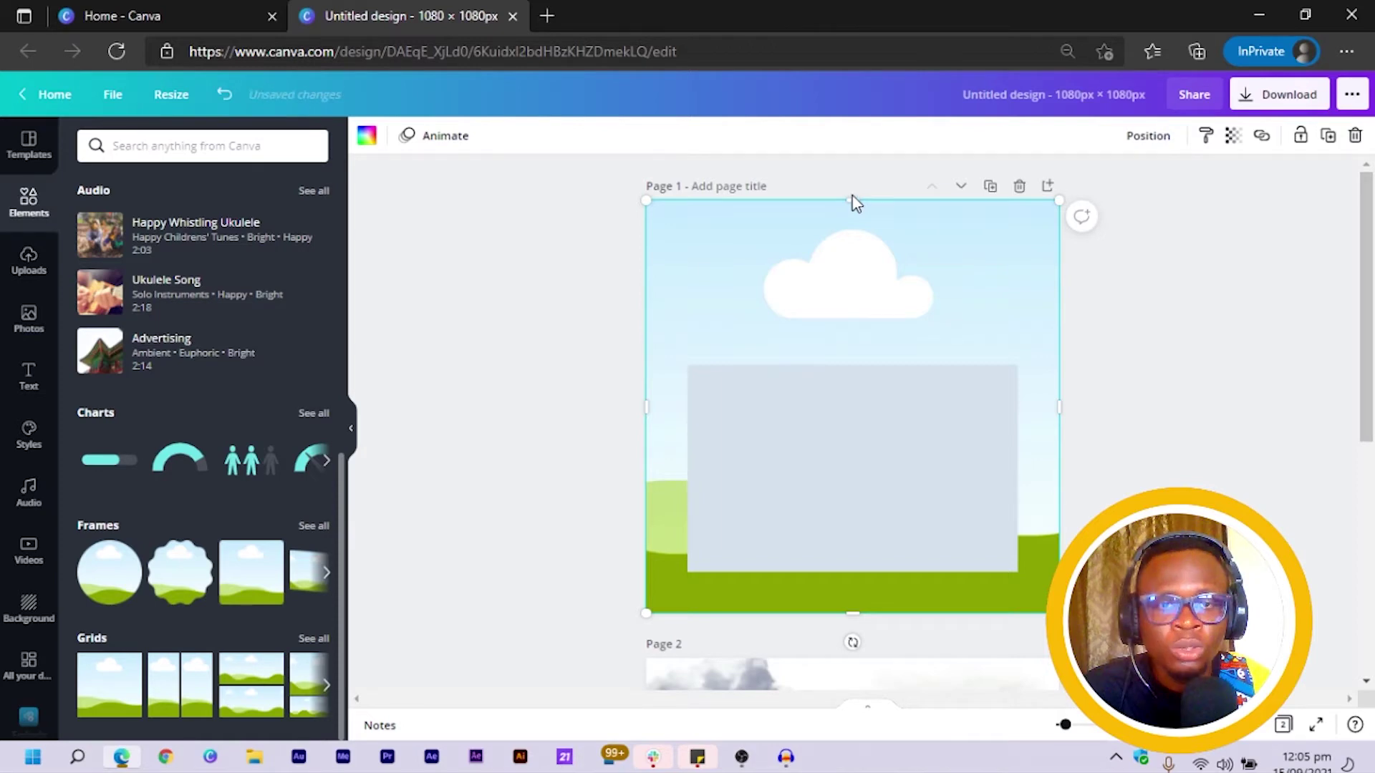
drag(853, 198, 856, 380)
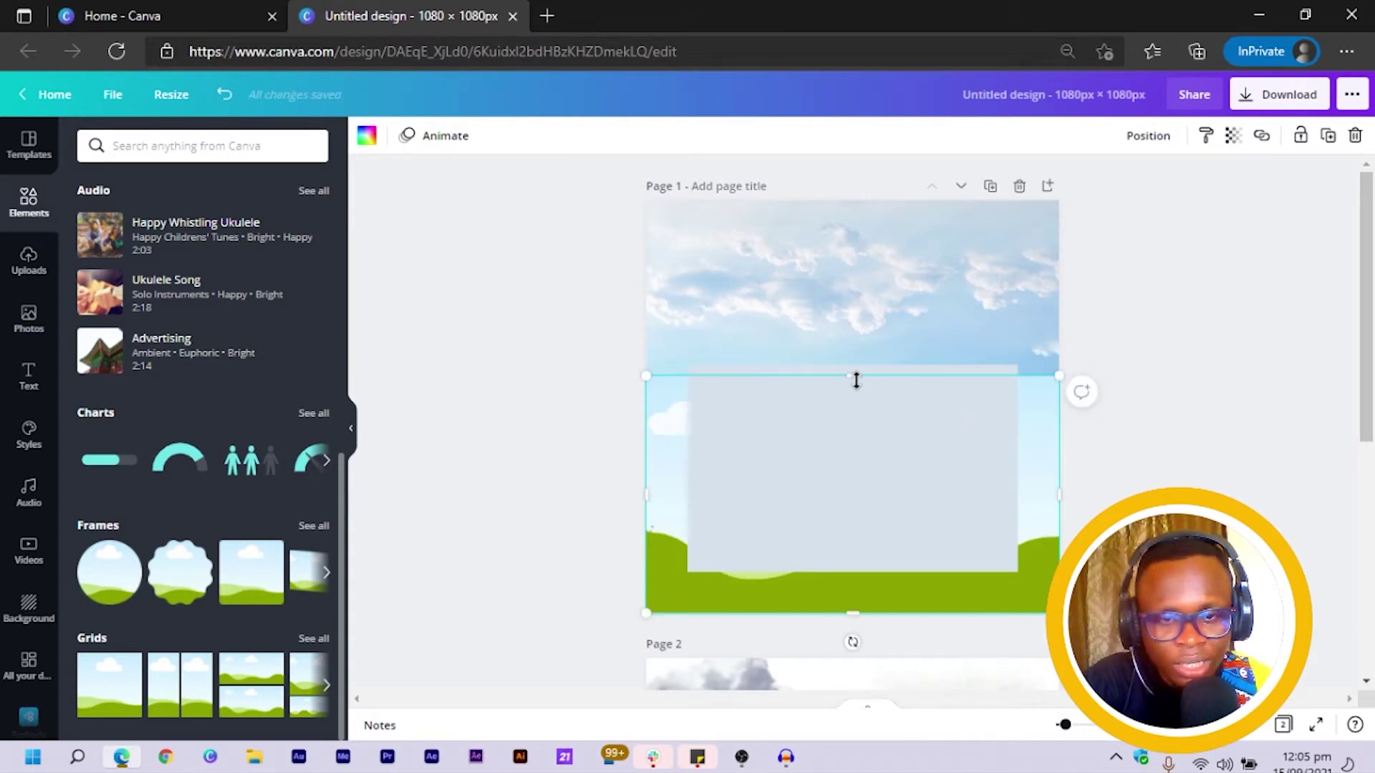
drag(1030, 598, 988, 550)
drag(646, 559, 711, 549)
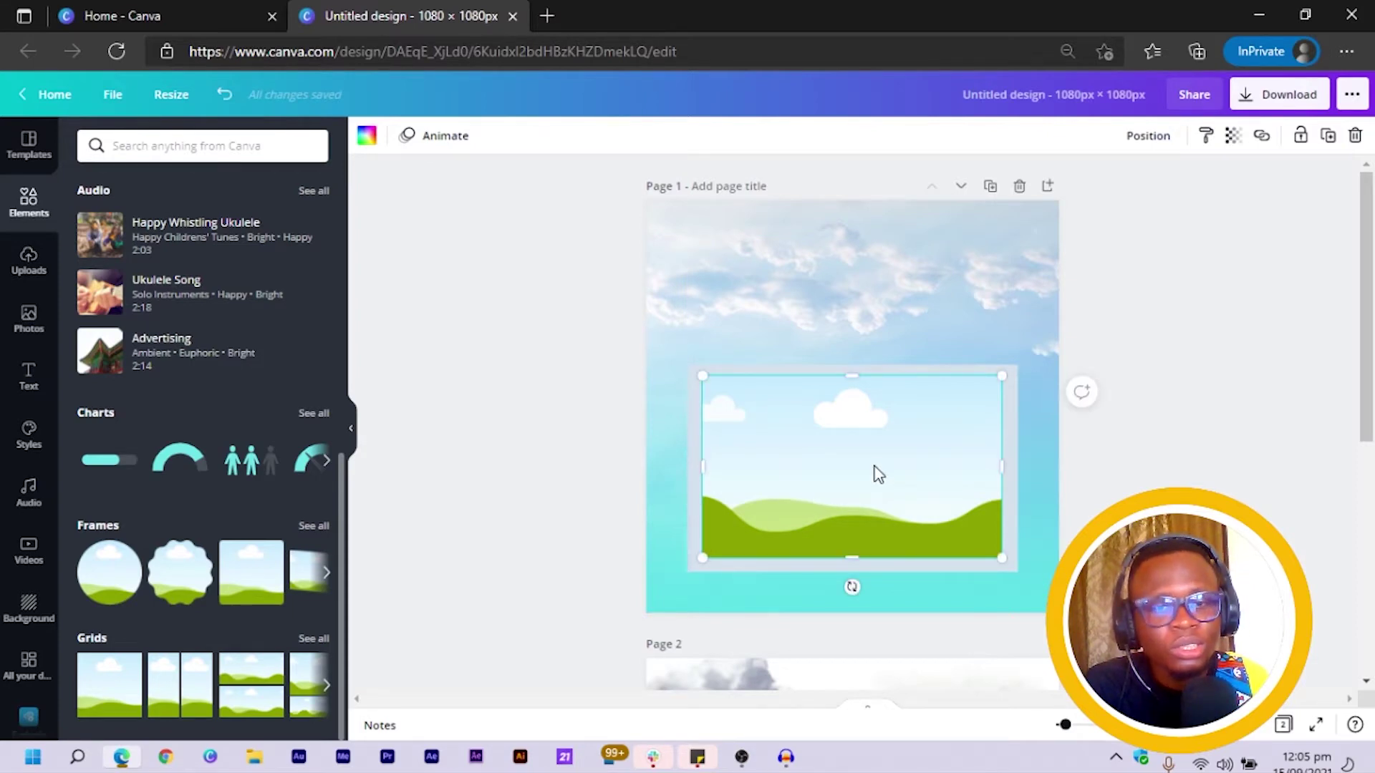
Align the photo grid and the grey rectangle behind it to the vertical middle of page 1
click(1145, 139)
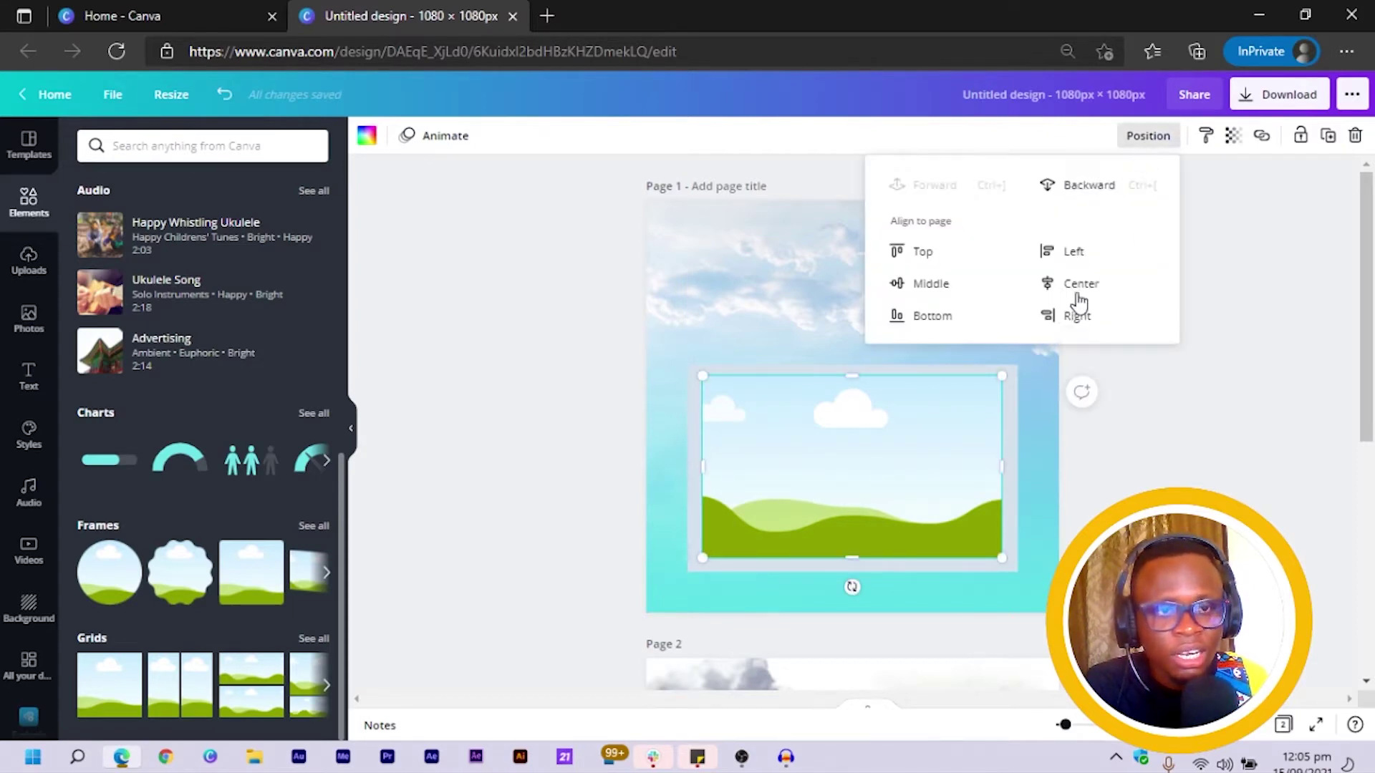
click(931, 290)
click(944, 514)
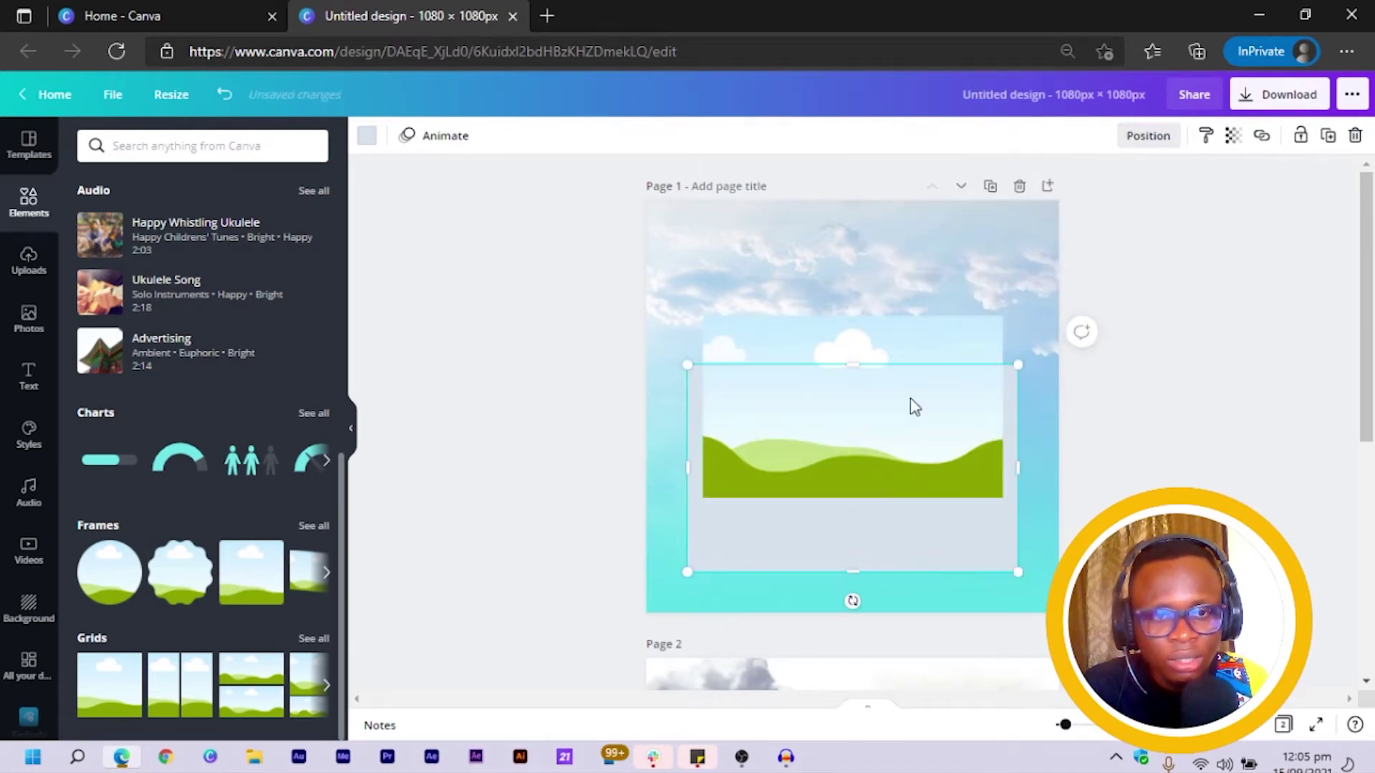
click(1146, 138)
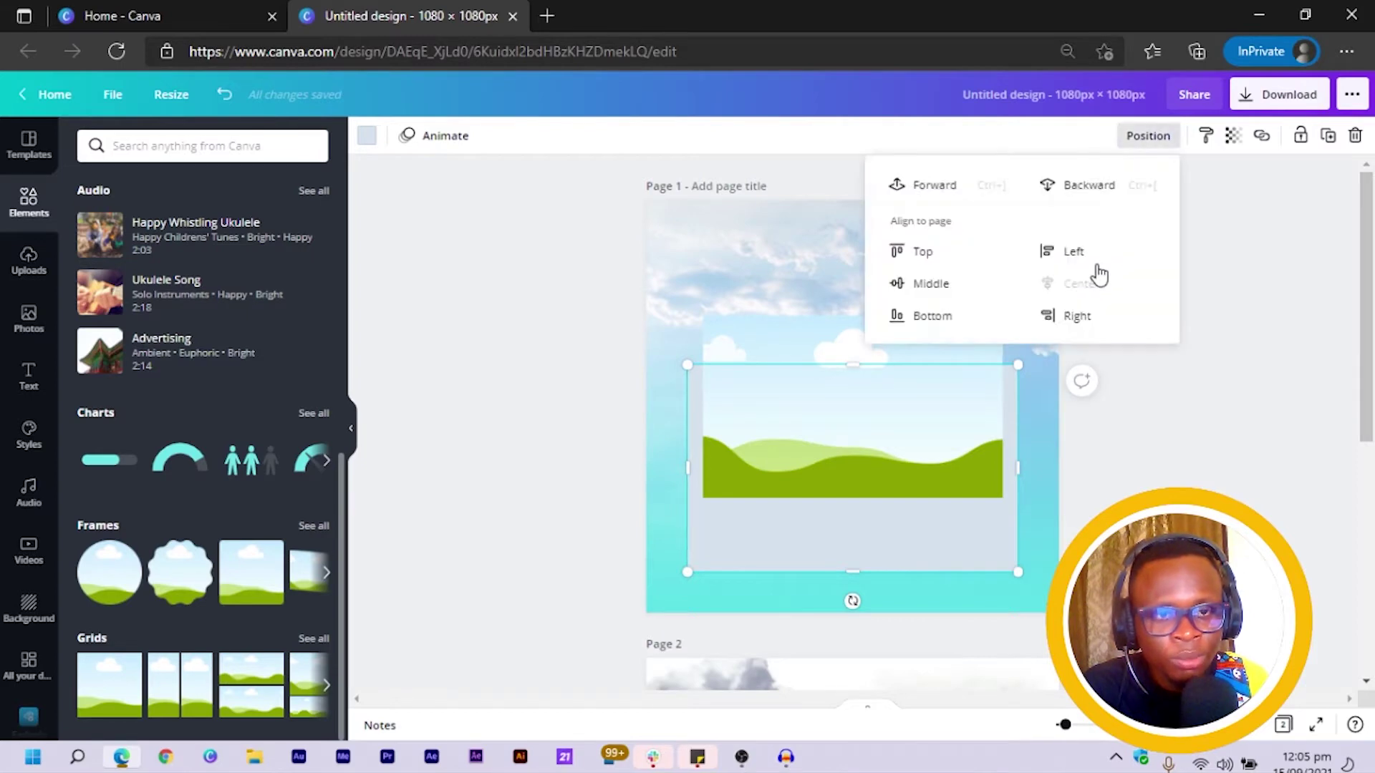
click(908, 283)
key(Escape)
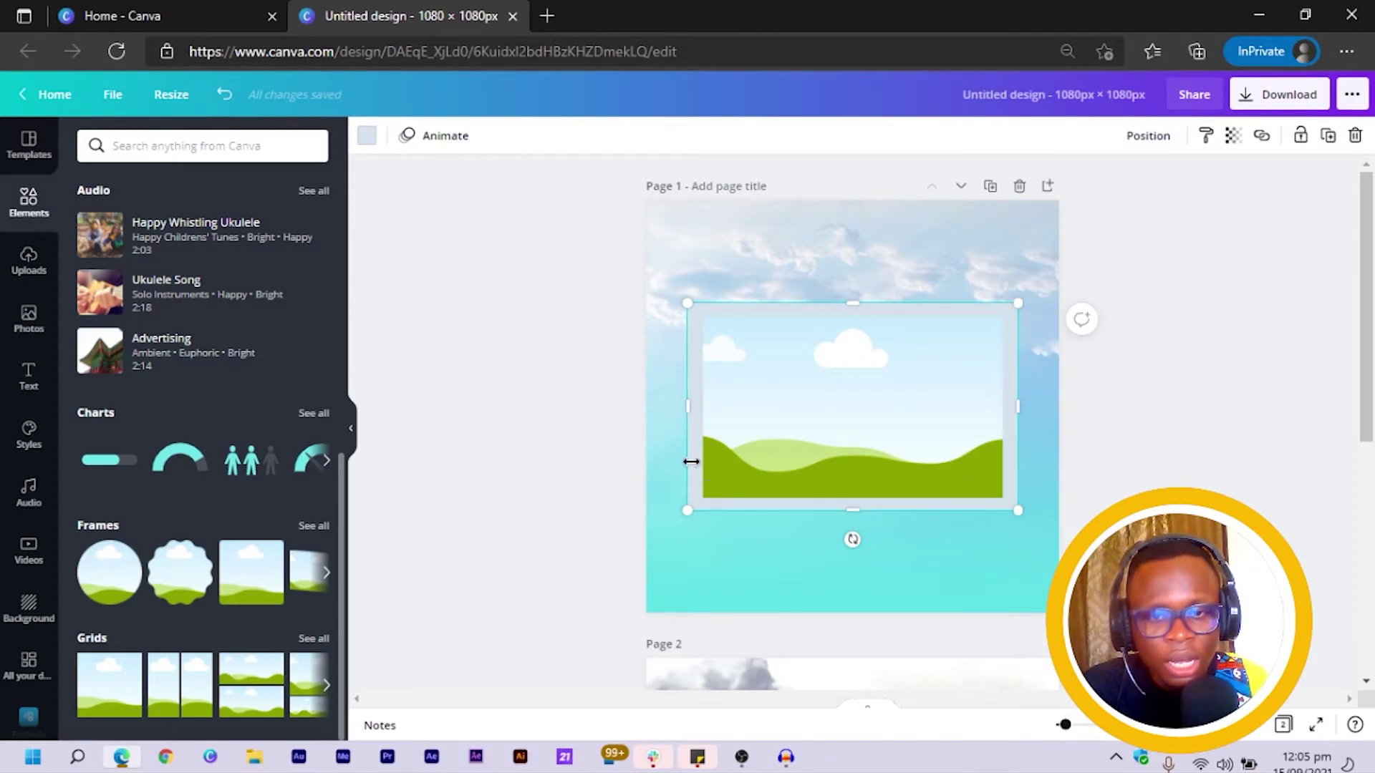
Switch the turquoise gradient image on page 1 to the Fuchsia duotone effect and open its colour settings
click(895, 462)
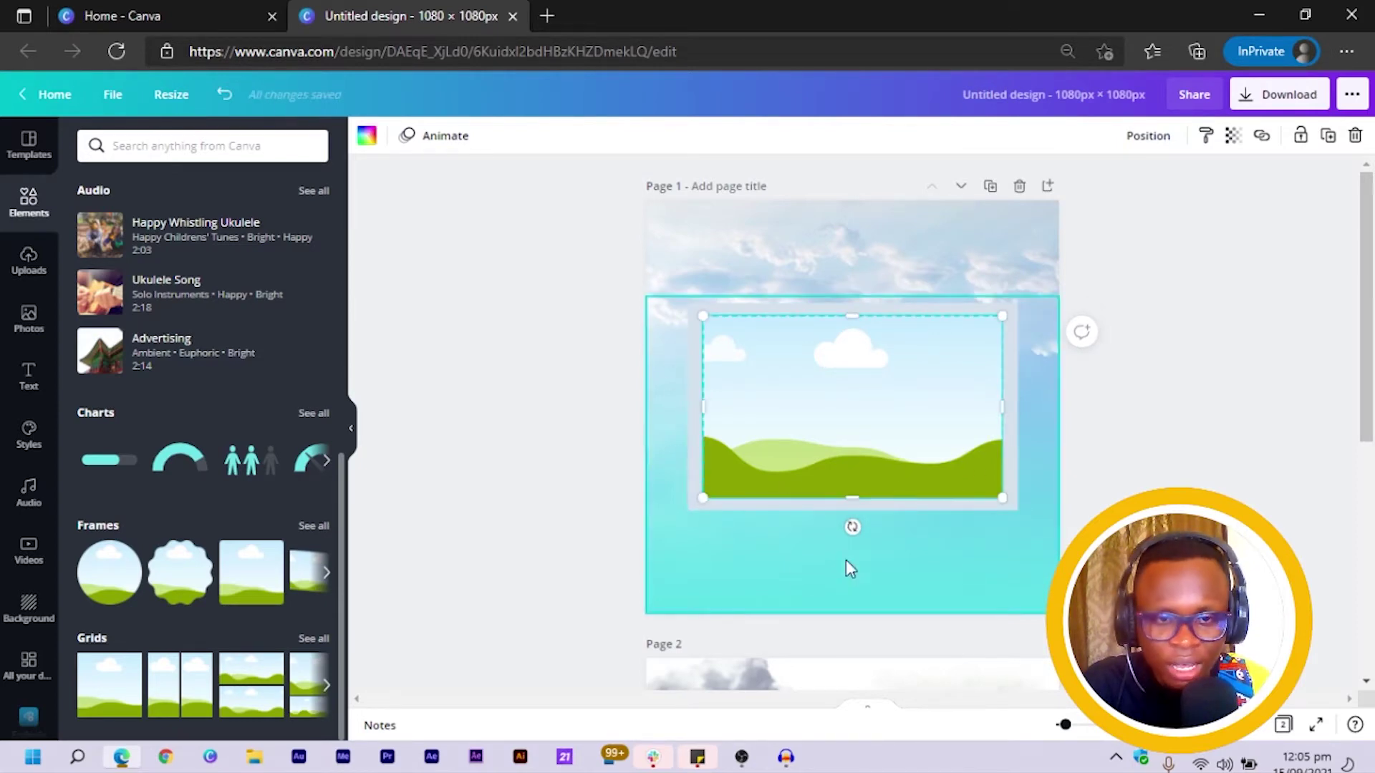
click(939, 575)
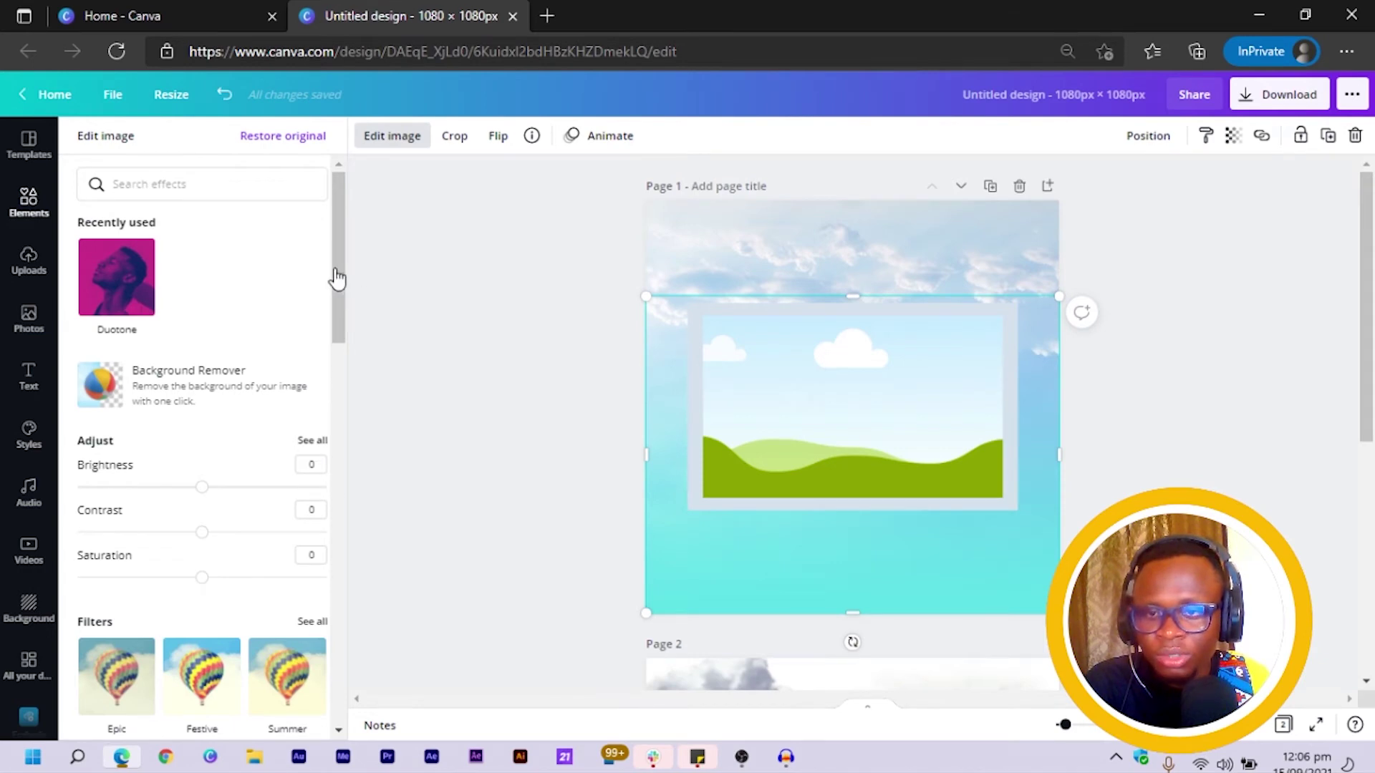
scroll(337, 271, down, 4)
mouse_move(341, 314)
mouse_down()
mouse_move(378, 409)
mouse_move(368, 435)
mouse_up()
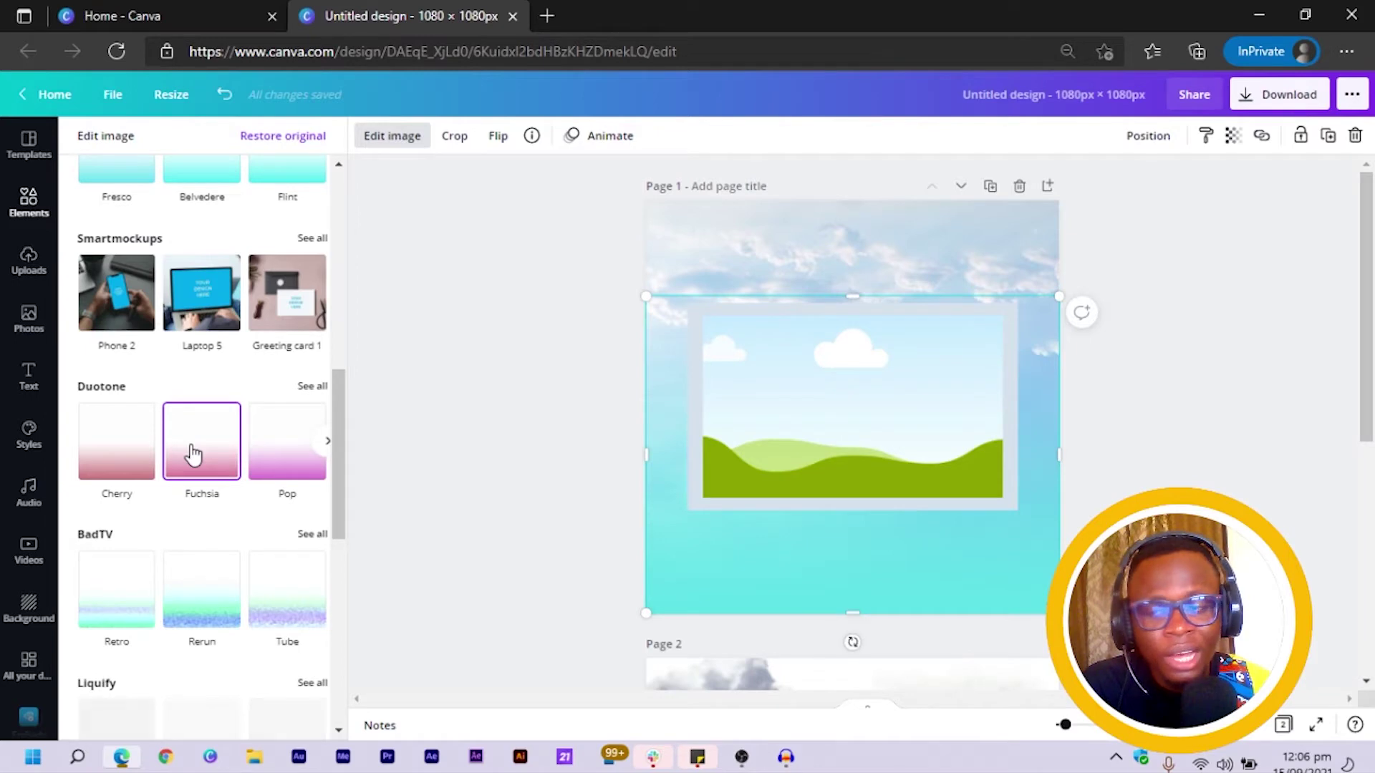
click(194, 453)
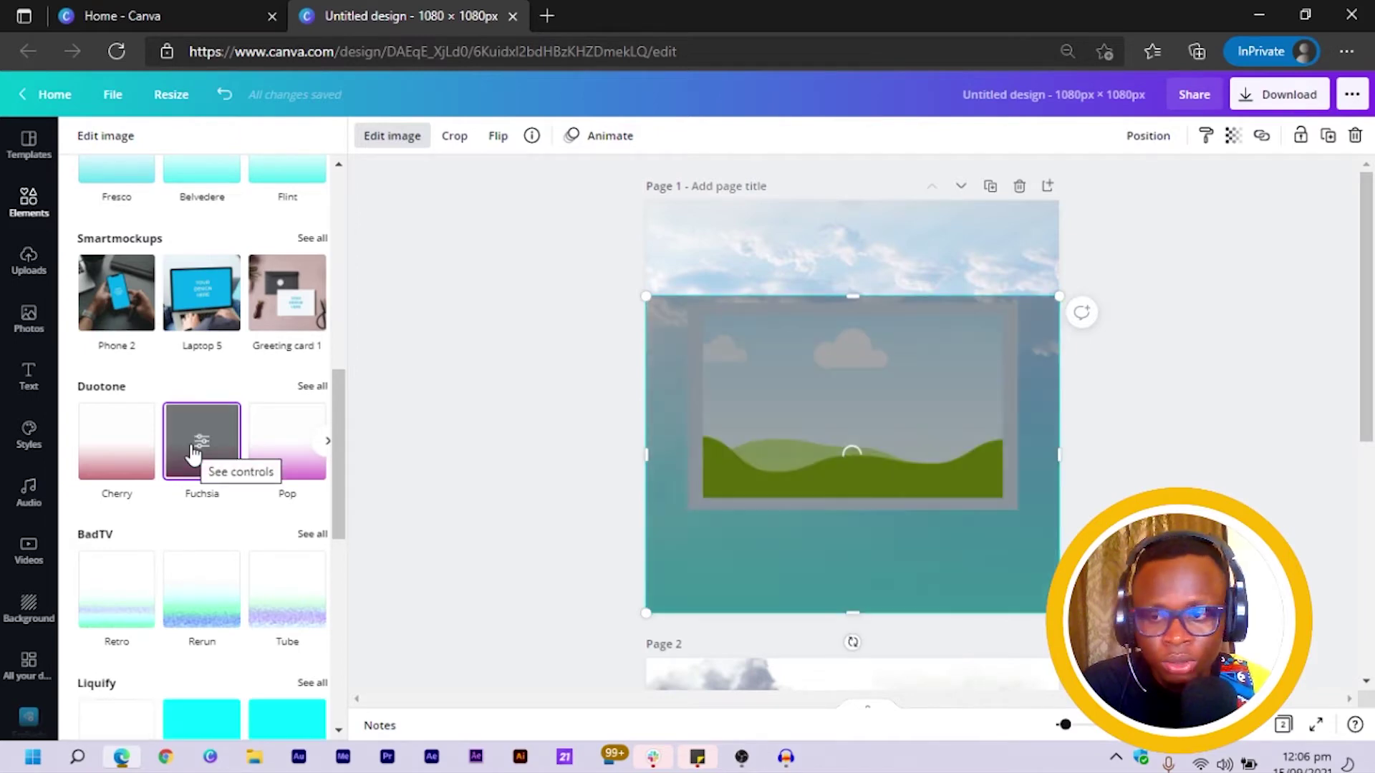
click(194, 453)
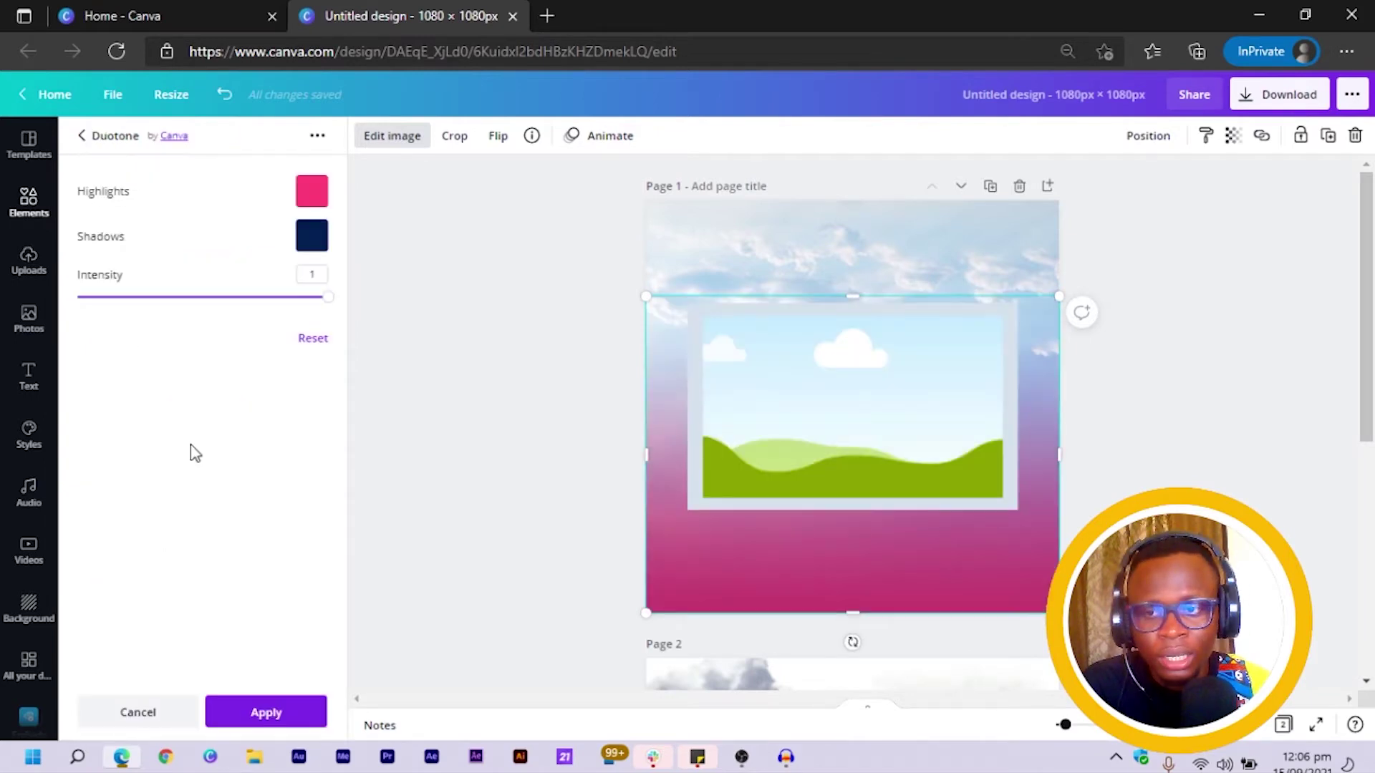
Set the duotone shadows colour of the gradient image to the default light turquoise
click(315, 244)
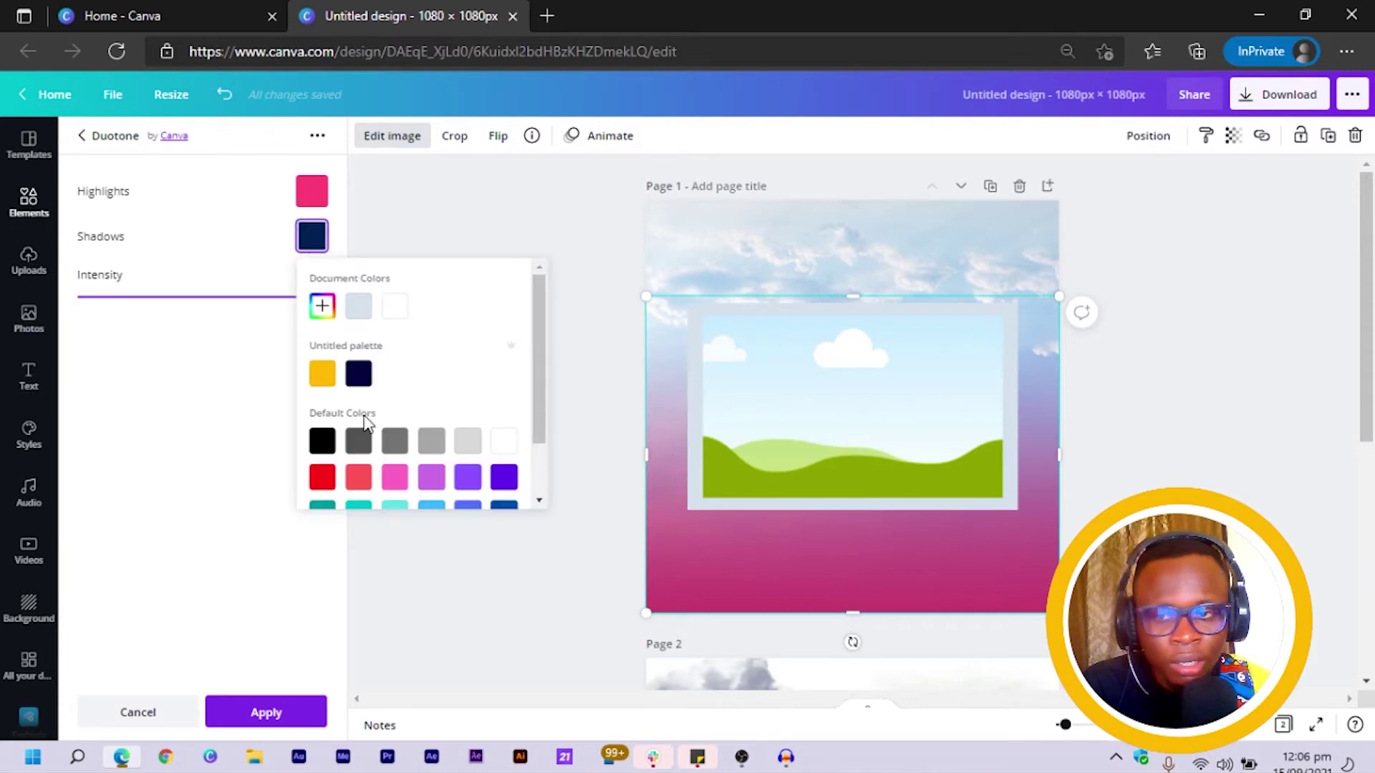
scroll(373, 419, down, 2)
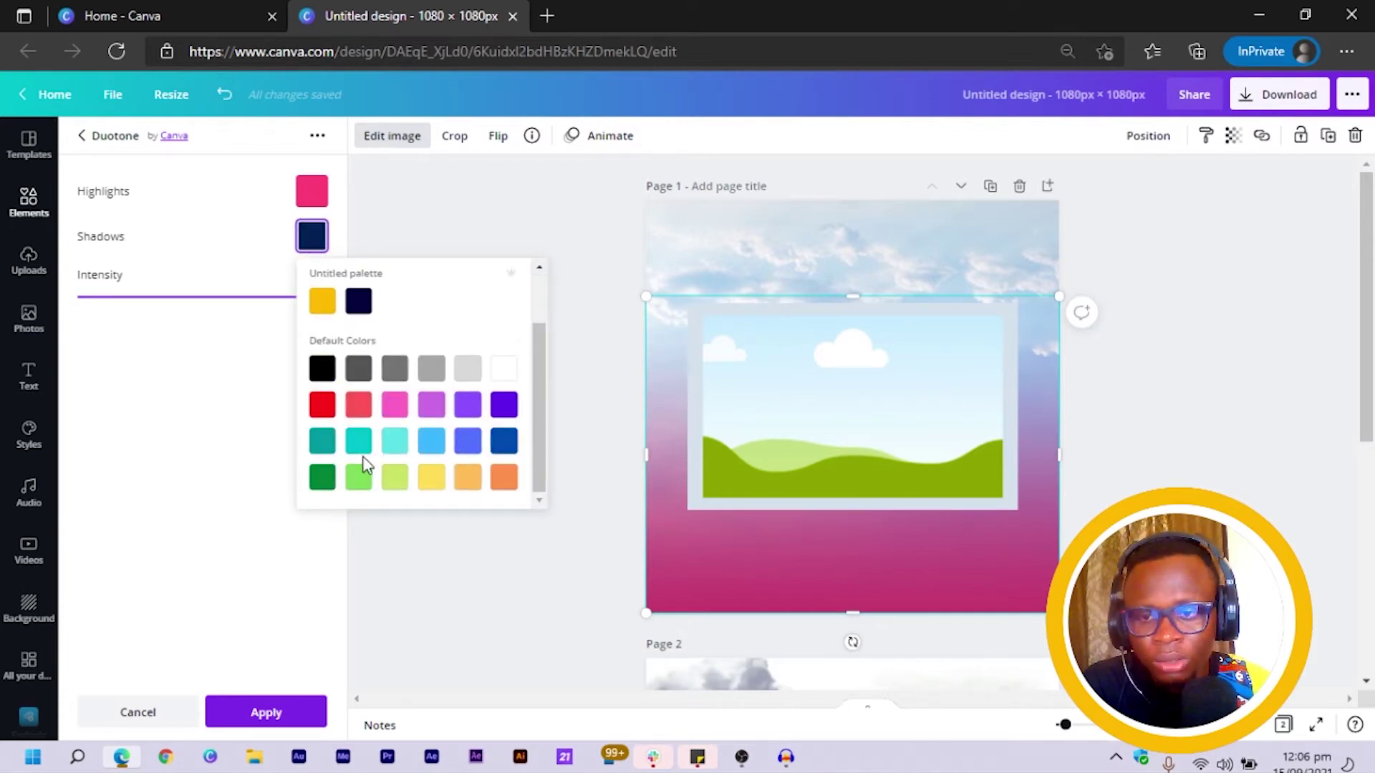
click(395, 440)
click(295, 237)
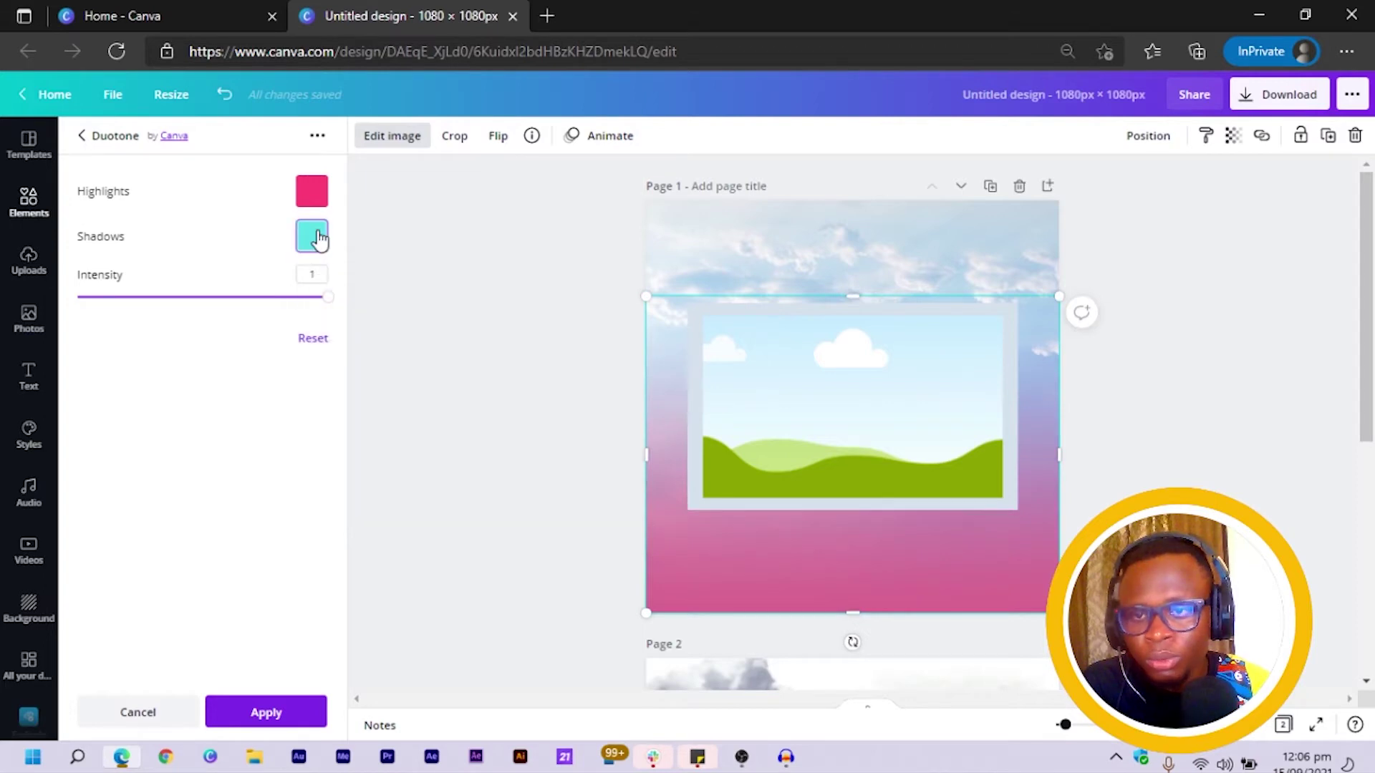
Change the duotone shadows to the custom blue #3D5EEA and copy its colour code
click(315, 237)
click(324, 305)
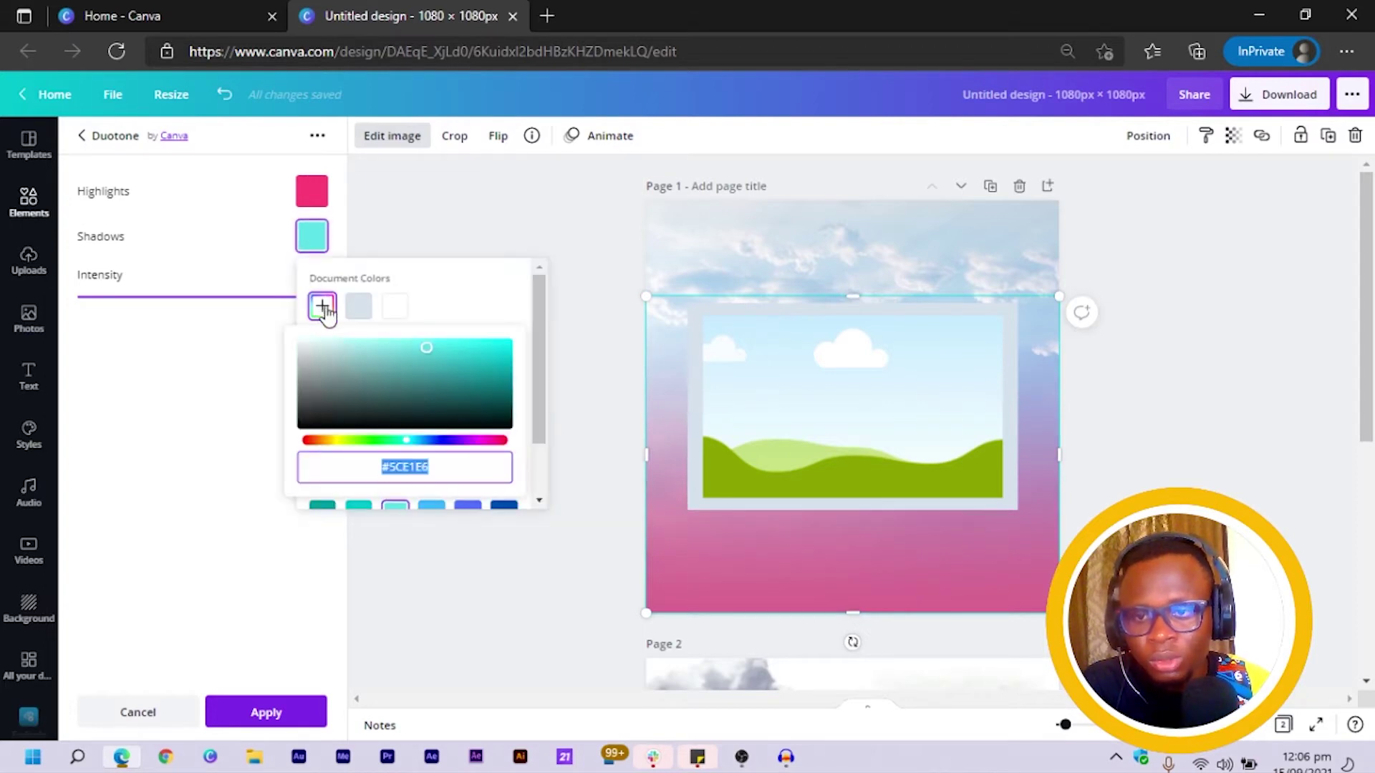
drag(401, 443, 431, 451)
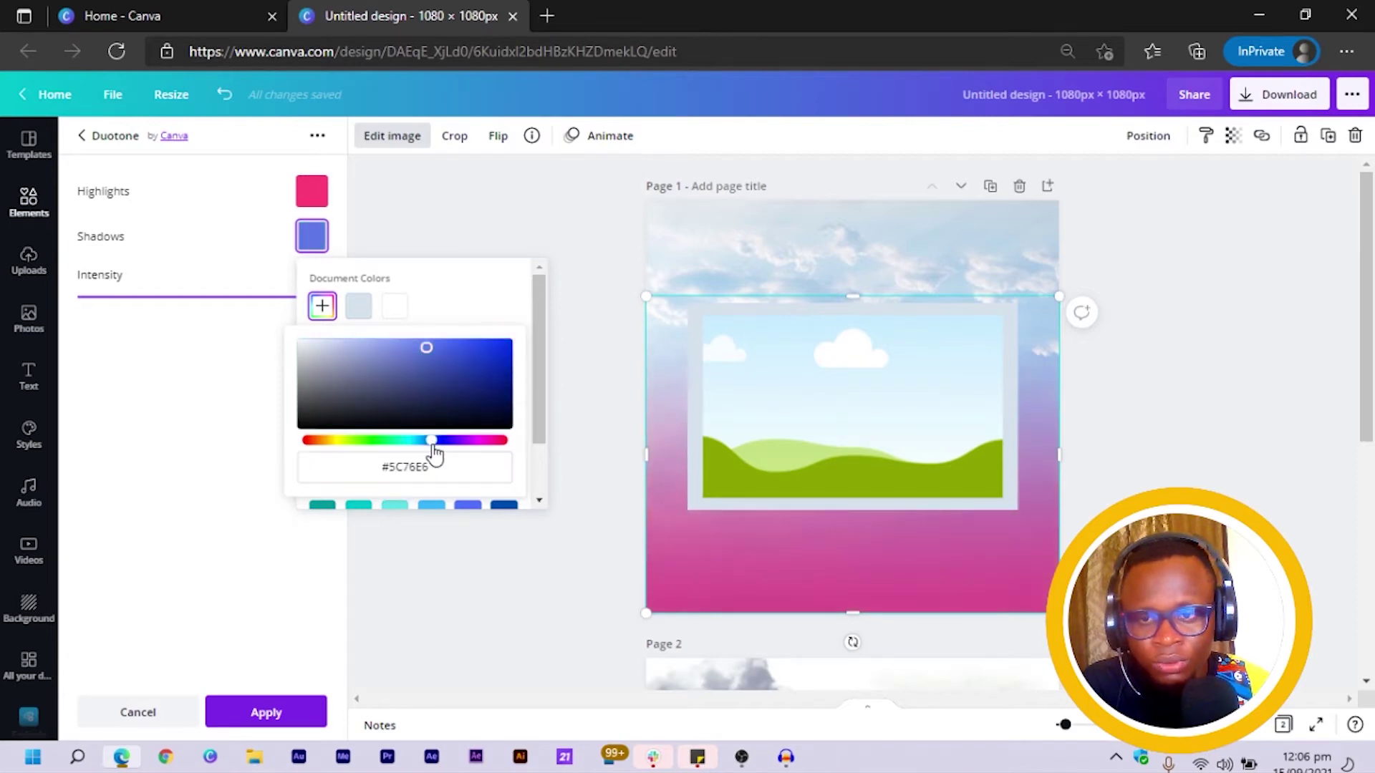
click(435, 355)
drag(435, 355, 456, 346)
click(432, 467)
key(ctrl+c)
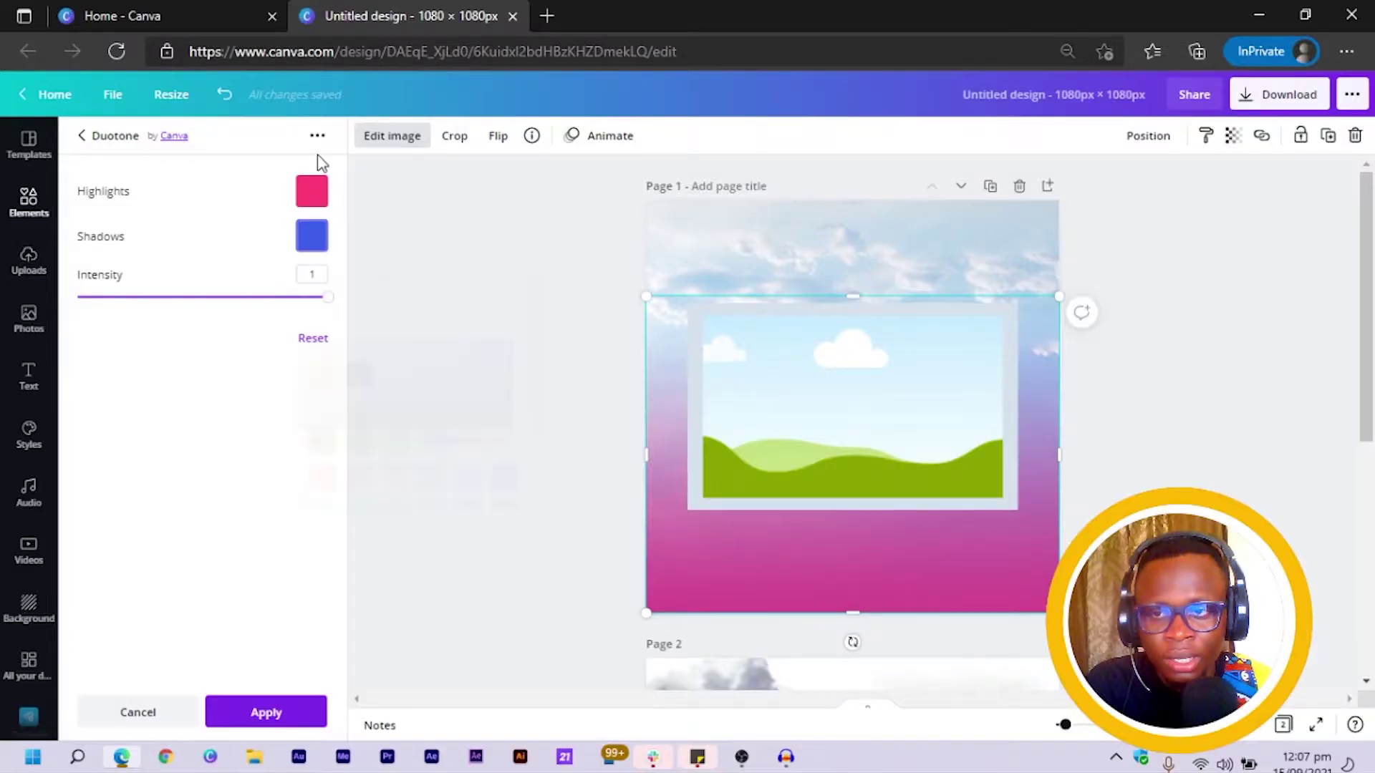
Apply the copied blue #3D5EEA to the duotone highlights and lighten it to #8C9DE4
click(312, 191)
click(321, 260)
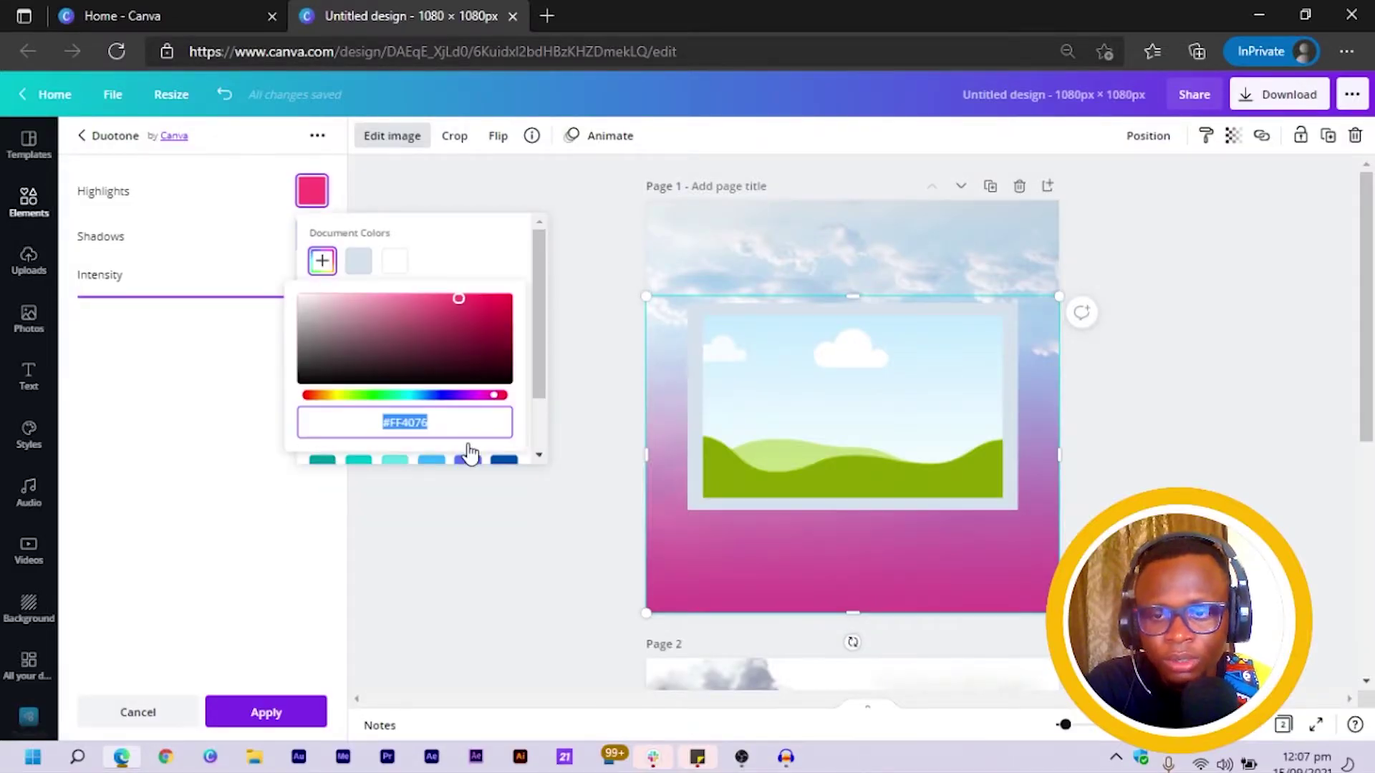
key(ctrl+v)
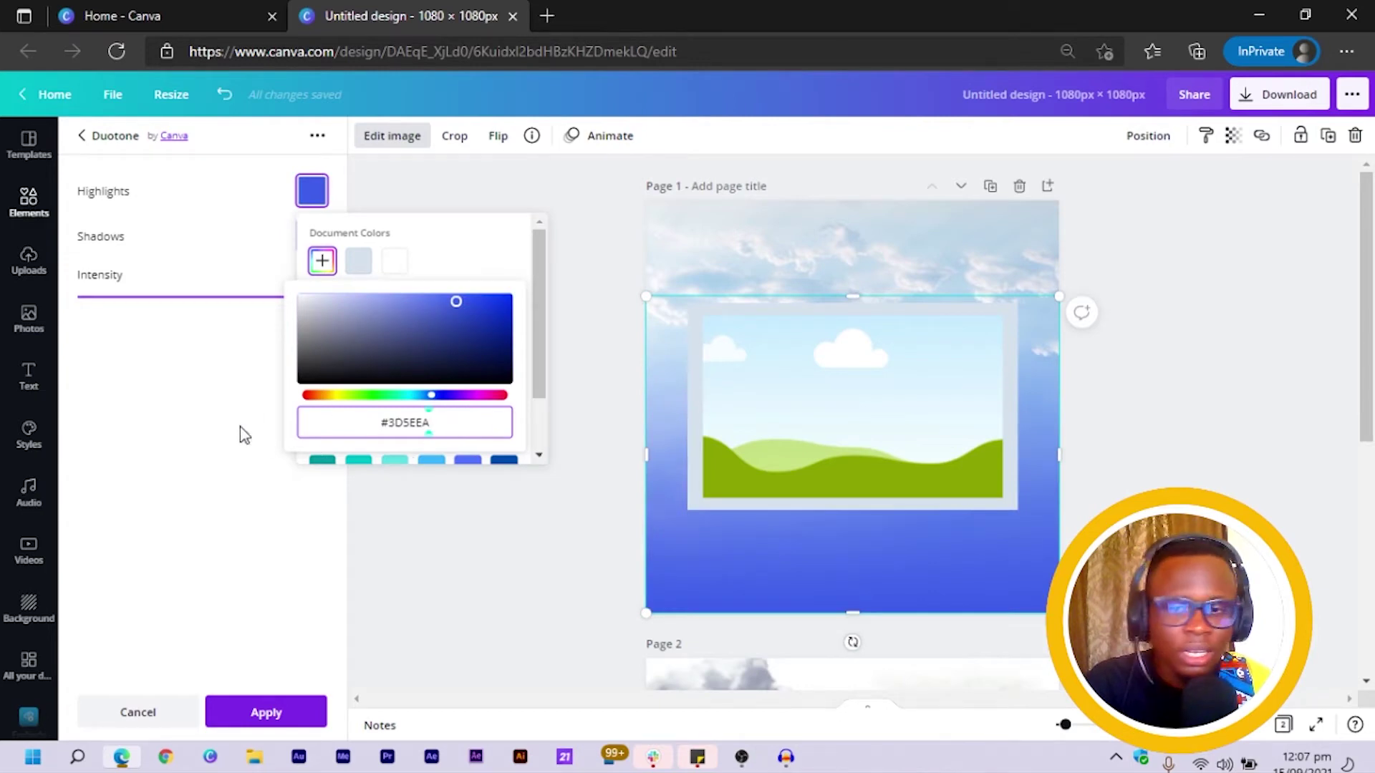
drag(438, 306, 379, 303)
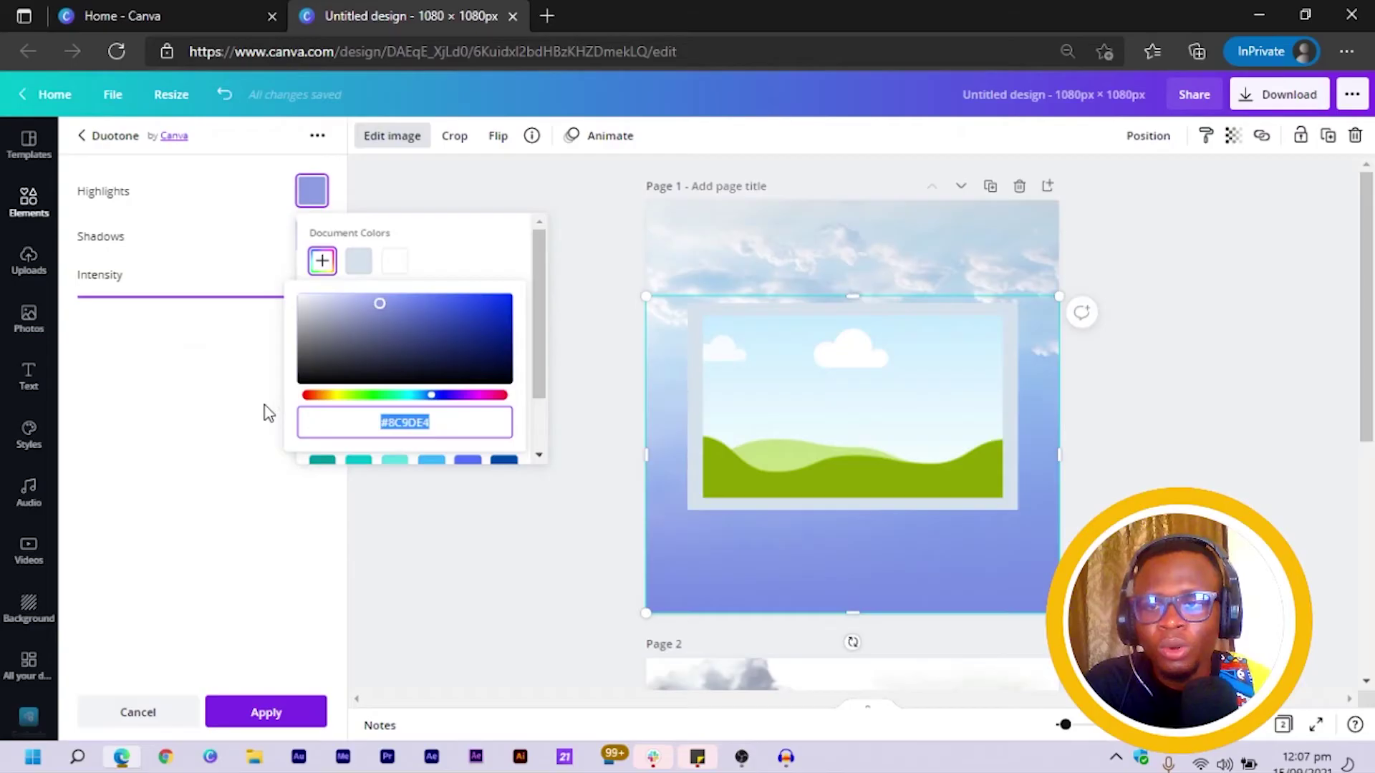
Set the duotone shadows to #8C9DE4 and close the image's effect settings
click(304, 239)
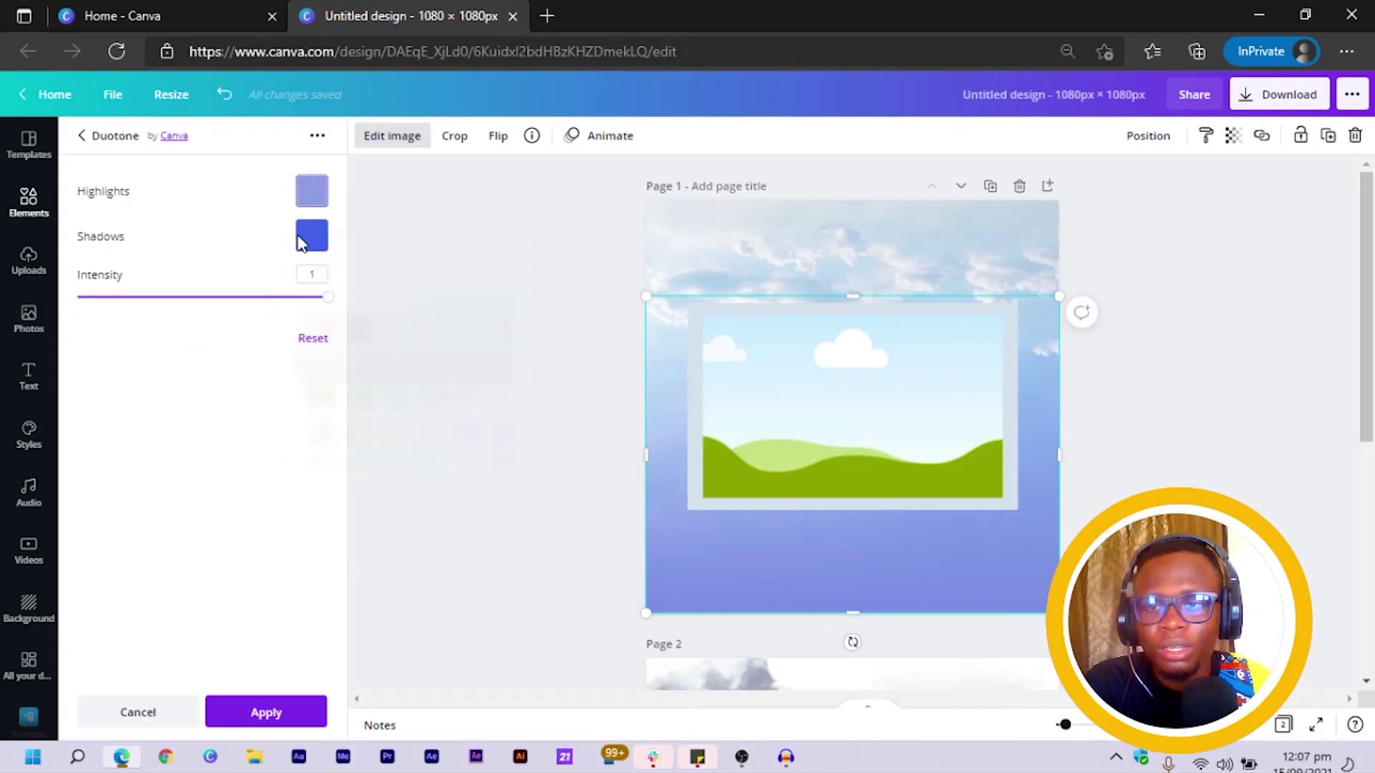
click(324, 250)
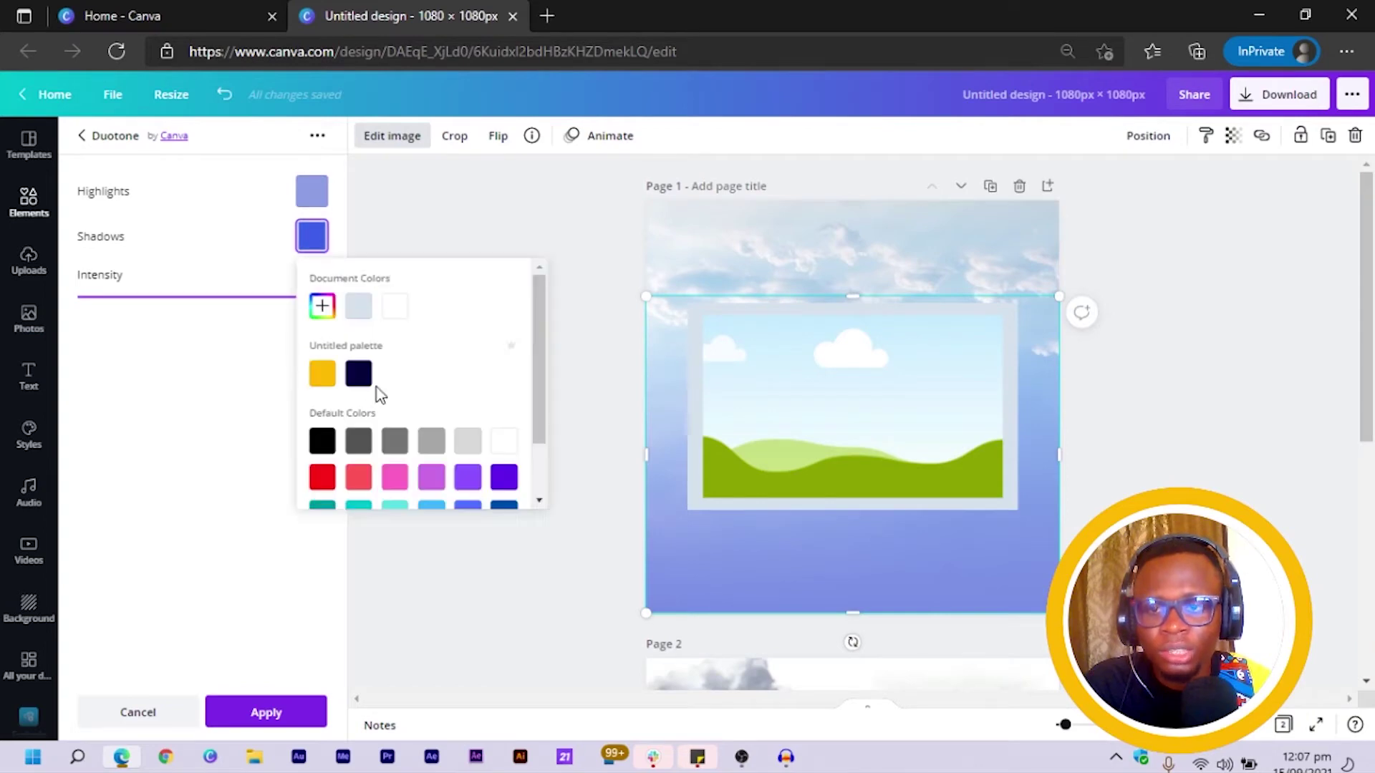
click(322, 306)
click(466, 473)
text(#8C9DE4)
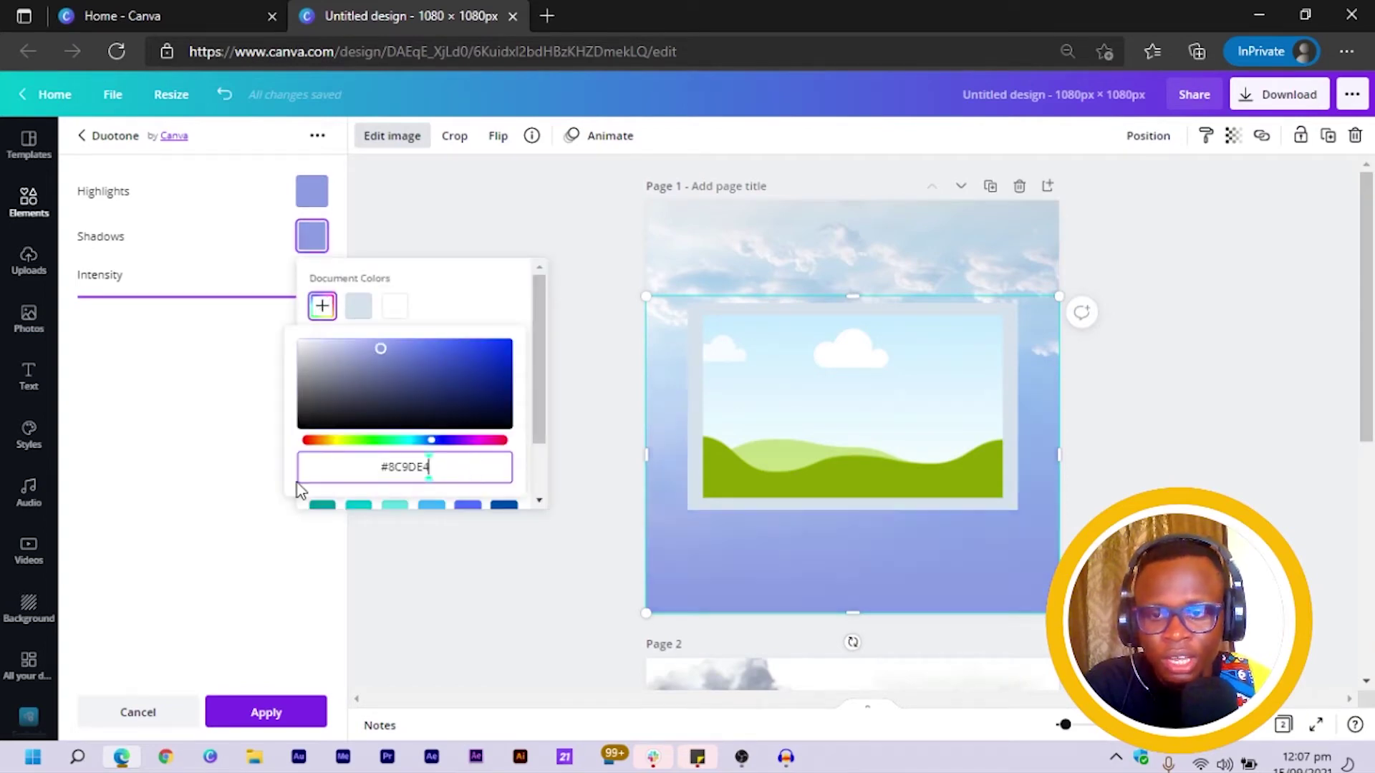
click(209, 432)
click(513, 438)
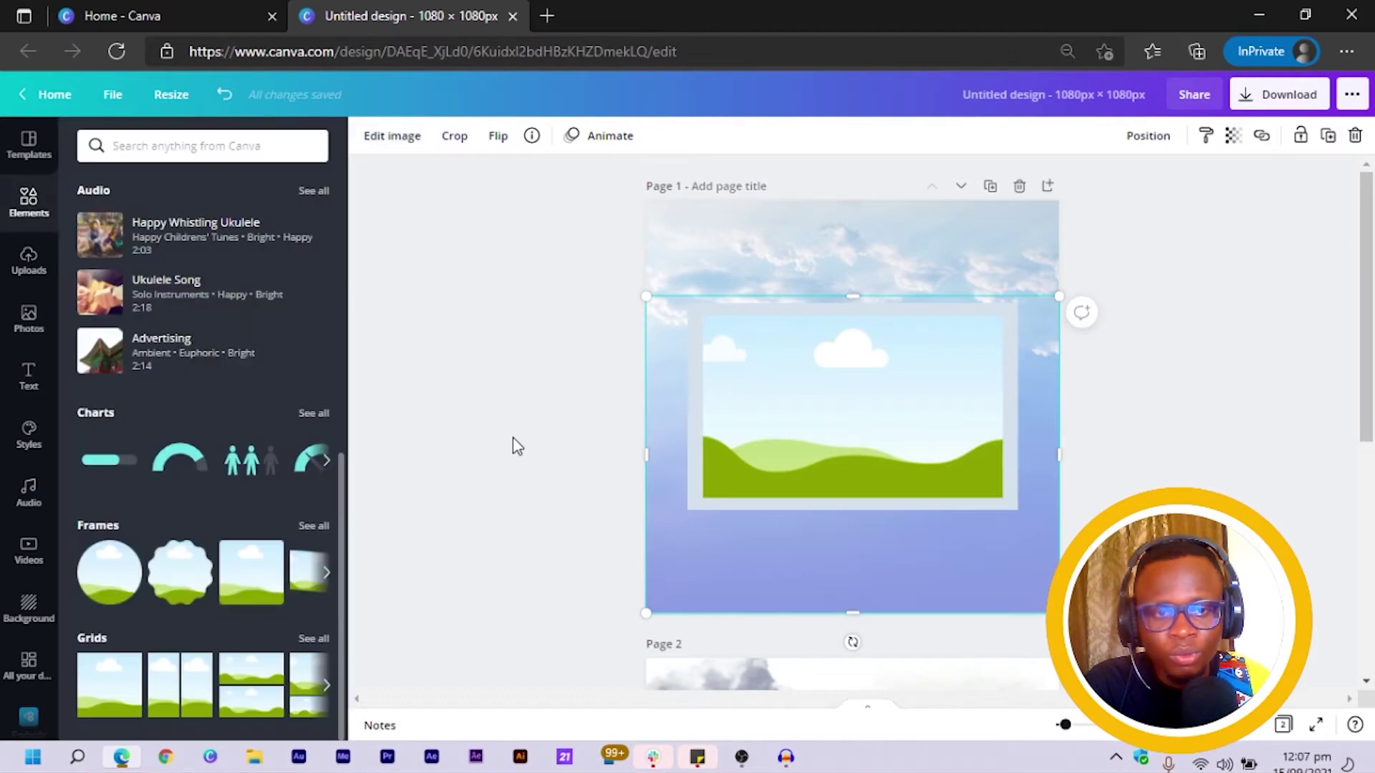
Select the light grey rectangle behind the photo grid and open its fill colour choices
click(844, 510)
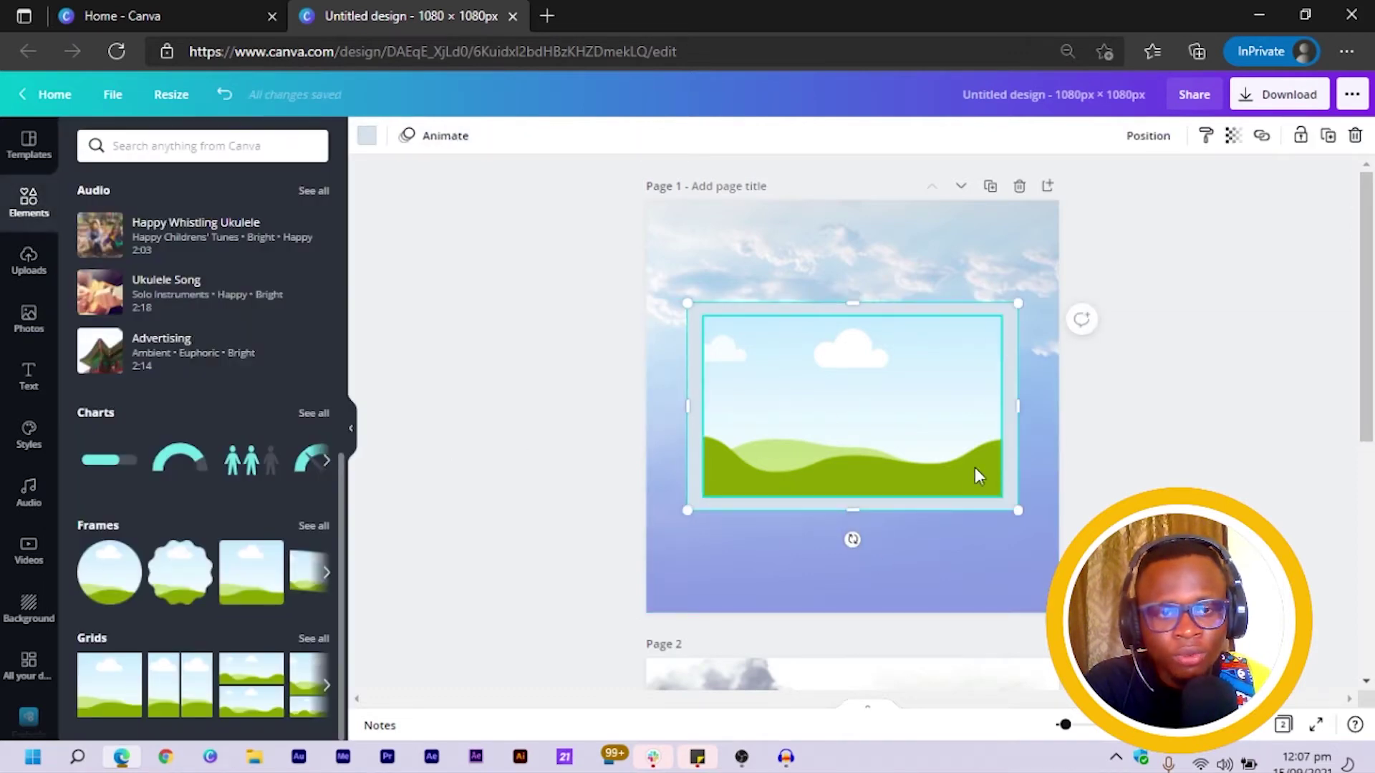
click(367, 135)
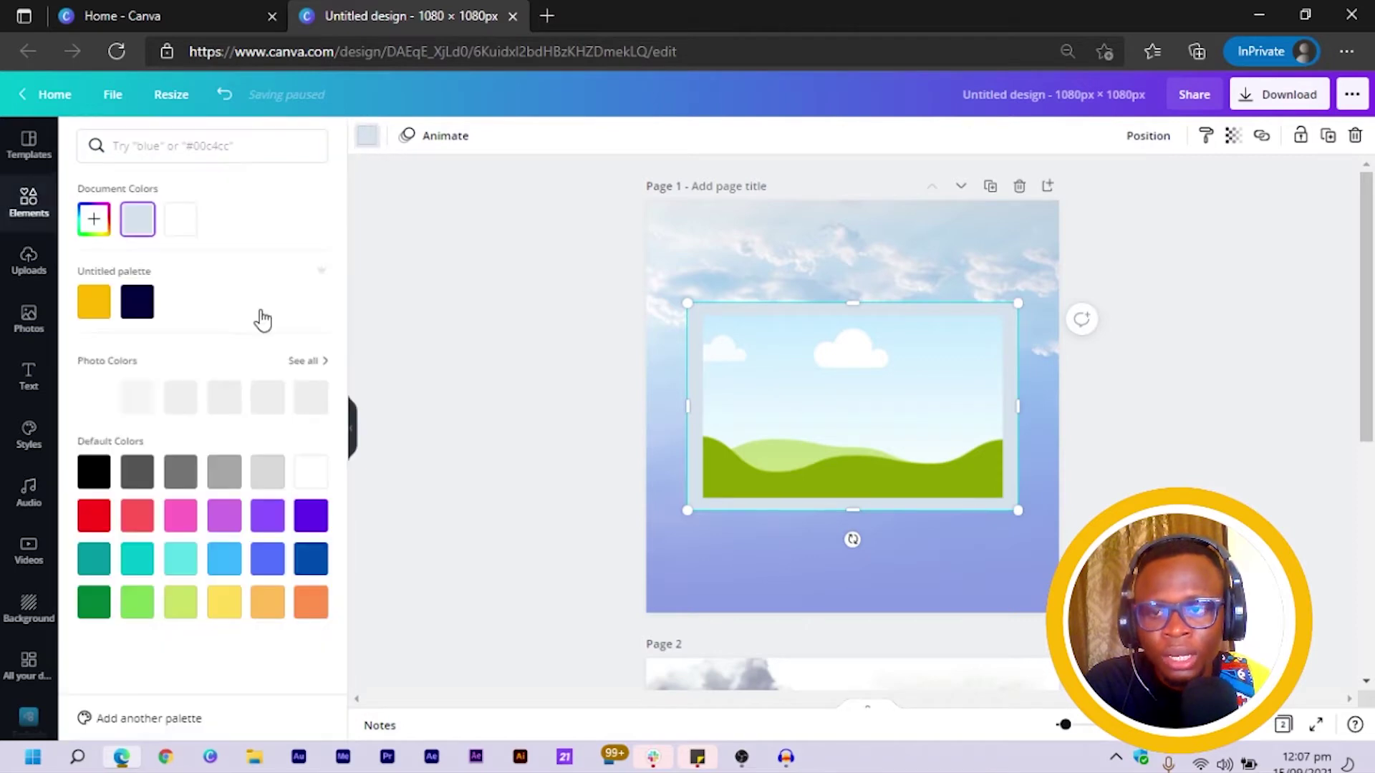
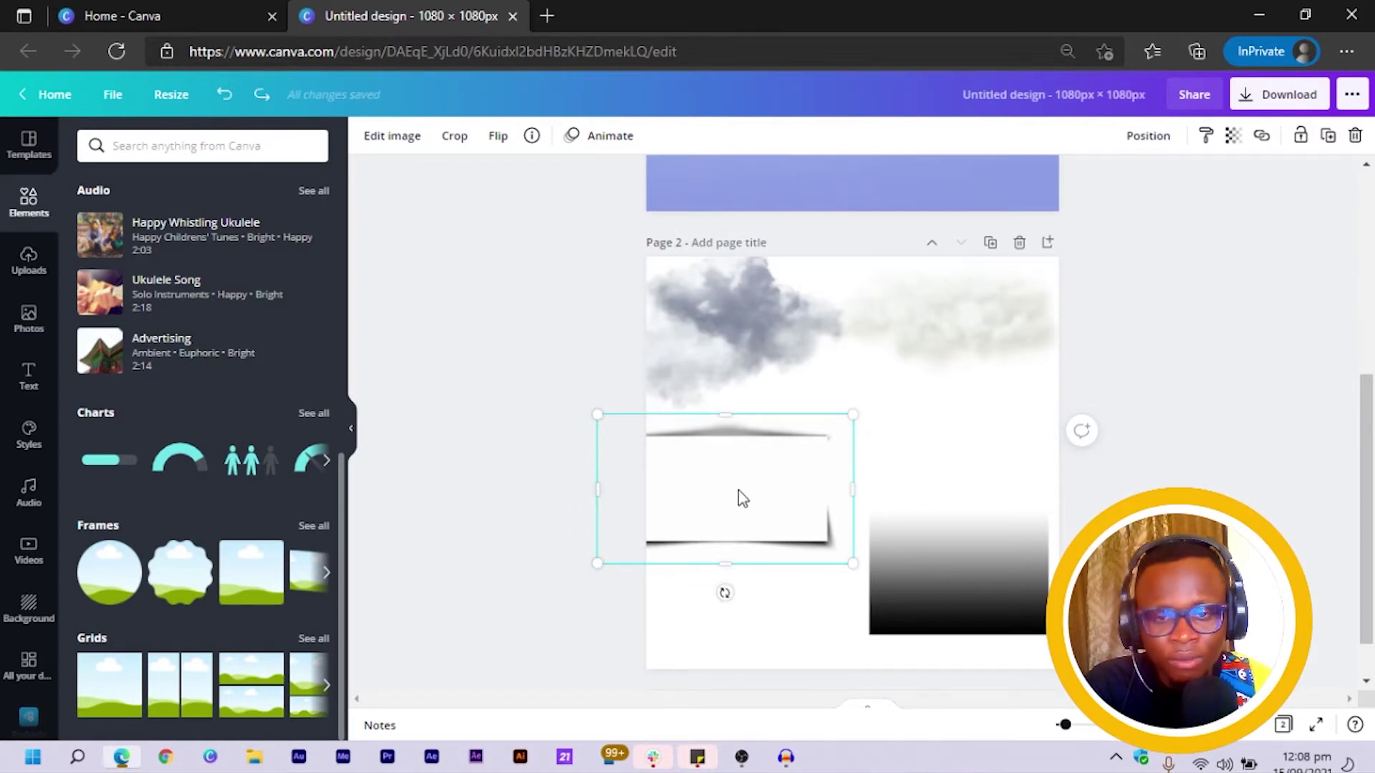
Paste the copied page 2 paper shadow onto page 1 at the white frame's lower part and crop off its upper portion
scroll(737, 490, up, 5)
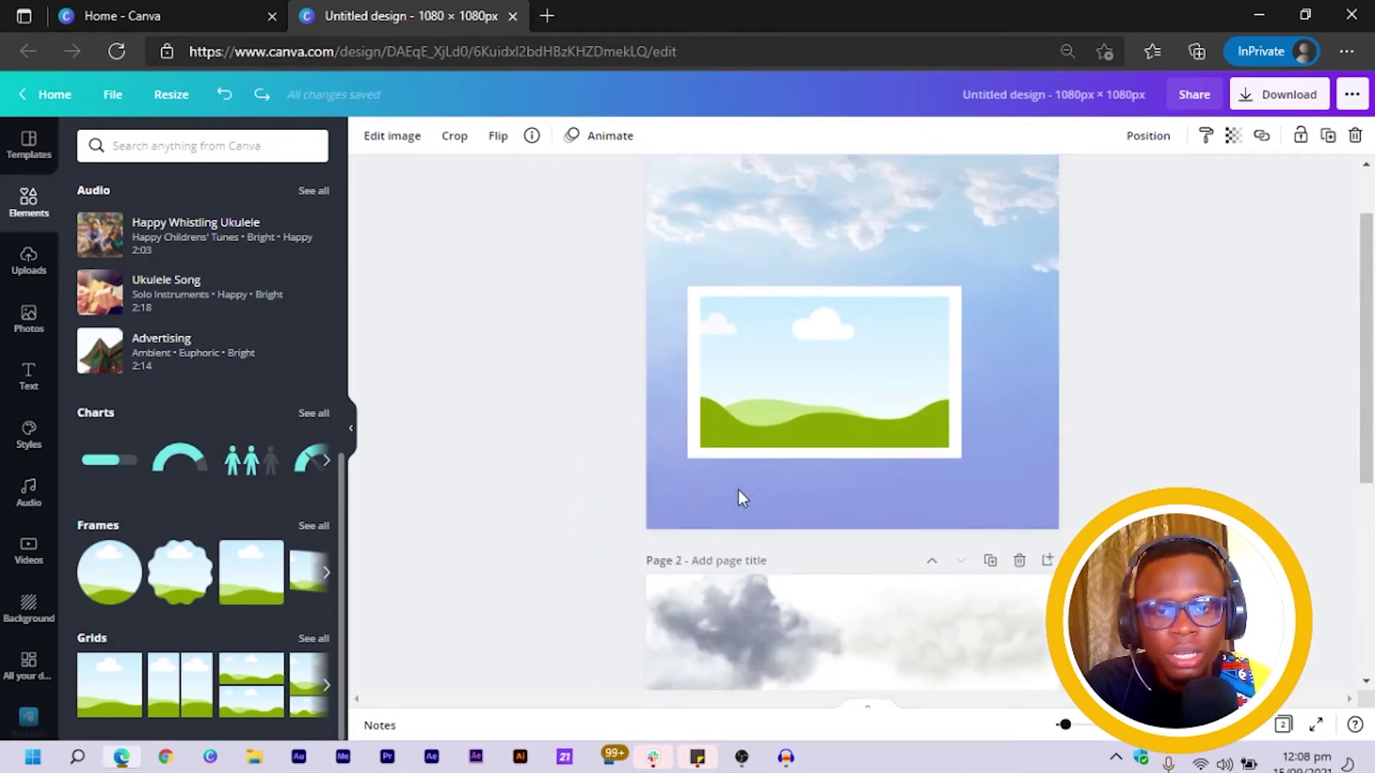
click(756, 489)
key(ctrl+v)
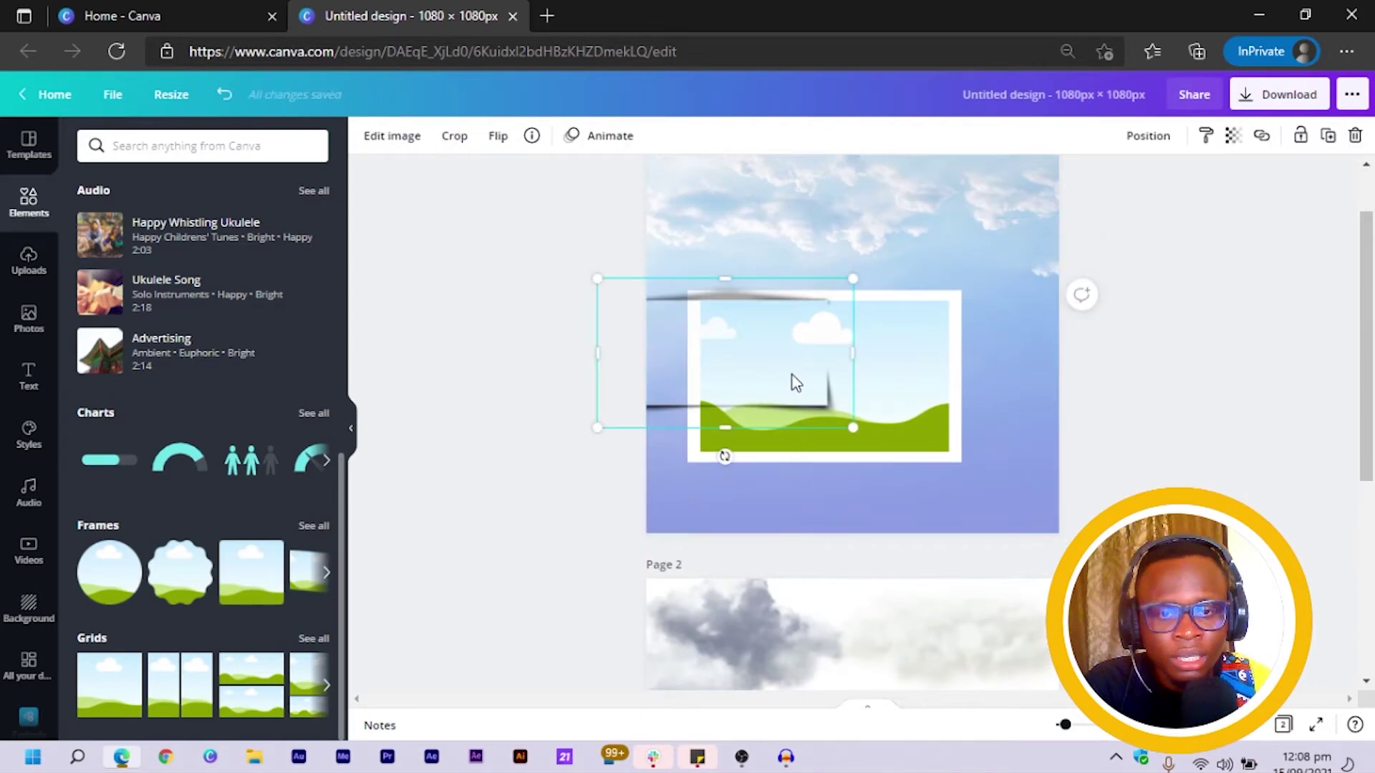
mouse_move(852, 472)
mouse_down()
mouse_move(849, 491)
mouse_move(849, 453)
mouse_up()
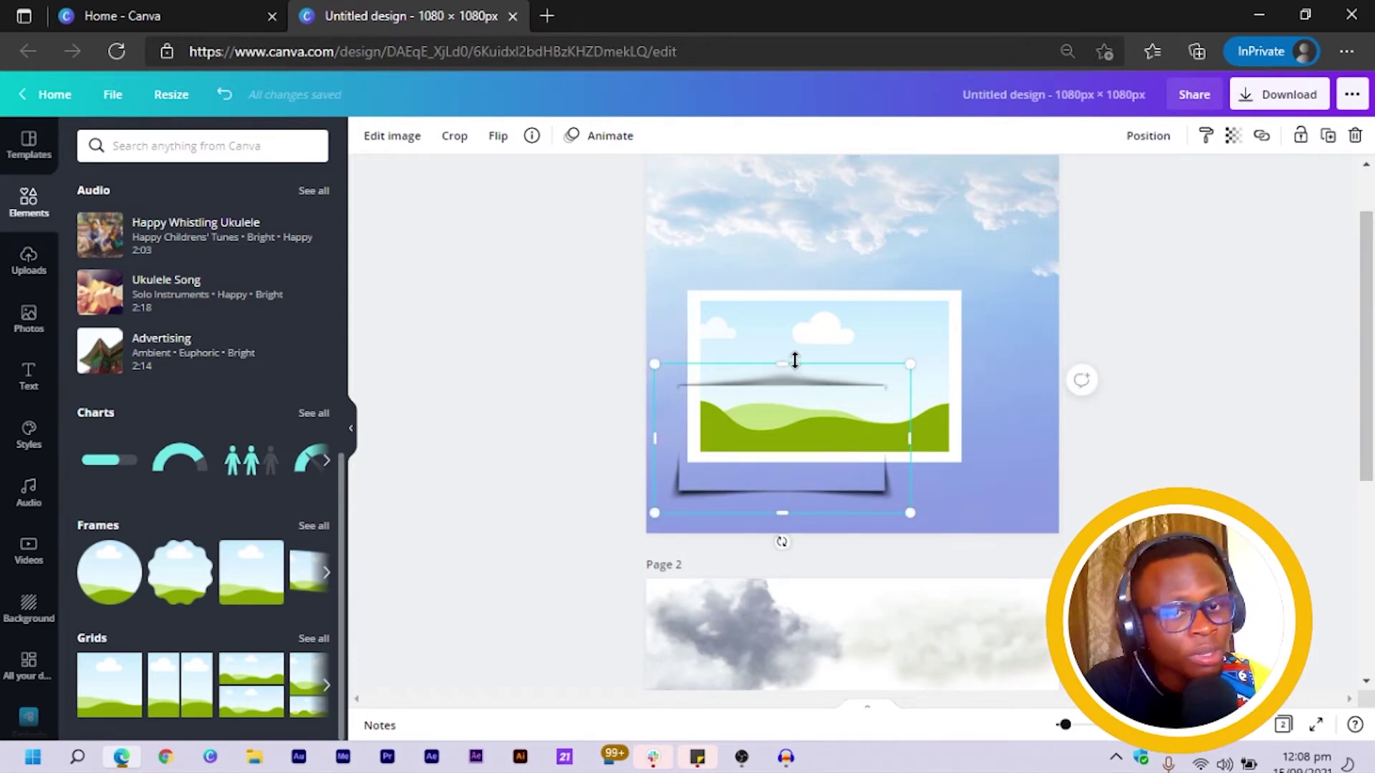
drag(786, 361, 793, 448)
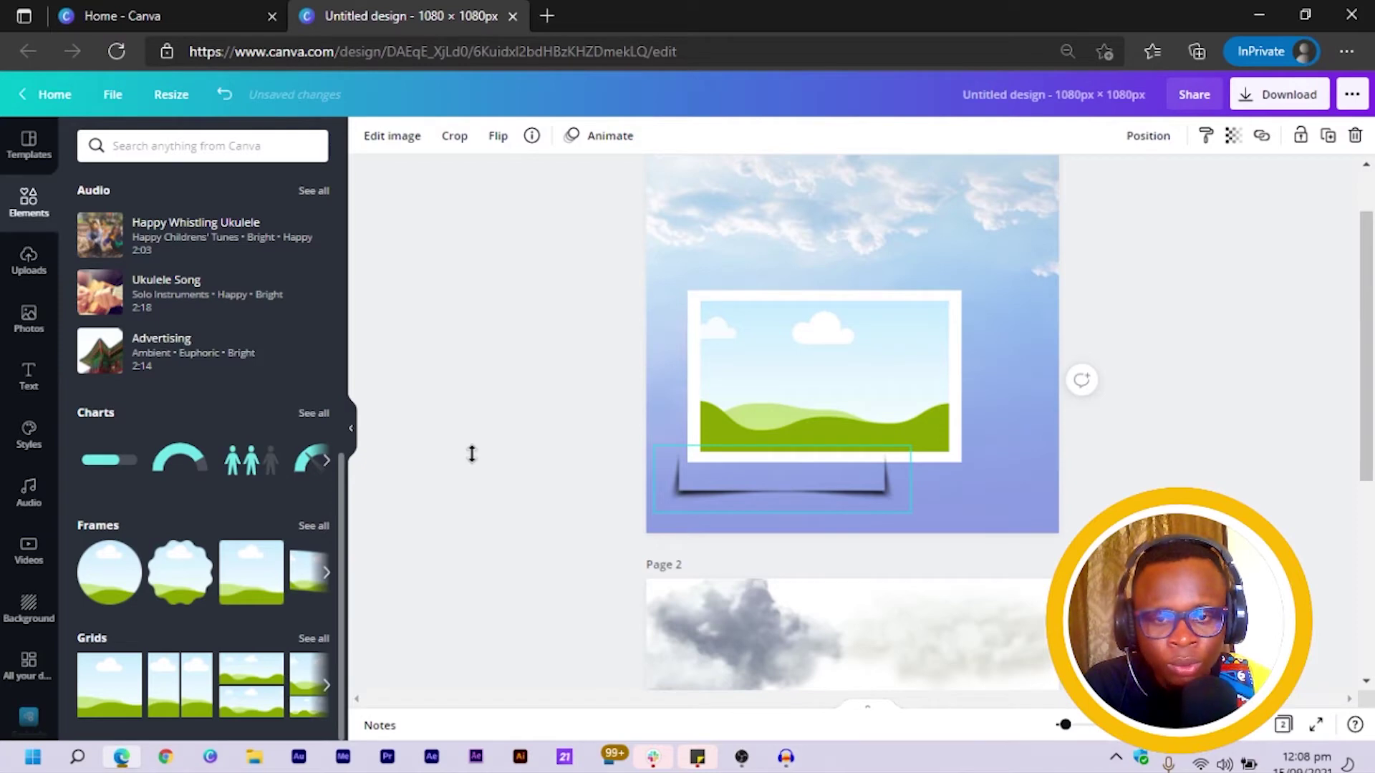
Enlarge the cropped shadow to the white frame's width and align it with the frame's lower edge
drag(703, 475, 707, 457)
scroll(706, 457, up, 3)
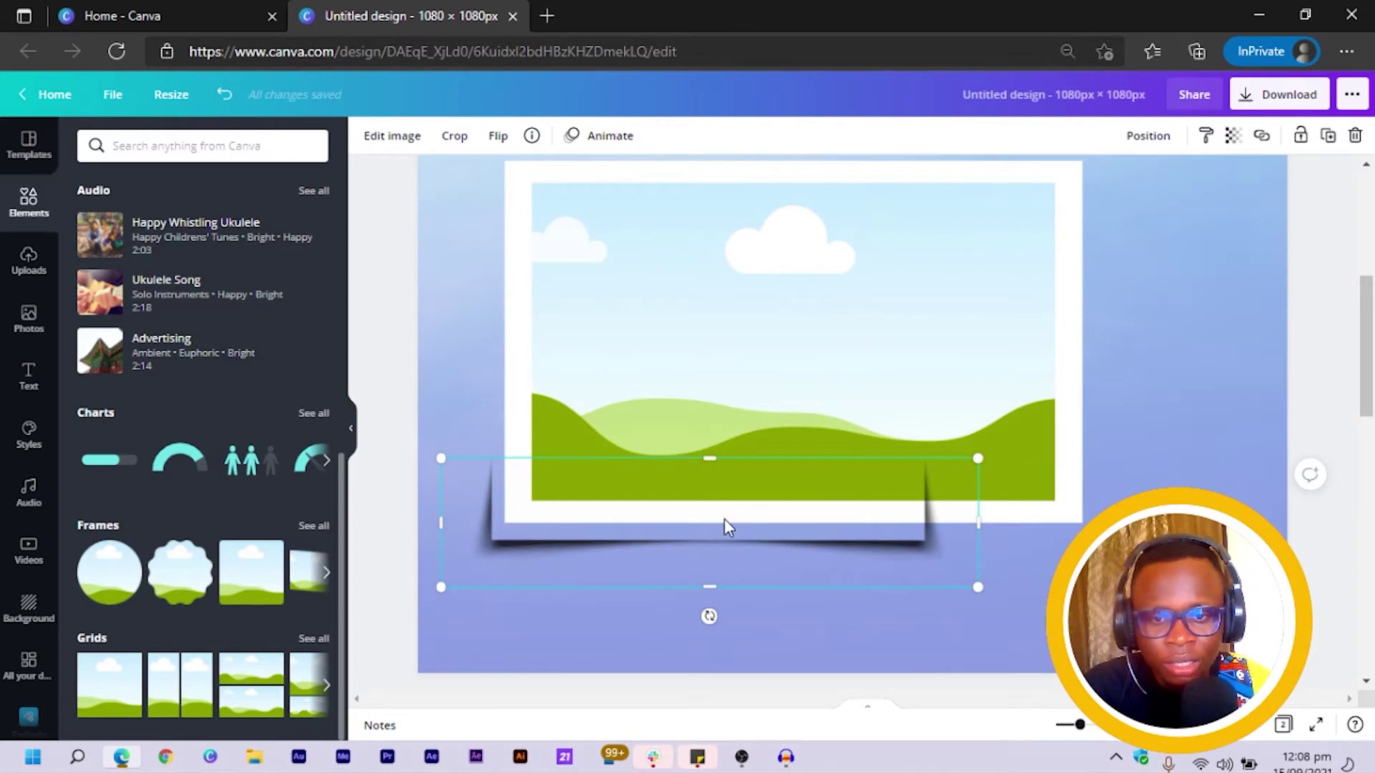
drag(732, 513, 738, 501)
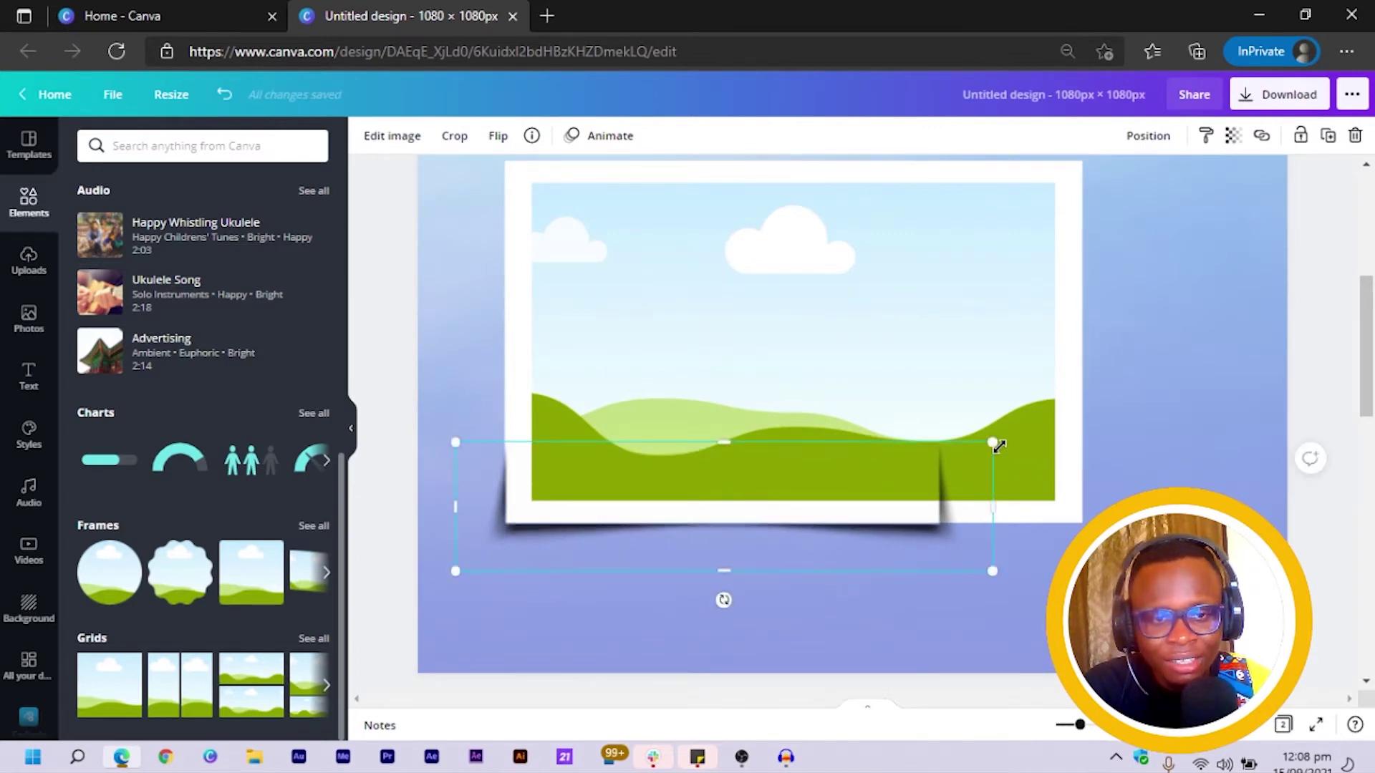
drag(1051, 417, 823, 496)
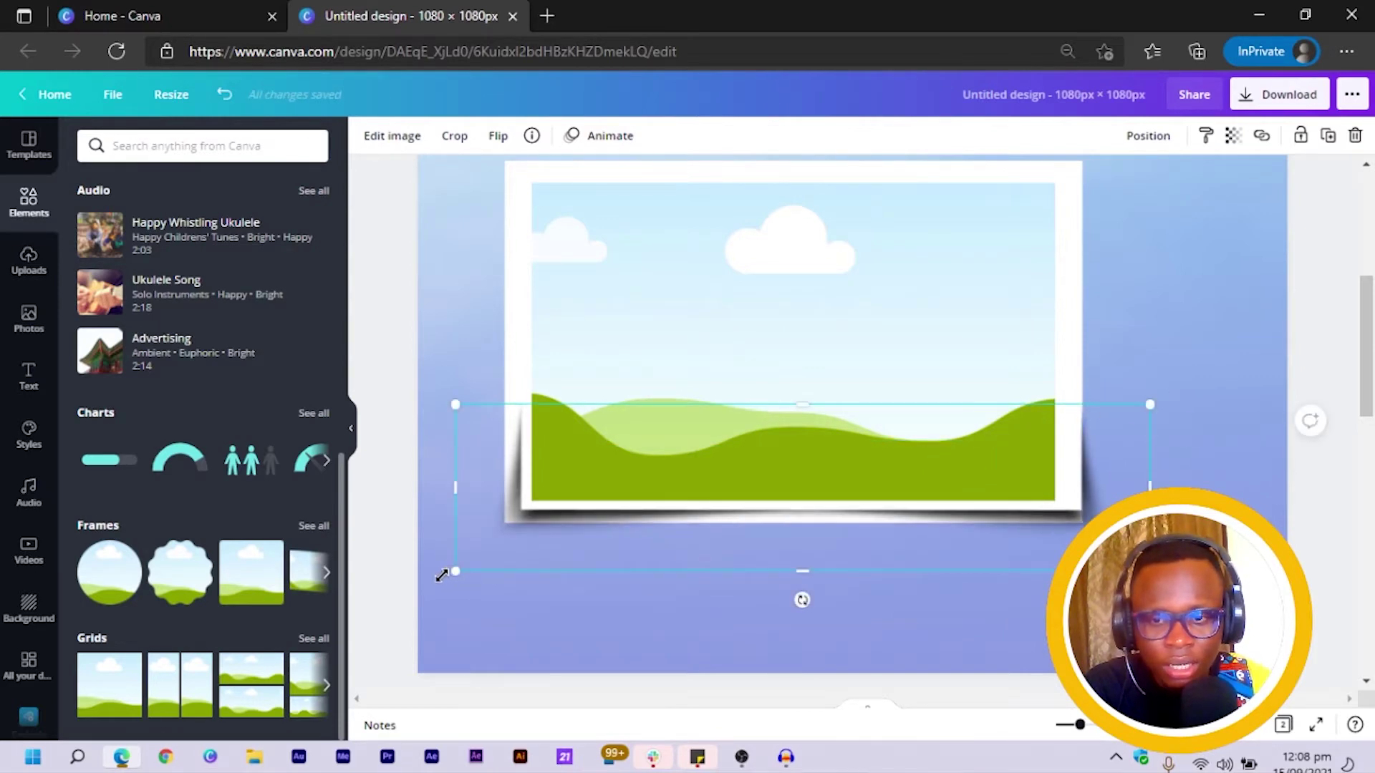
drag(430, 575, 428, 577)
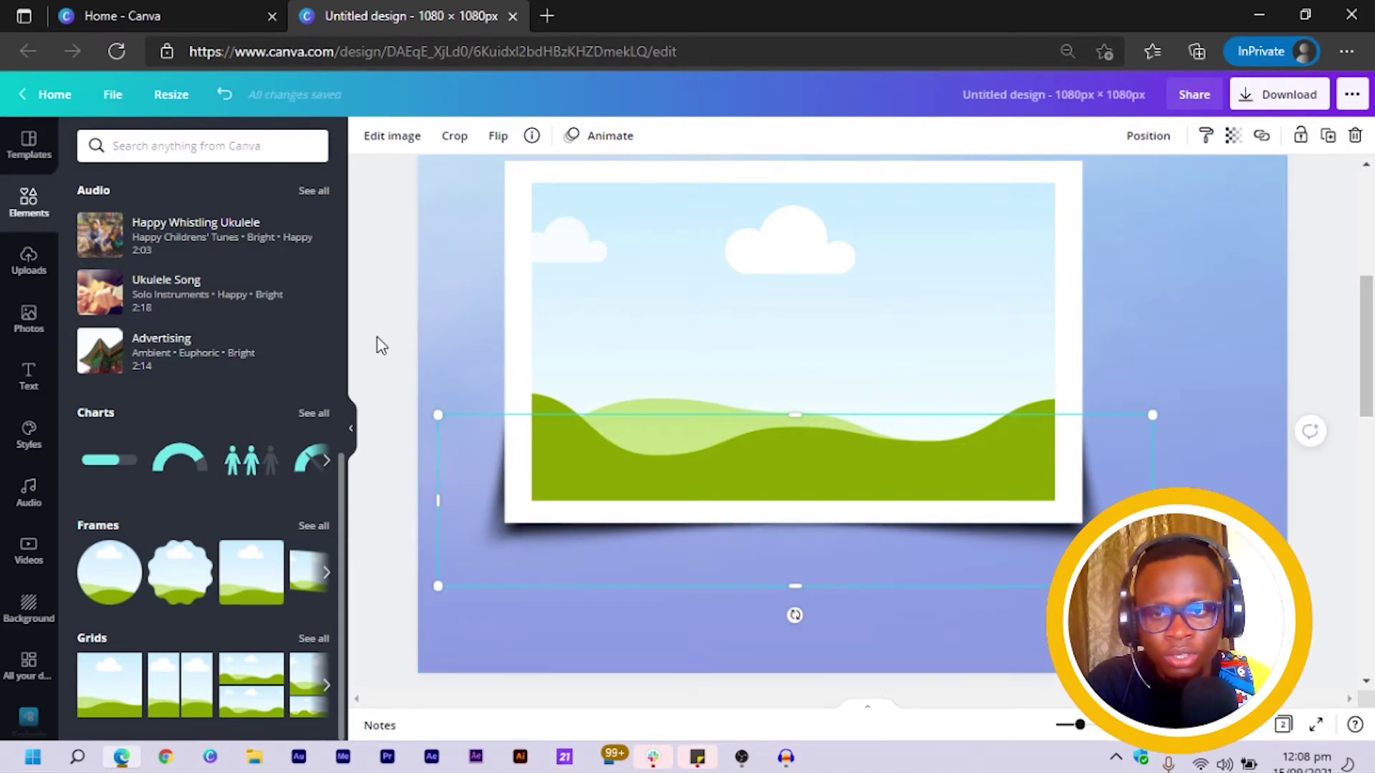
Select the photo grid, its white frame and the shadow together and view the actions available for them
drag(377, 331, 711, 549)
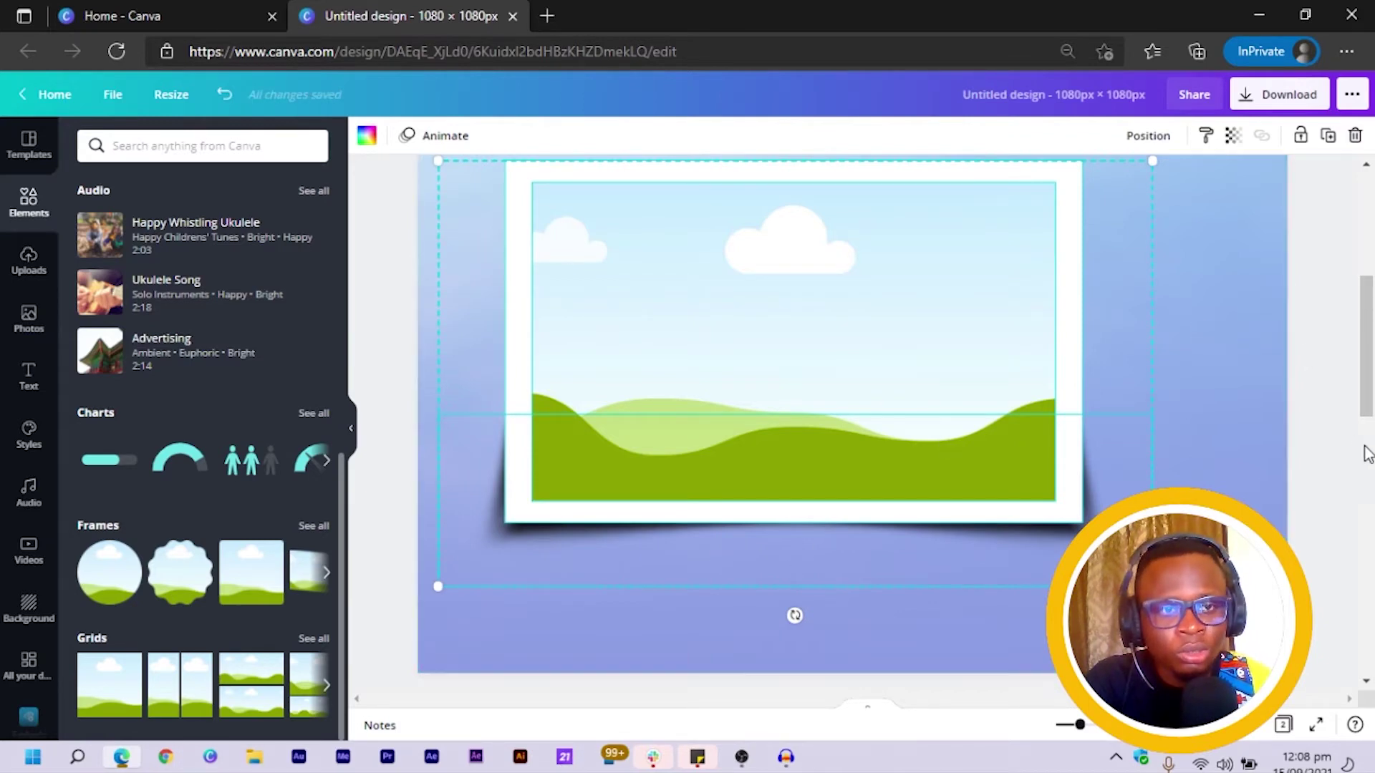
click(1320, 454)
click(722, 307)
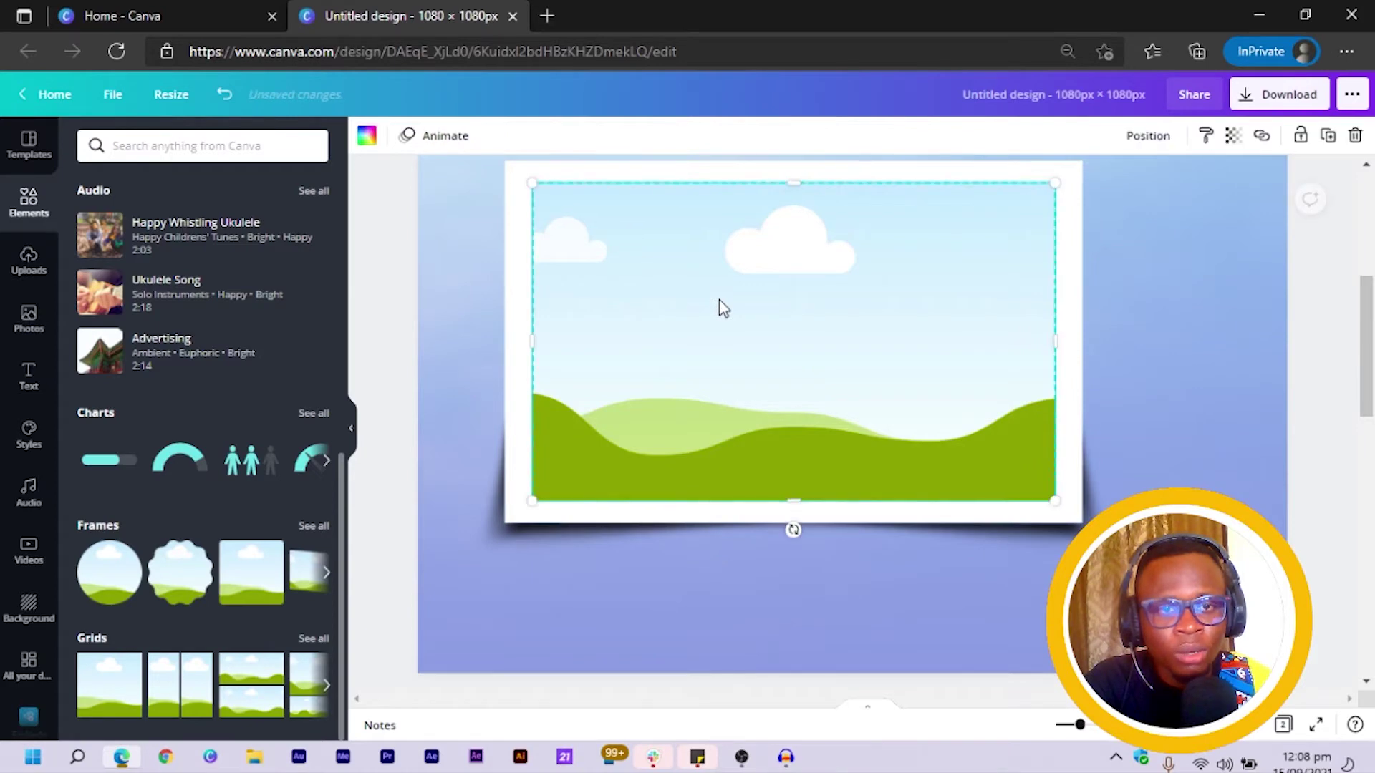
click(1007, 557)
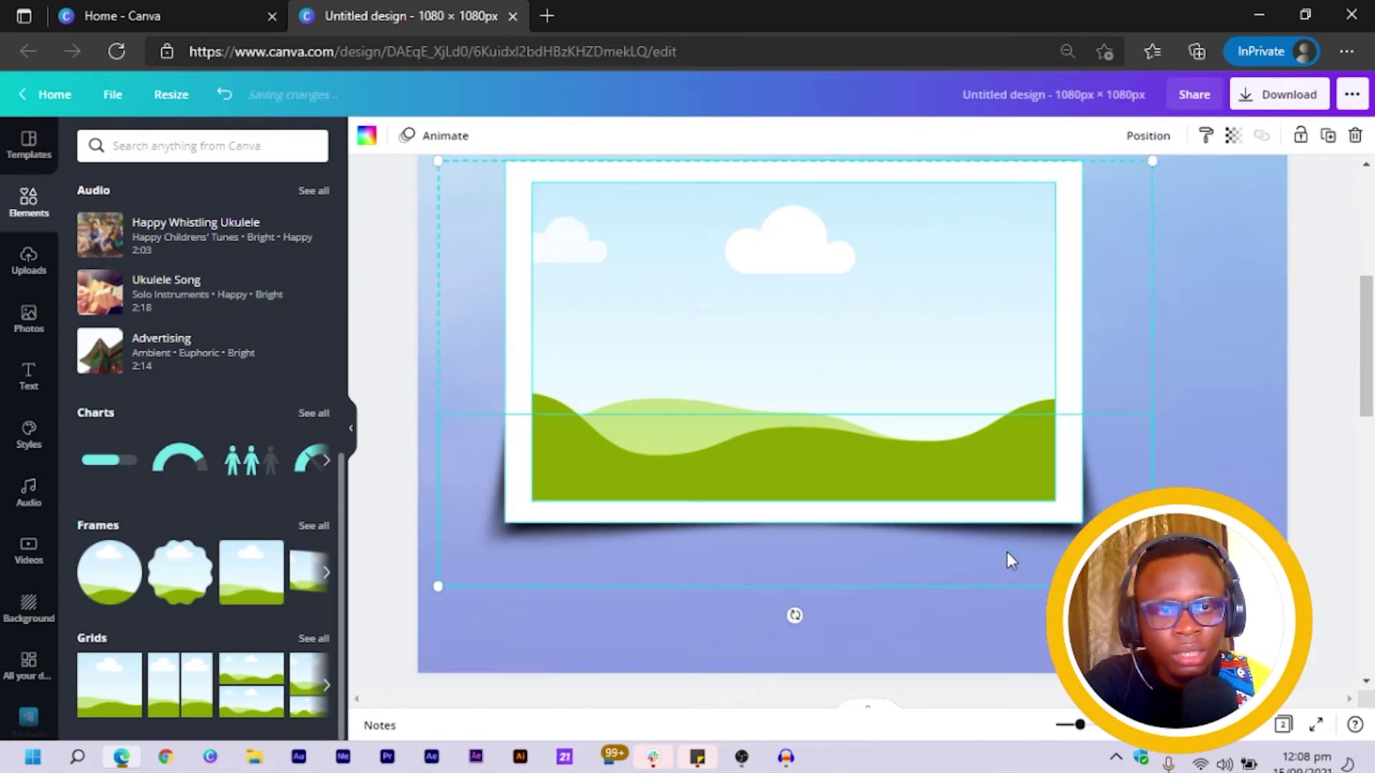
right_click(982, 410)
click(1231, 312)
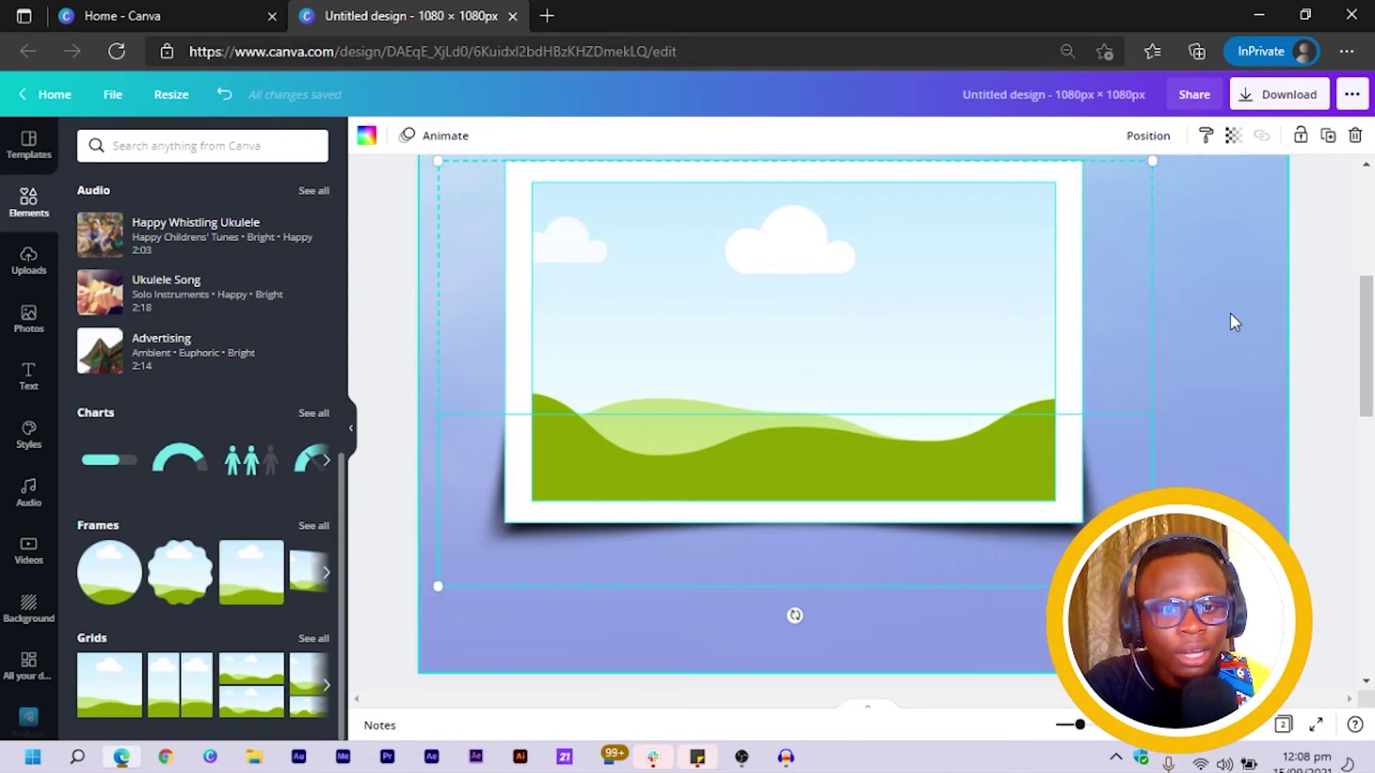
click(826, 287)
click(947, 546)
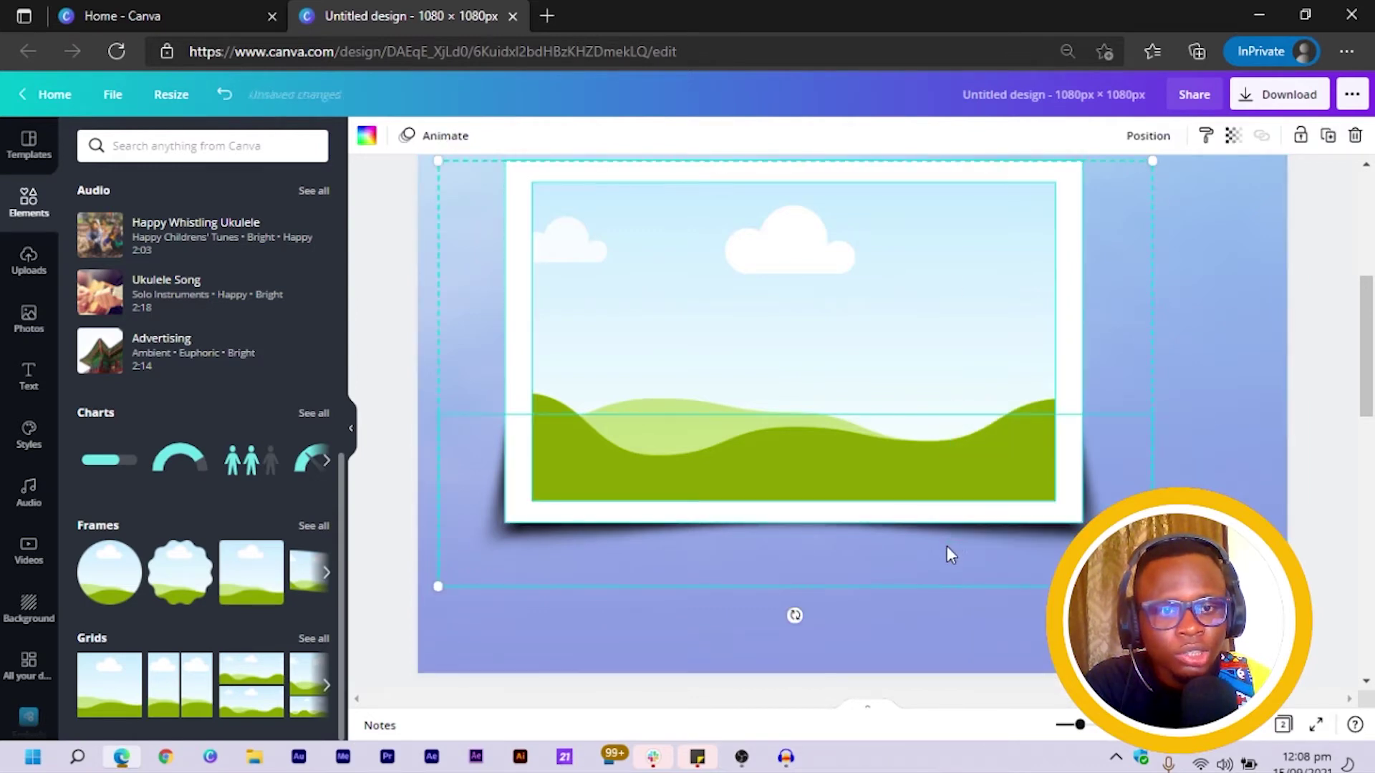
right_click(951, 329)
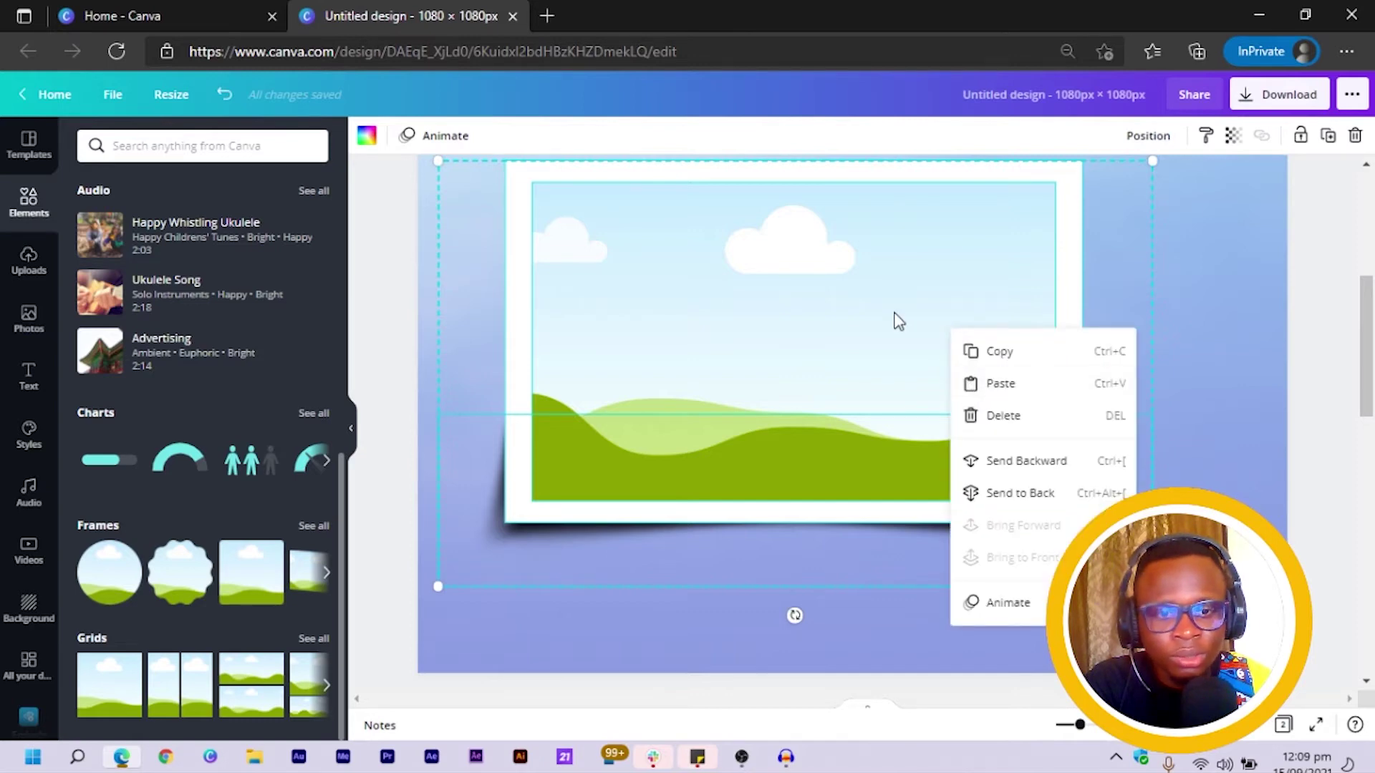
click(1128, 282)
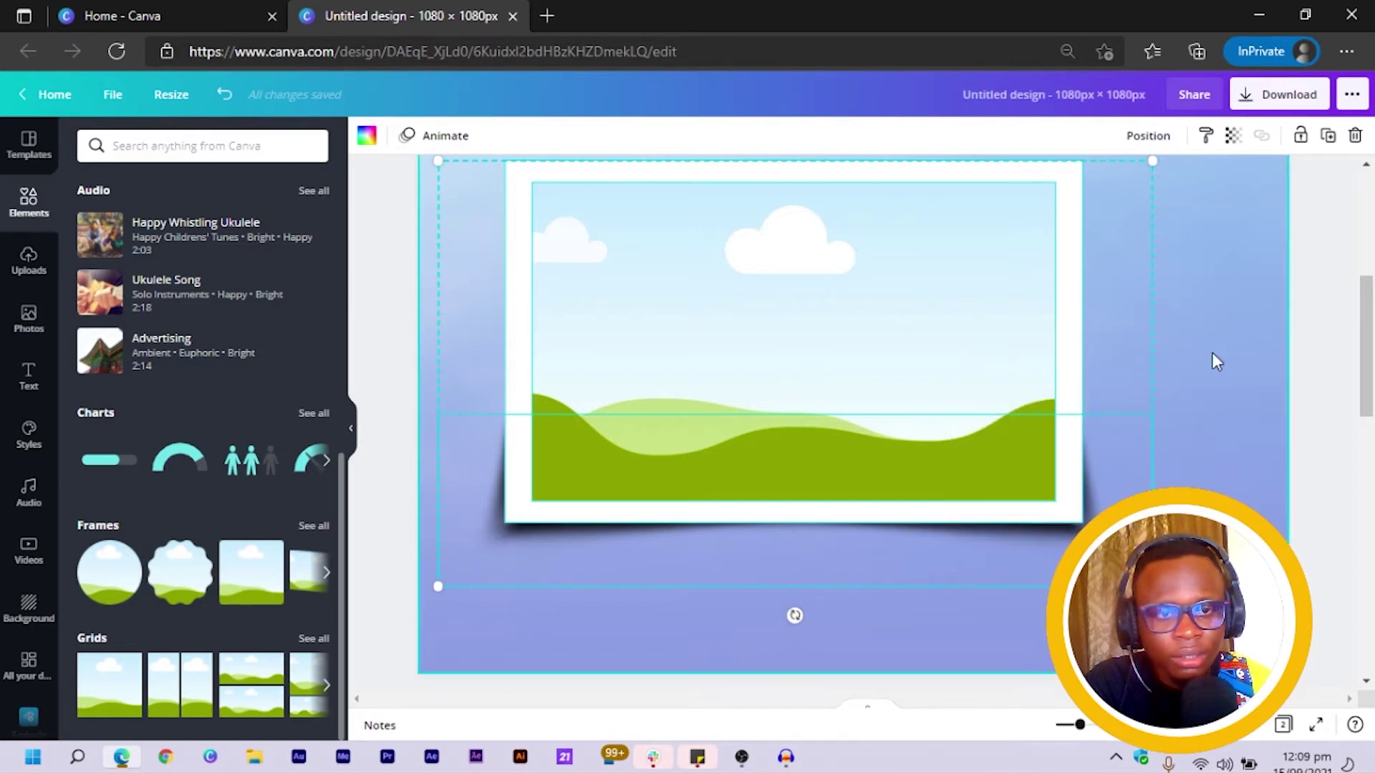
Undo the last shift of the shadow beneath the white frame
click(1034, 518)
key(ctrl+z)
key(ctrl+z)
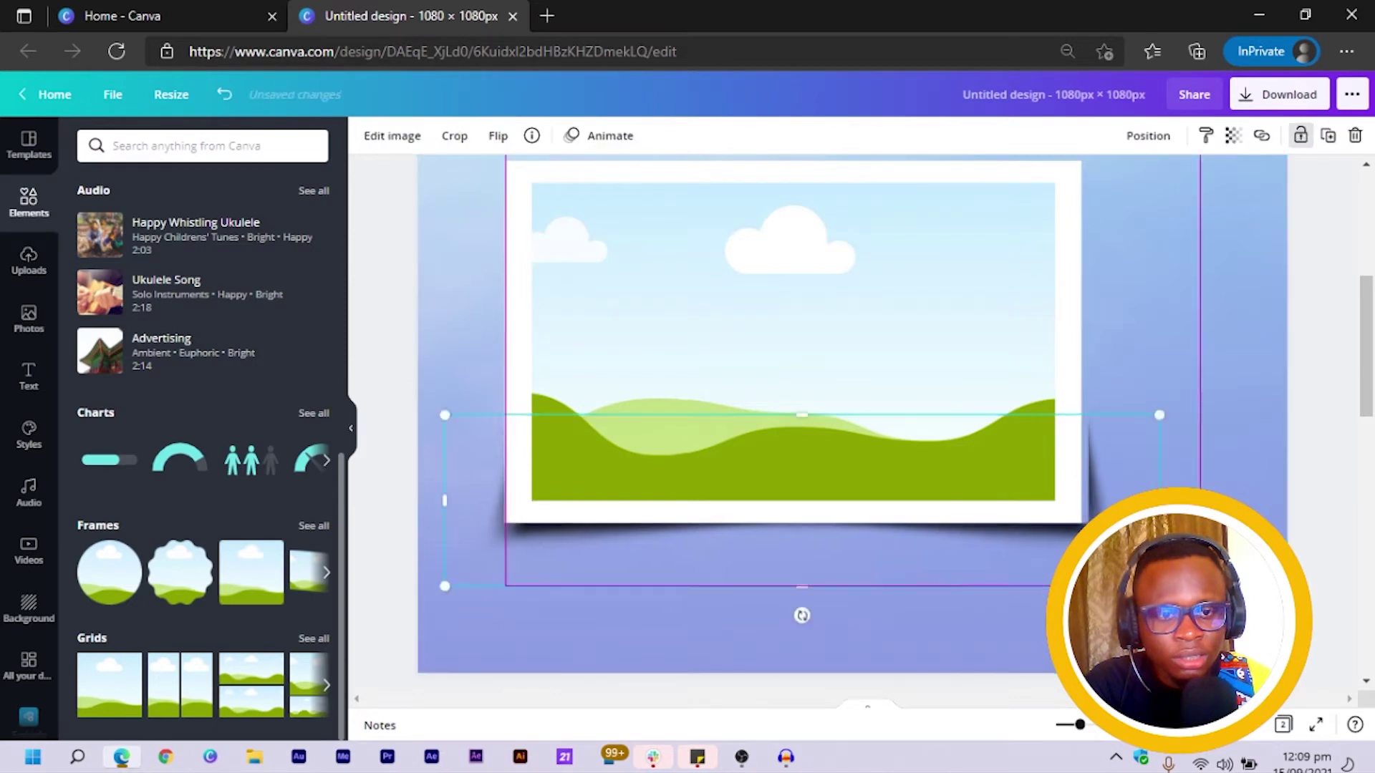
Scale down the framed photo grid together with its shadow and place a duplicate overlapping its lower-right corner
click(968, 572)
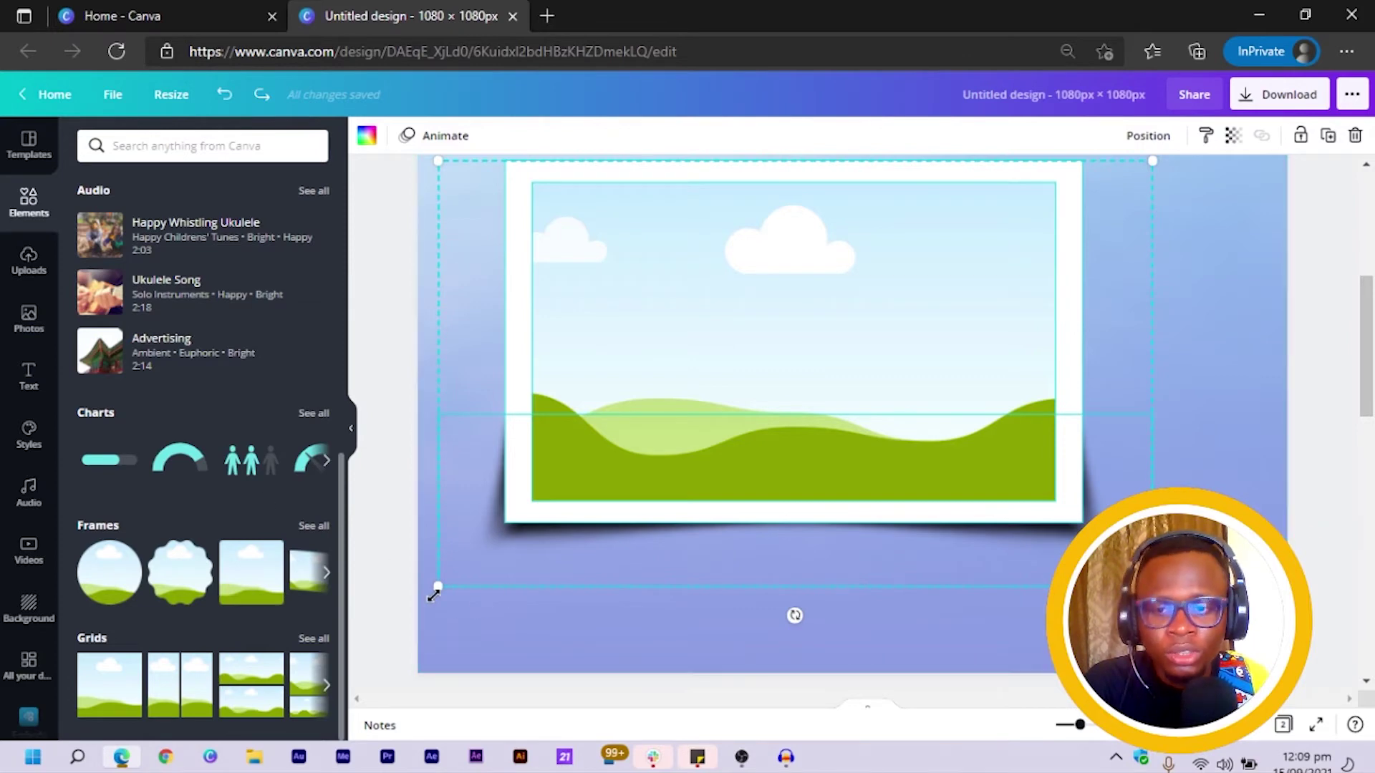
drag(484, 568, 506, 555)
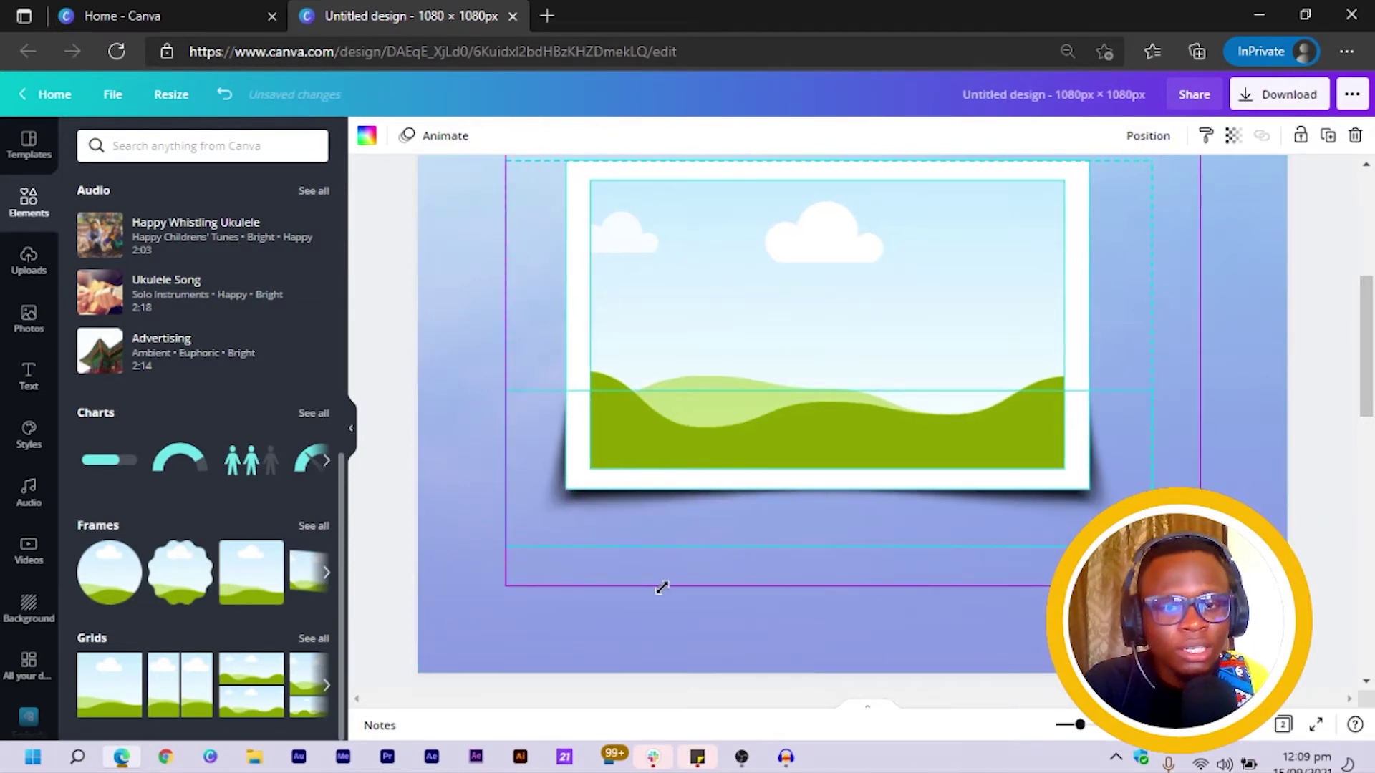
key(ctrl+d)
drag(813, 368, 990, 476)
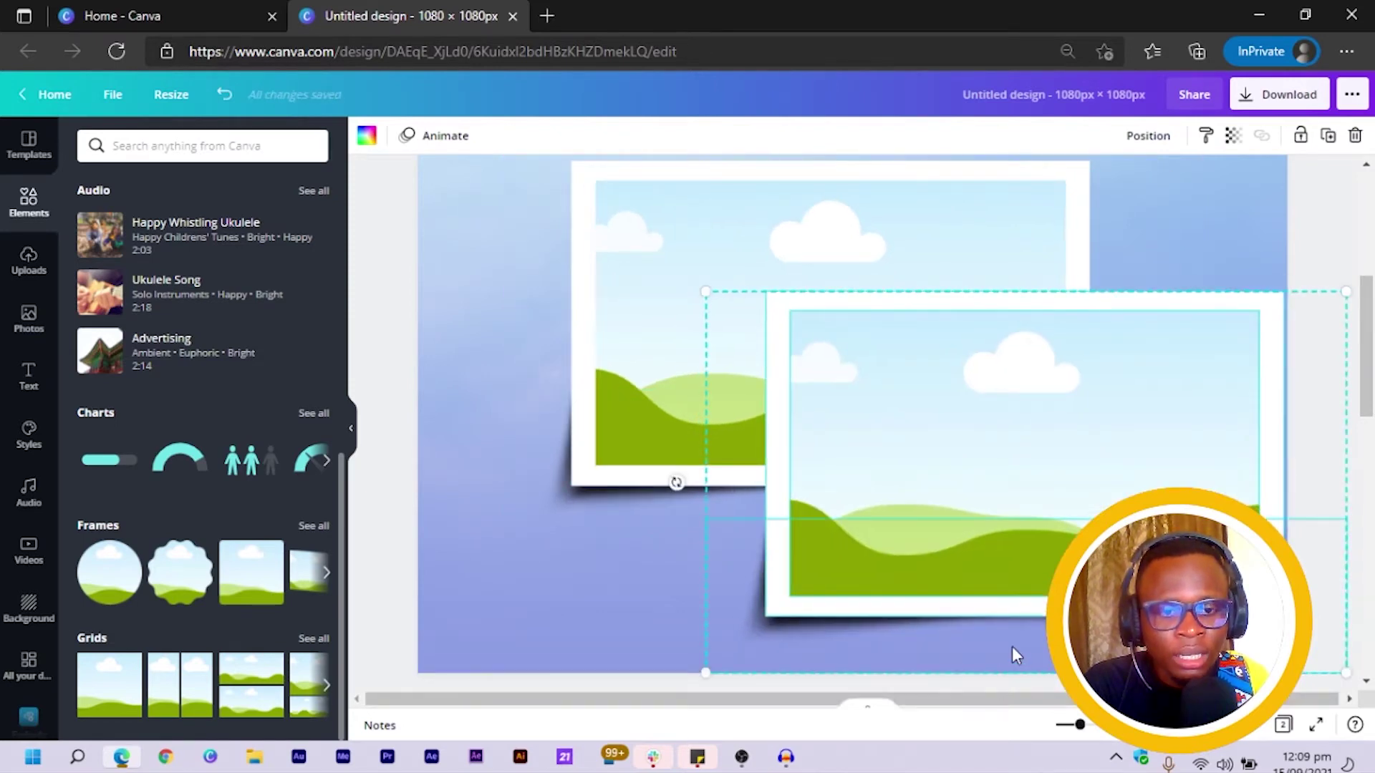
Rotate the duplicate framed photo slightly clockwise and the original framed photo with its shadow slightly counterclockwise
drag(675, 482, 664, 395)
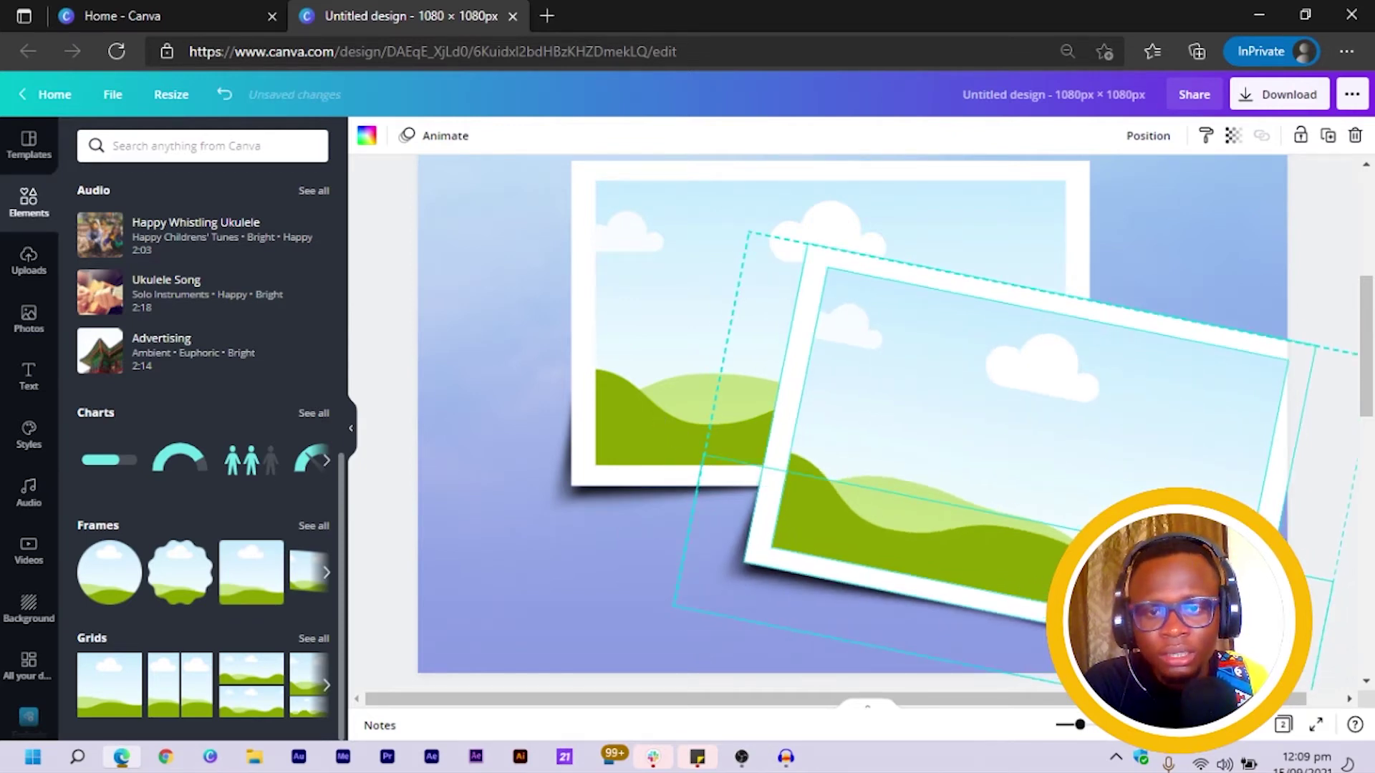
drag(380, 236, 620, 516)
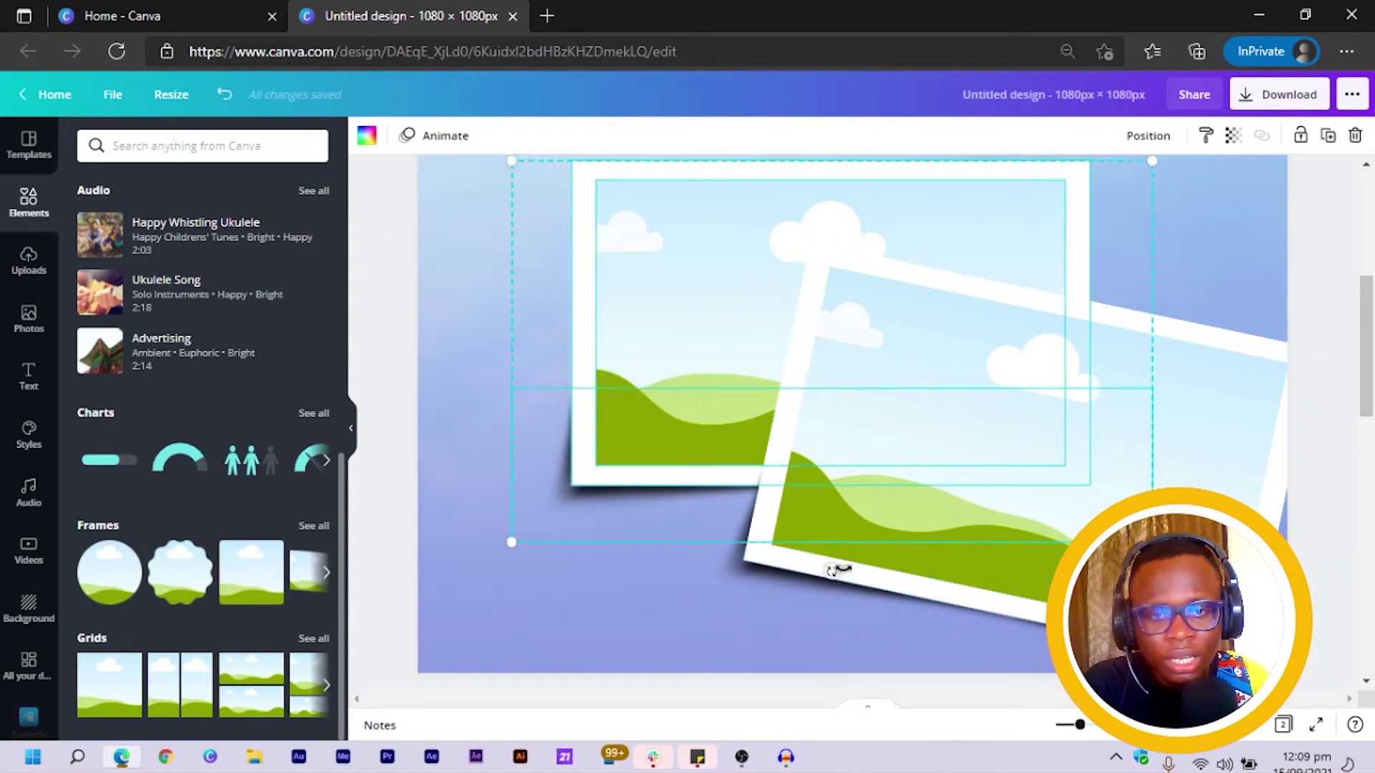
drag(847, 569, 859, 563)
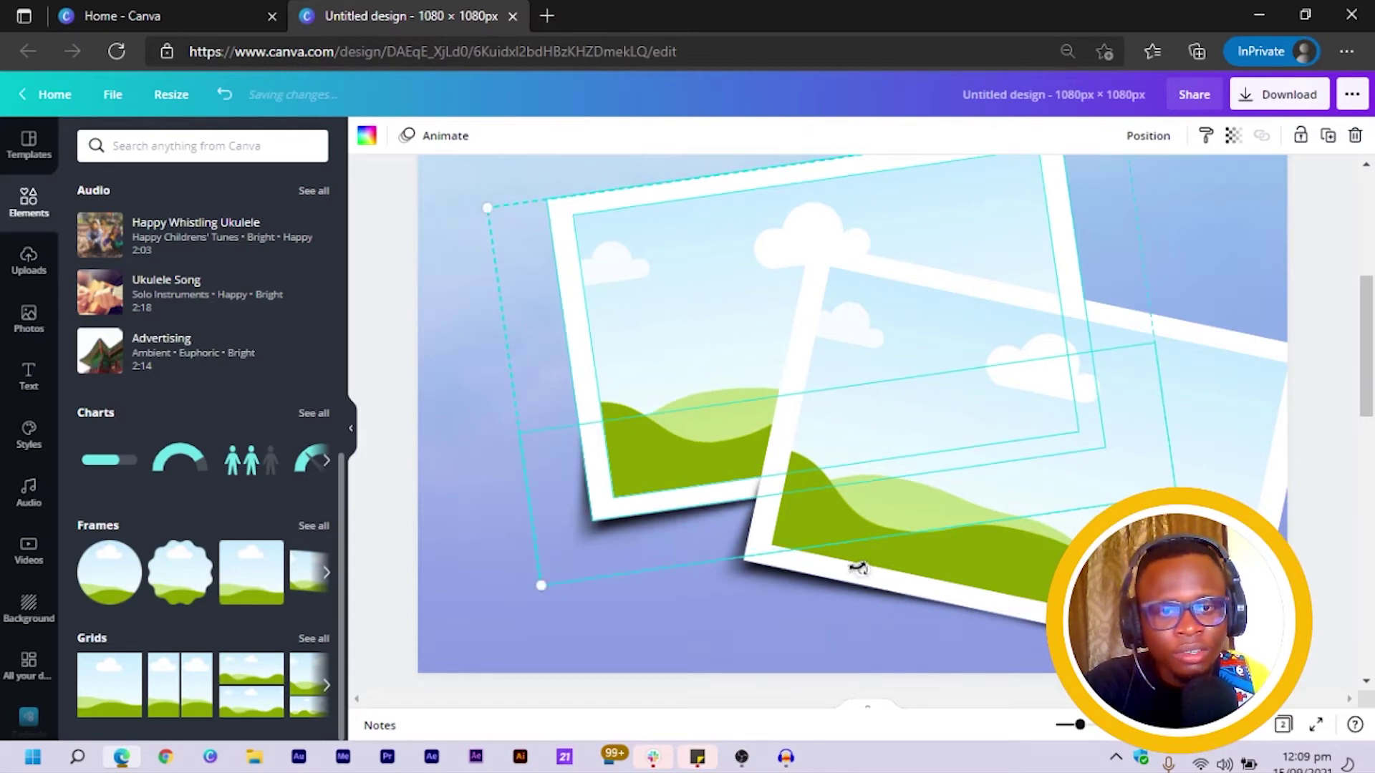
key(ctrl+minus)
click(434, 243)
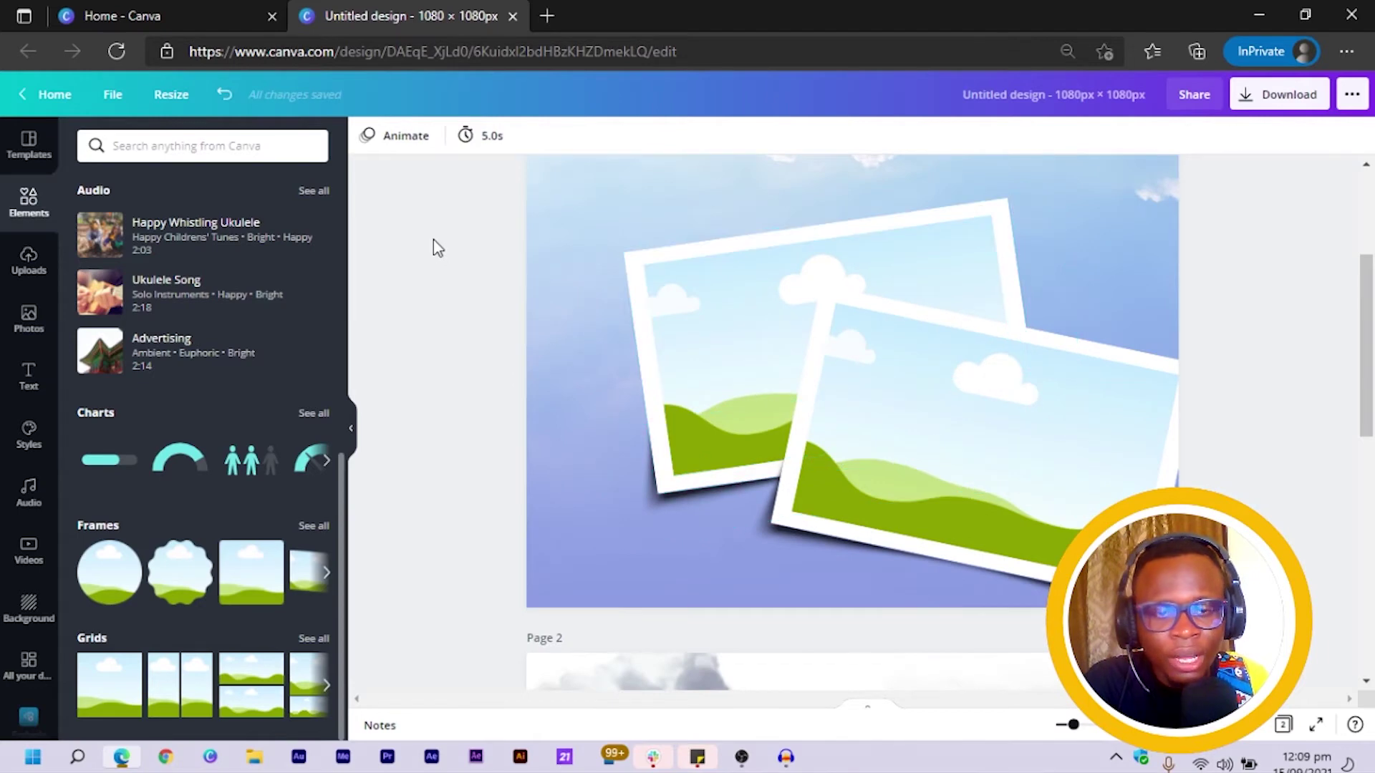
Scale down both tilted framed photos together with their shadows and centre them in the lower part of the page
drag(444, 220, 892, 473)
scroll(893, 473, down, 2)
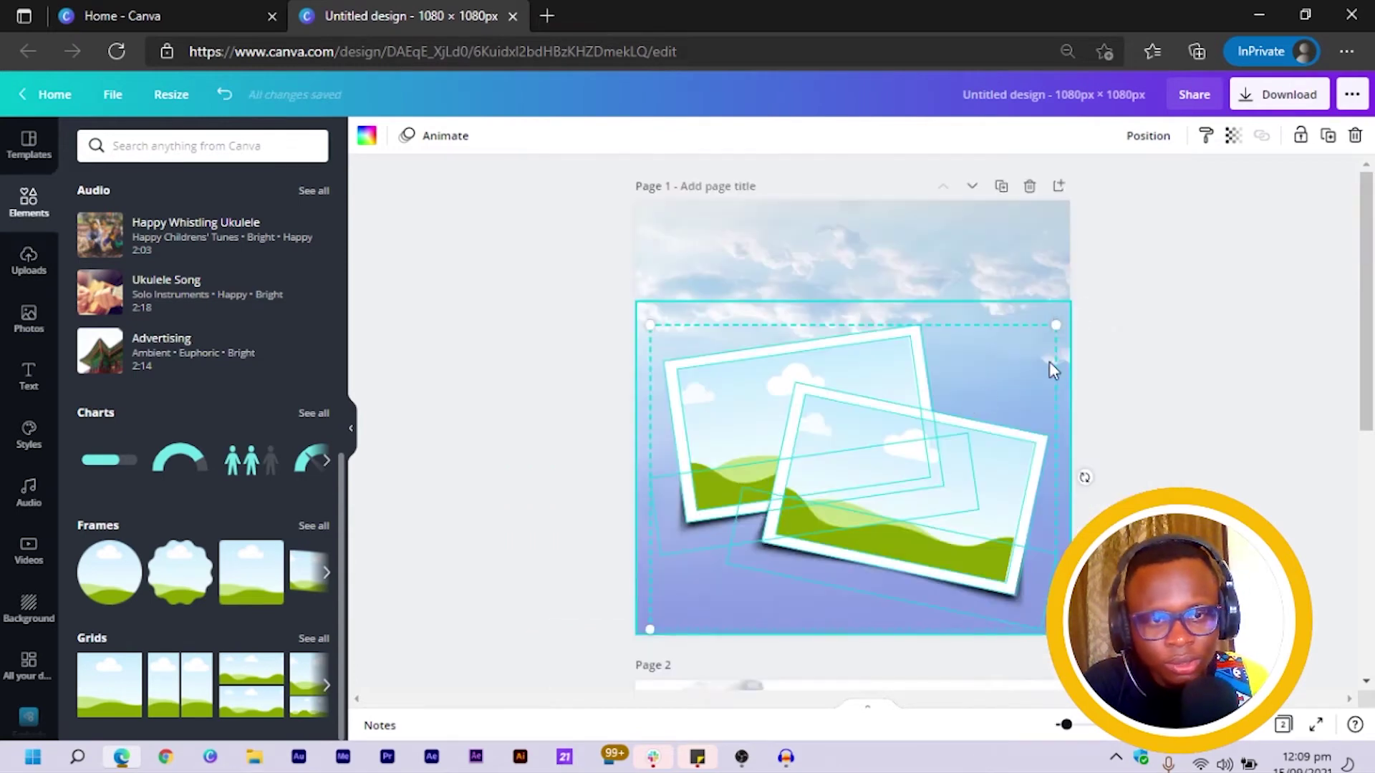
drag(1044, 331, 1033, 358)
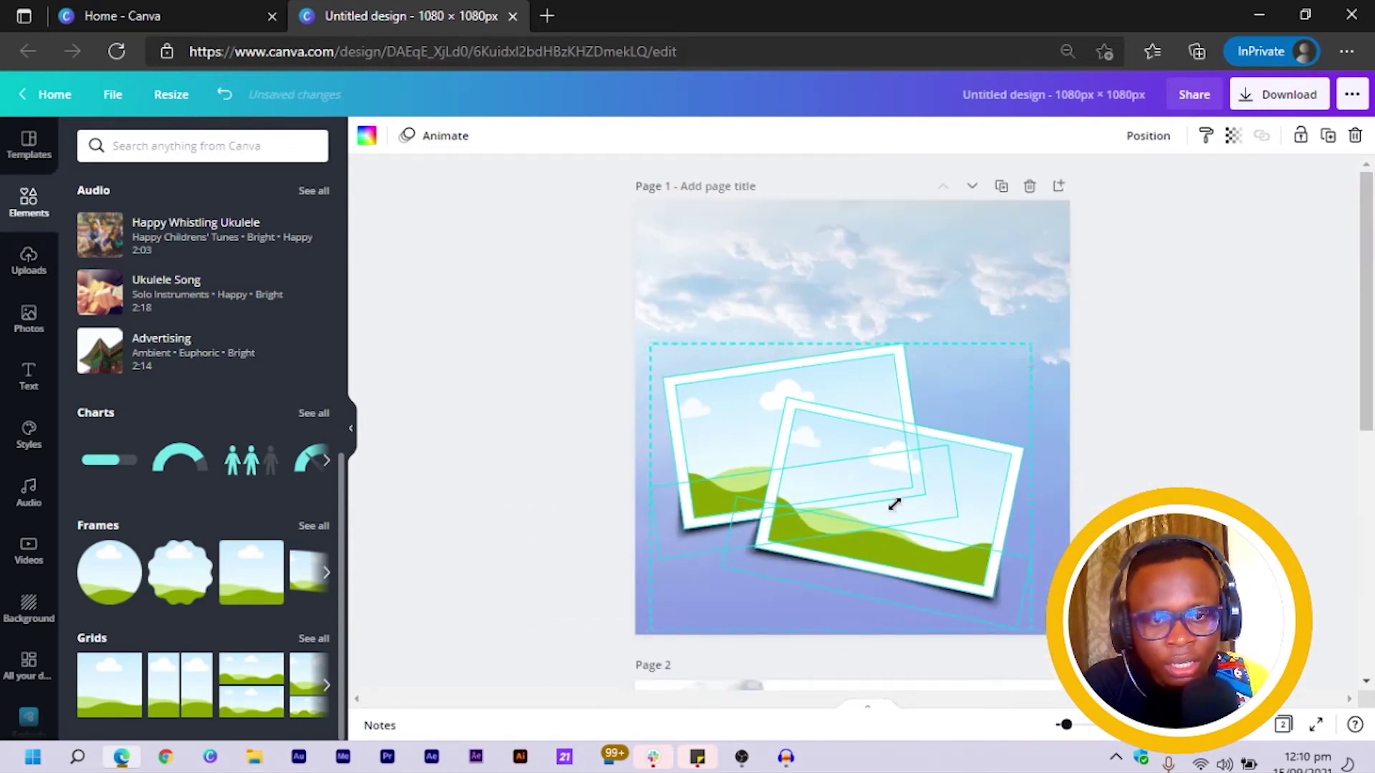
drag(900, 505, 914, 509)
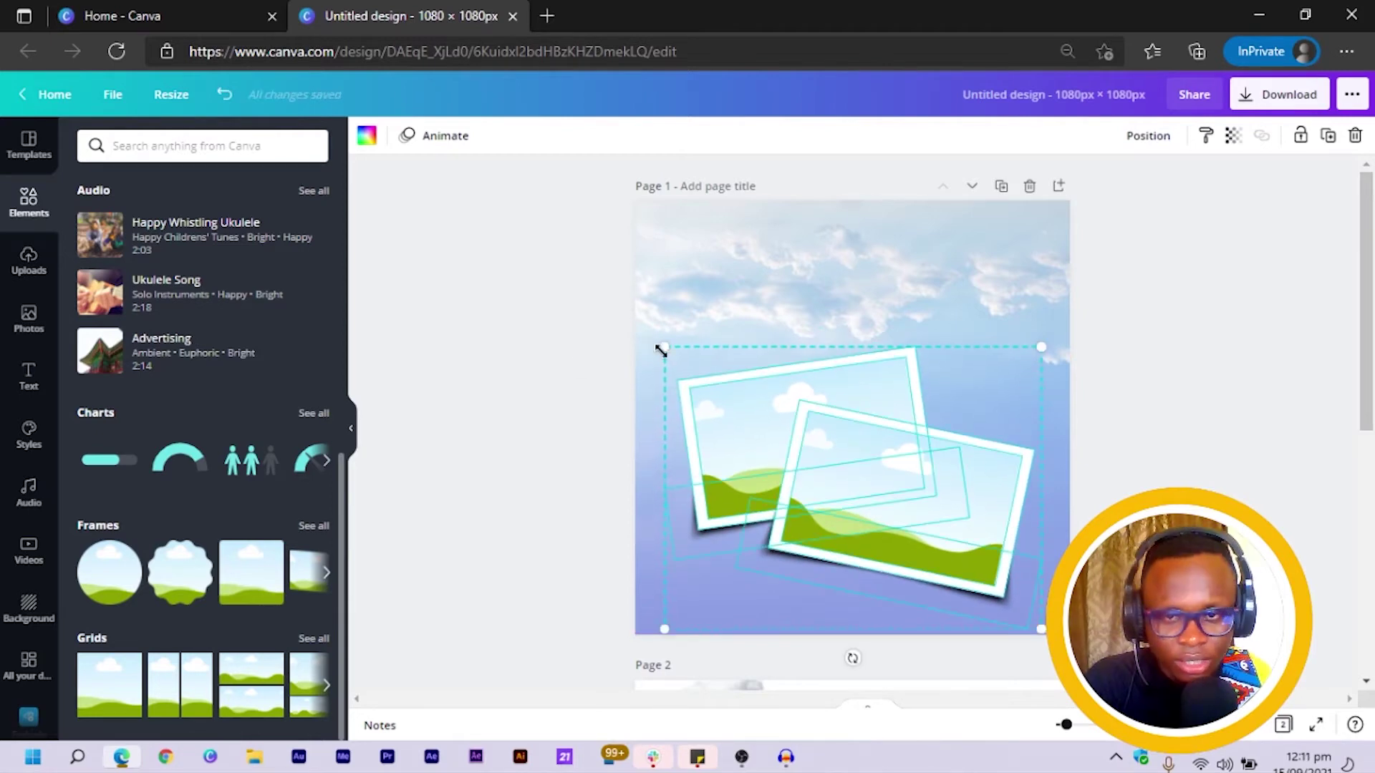
click(581, 435)
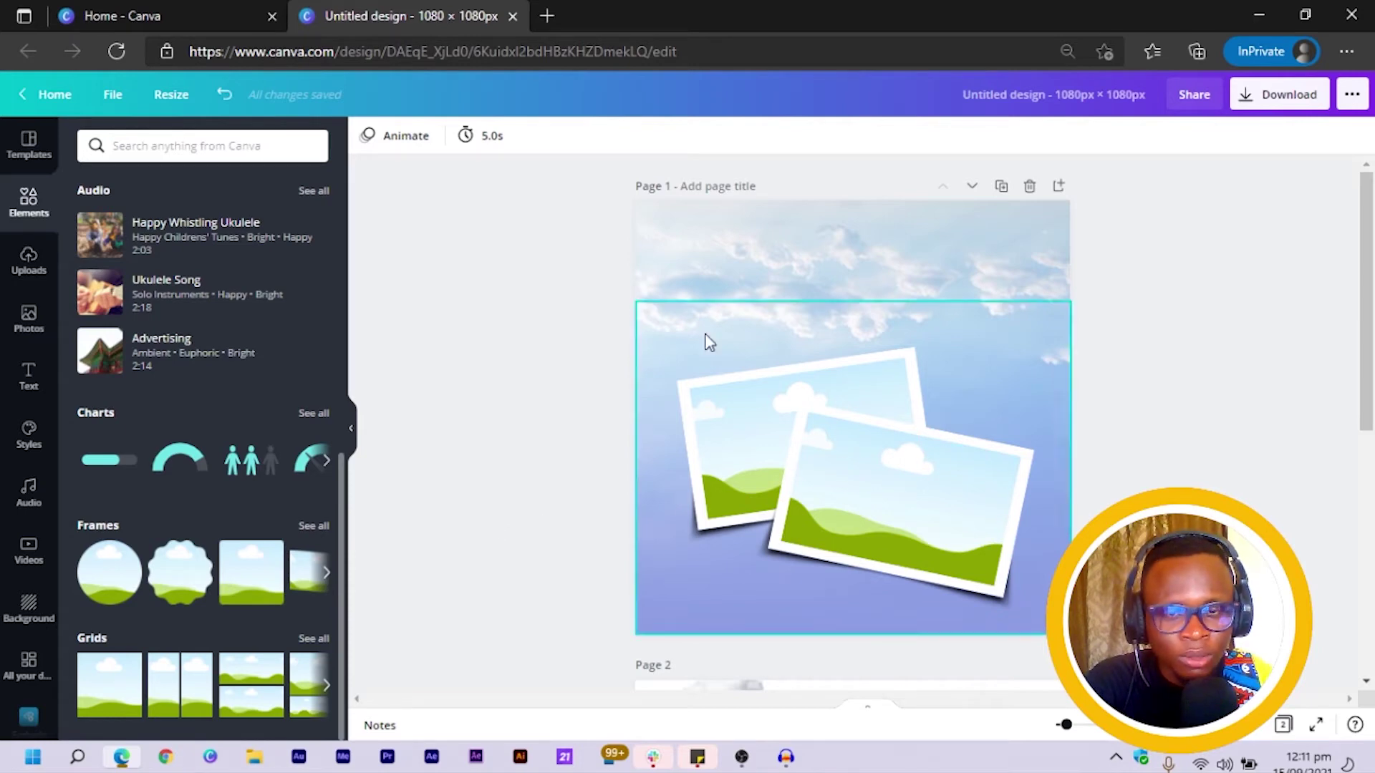
Add a heading reading "EXPERIENCE" over the clouds, just above the framed photos
click(32, 387)
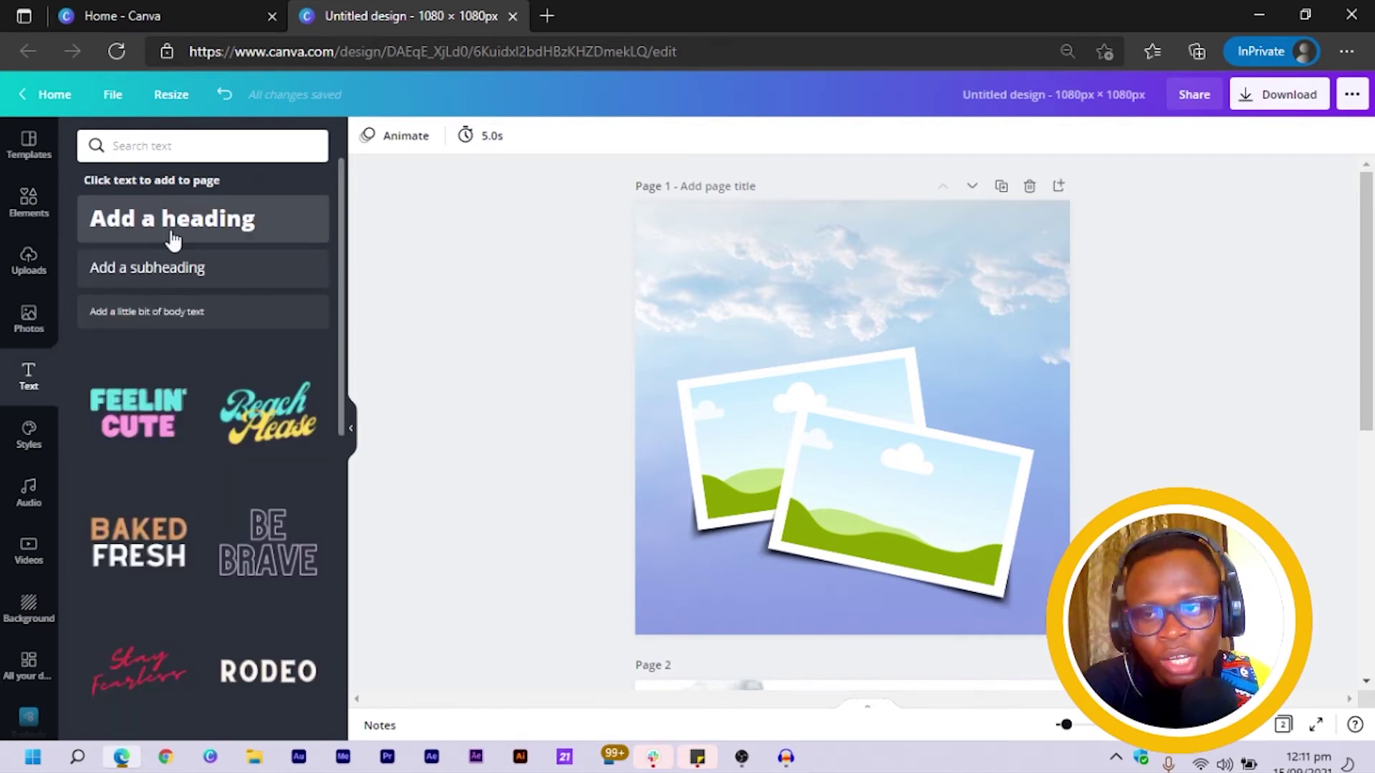
click(177, 222)
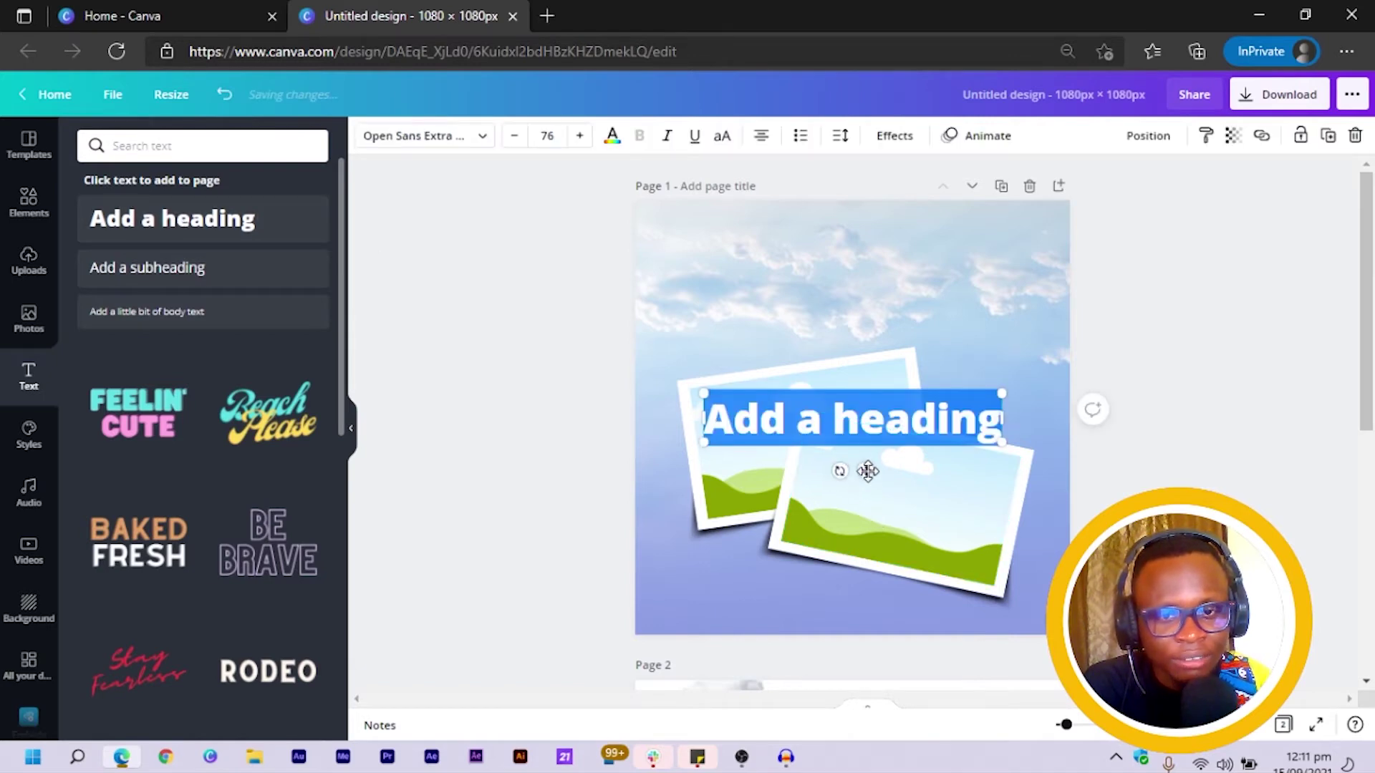
drag(865, 474, 863, 356)
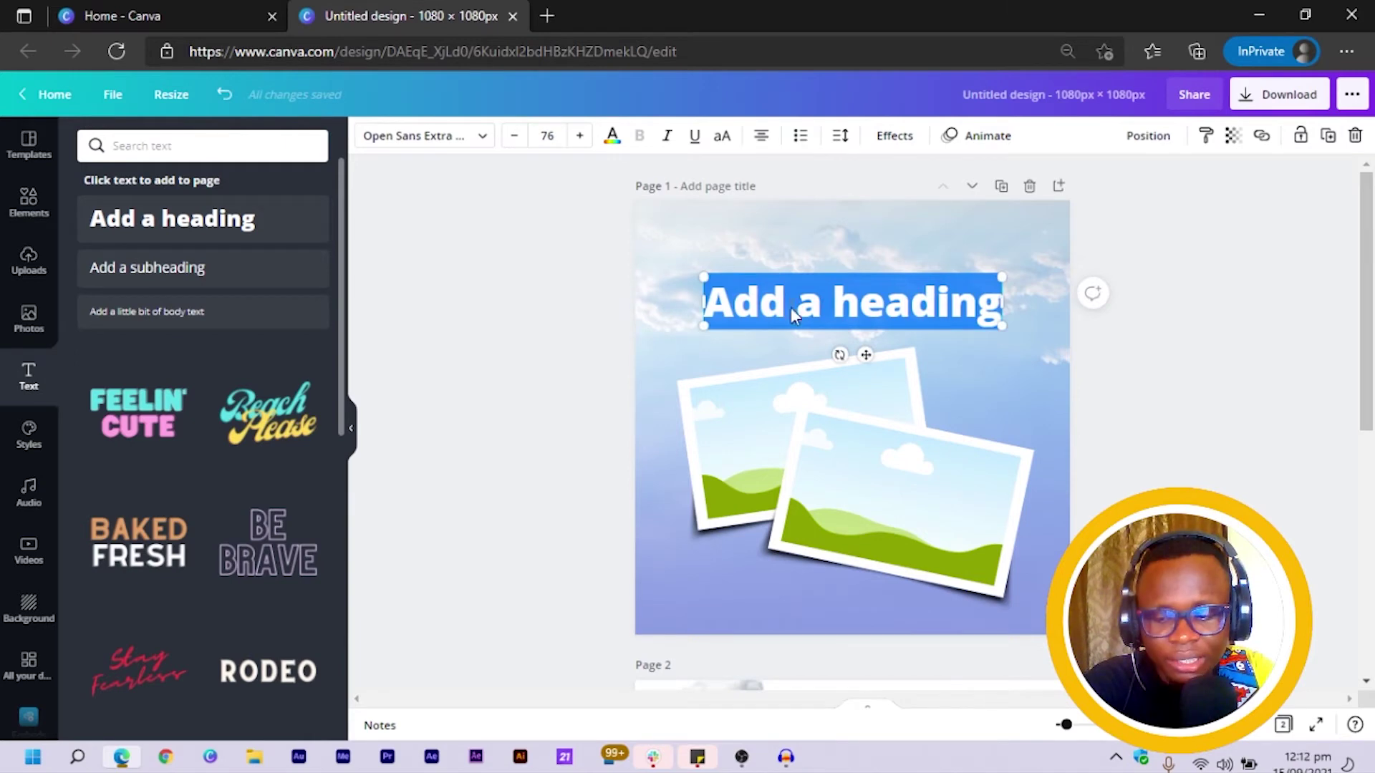
text(Ex)
key(BackSpace)
text(P)
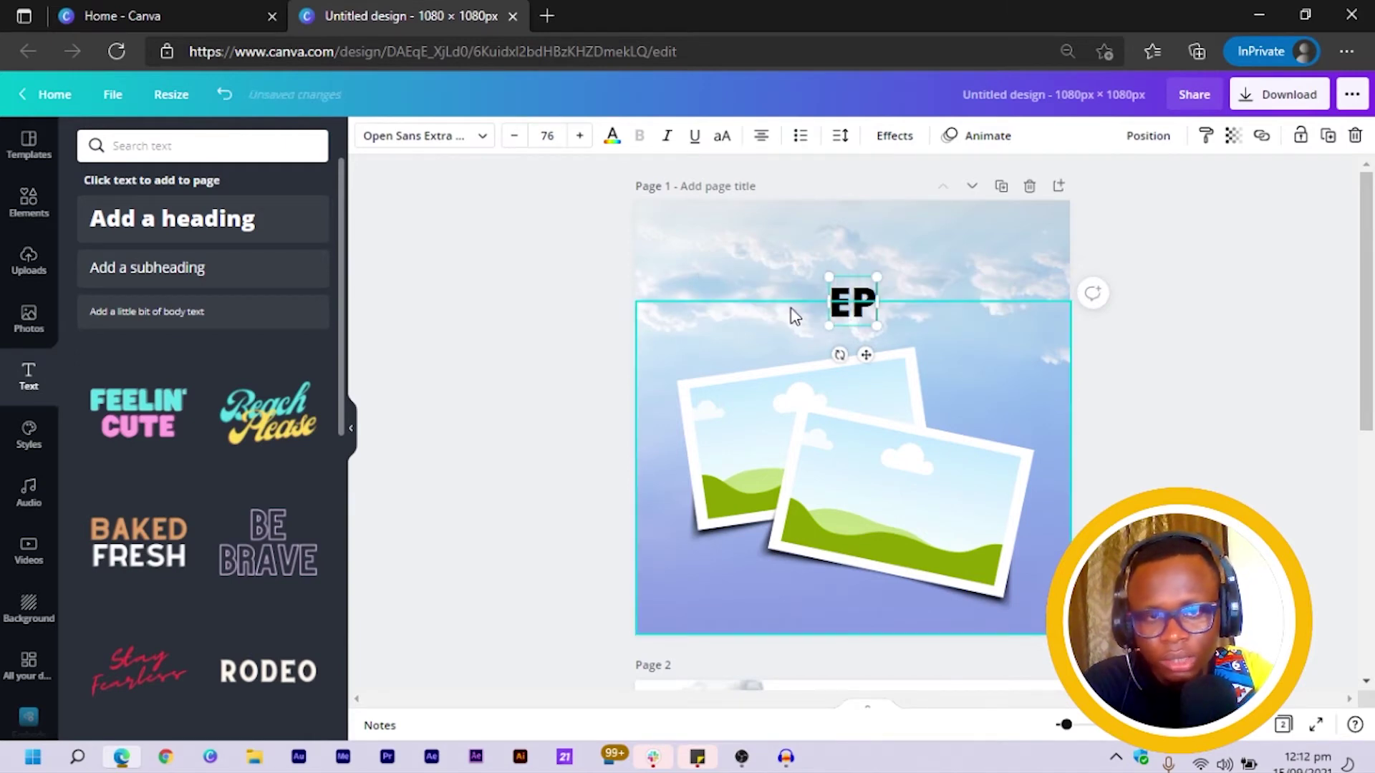
key(BackSpace)
text(XPER)
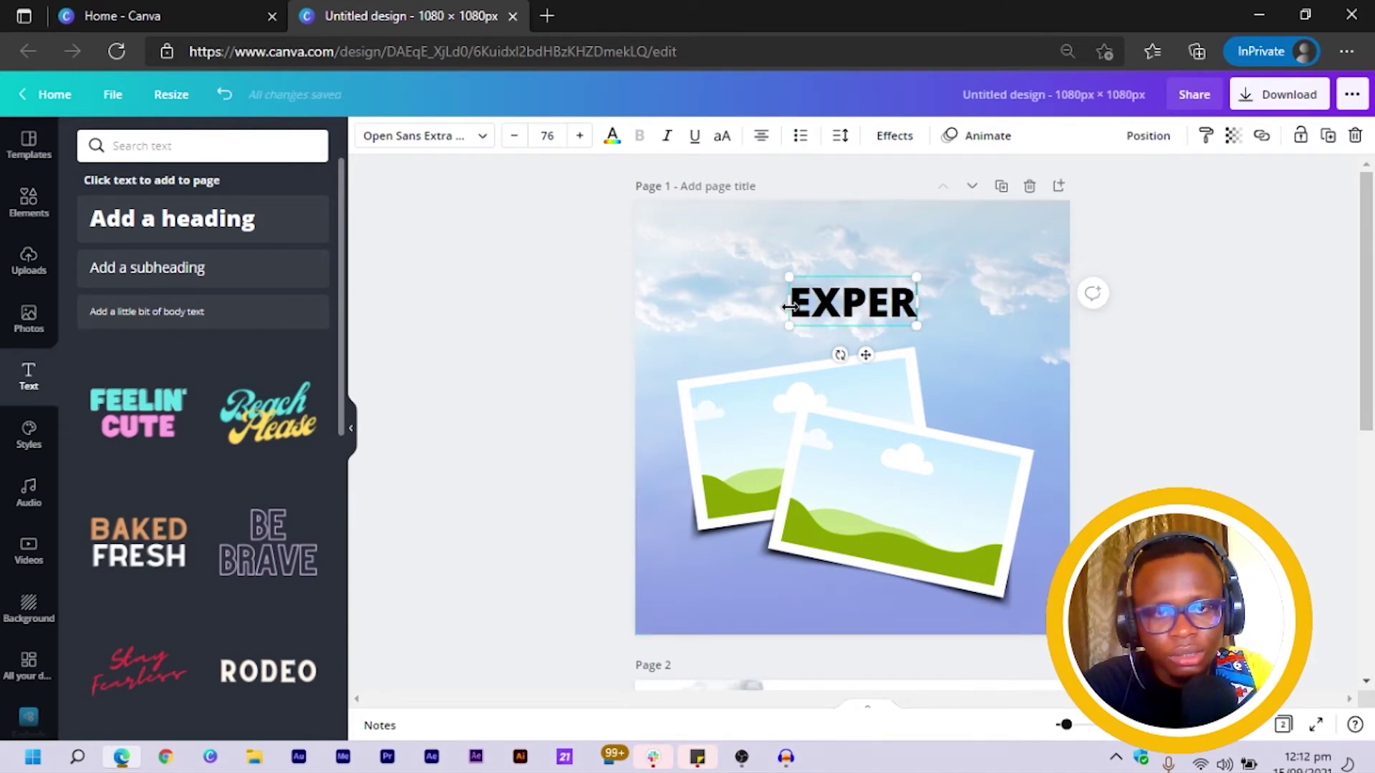
text(IENCE)
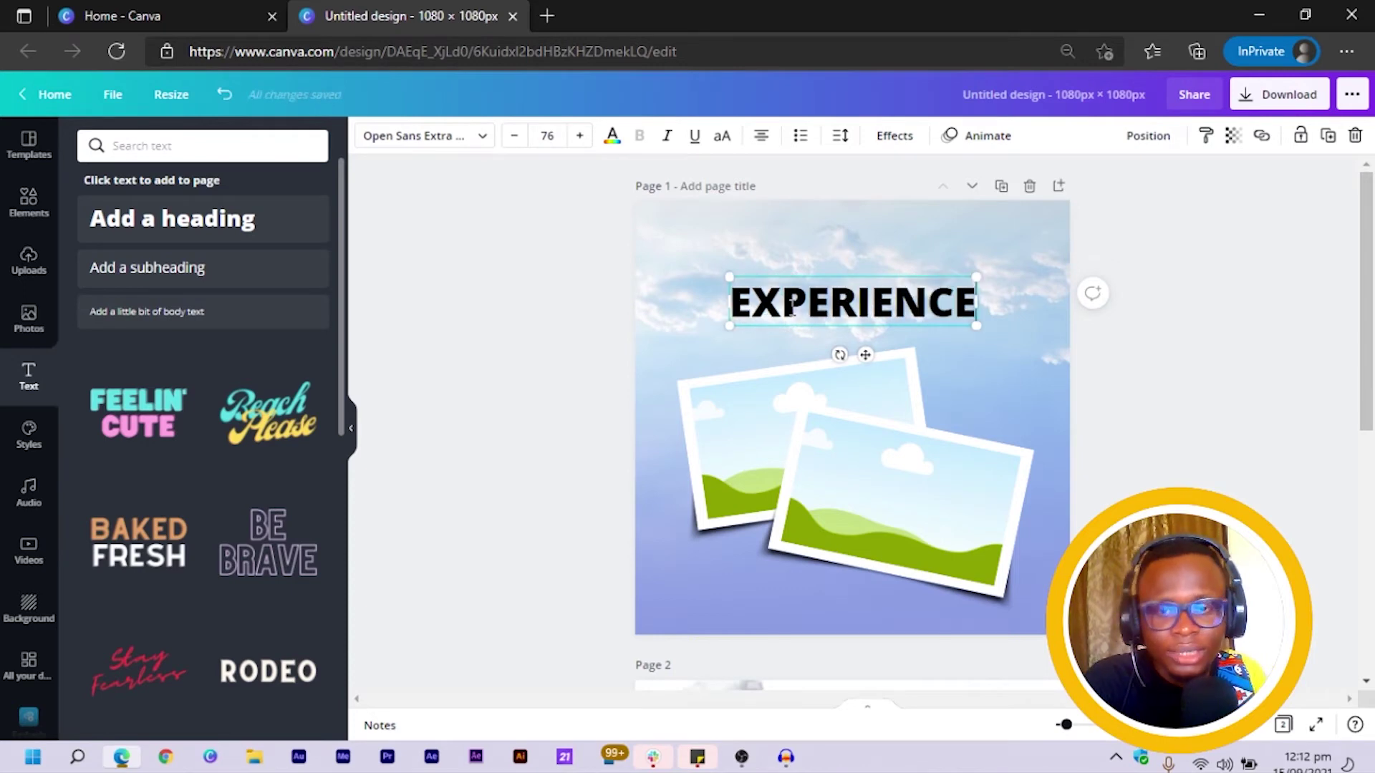
Search the fonts for "SERIF" and set the EXPERIENCE heading in Le Jour Serif
key(ctrl+a)
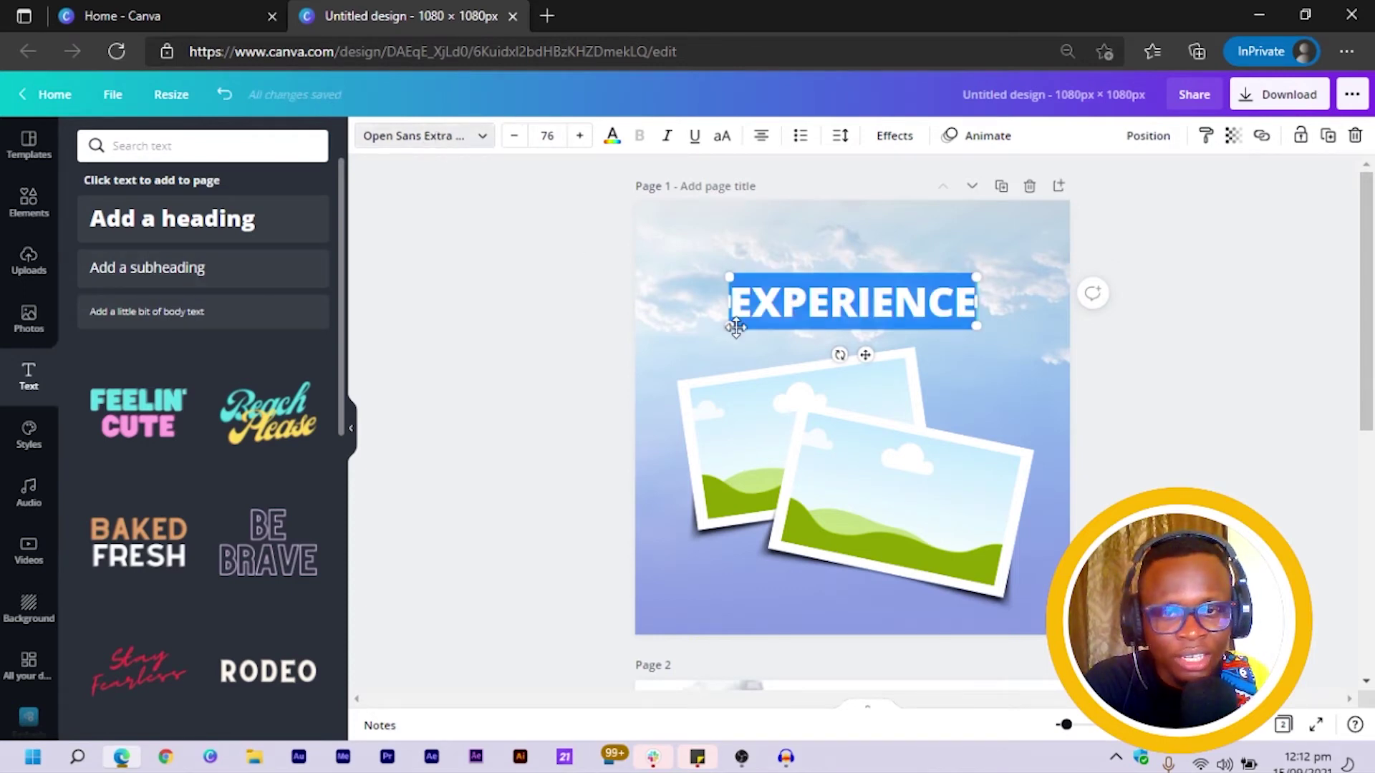
click(424, 136)
click(195, 134)
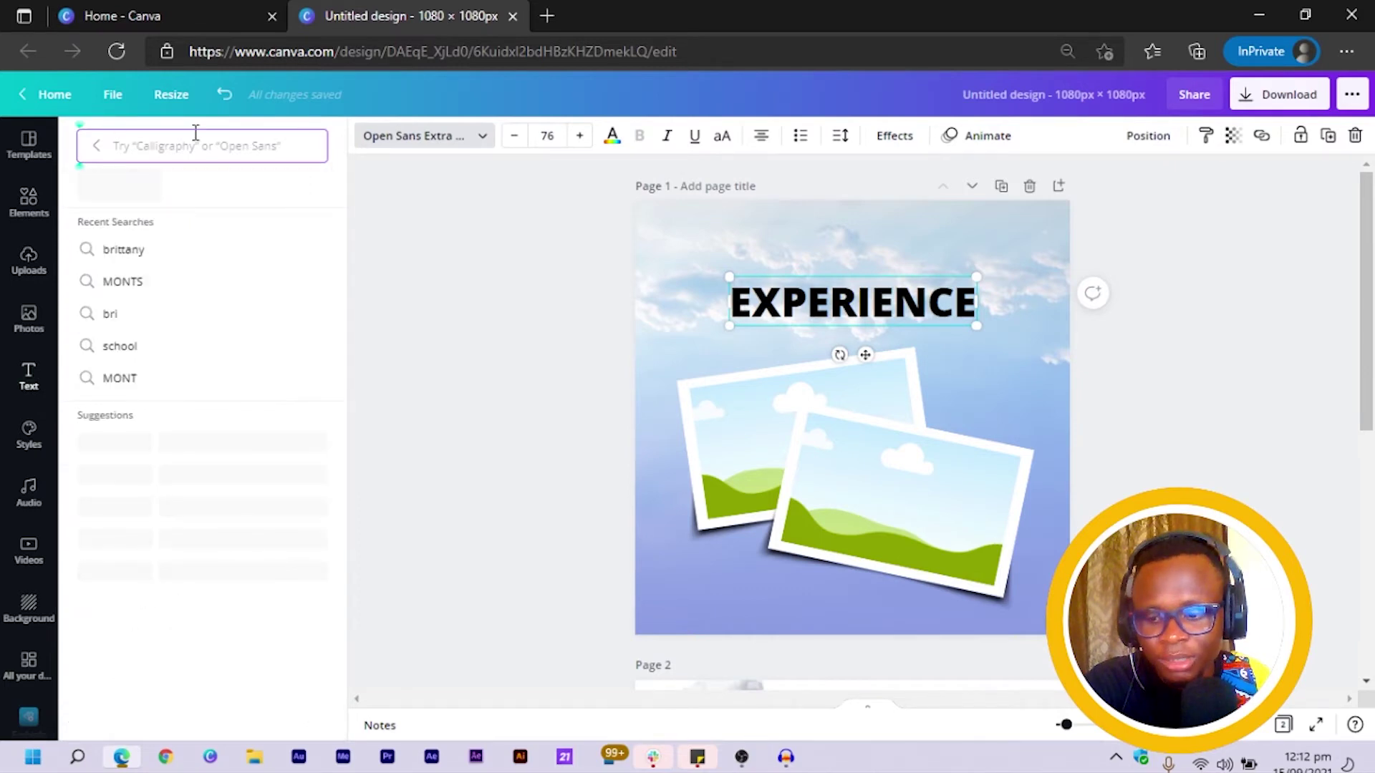
text(SERI)
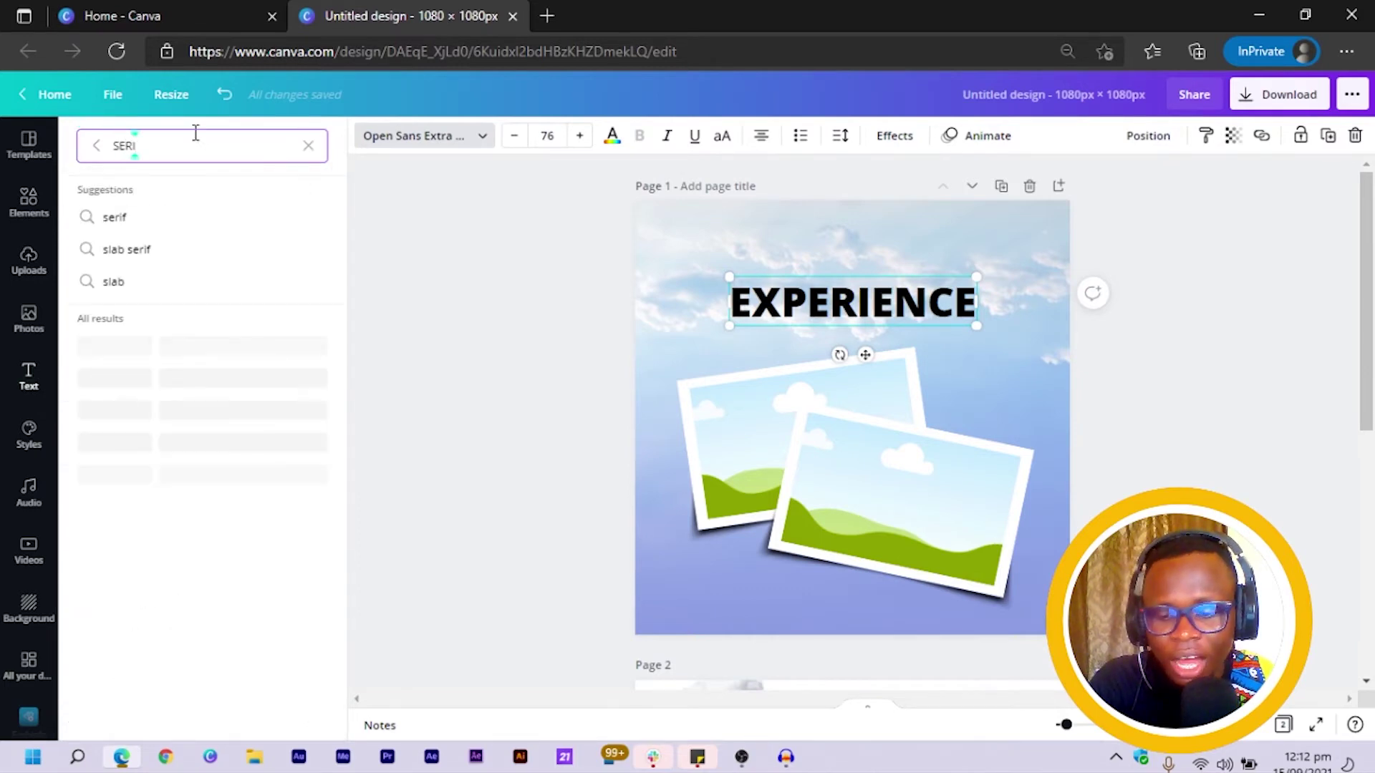
text(F)
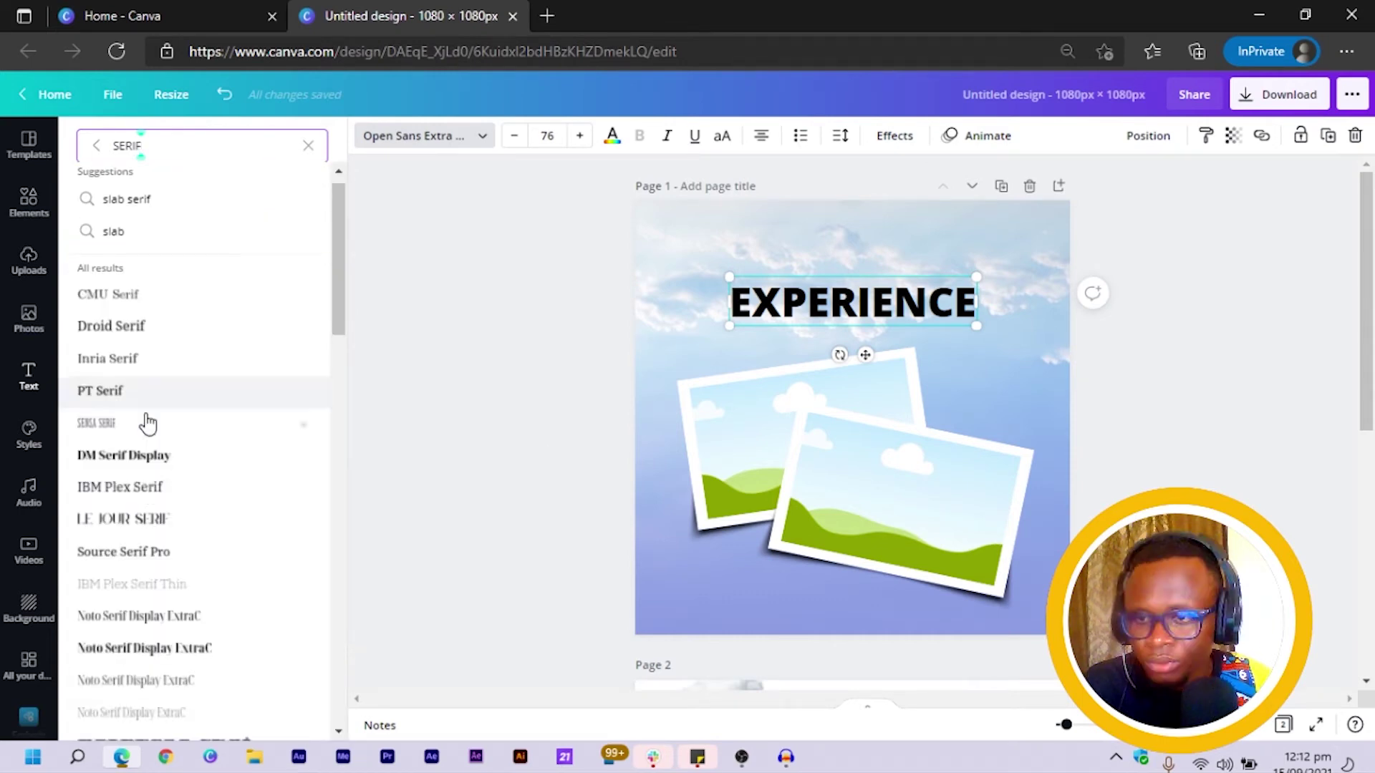
scroll(191, 420, down, 1)
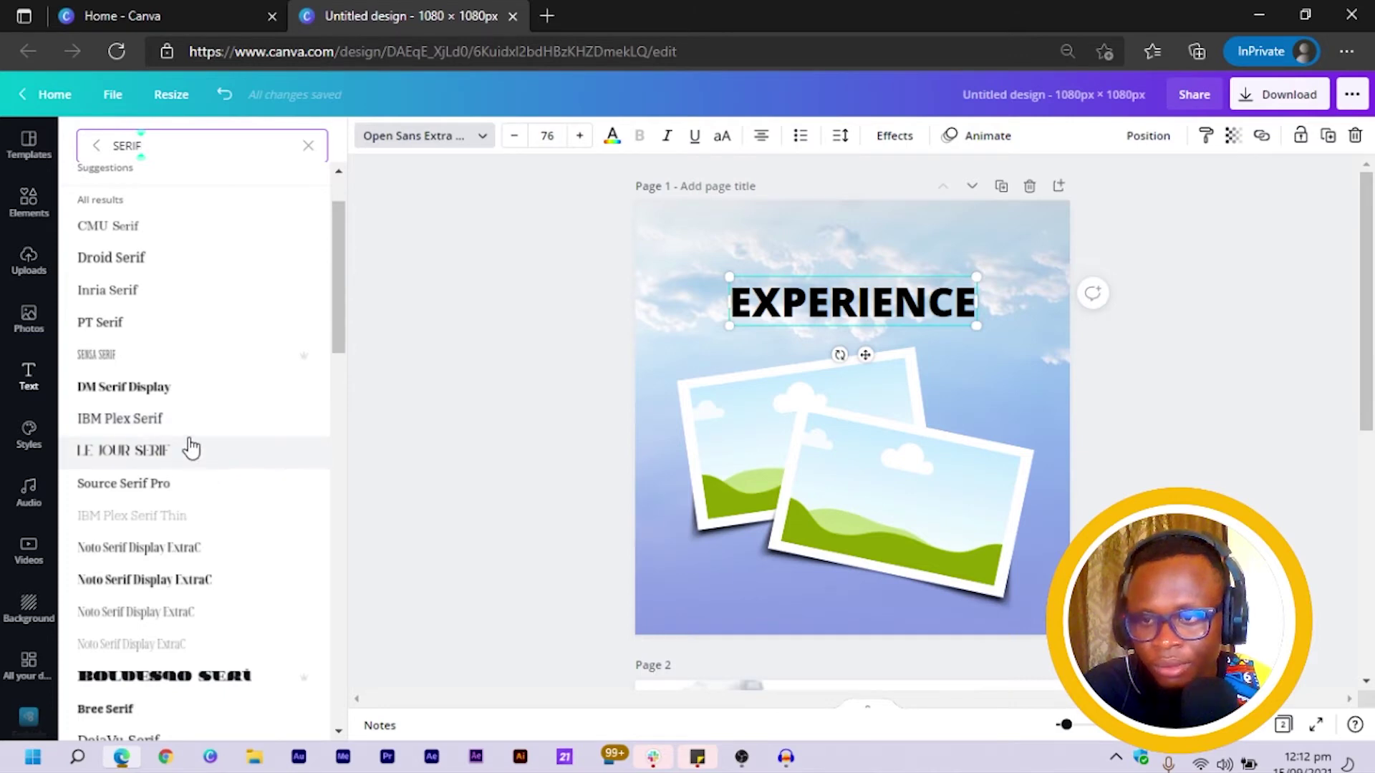
scroll(190, 444, down, 1)
click(151, 370)
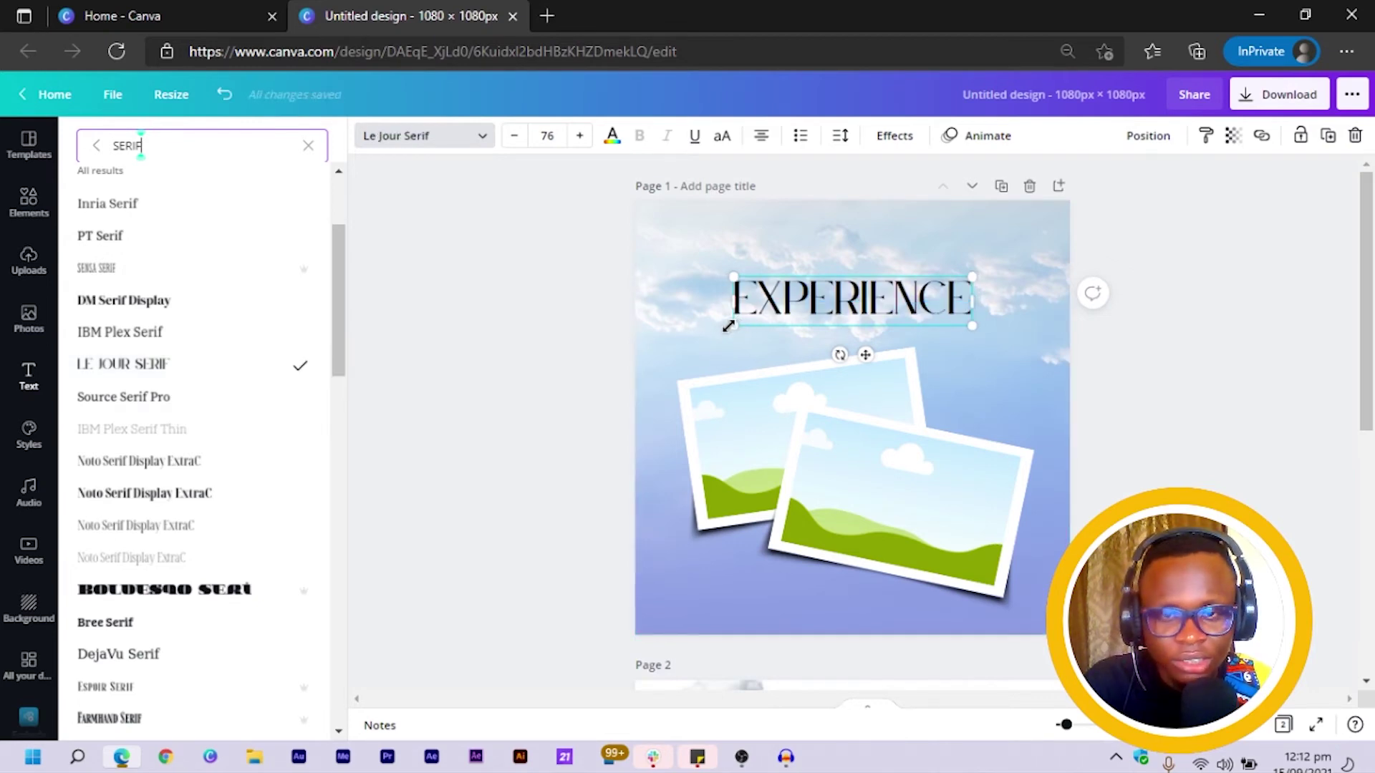
text(C)
Enlarge the EXPERIENCE heading to font size 115 and centre it horizontally on the page
drag(728, 326, 528, 335)
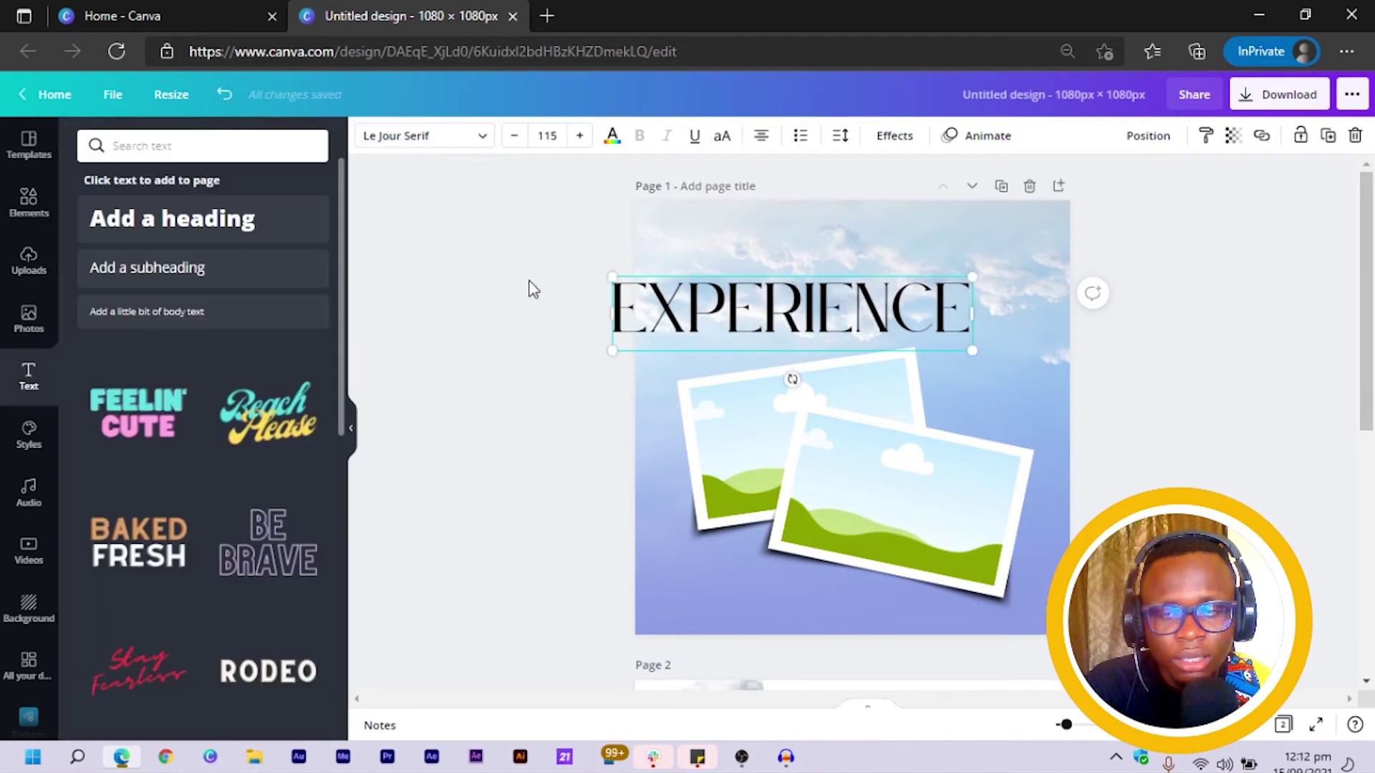
click(542, 298)
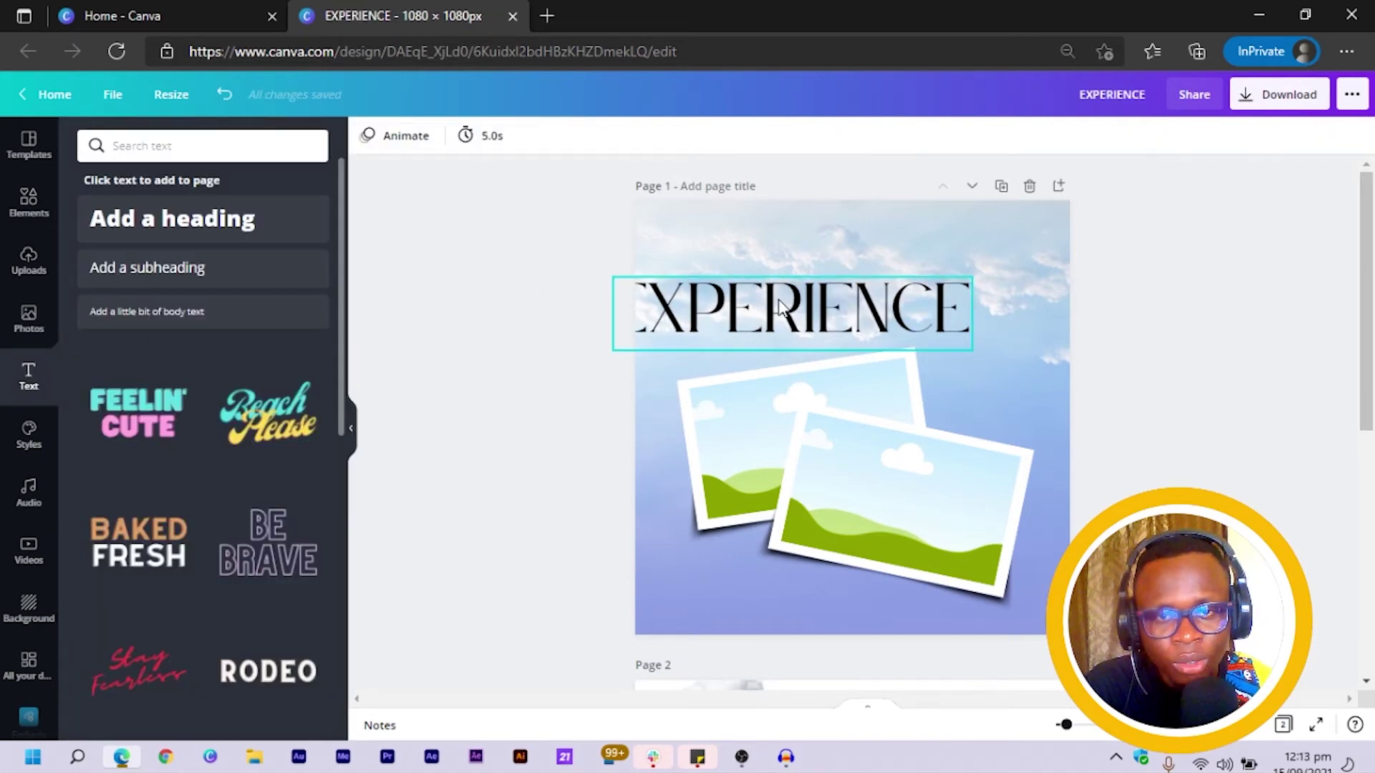
click(780, 307)
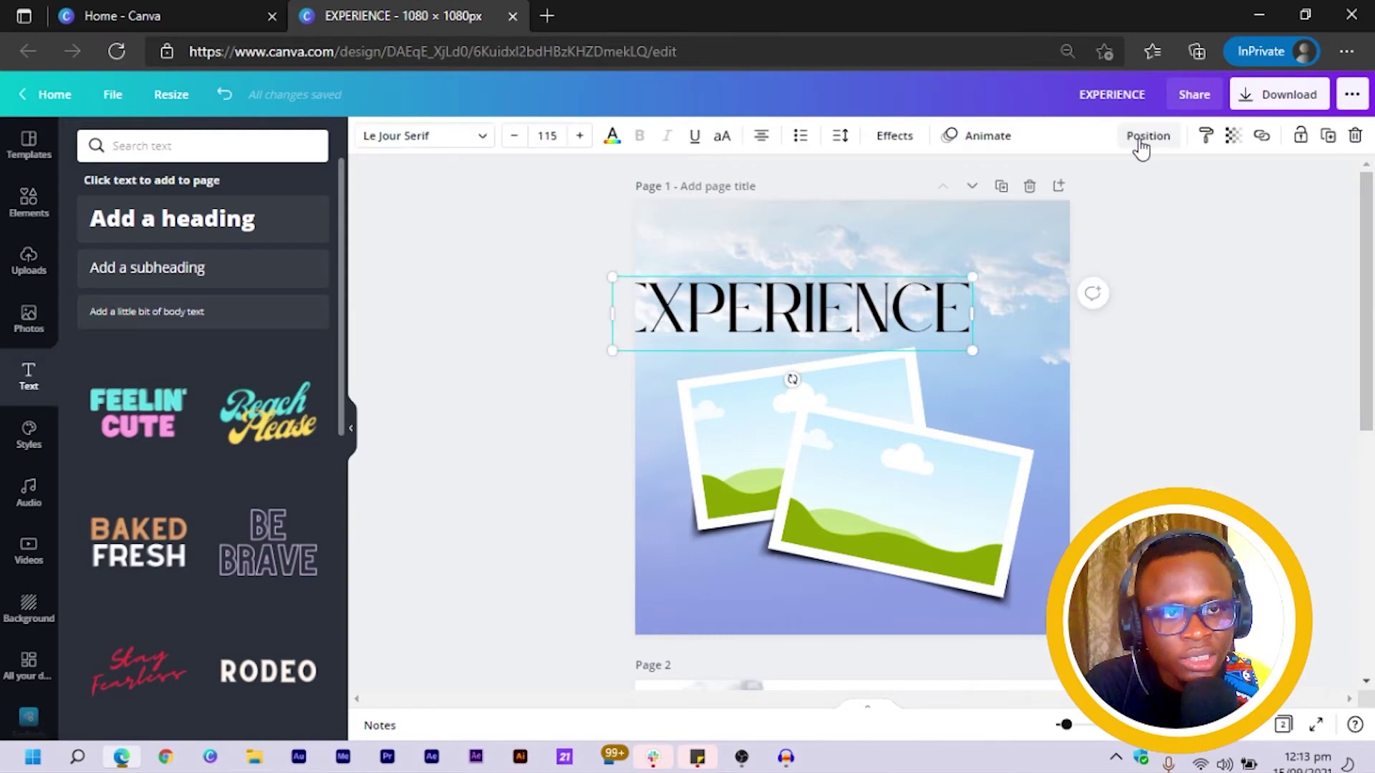
click(1146, 136)
click(1071, 283)
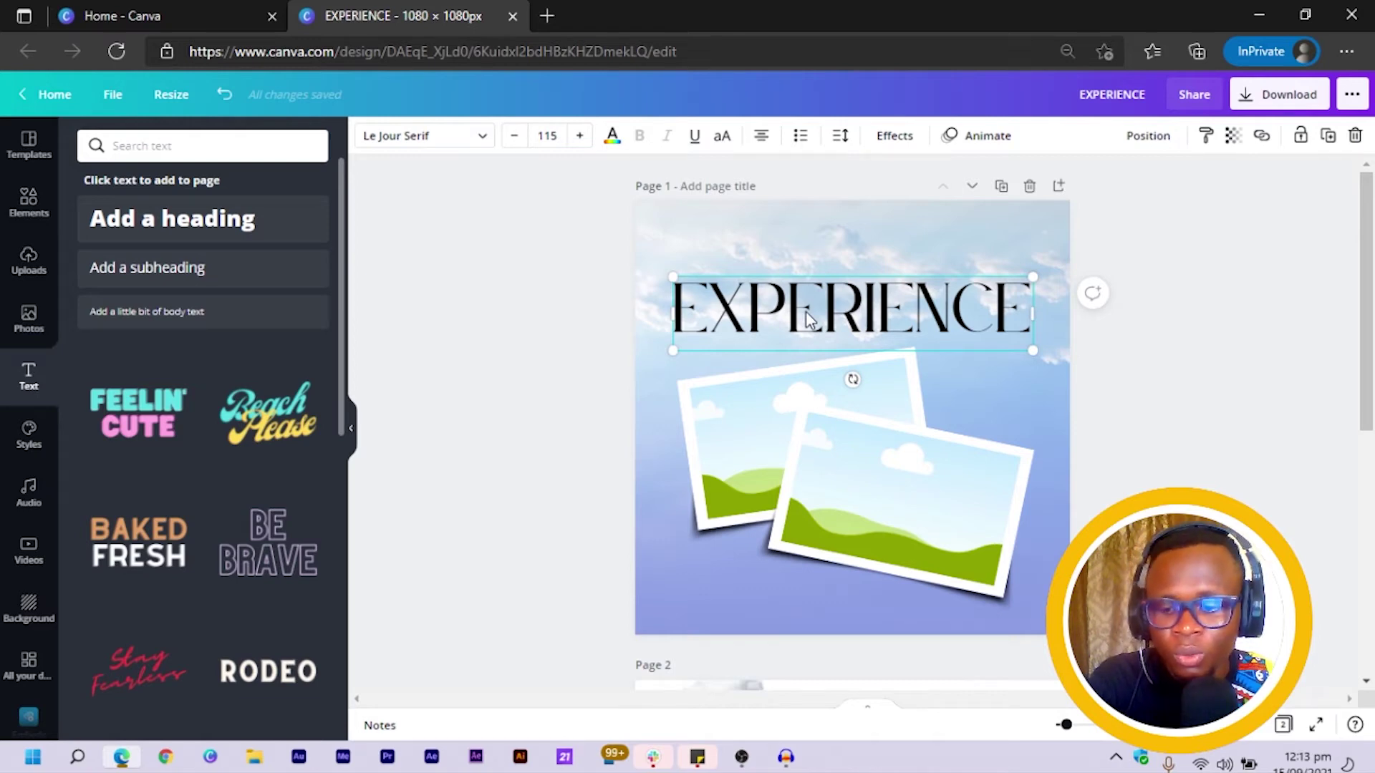
Duplicate the EXPERIENCE heading, place the copy above it and replace its text with "THE WONDERFUL CITY OF"
key(ctrl+d)
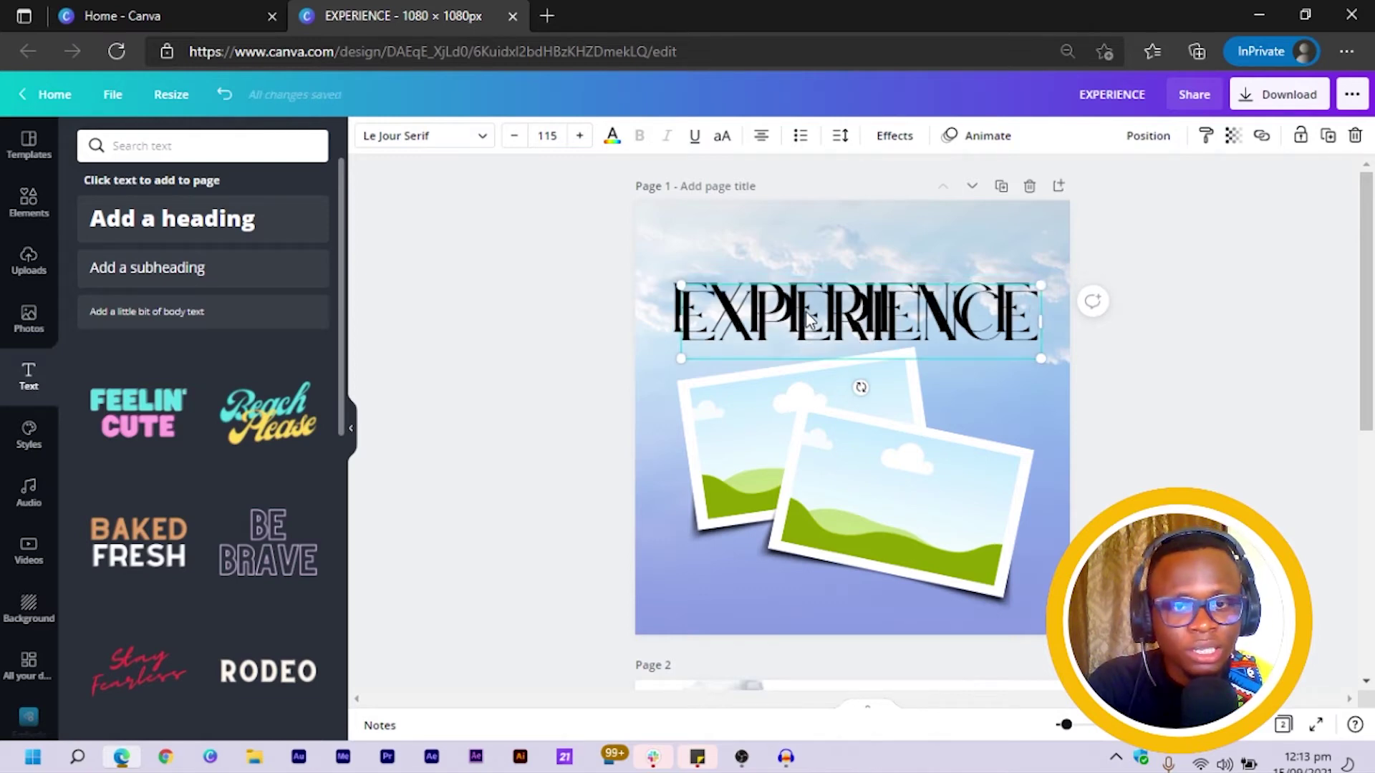
mouse_move(806, 259)
mouse_down()
mouse_move(807, 229)
mouse_move(799, 245)
mouse_up()
double_click(799, 245)
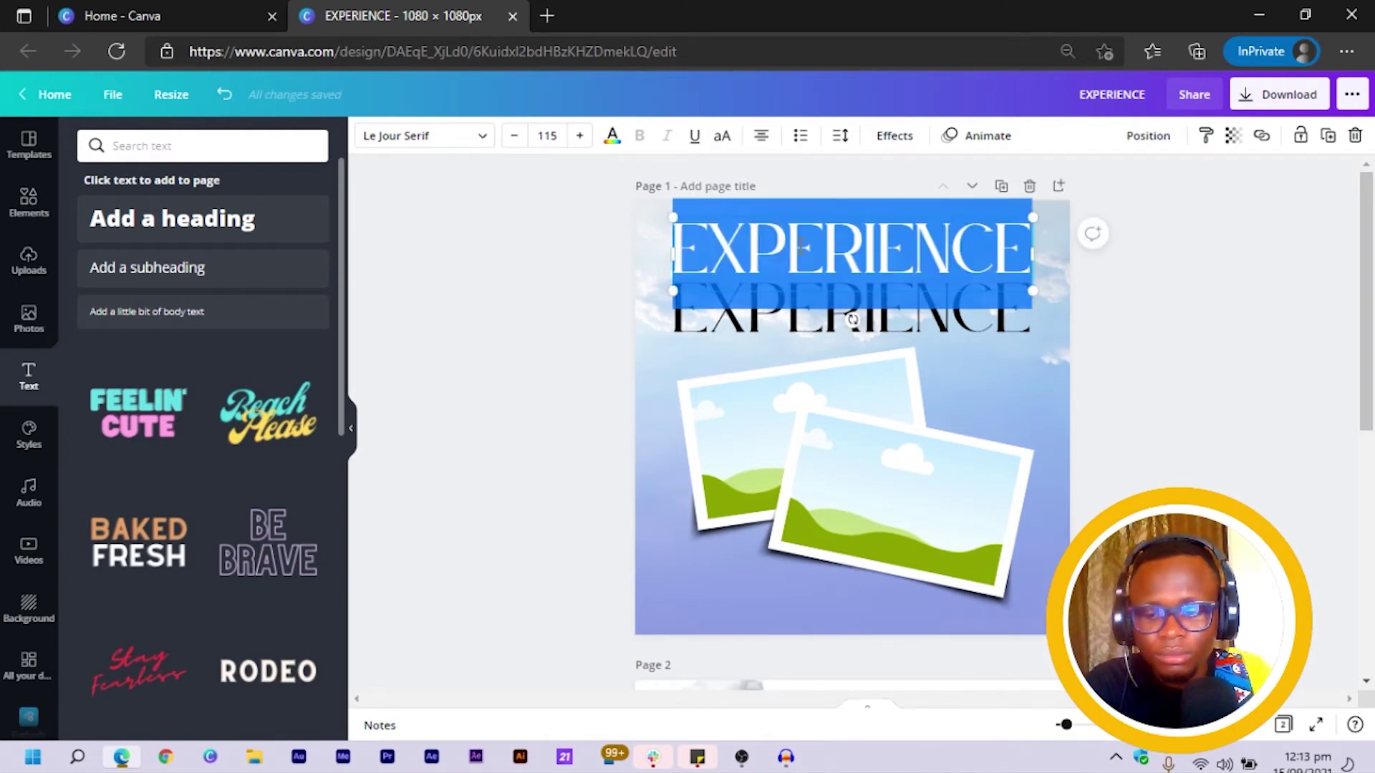
text(THE)
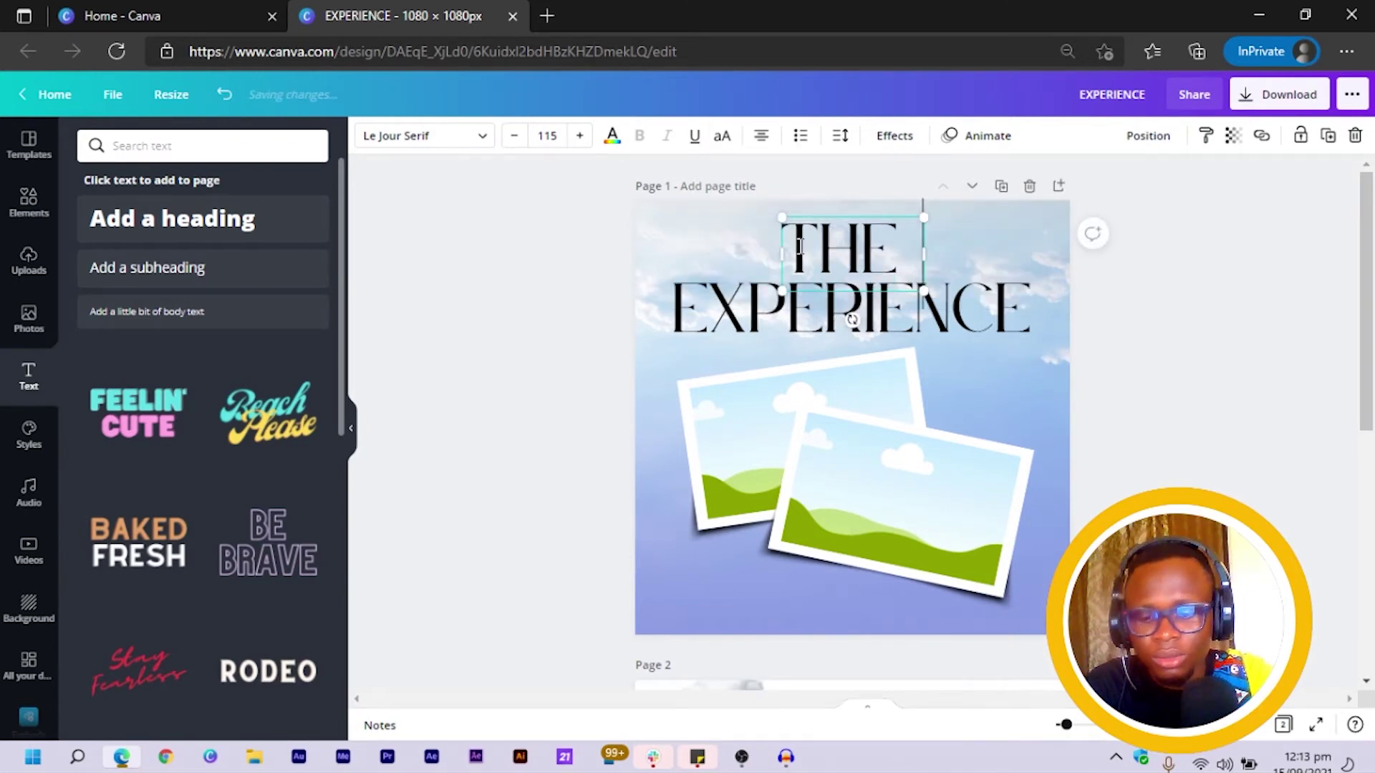
text( WONDERFUL C)
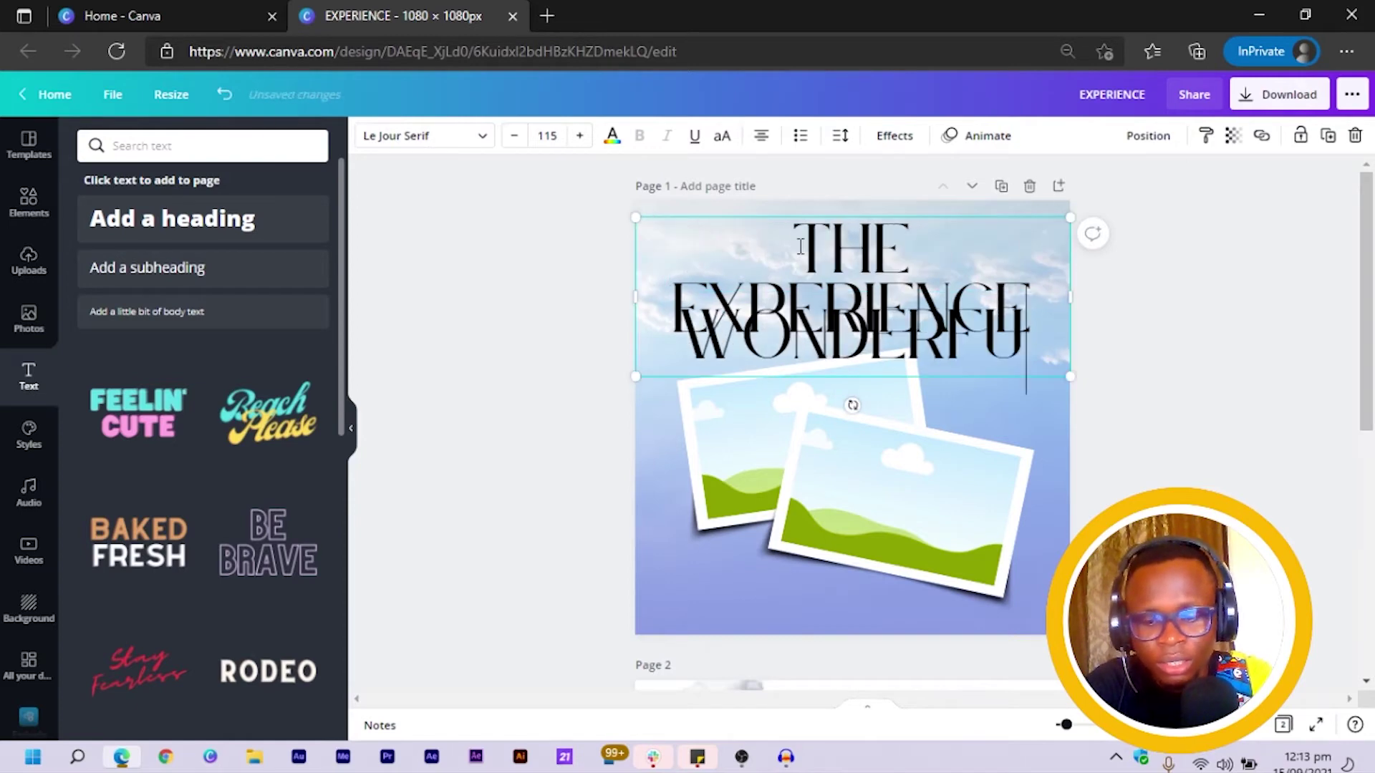
text(T)
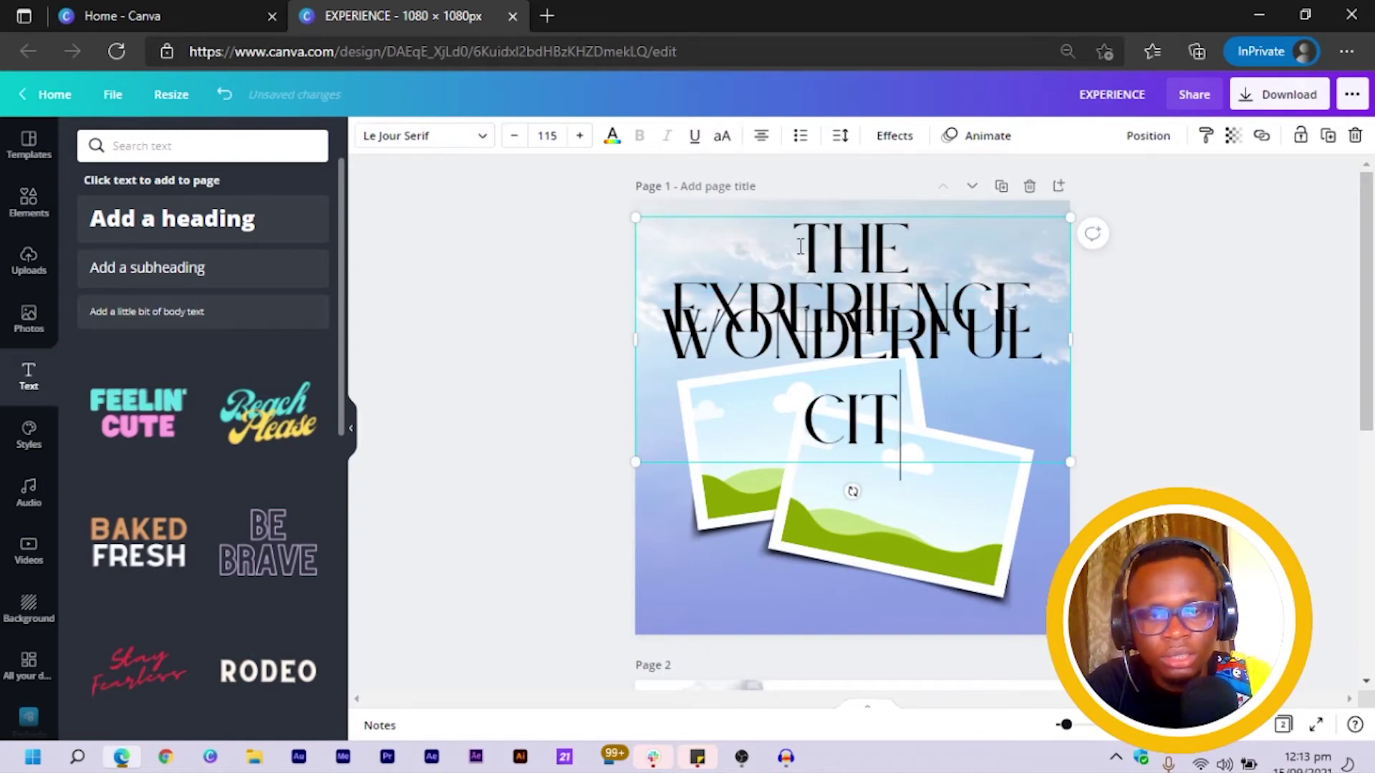
text(Y OF)
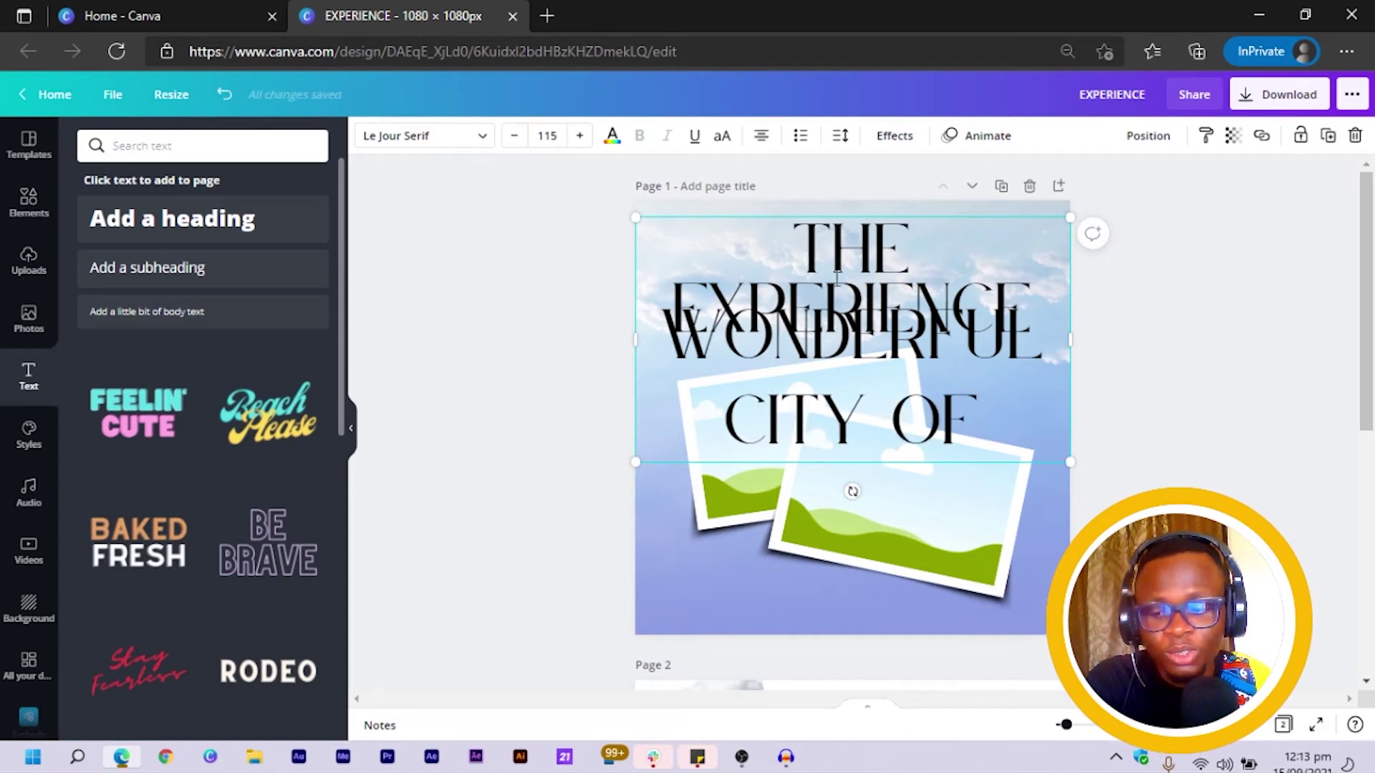
key(ctrl+a)
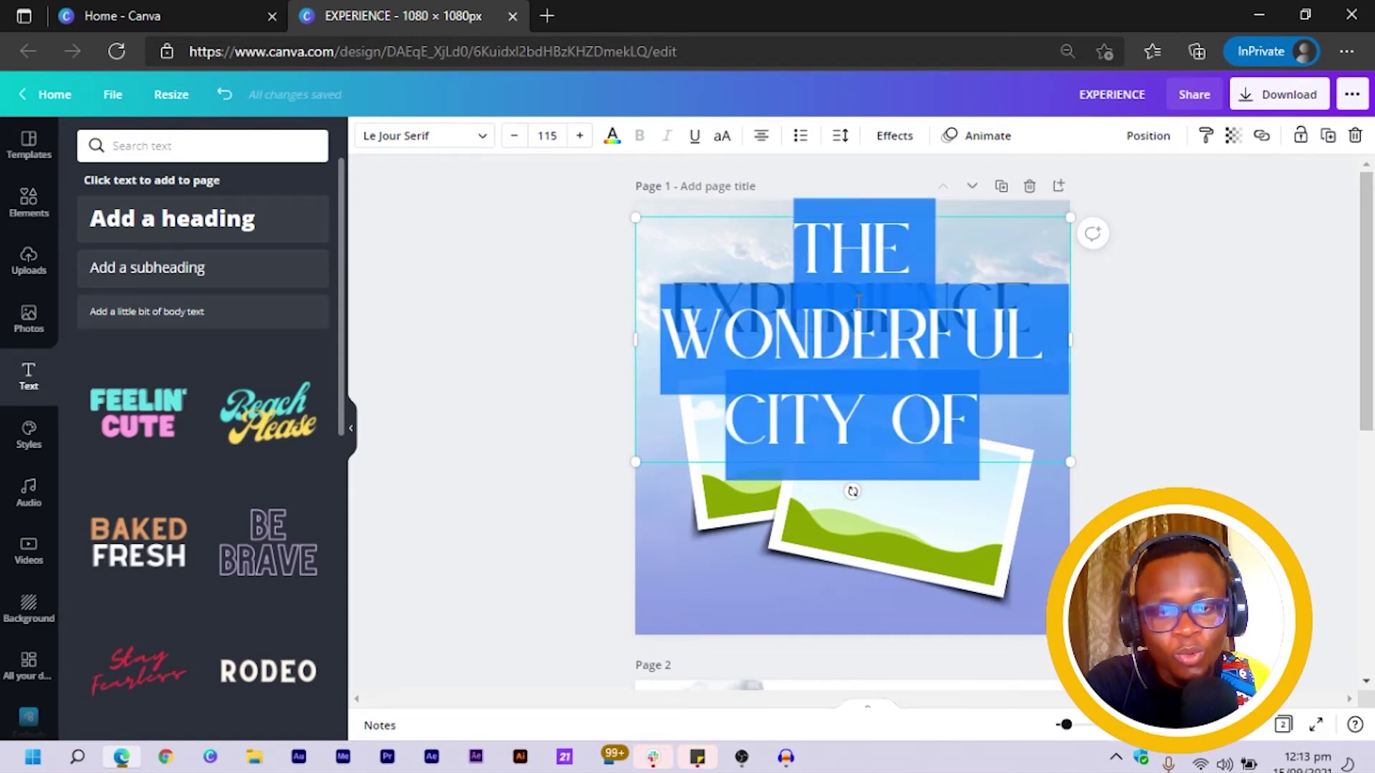
click(548, 247)
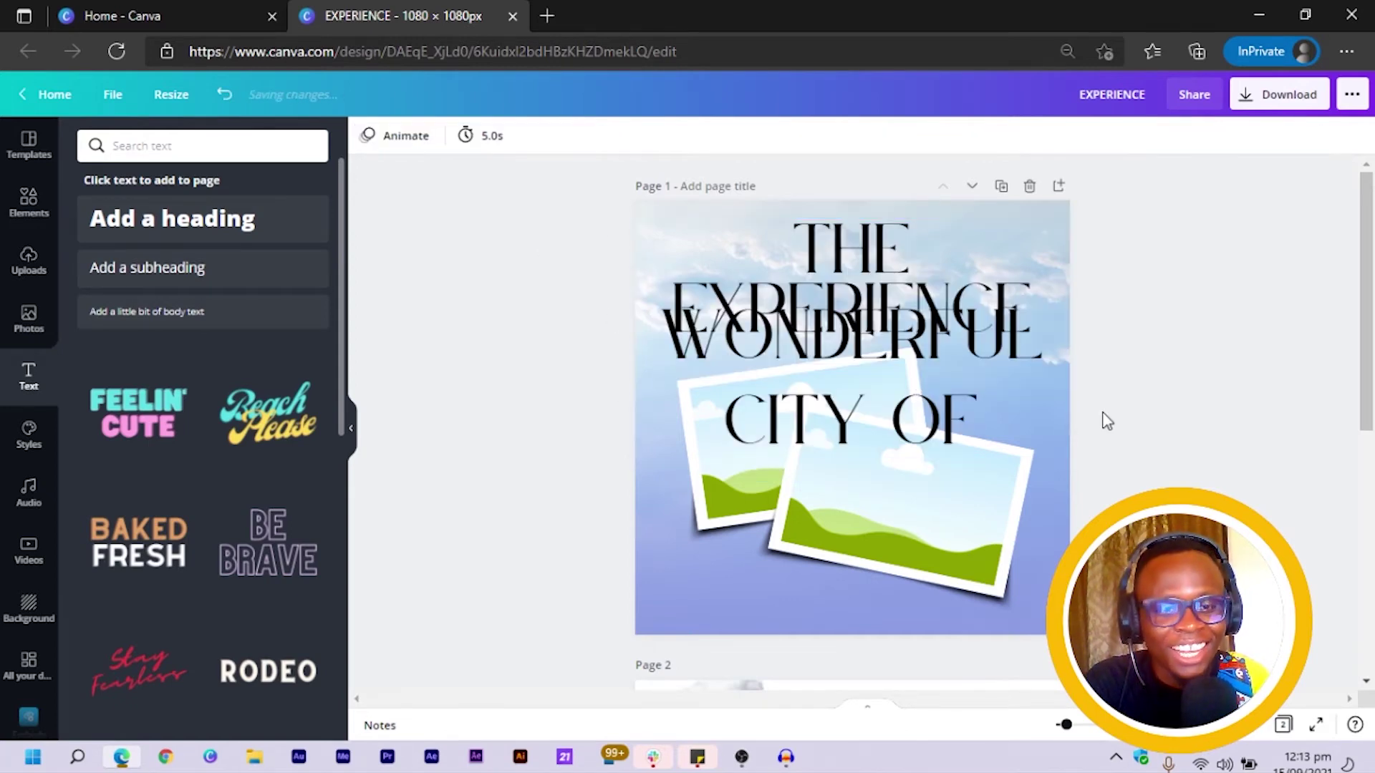
Shrink the "THE WONDERFUL CITY OF" text to font size 47.7 and widen its box so it fits on one line
click(1066, 456)
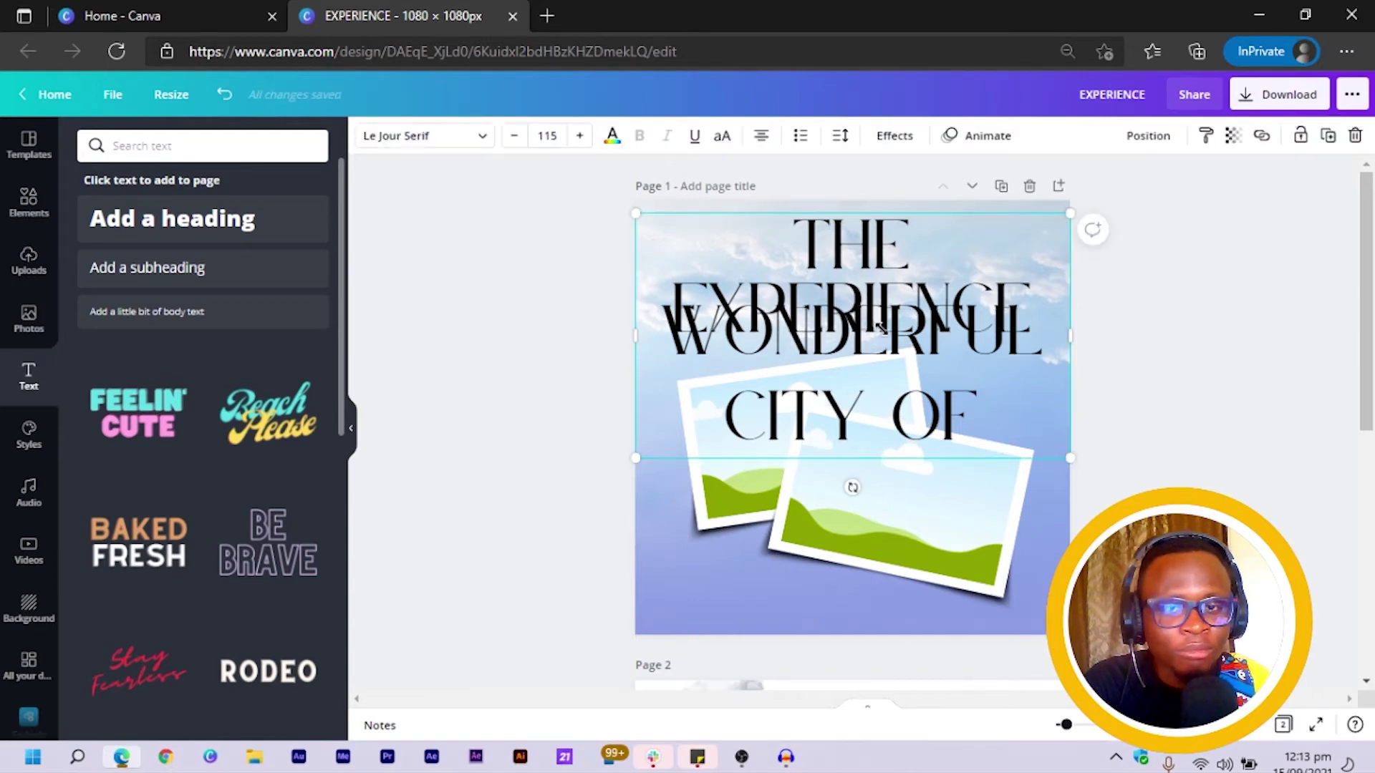
drag(1067, 456, 828, 290)
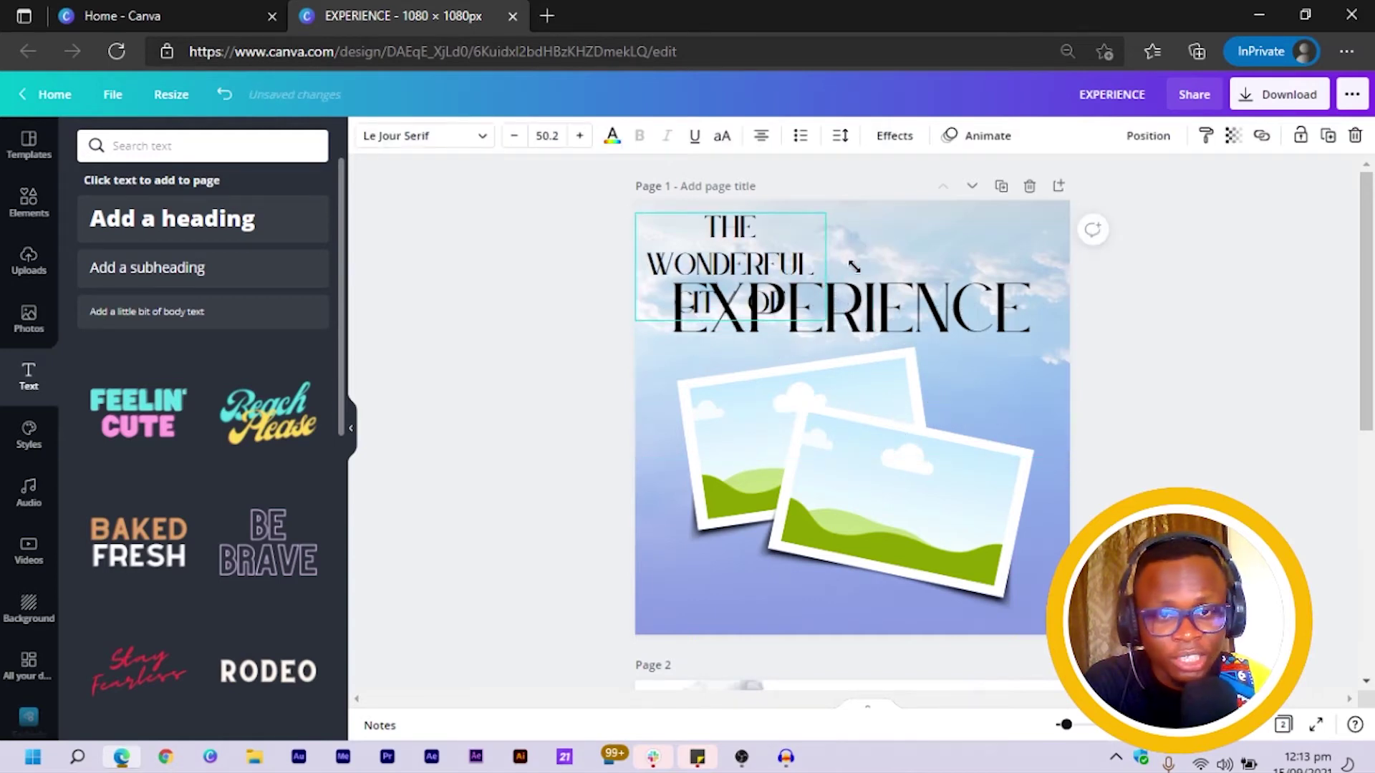
drag(819, 269, 982, 255)
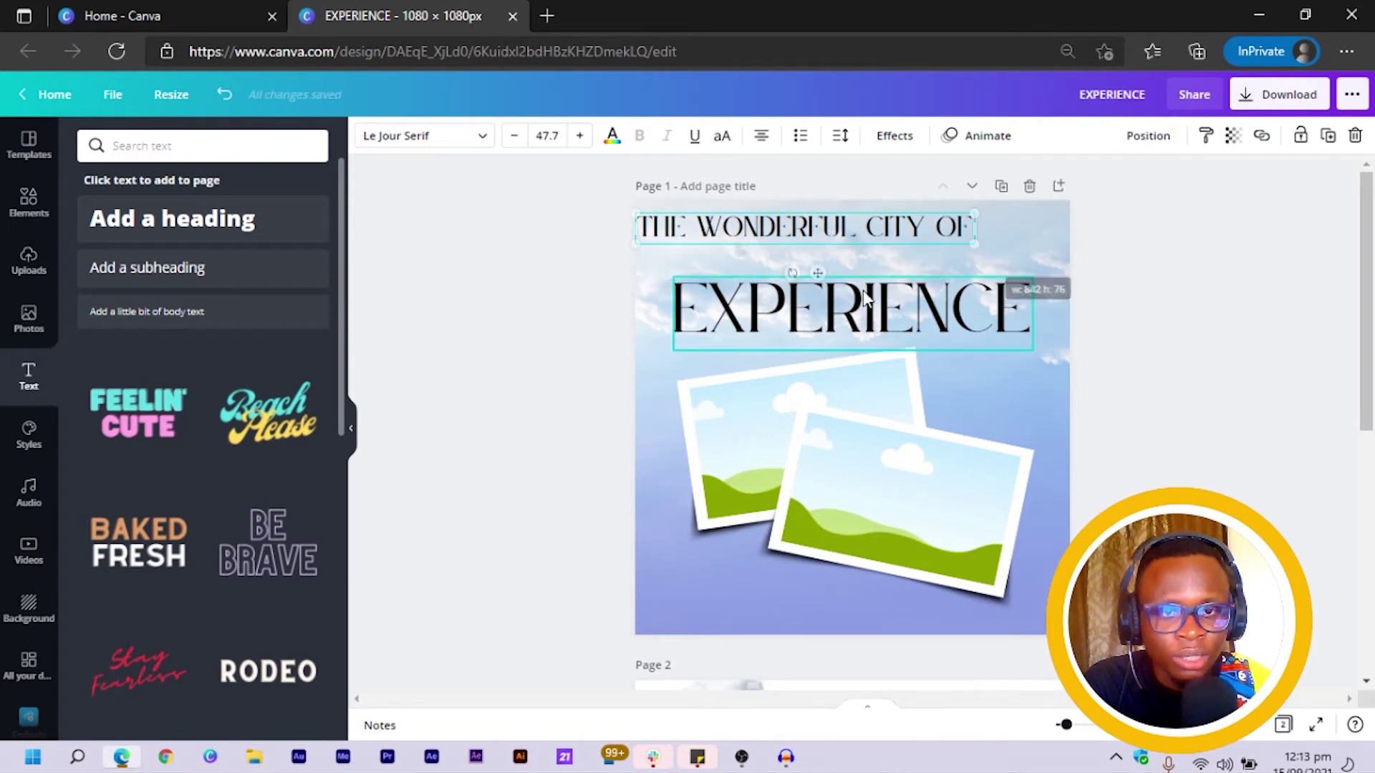
Move the "THE WONDERFUL CITY OF" line directly above EXPERIENCE, centred horizontally on the page
drag(818, 273, 862, 312)
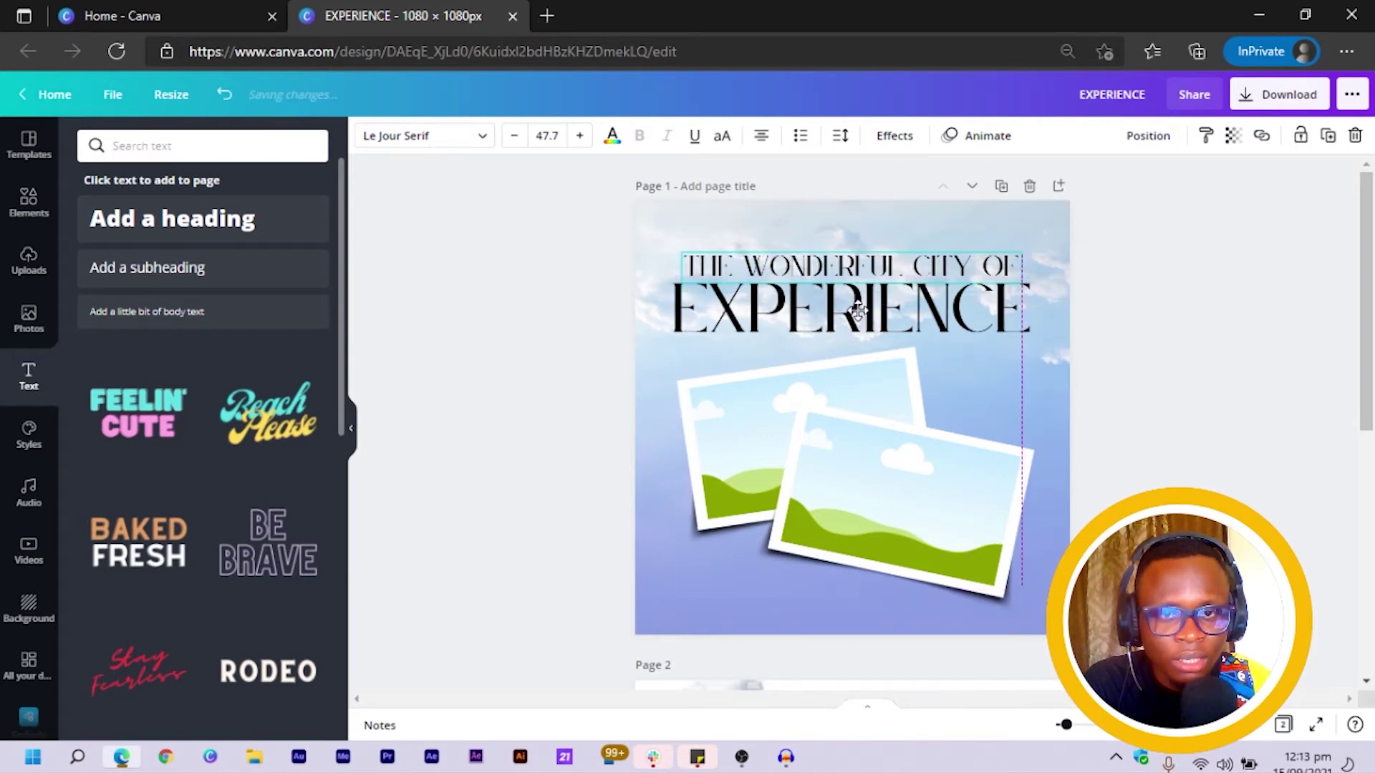
click(1152, 136)
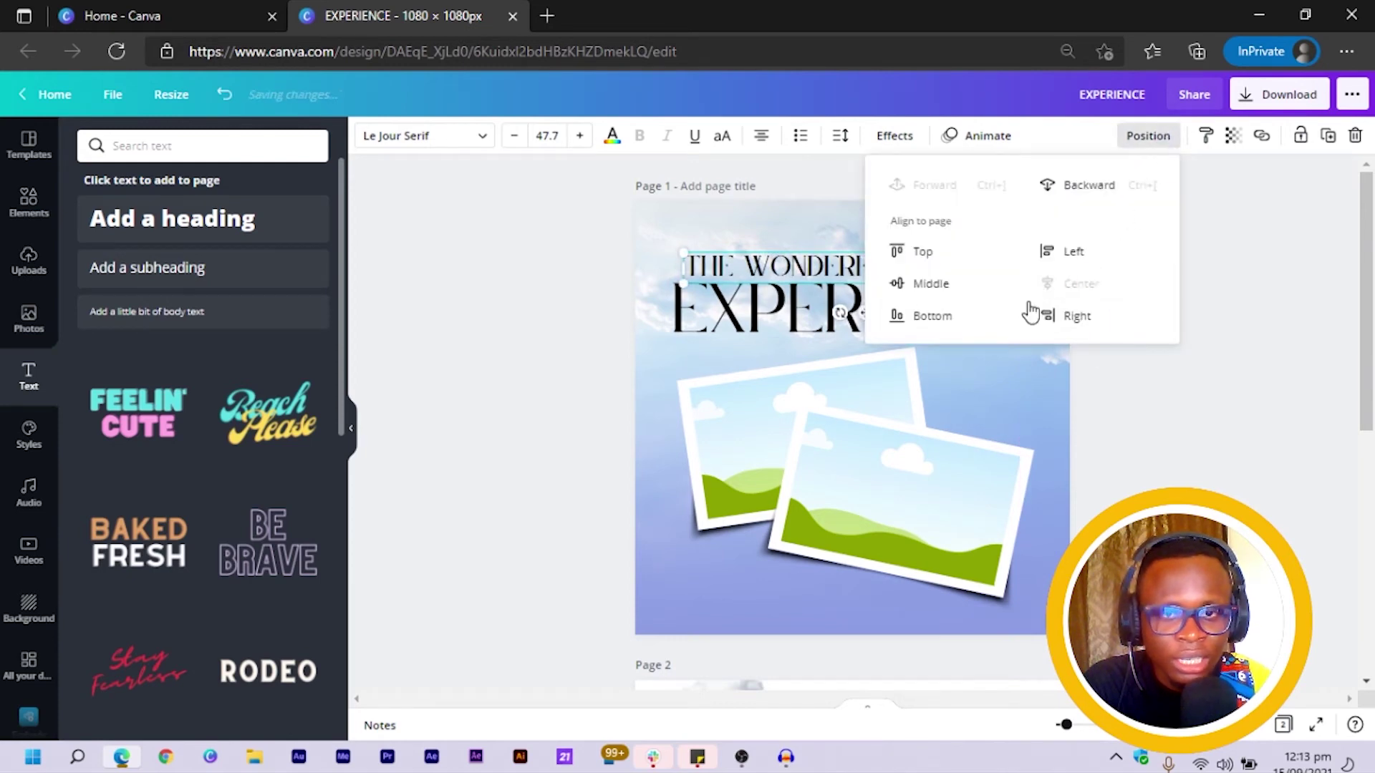
click(514, 344)
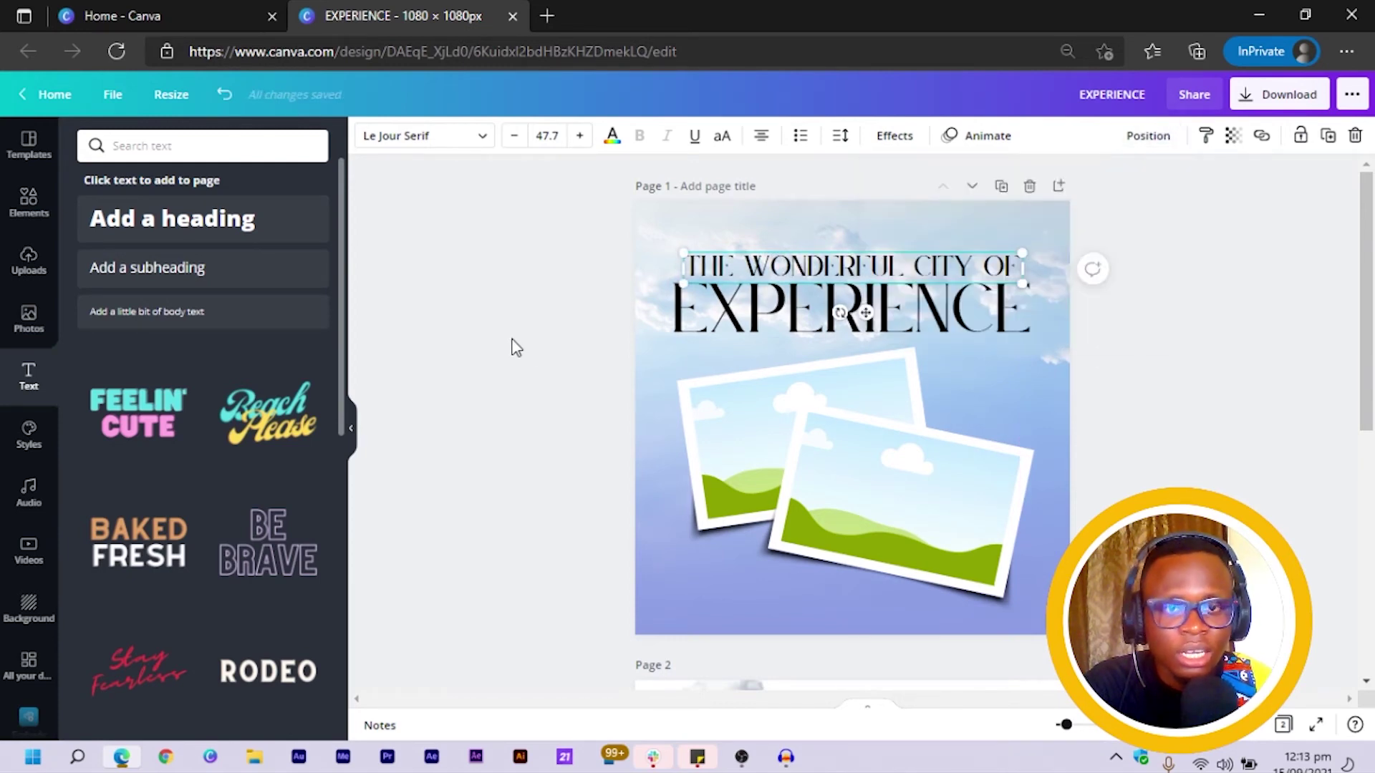
click(514, 344)
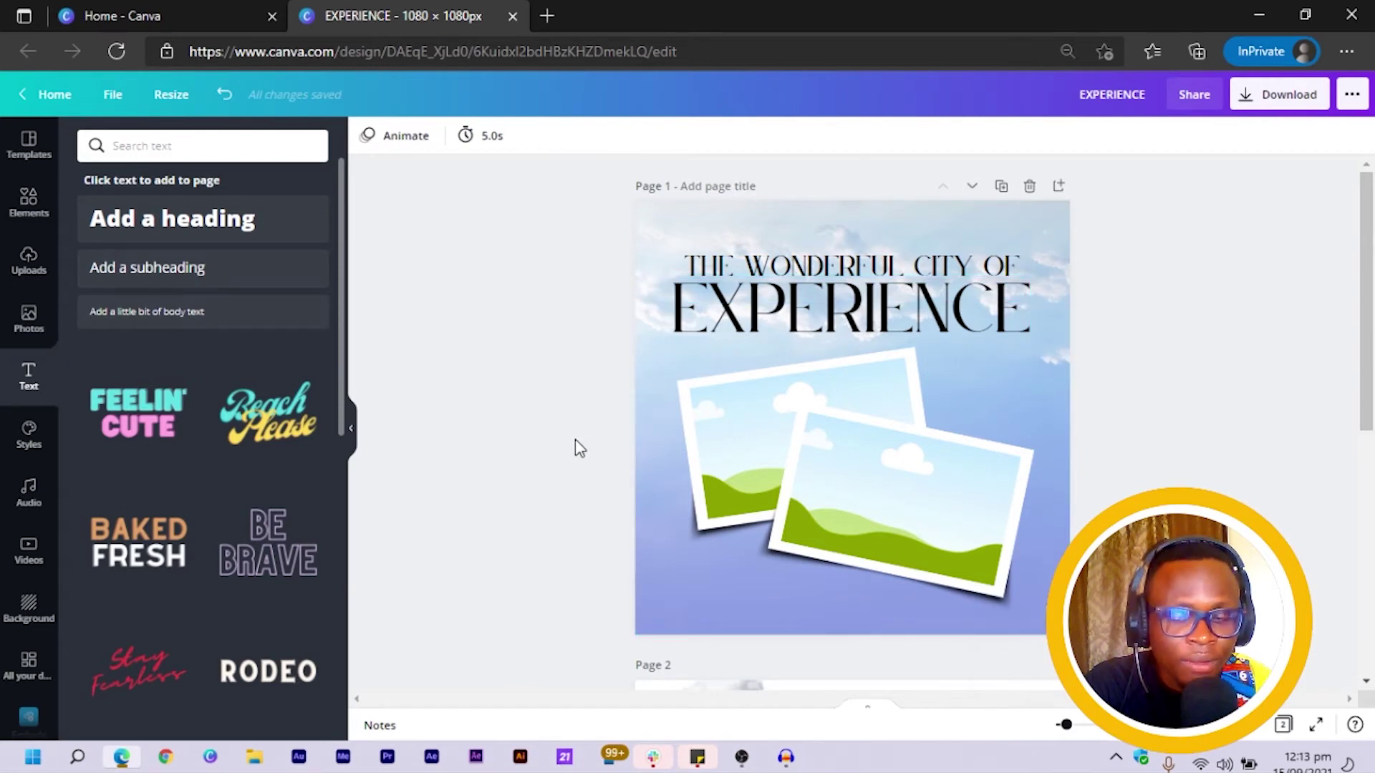
Shift both tilted photo frames slightly down the page and lower the two headline lines together to match
drag(593, 418, 1171, 513)
drag(813, 348, 814, 362)
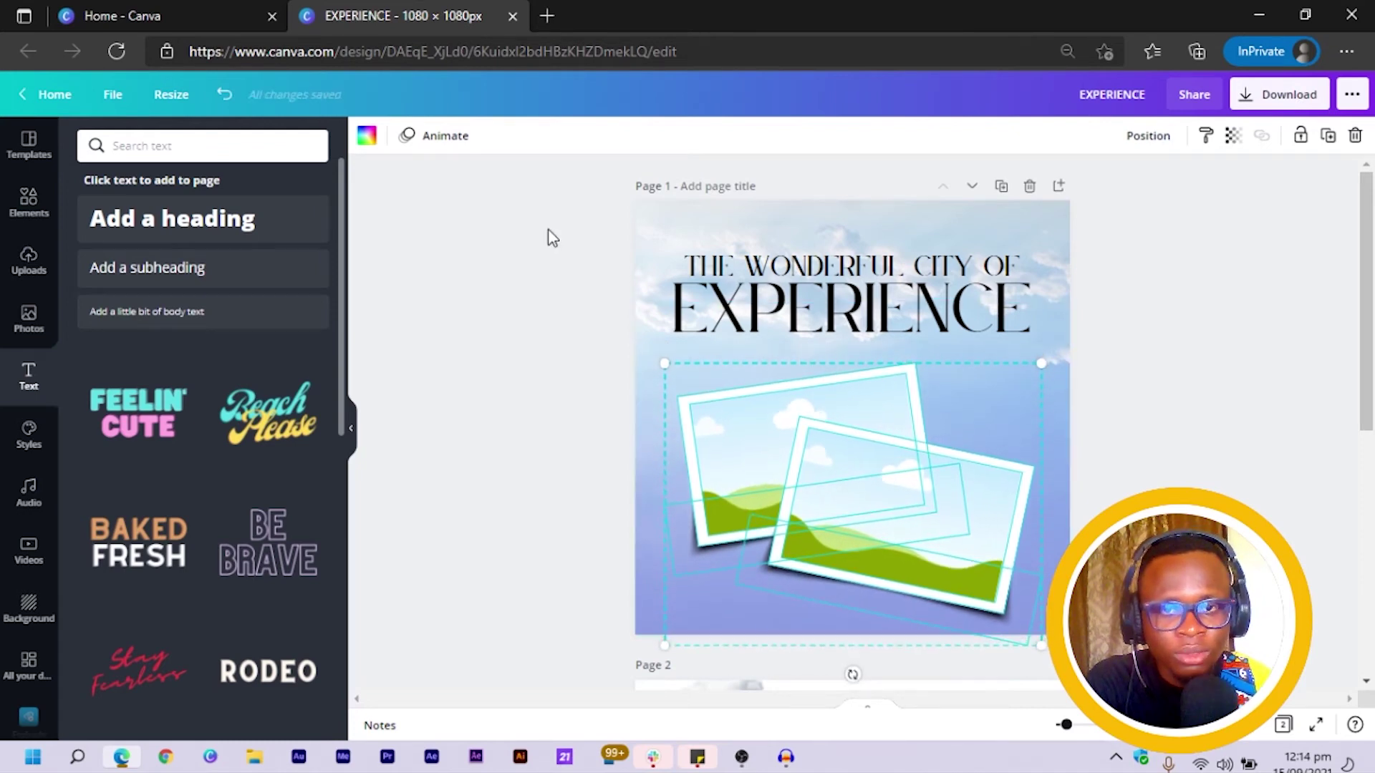
drag(546, 231, 839, 320)
key(shift+Down)
key(shift+Down)
key(shift+Down)
key(shift+Down)
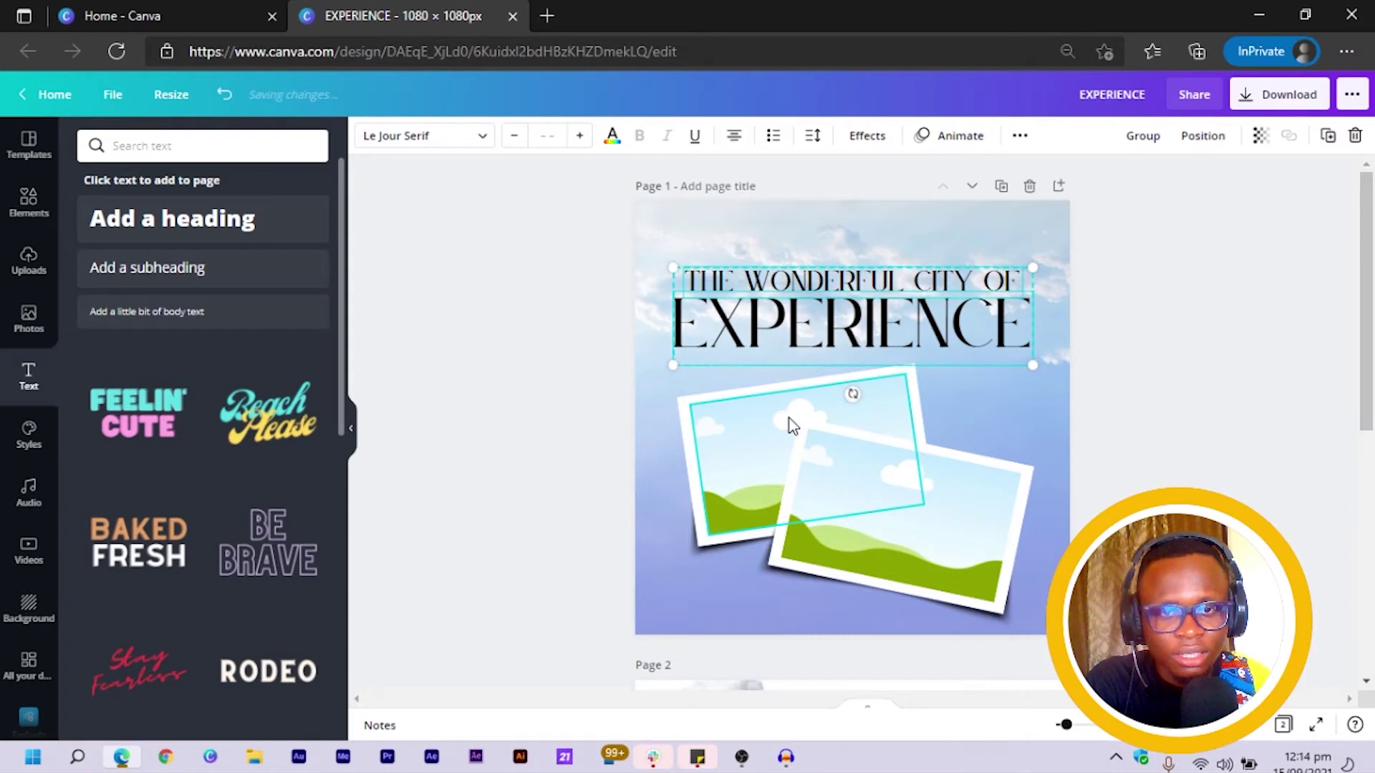
click(462, 356)
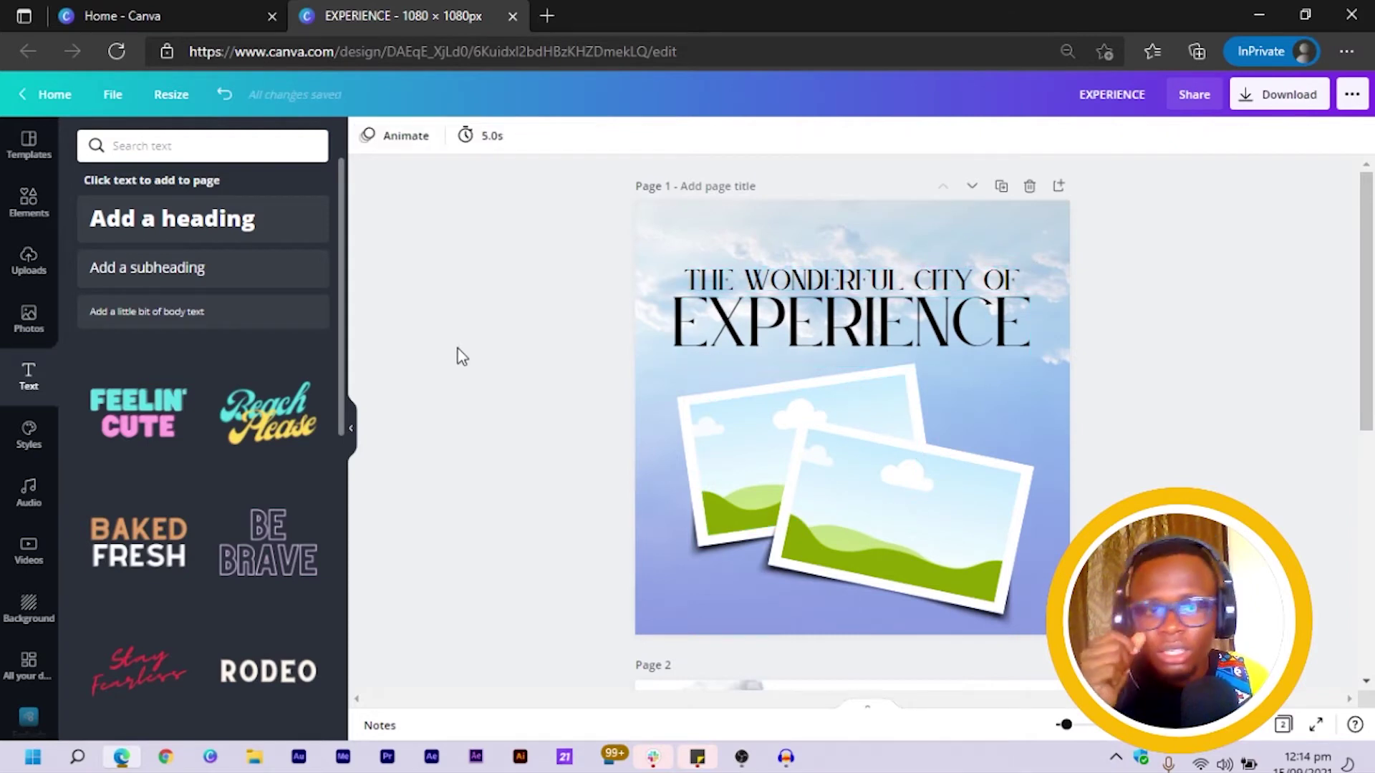
Search the fonts for "SERIF" and set the EXPERIENCE heading in DM Serif Display
click(734, 350)
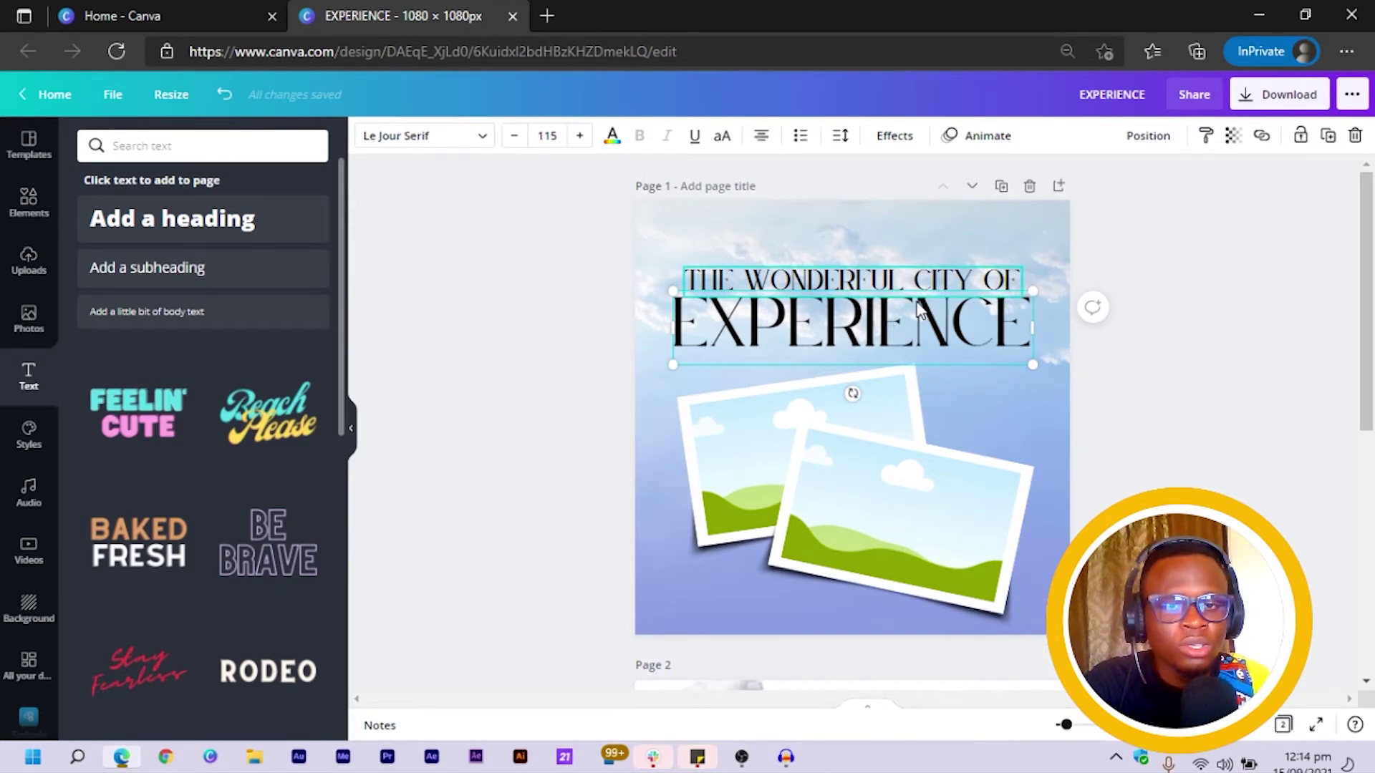
click(407, 141)
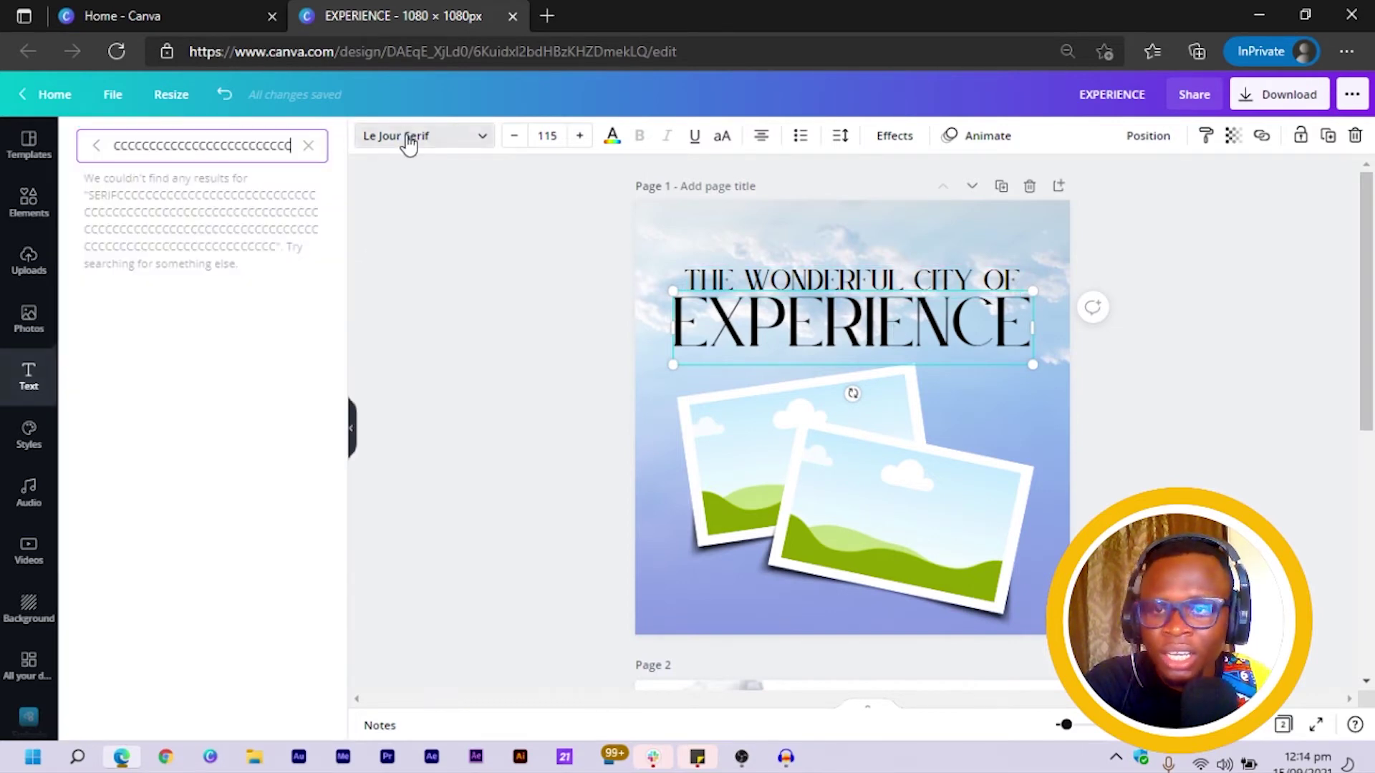
click(309, 146)
text(SERIF)
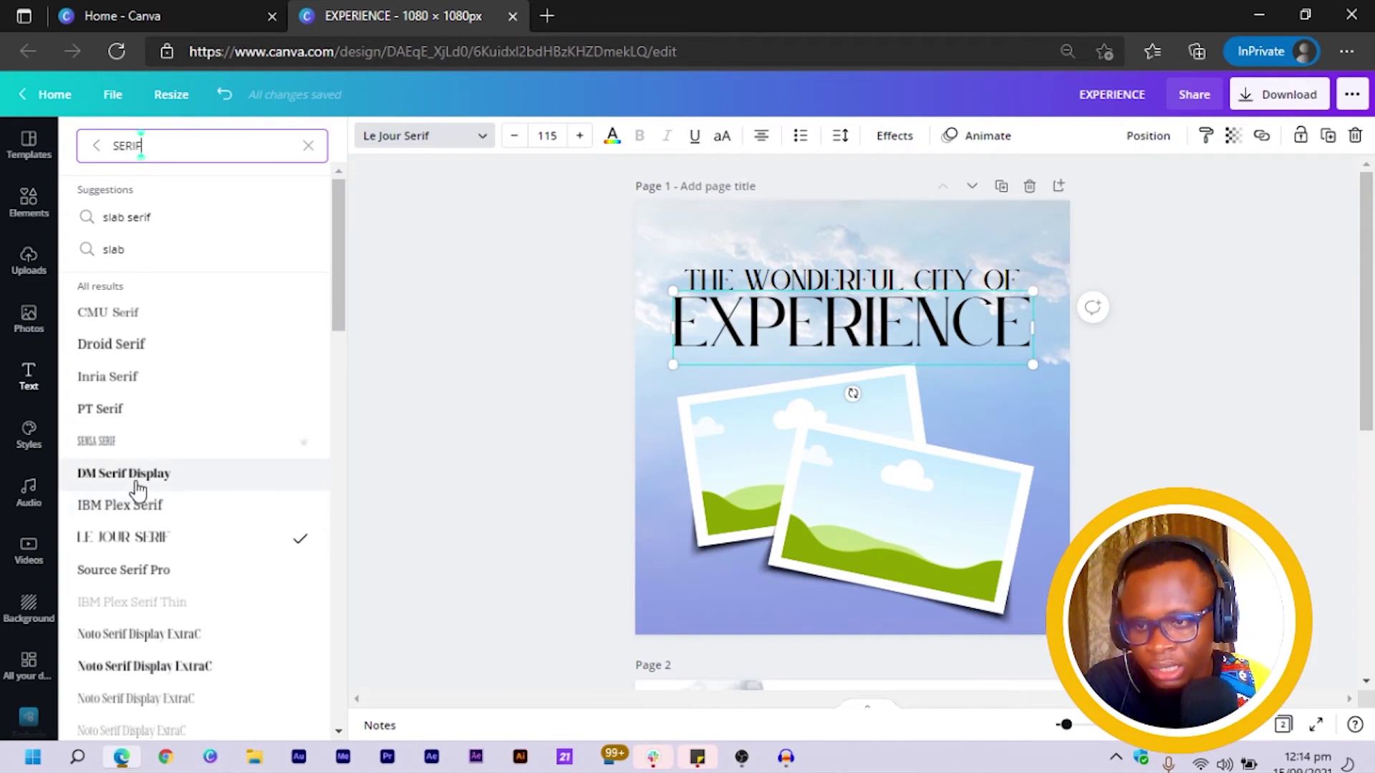
click(138, 476)
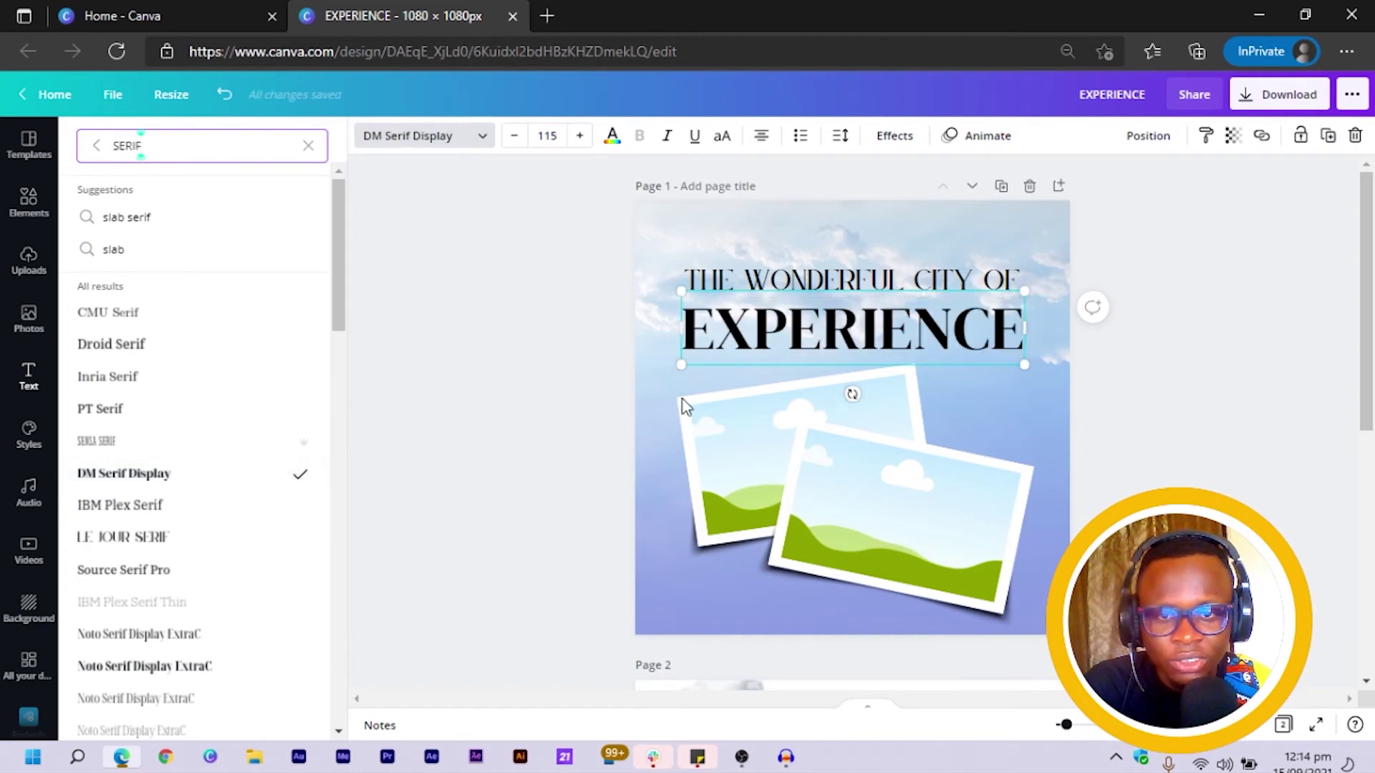
Enlarge the EXPERIENCE heading to font size 130 and move "THE WONDERFUL CITY OF" down close to it
mouse_move(676, 373)
mouse_down()
mouse_move(641, 373)
mouse_move(656, 371)
mouse_up()
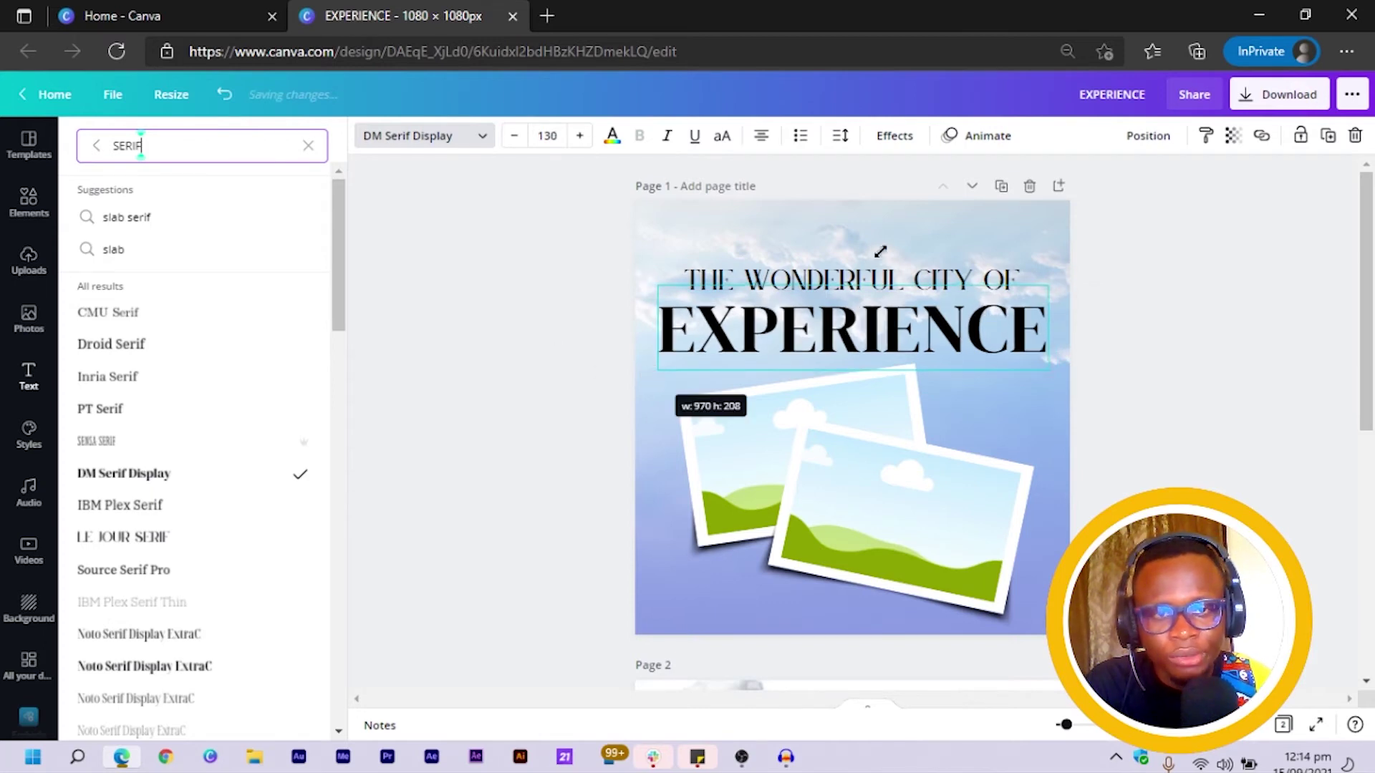
click(866, 283)
drag(866, 283, 868, 292)
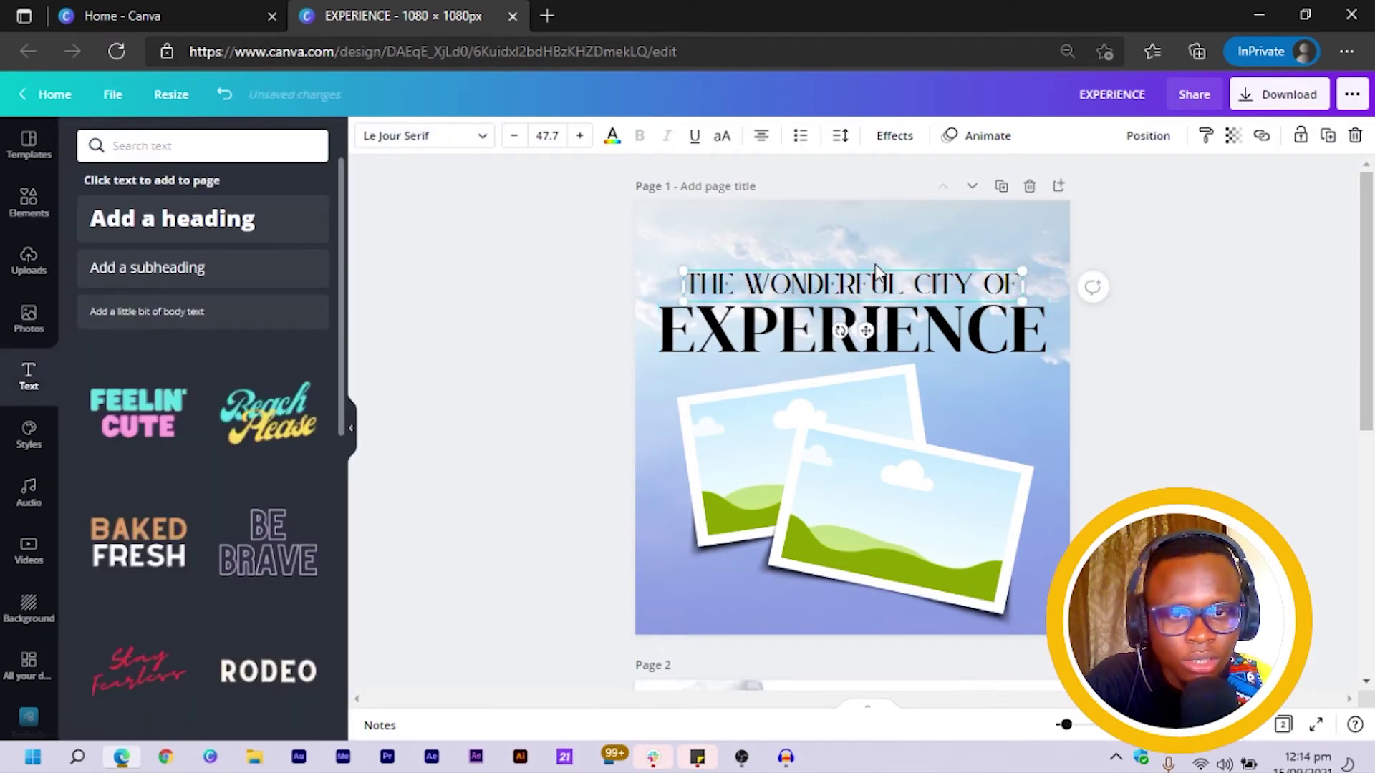
Recolour the EXPERIENCE heading from the periwinkle photo colour to a custom dark navy, #131E4B
click(835, 326)
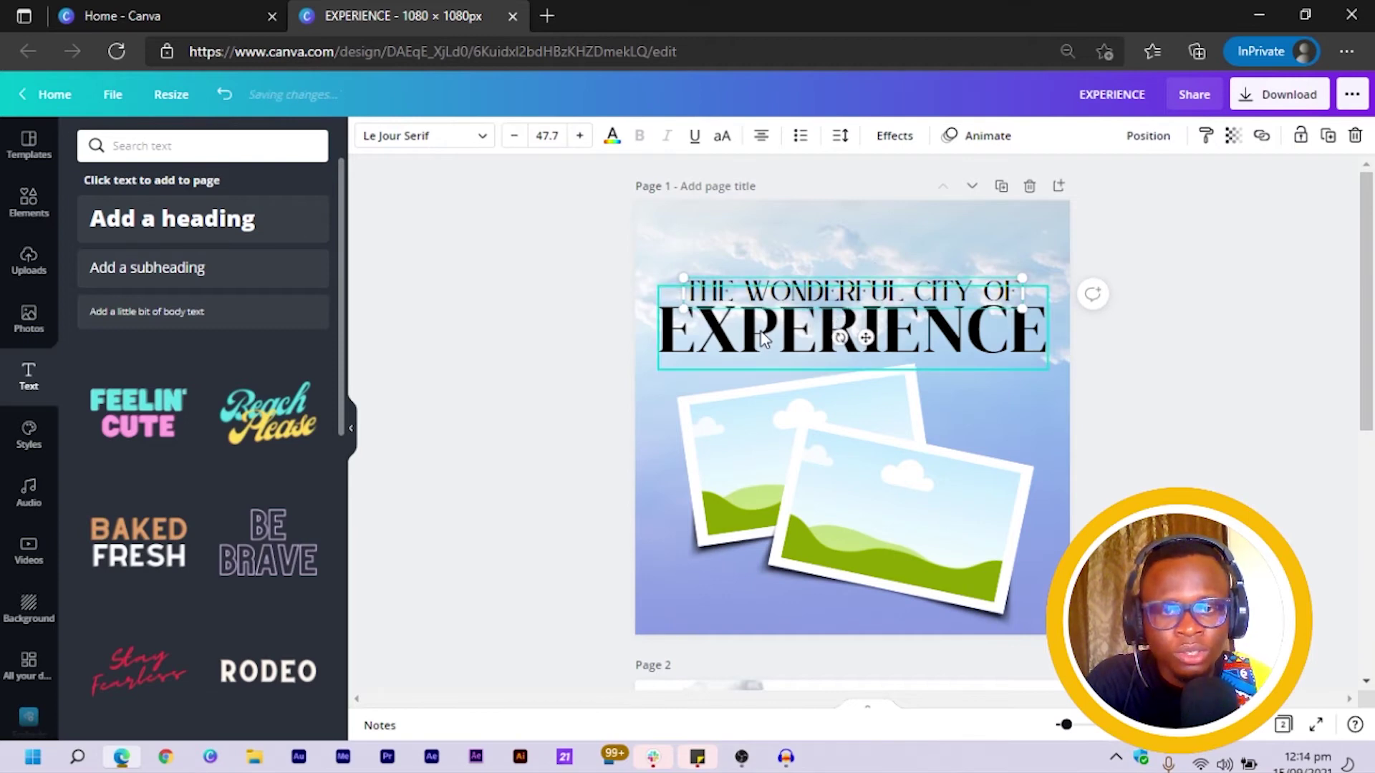
click(612, 135)
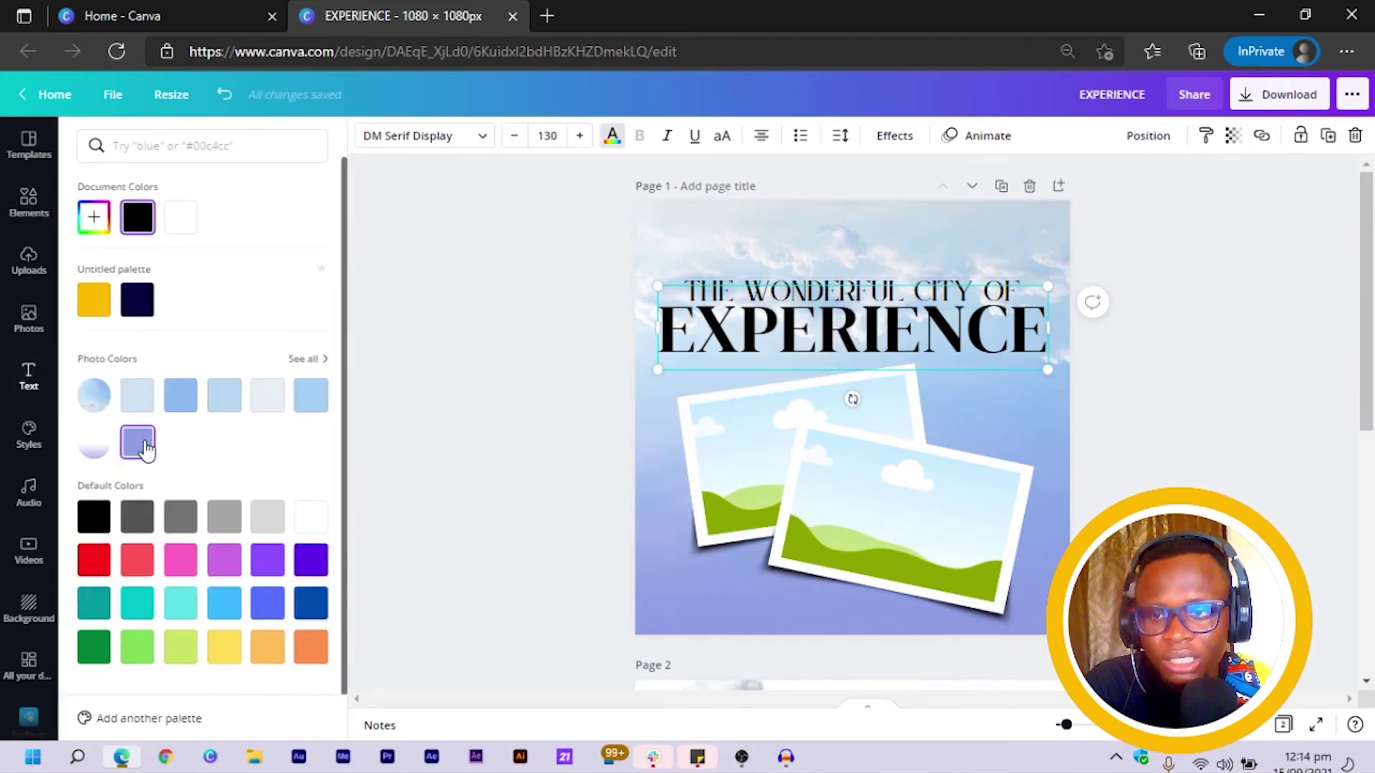
click(138, 443)
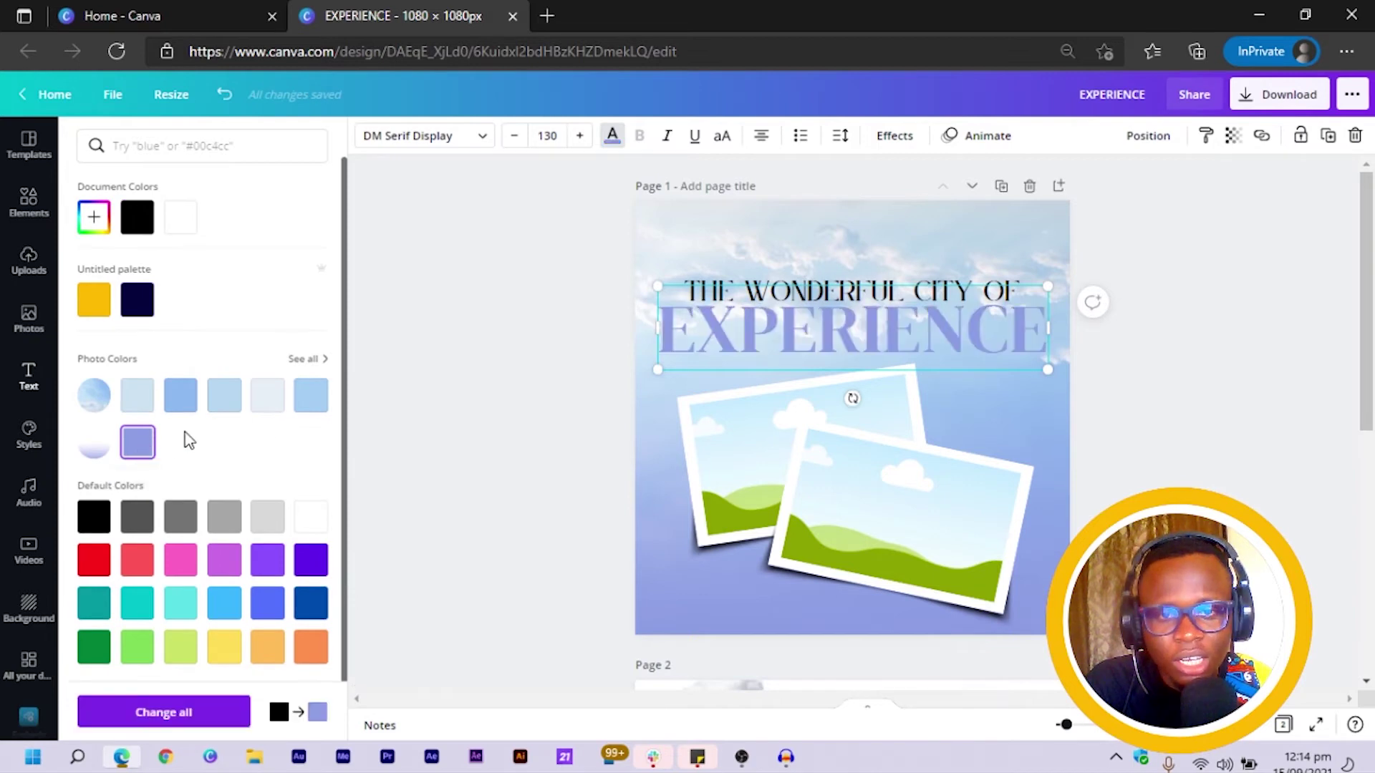
click(613, 138)
click(612, 138)
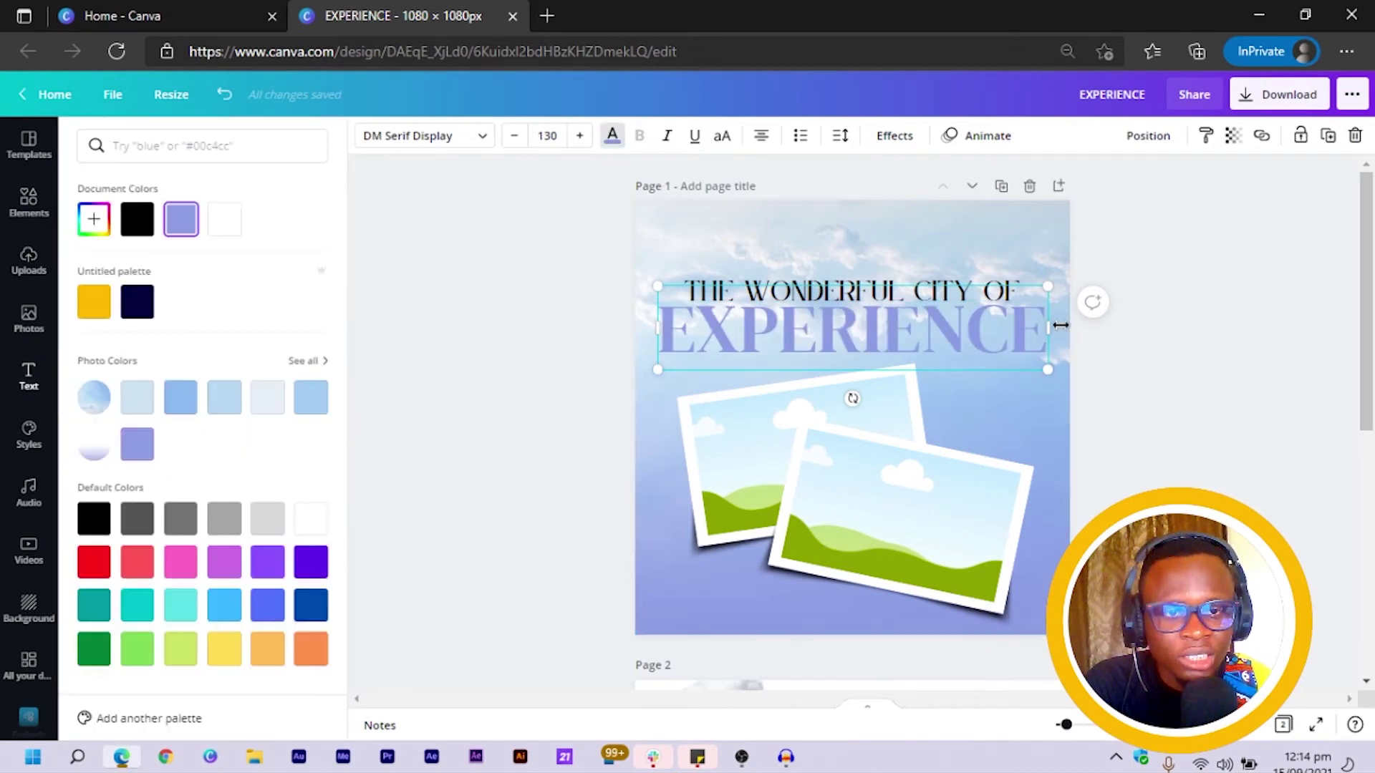
click(94, 218)
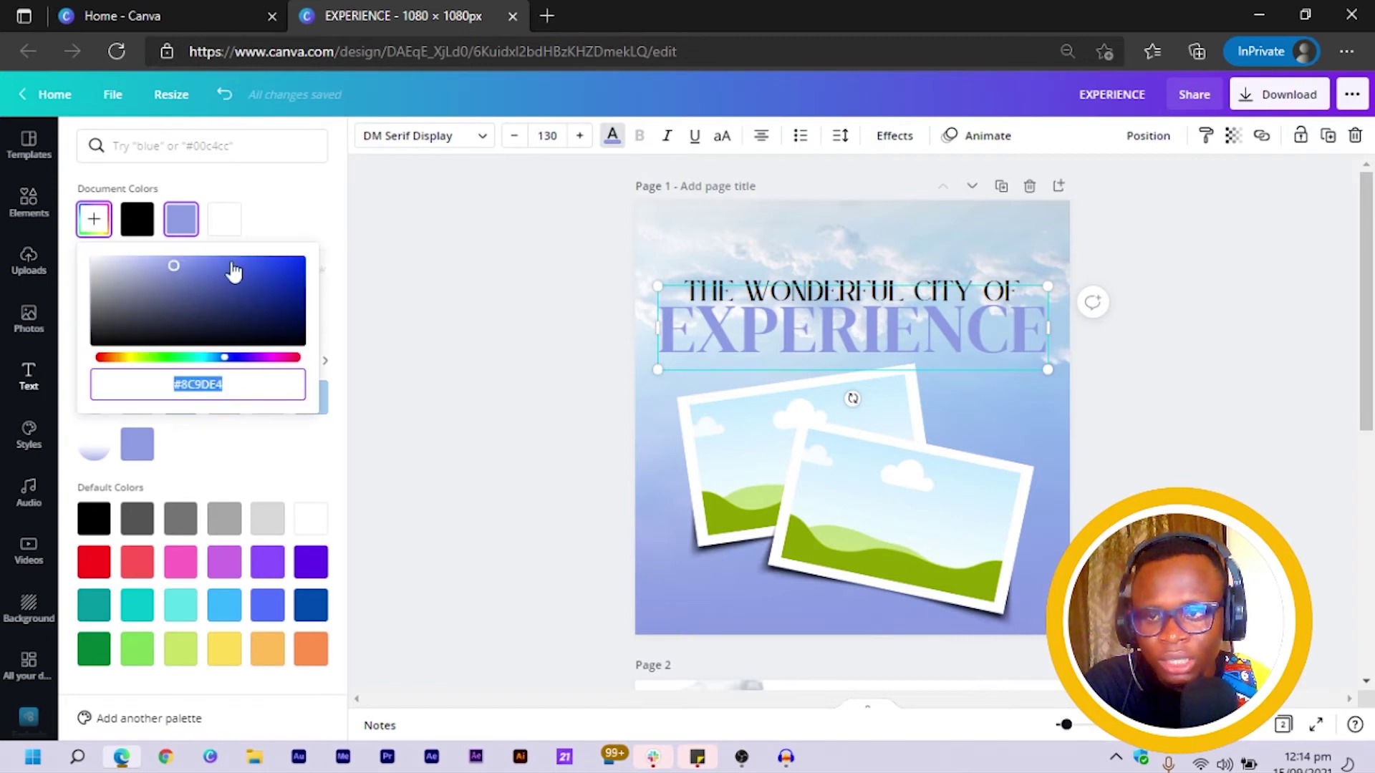
drag(175, 266, 251, 318)
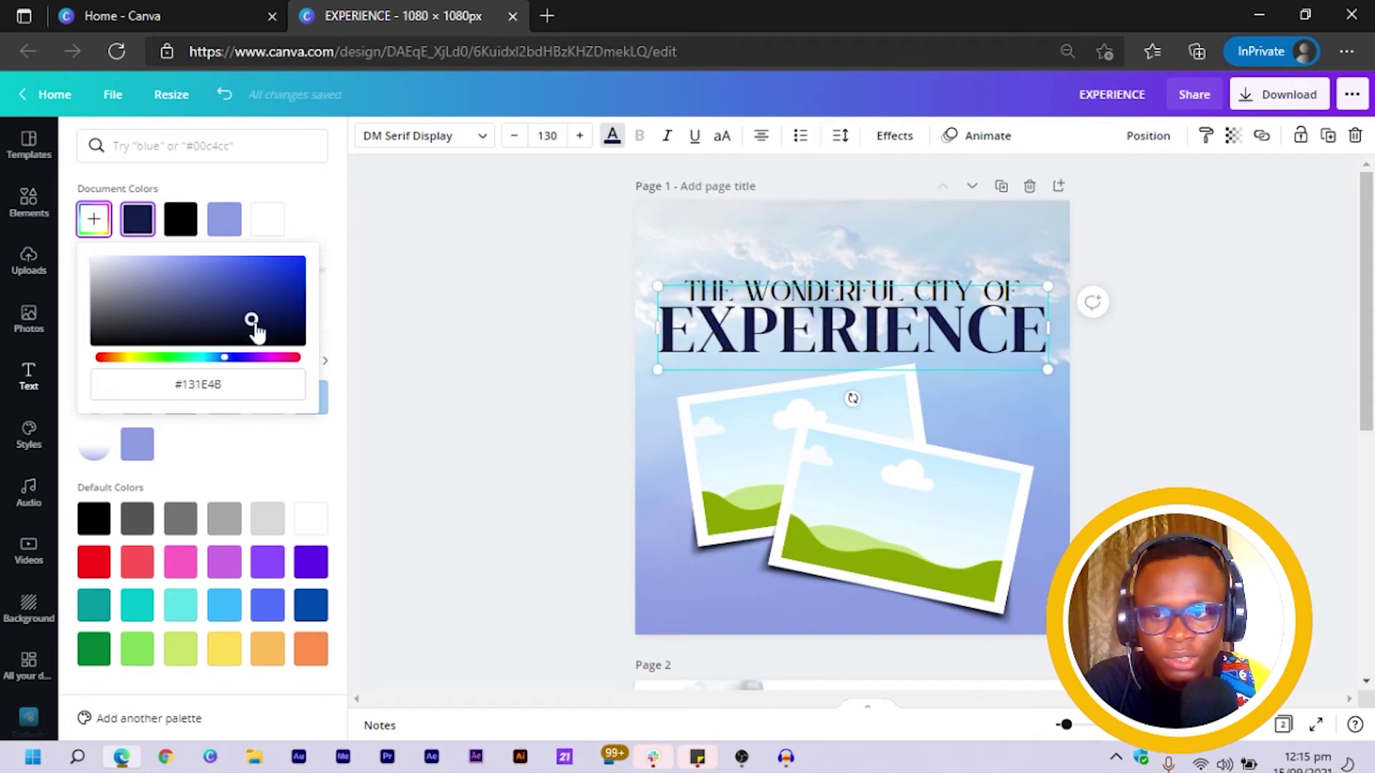
click(212, 387)
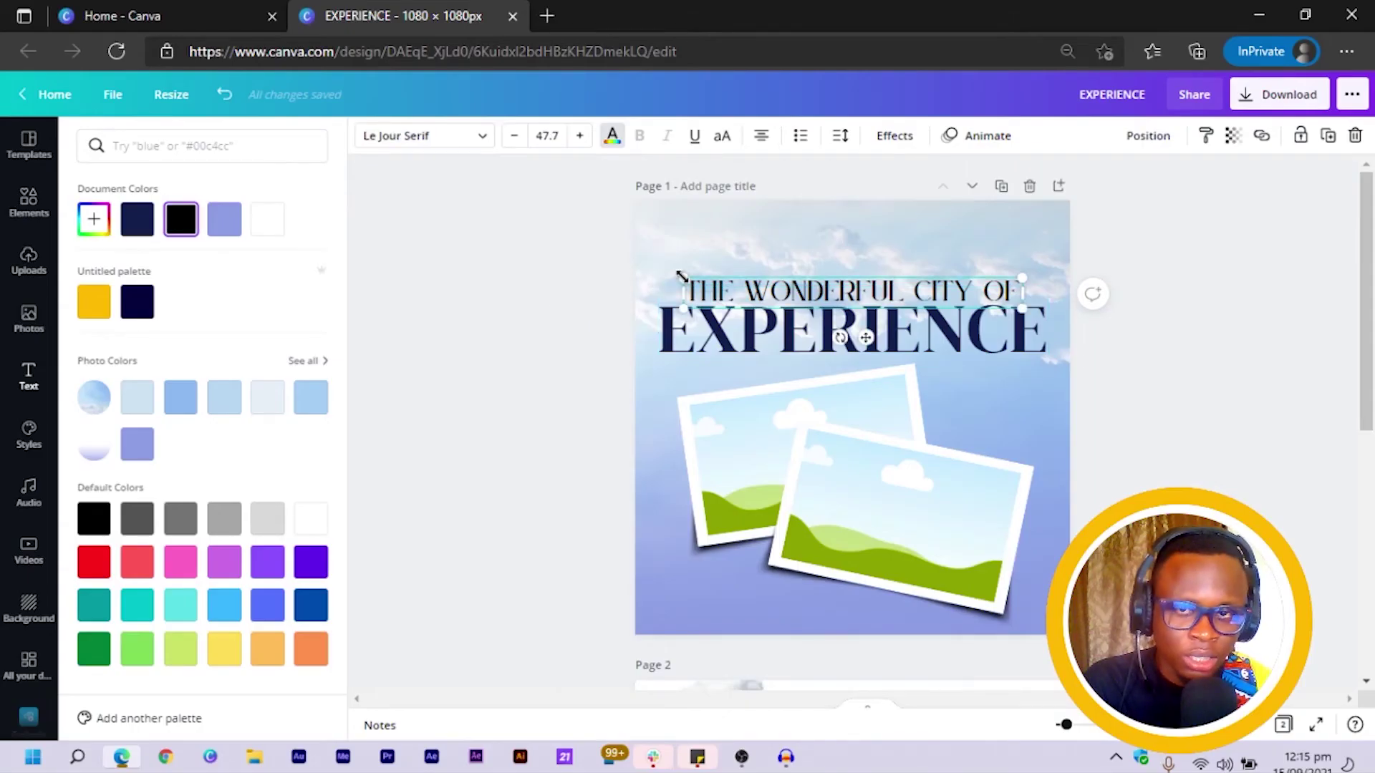
Reduce "THE WONDERFUL CITY OF" to font size 41.7 and nudge it down closer to the EXPERIENCE heading
click(517, 136)
click(517, 137)
click(517, 137)
click(517, 137)
click(517, 136)
click(517, 137)
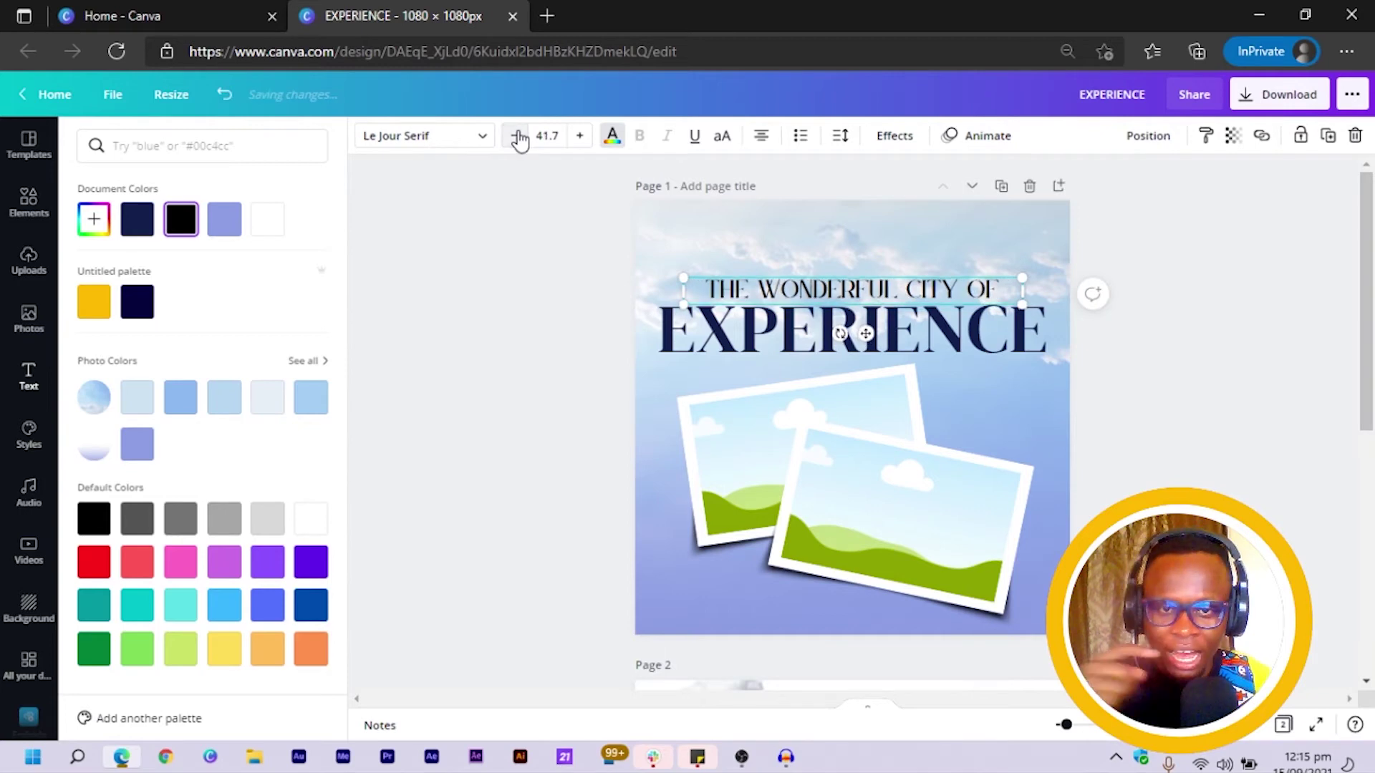
key(Escape)
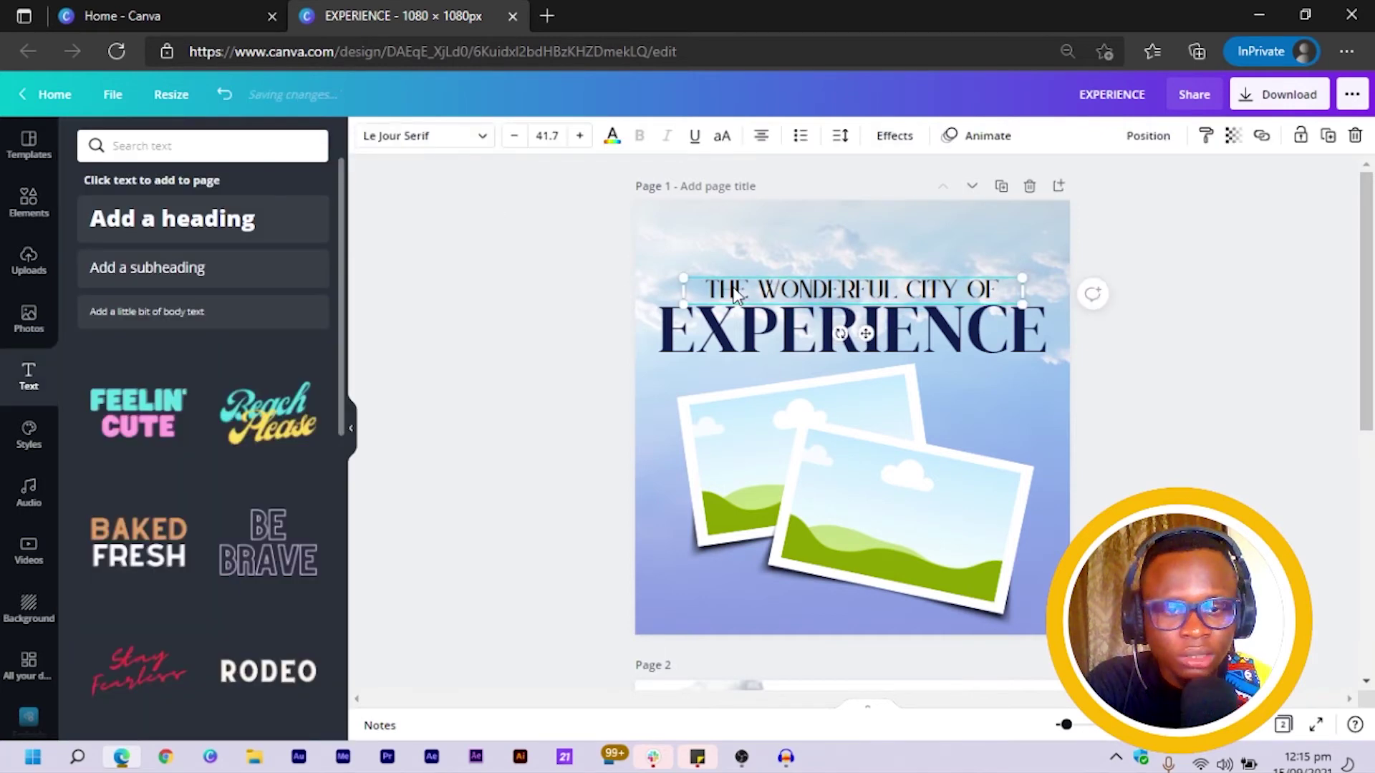
drag(735, 292, 737, 295)
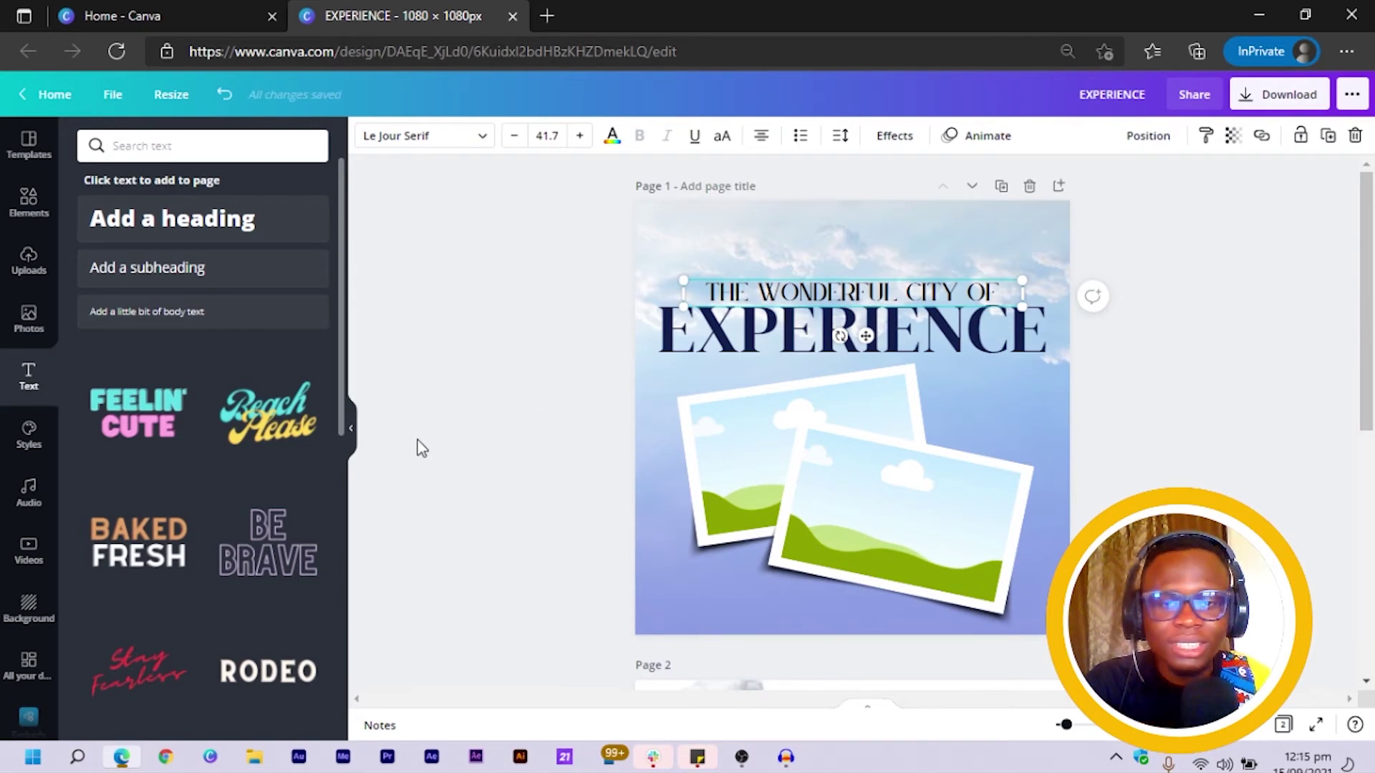
Add the uploaded white dove image, enlarge it and place it overlapping the lower edge of the last letters of EXPERIENCE
click(31, 290)
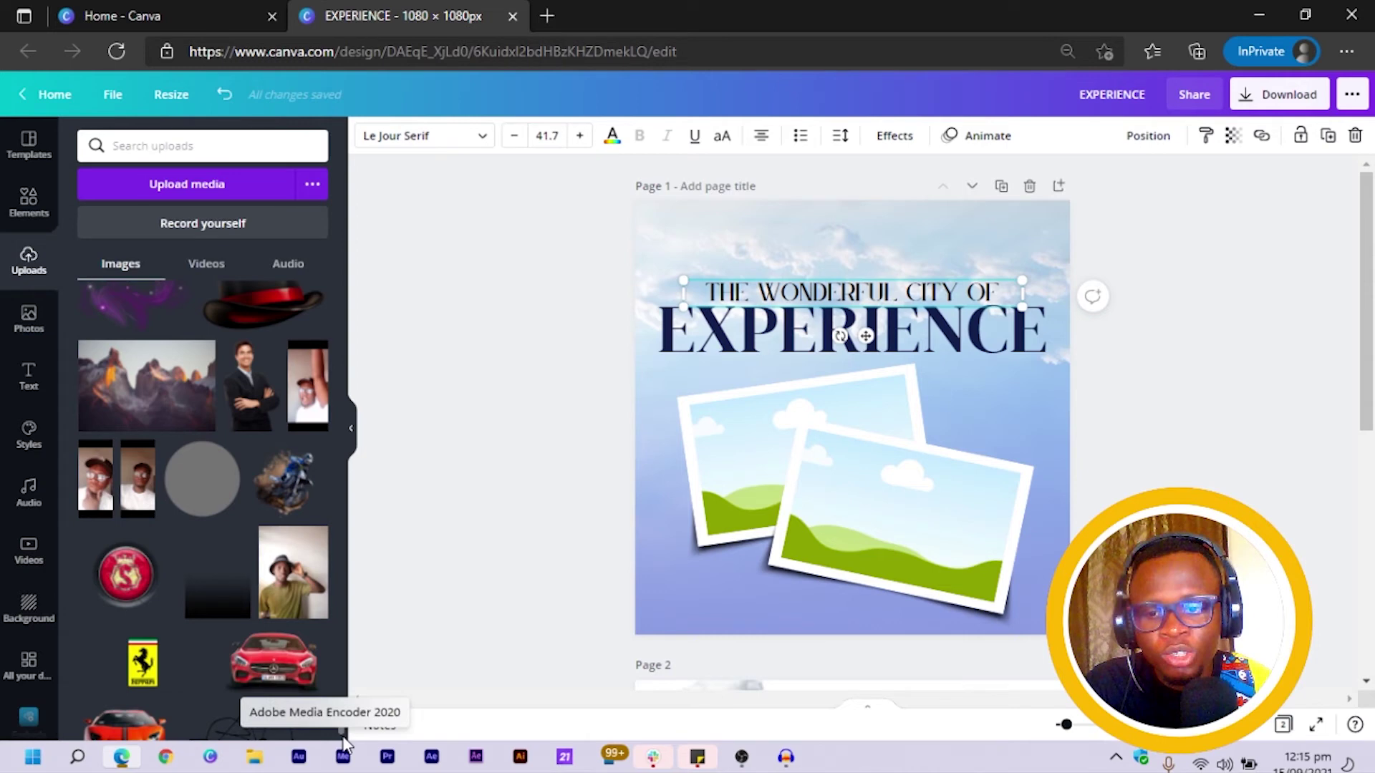
scroll(337, 562, up, 10)
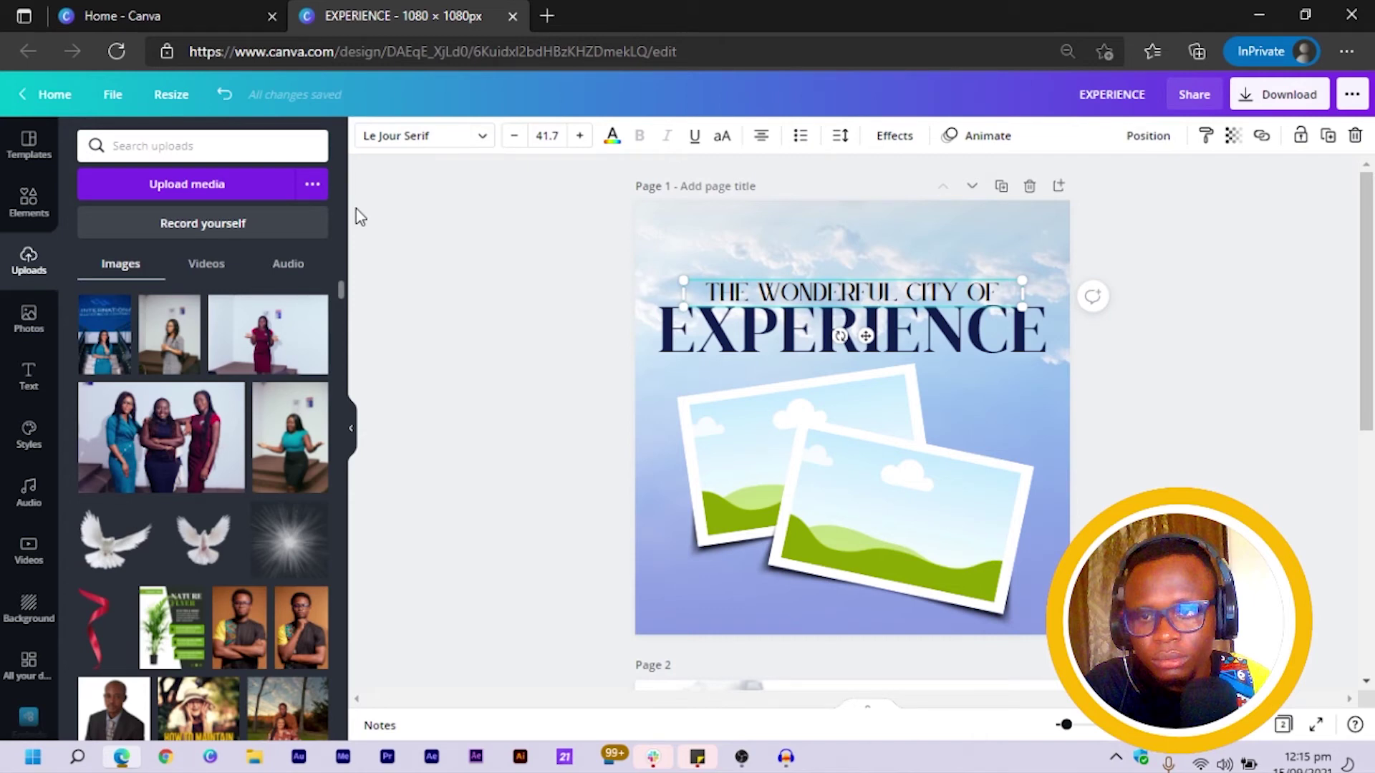
drag(115, 539, 925, 344)
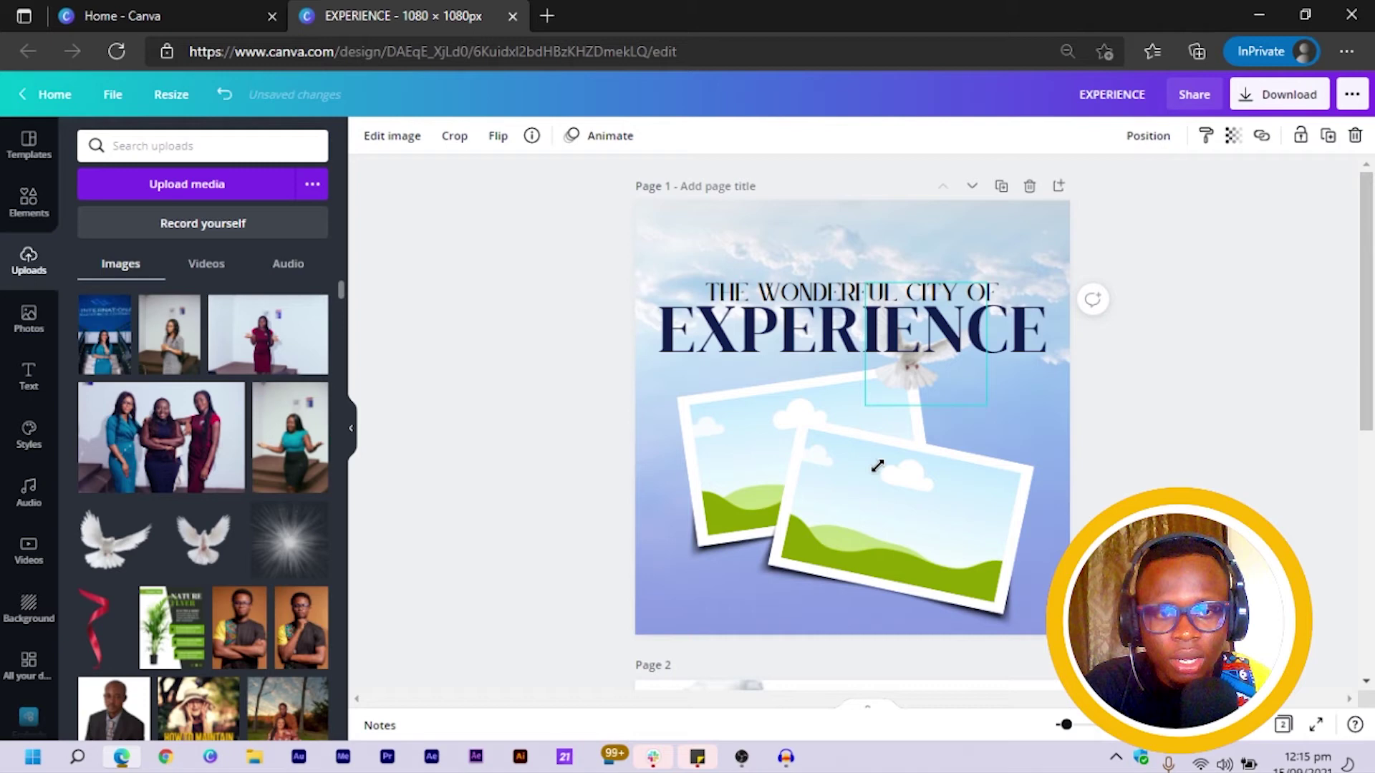
drag(909, 367, 960, 393)
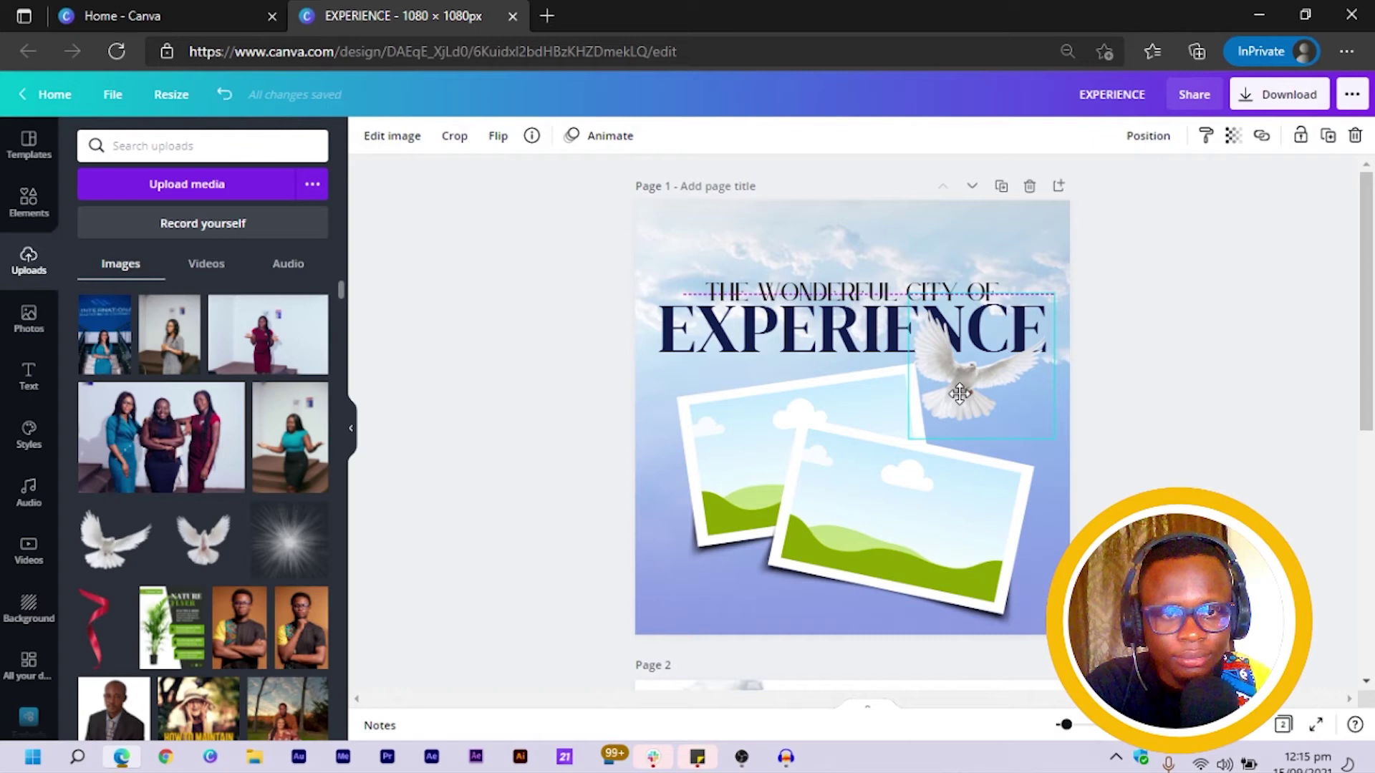
key(Escape)
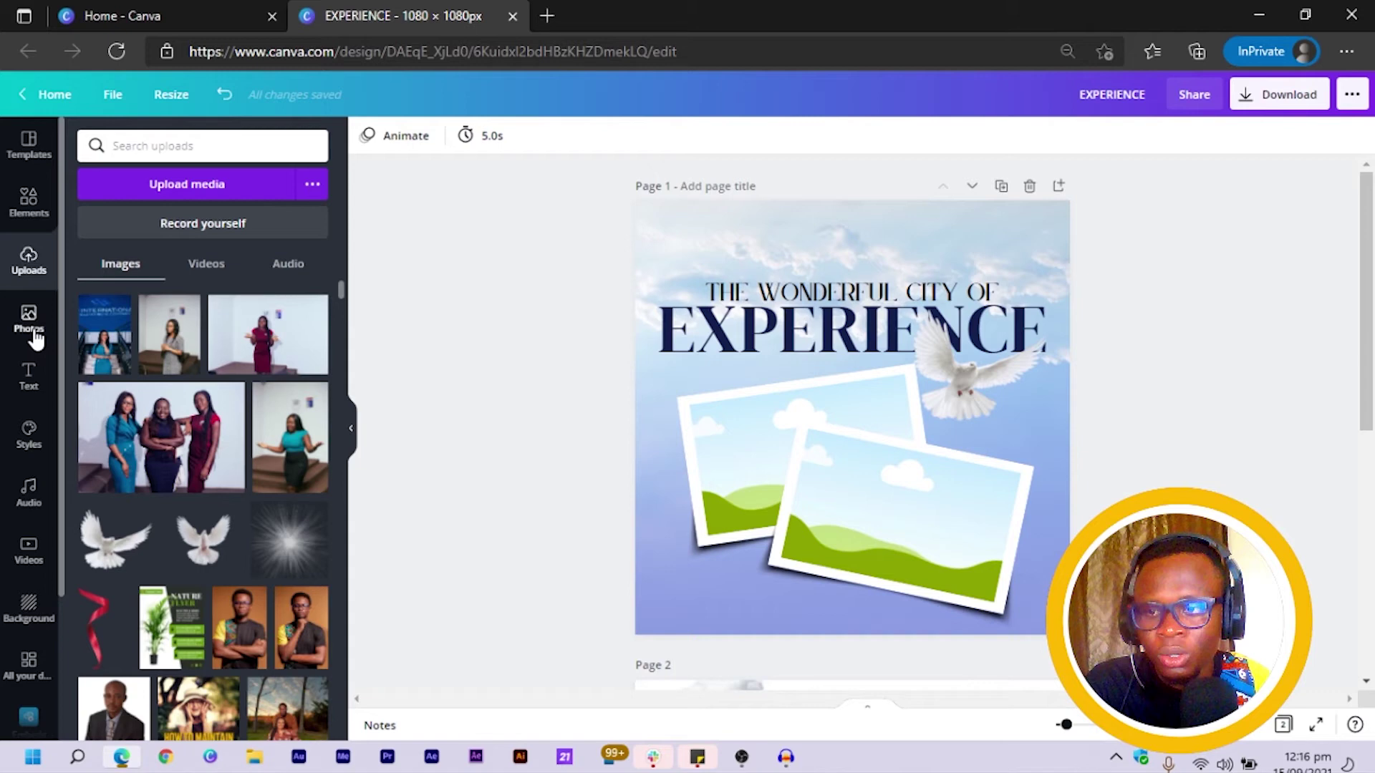
Search the photos for "mountain" and fill the front frame with the rocky peak and the back frame with the green sunset landscape
click(32, 322)
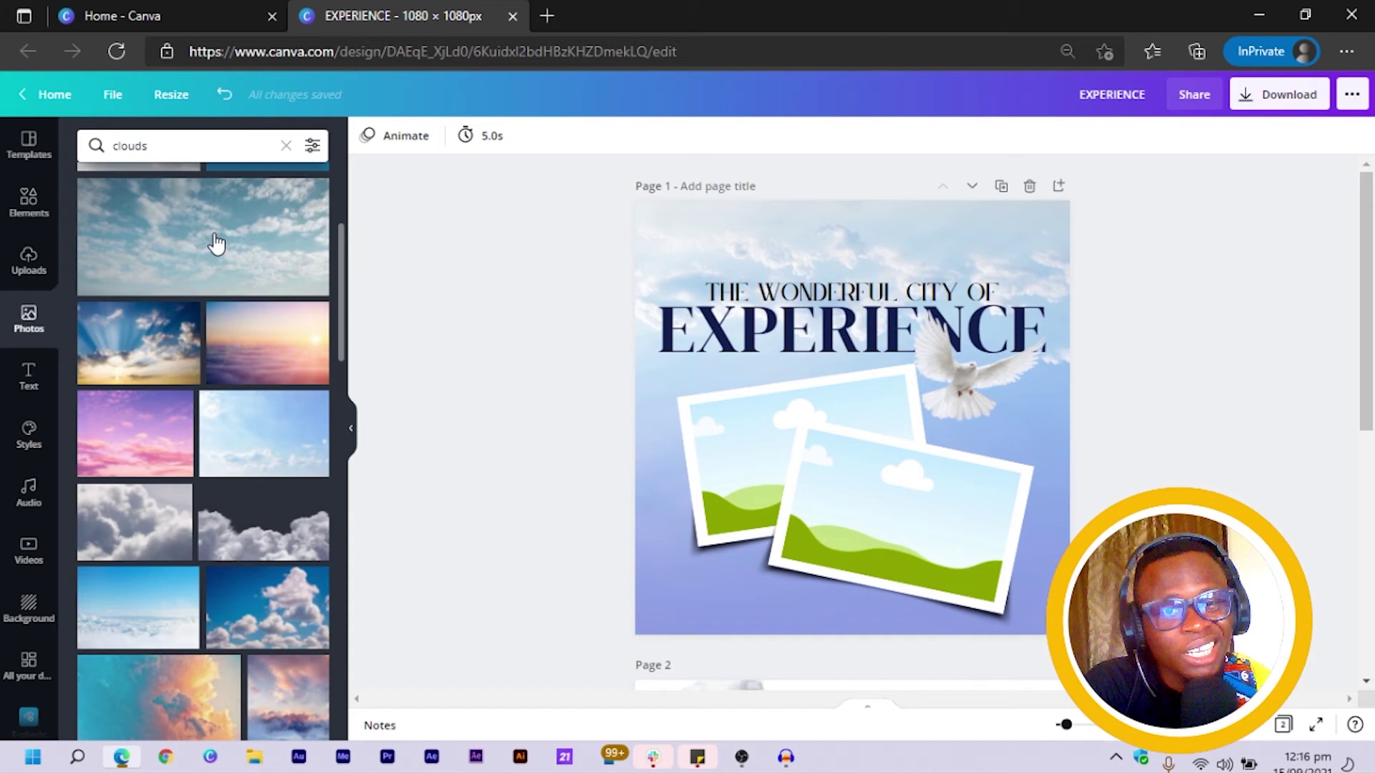
click(202, 148)
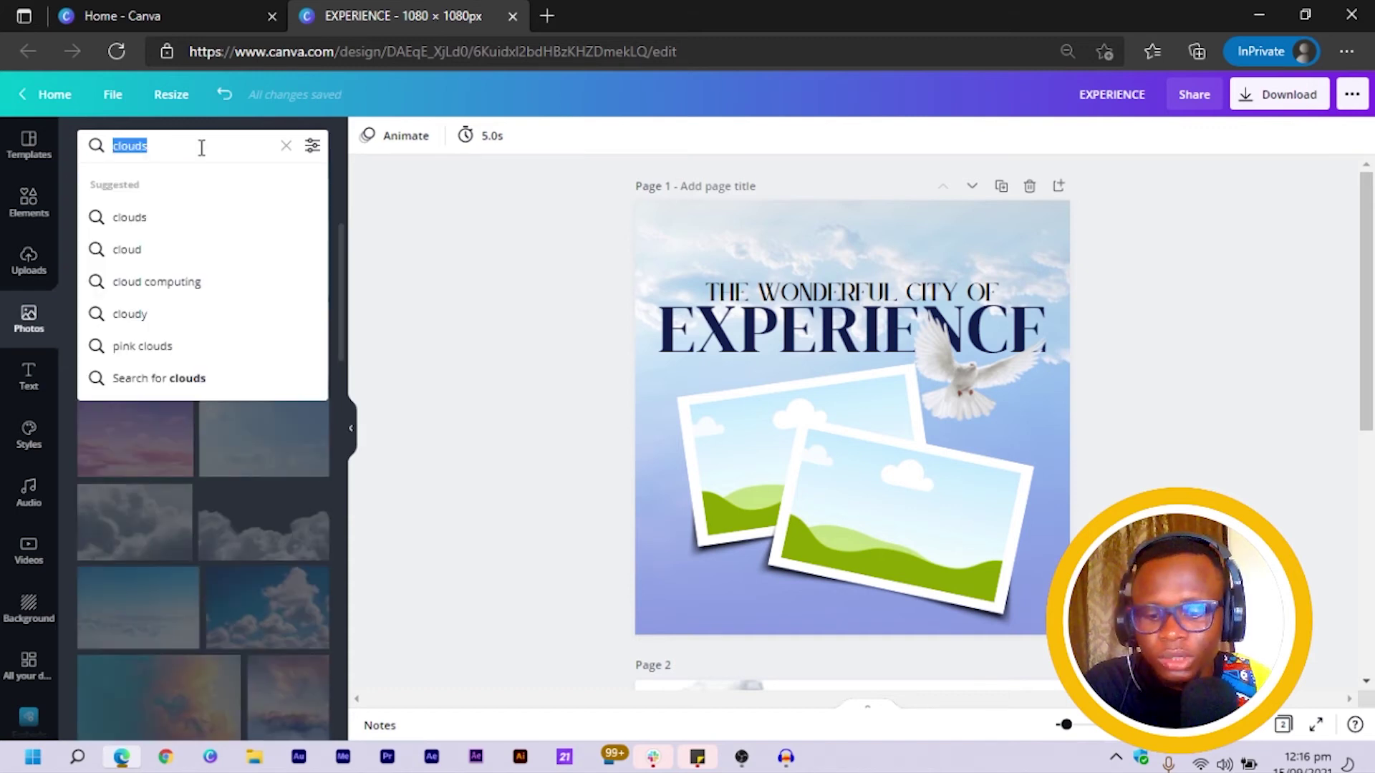
text(MOUNTAIN)
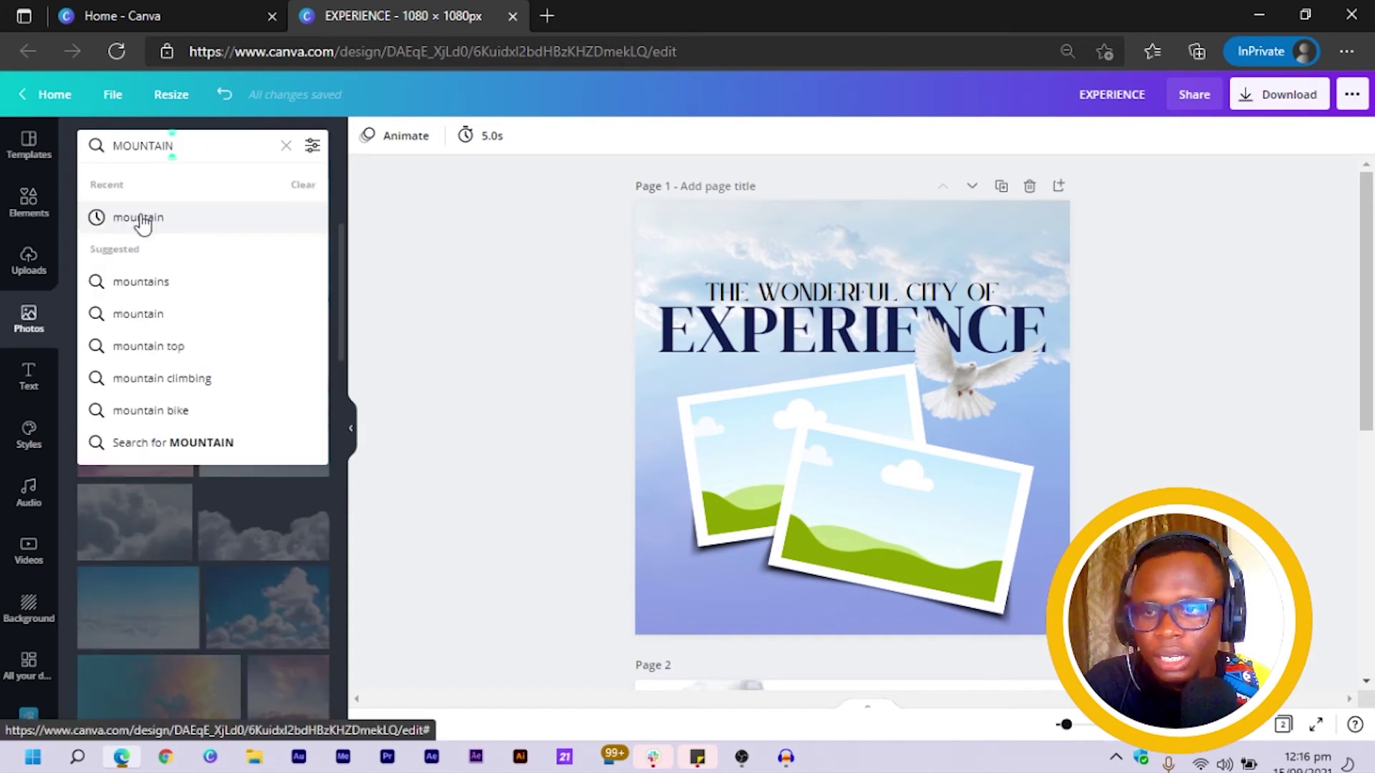
click(140, 218)
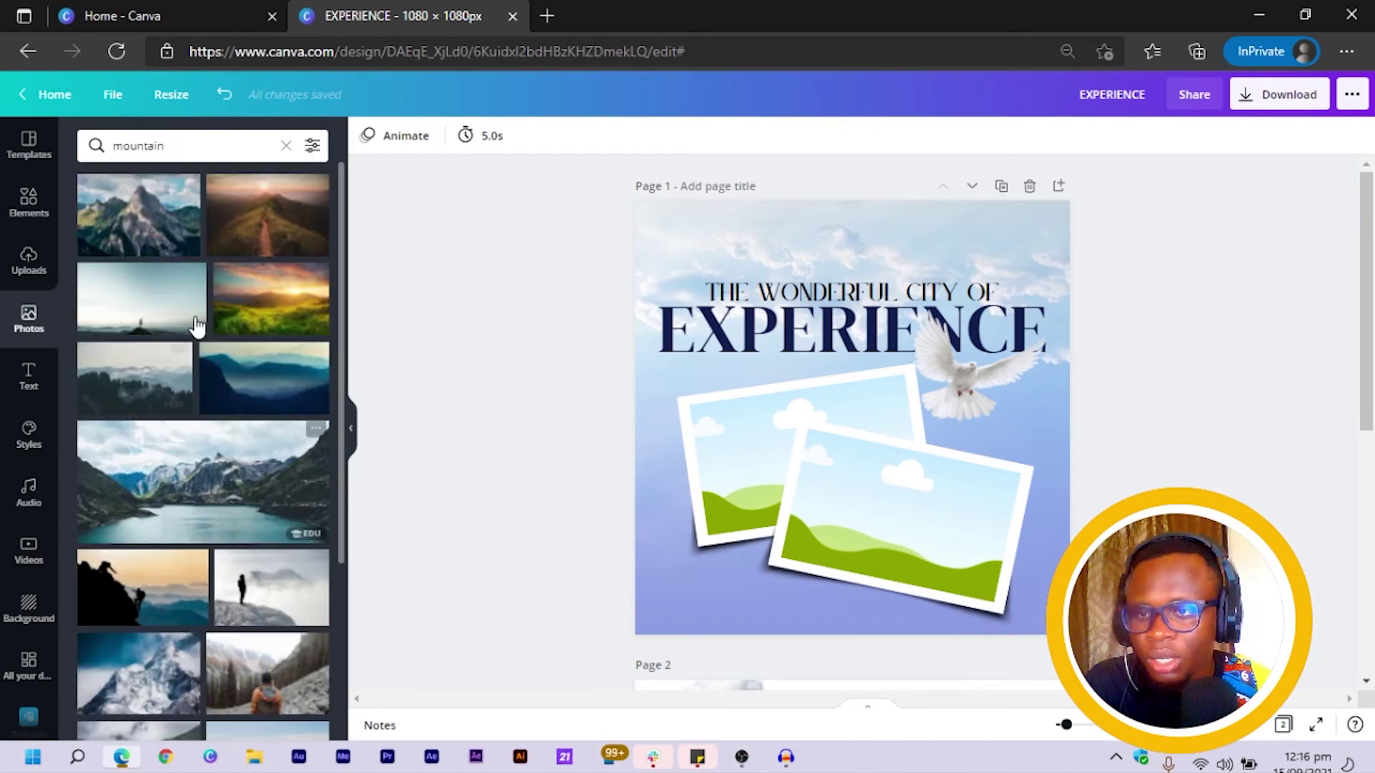
drag(566, 413, 840, 507)
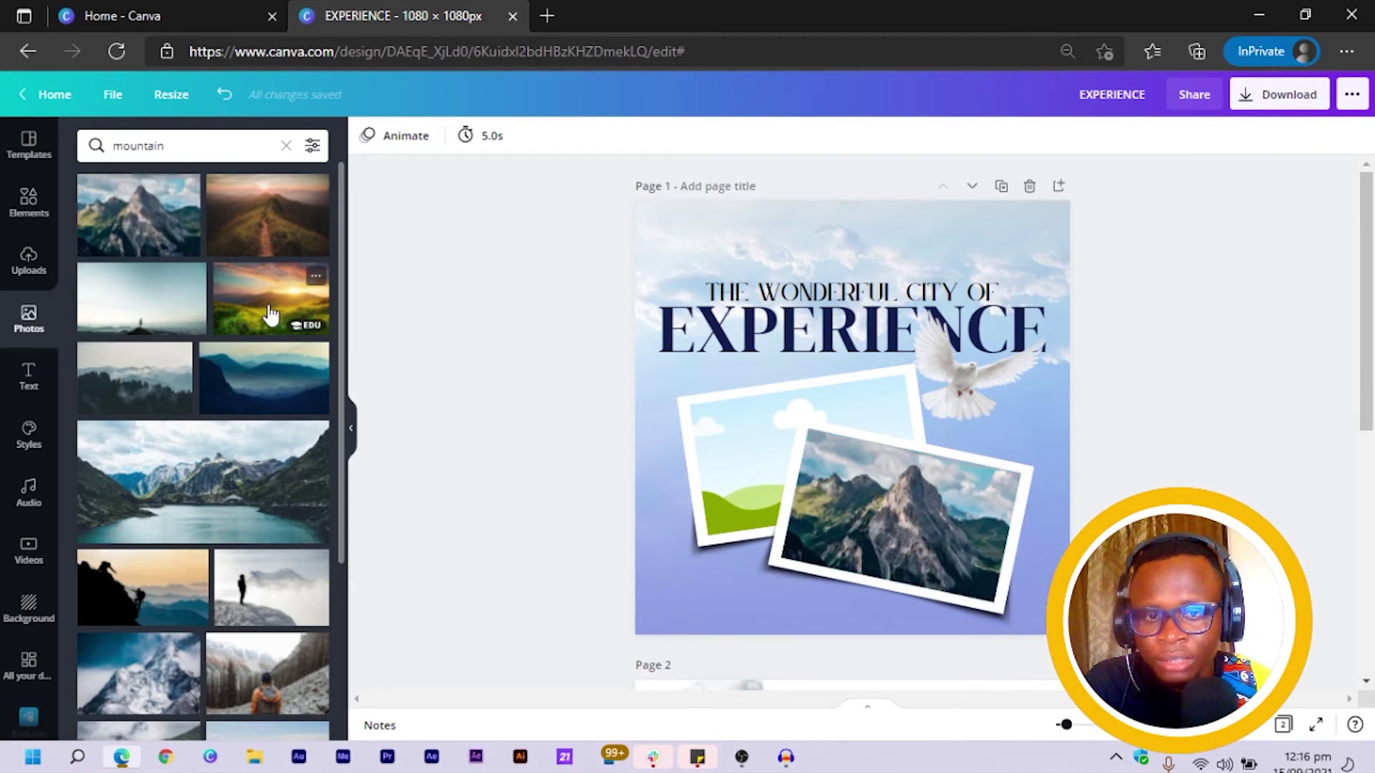
drag(270, 309, 707, 454)
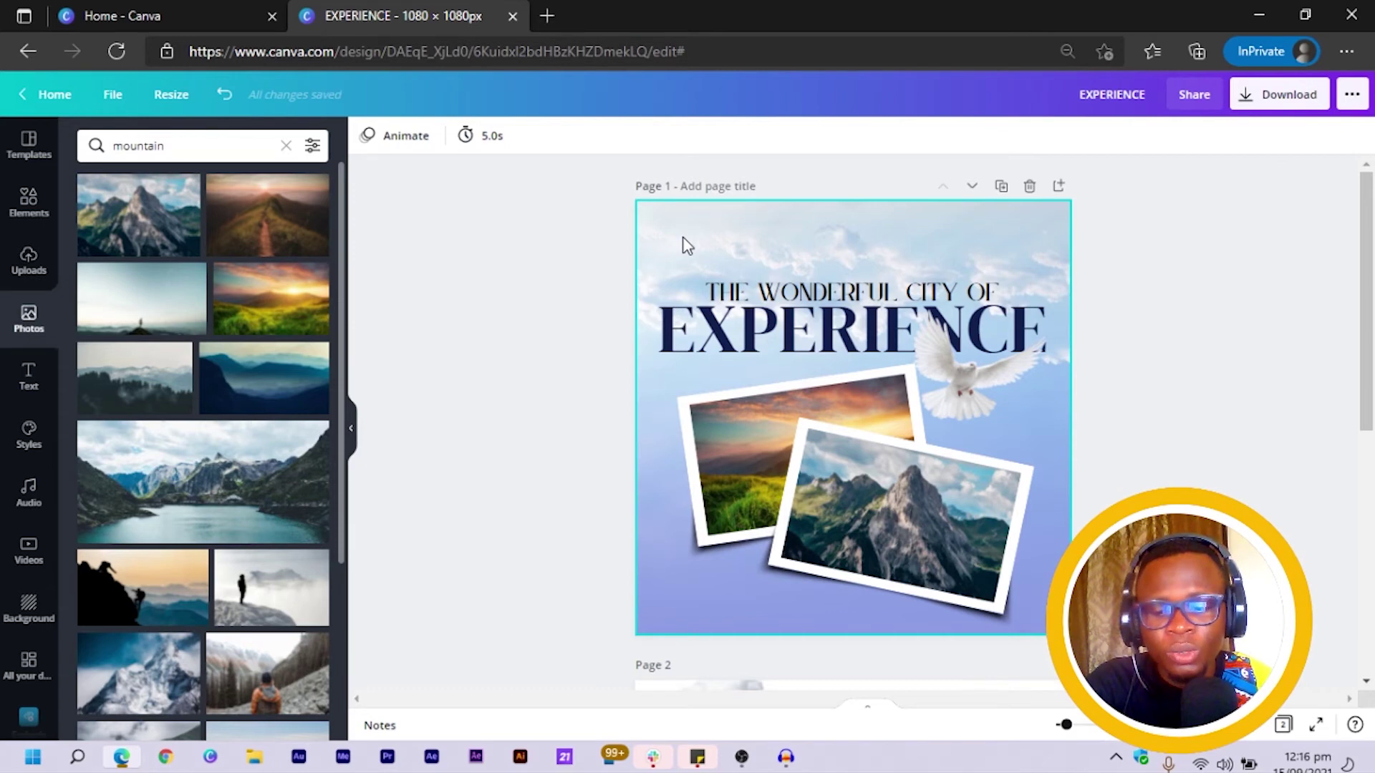
Add a "$100" text, scale it down to font size 79.6 and place it just below the back photo frame's lower-left corner
key(t)
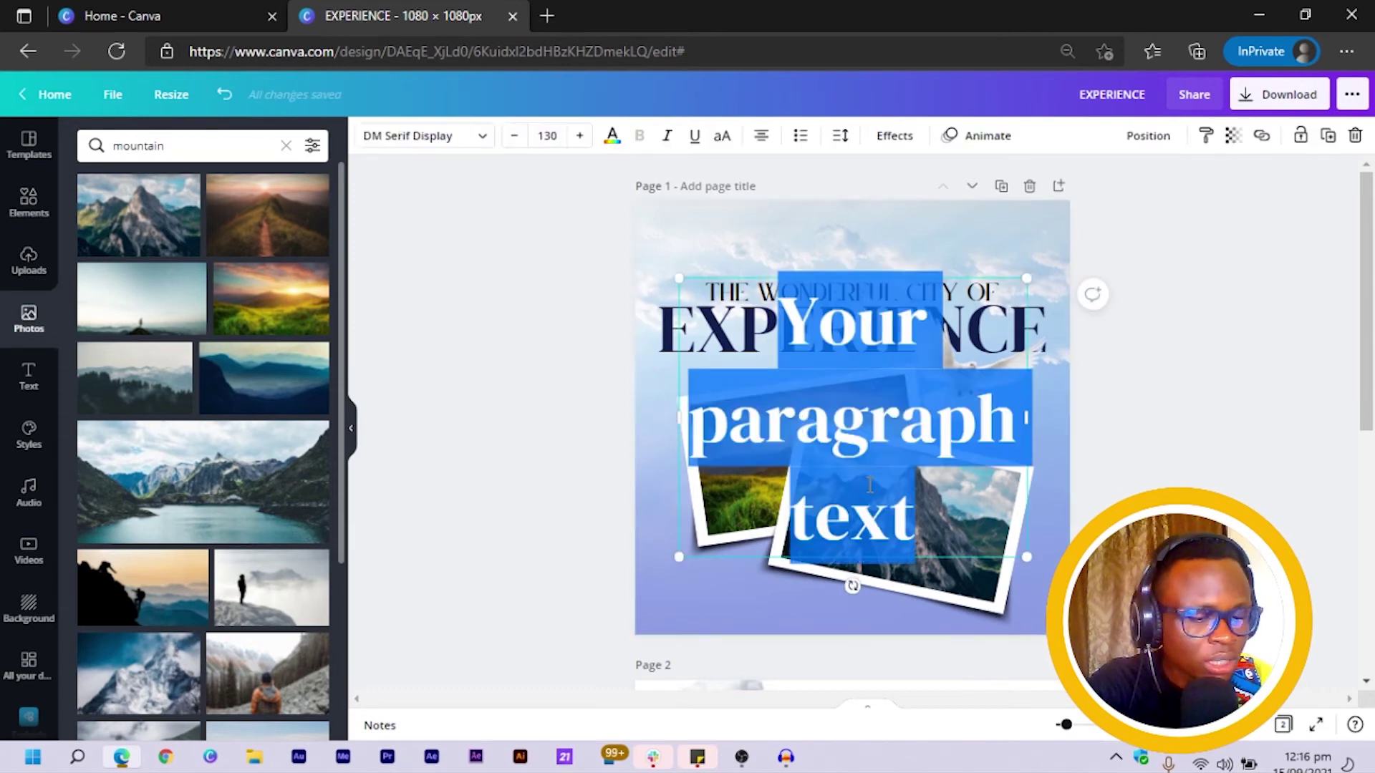
text(S)
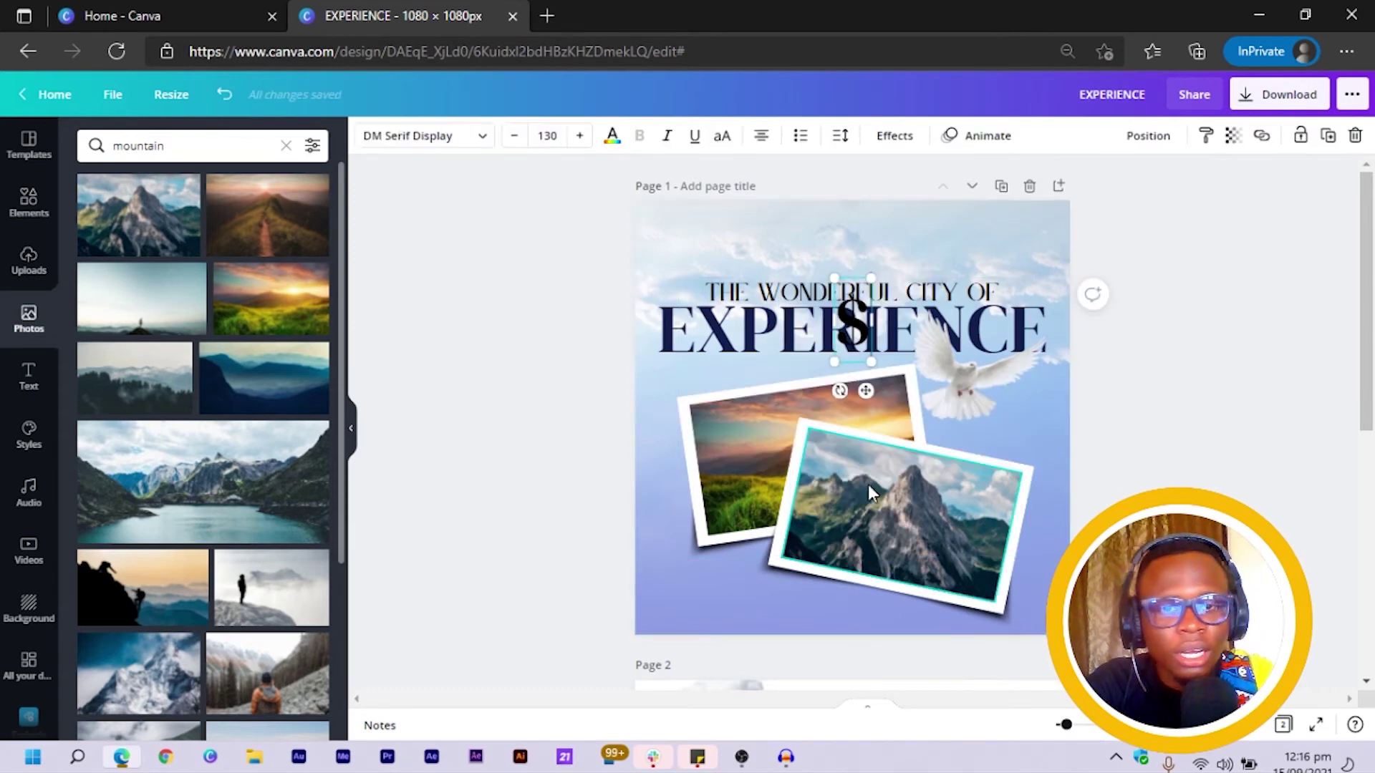
text(100)
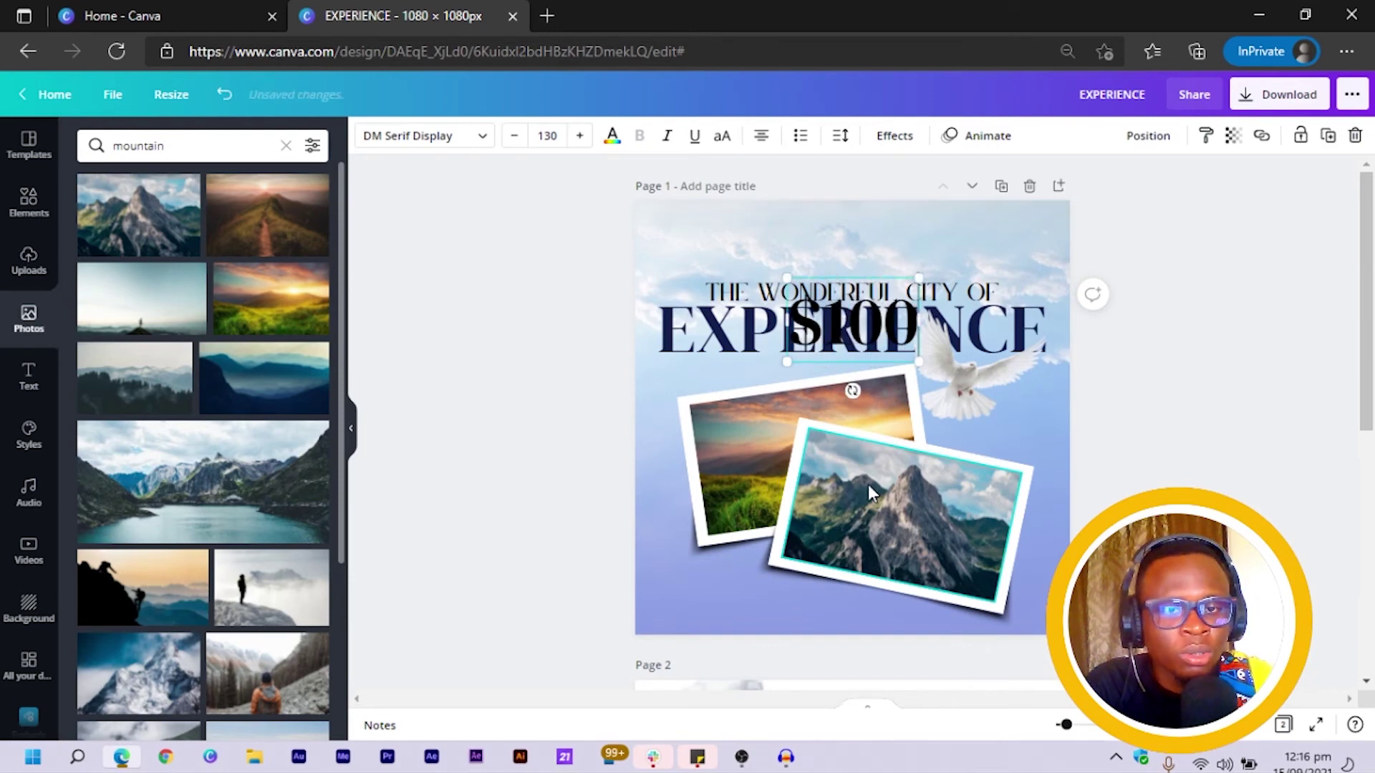
click(564, 383)
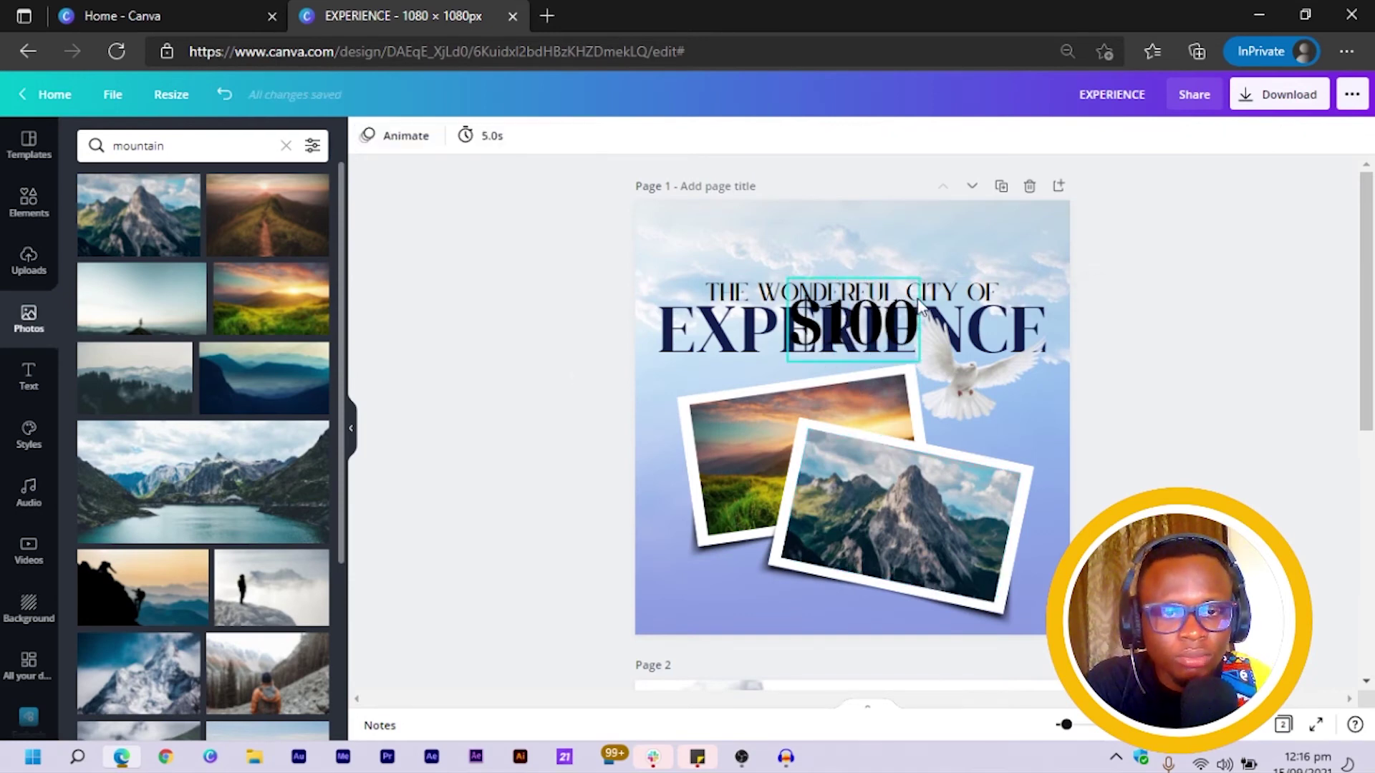
drag(913, 294, 737, 570)
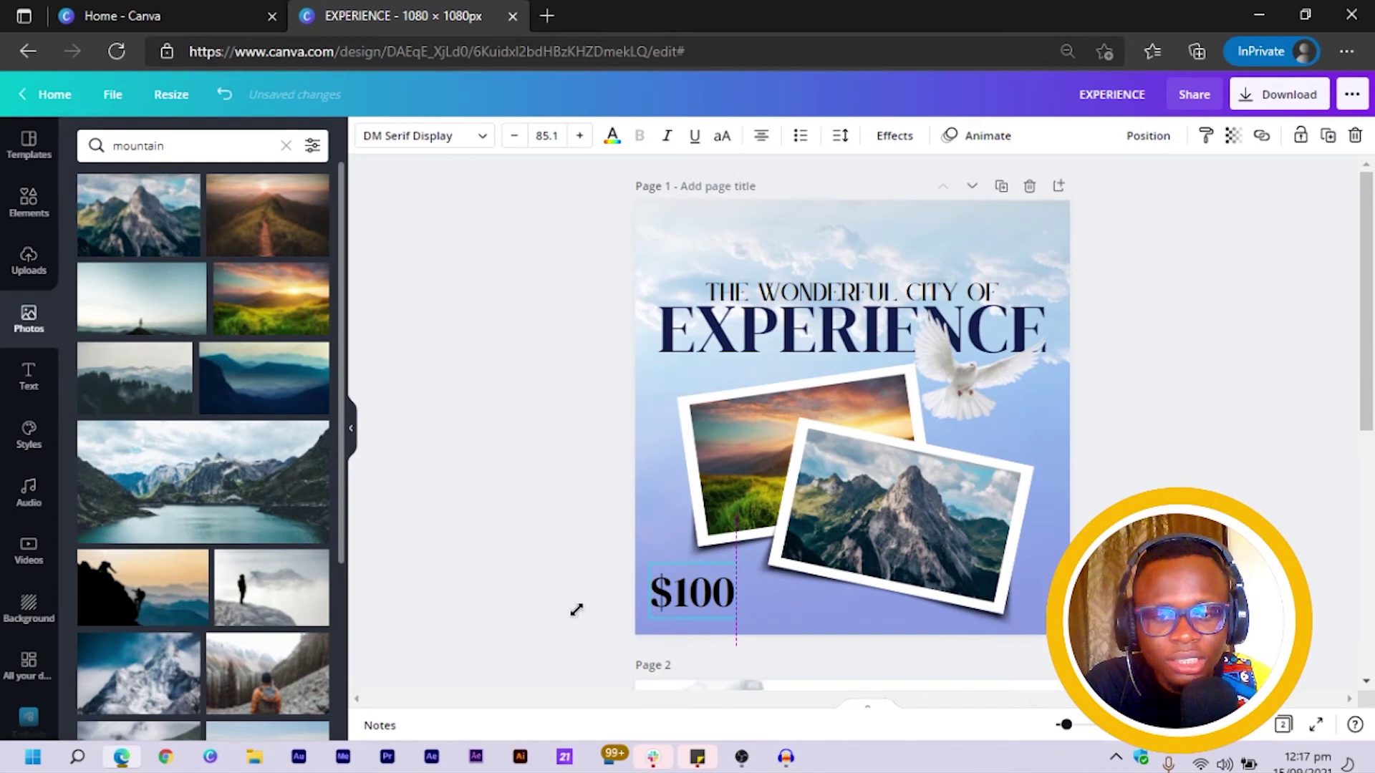
drag(576, 609, 714, 573)
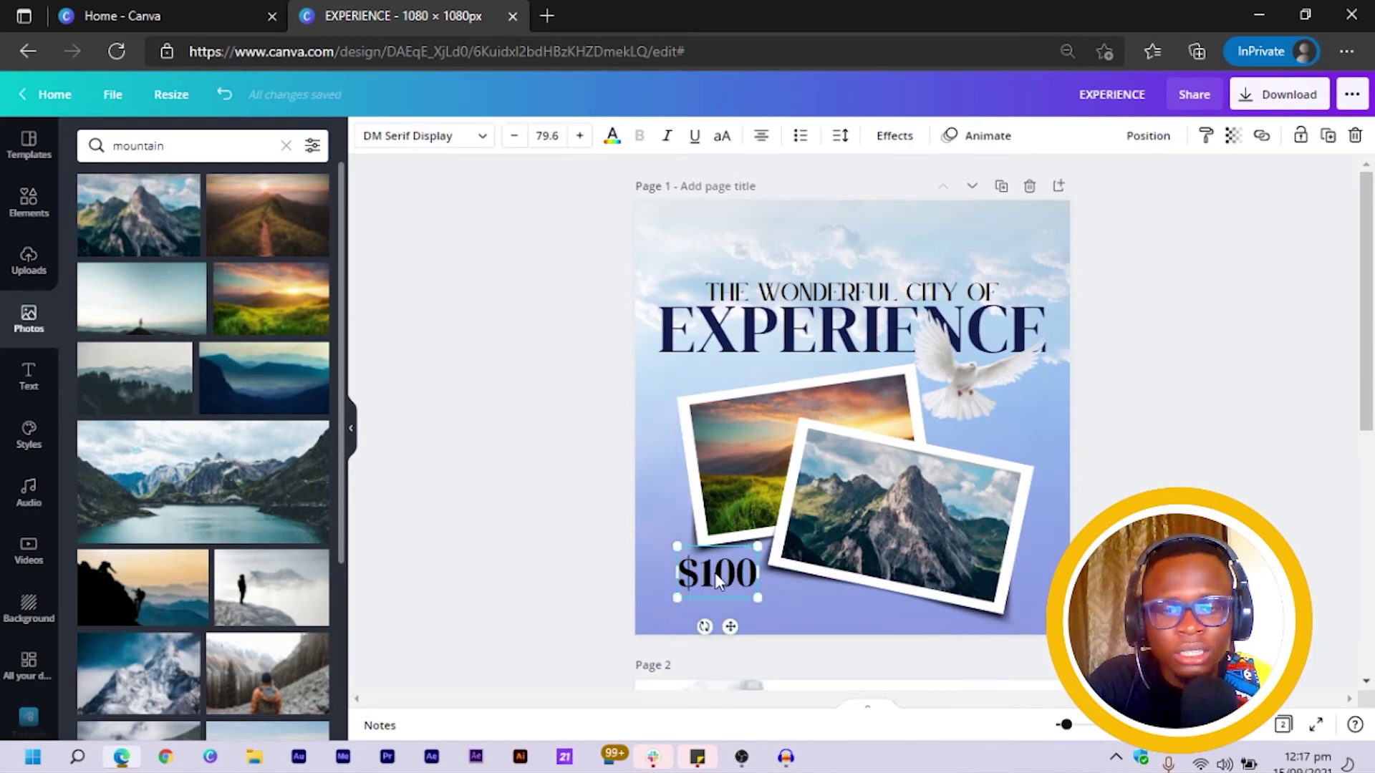
click(562, 475)
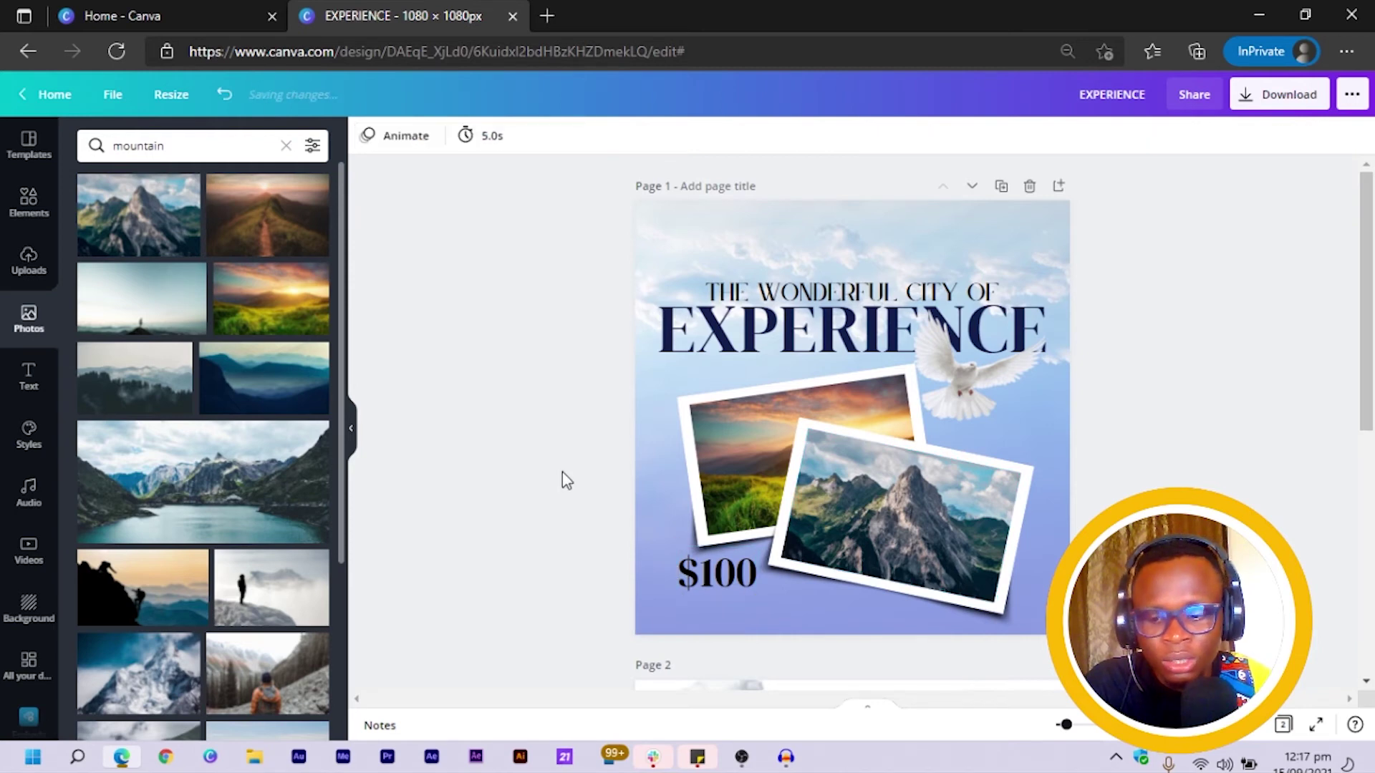
Add a yellow circle, shrink it to slightly wider than the "$100" text and centre it behind that text as a badge
key(c)
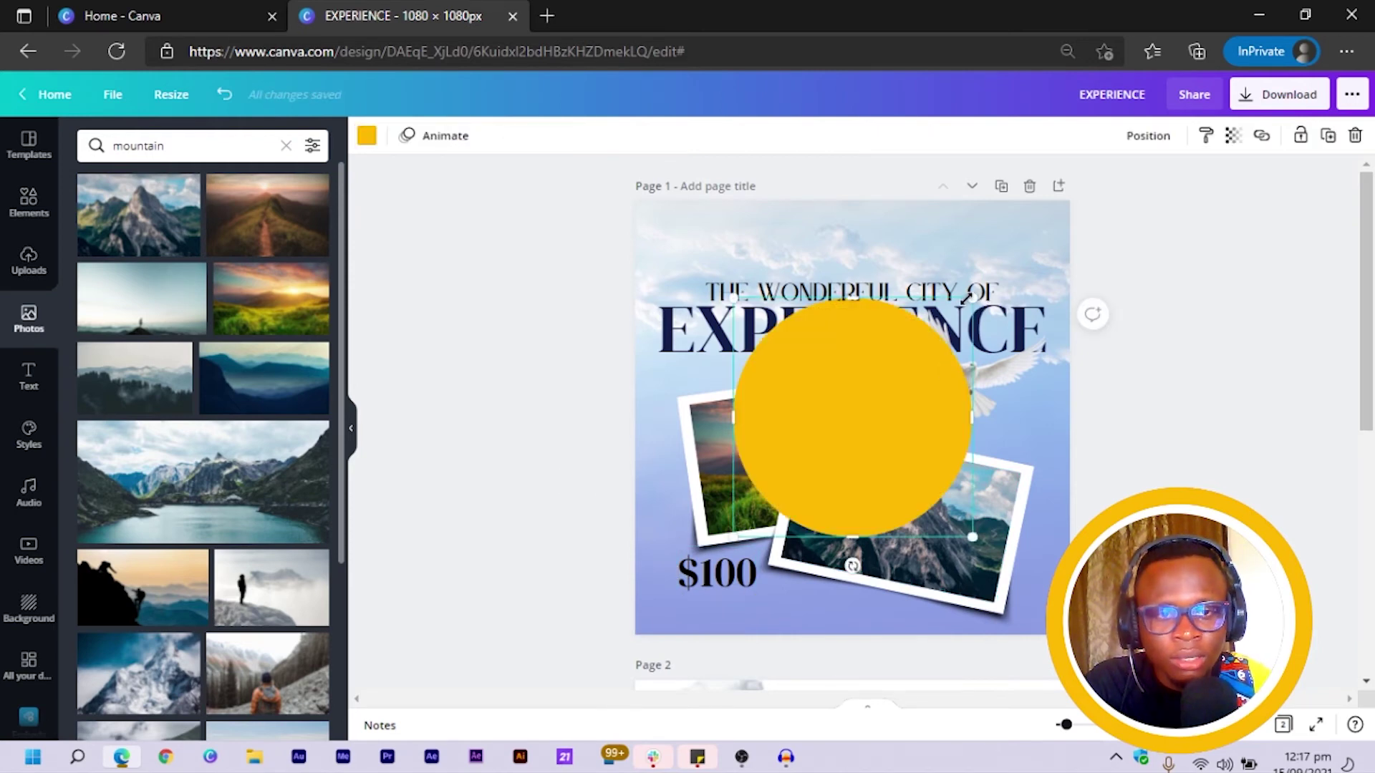
drag(901, 417, 819, 499)
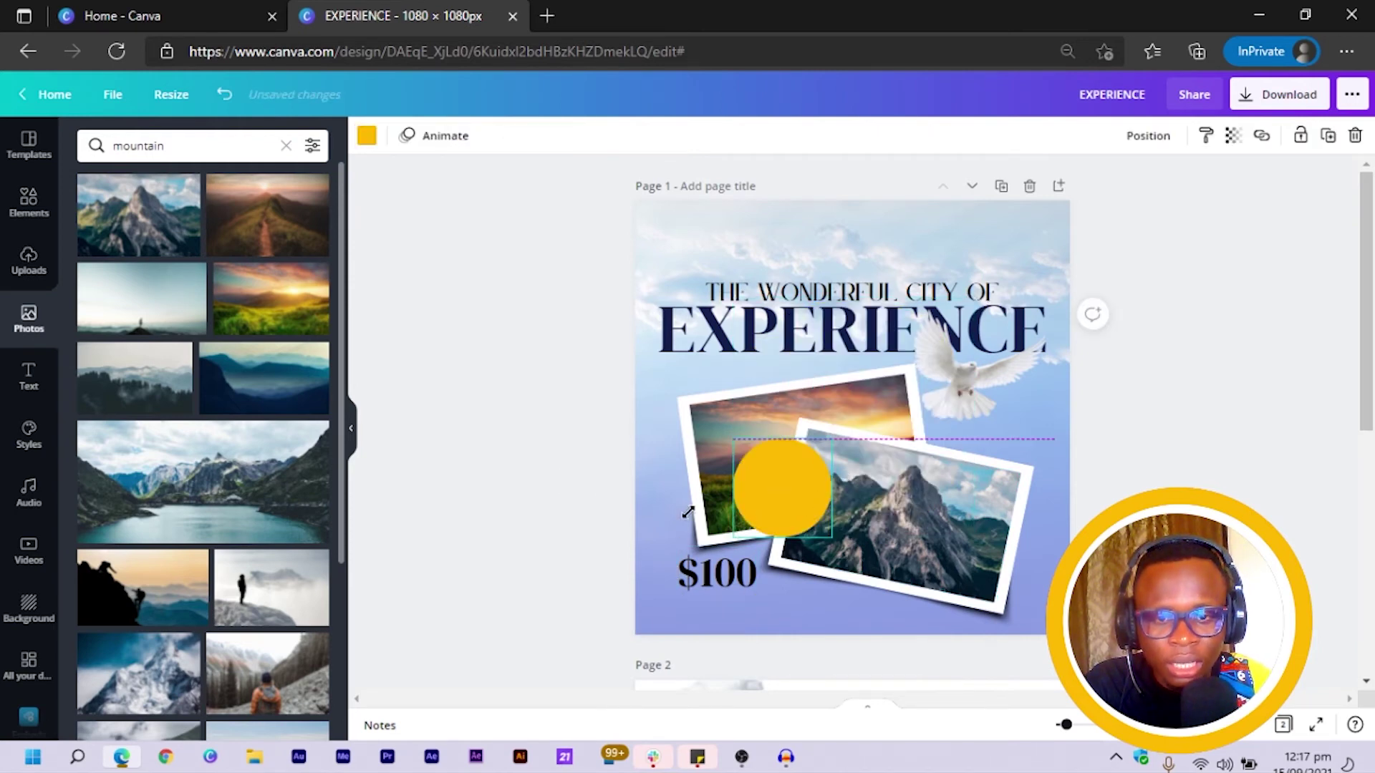
drag(688, 513, 700, 595)
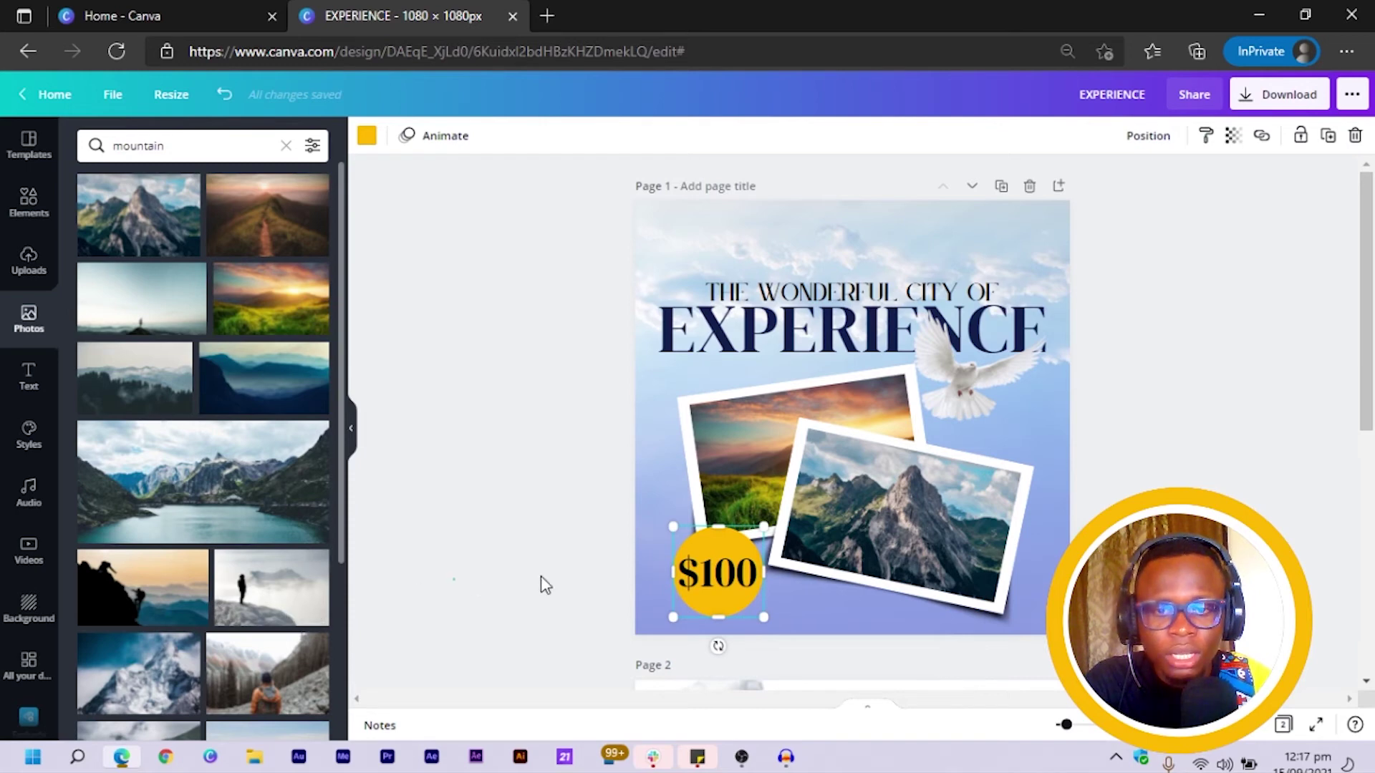
Try light blue, periwinkle and custom #505C8F fills on the badge circle and return it to the palette's yellow
click(706, 603)
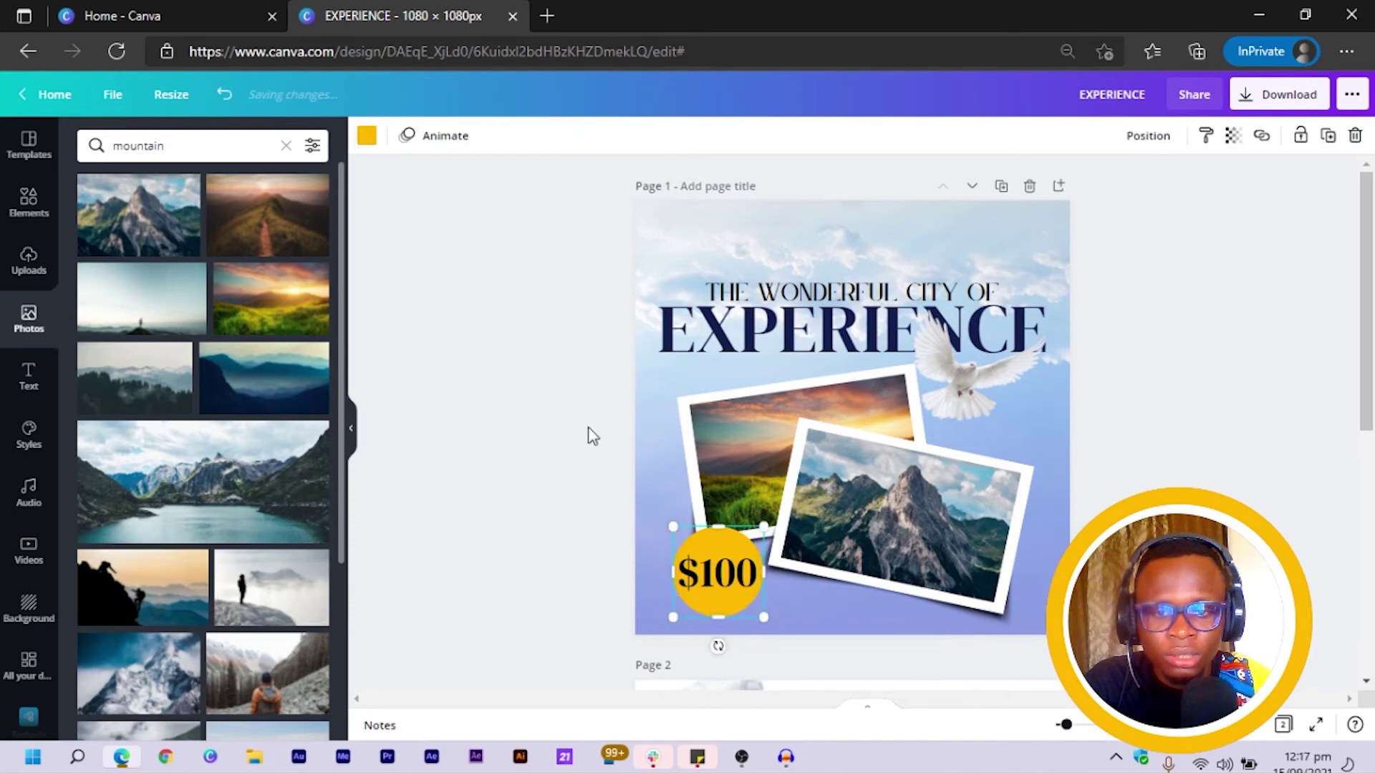
click(368, 137)
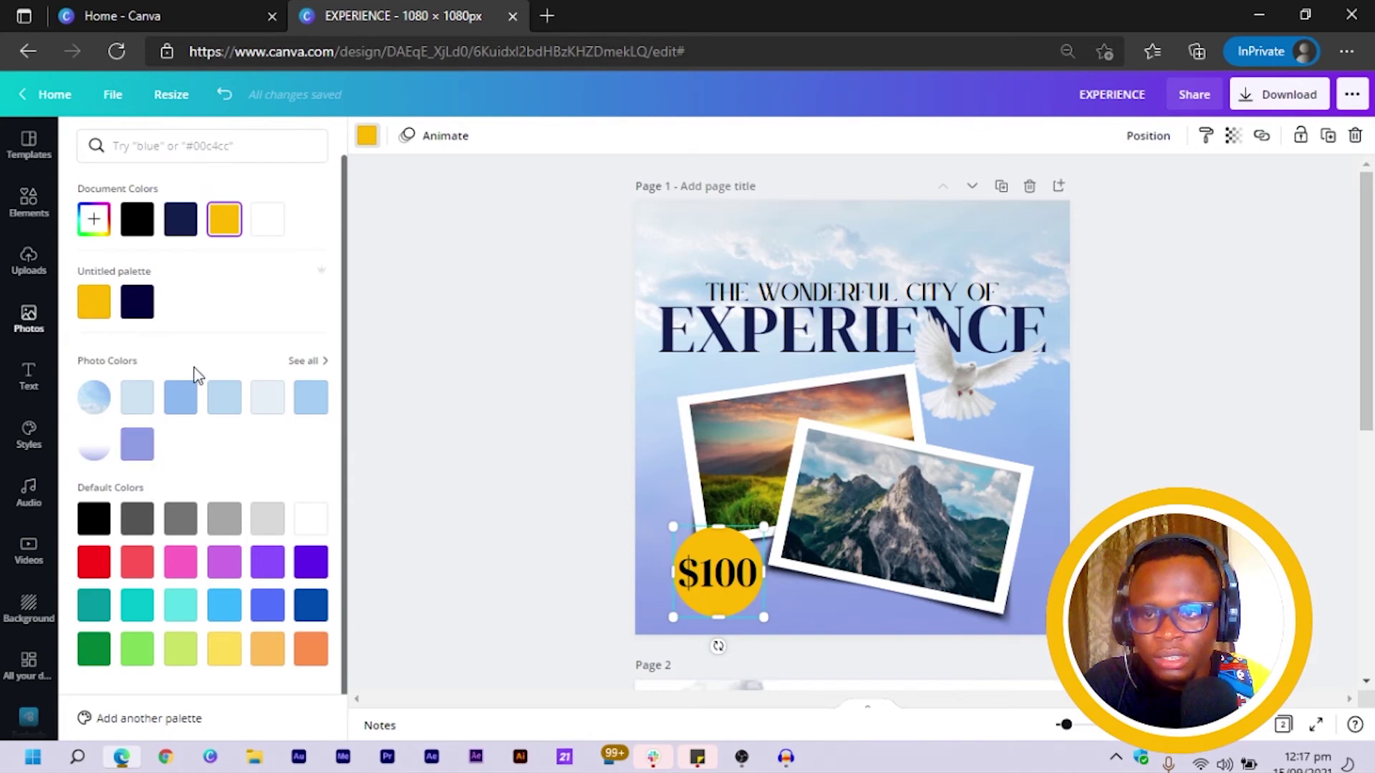
click(180, 414)
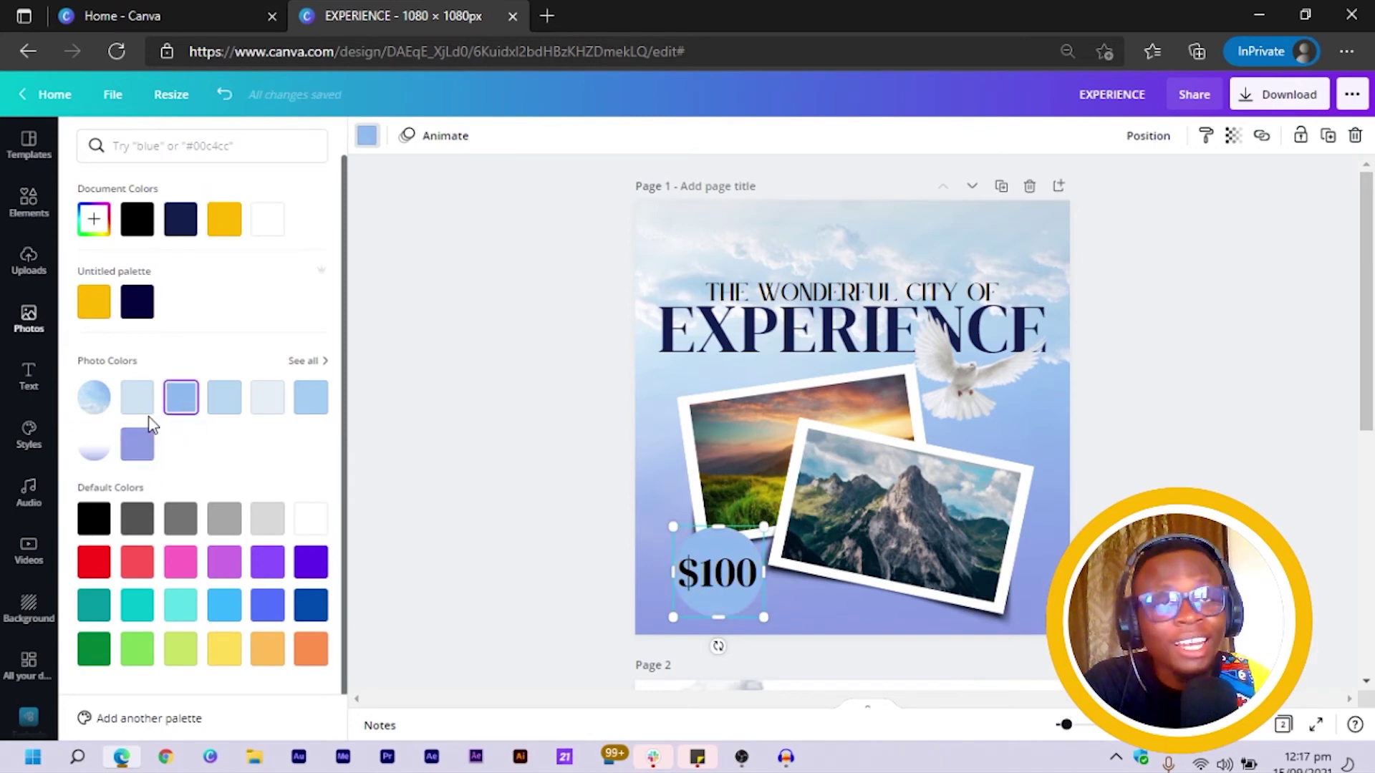
click(141, 454)
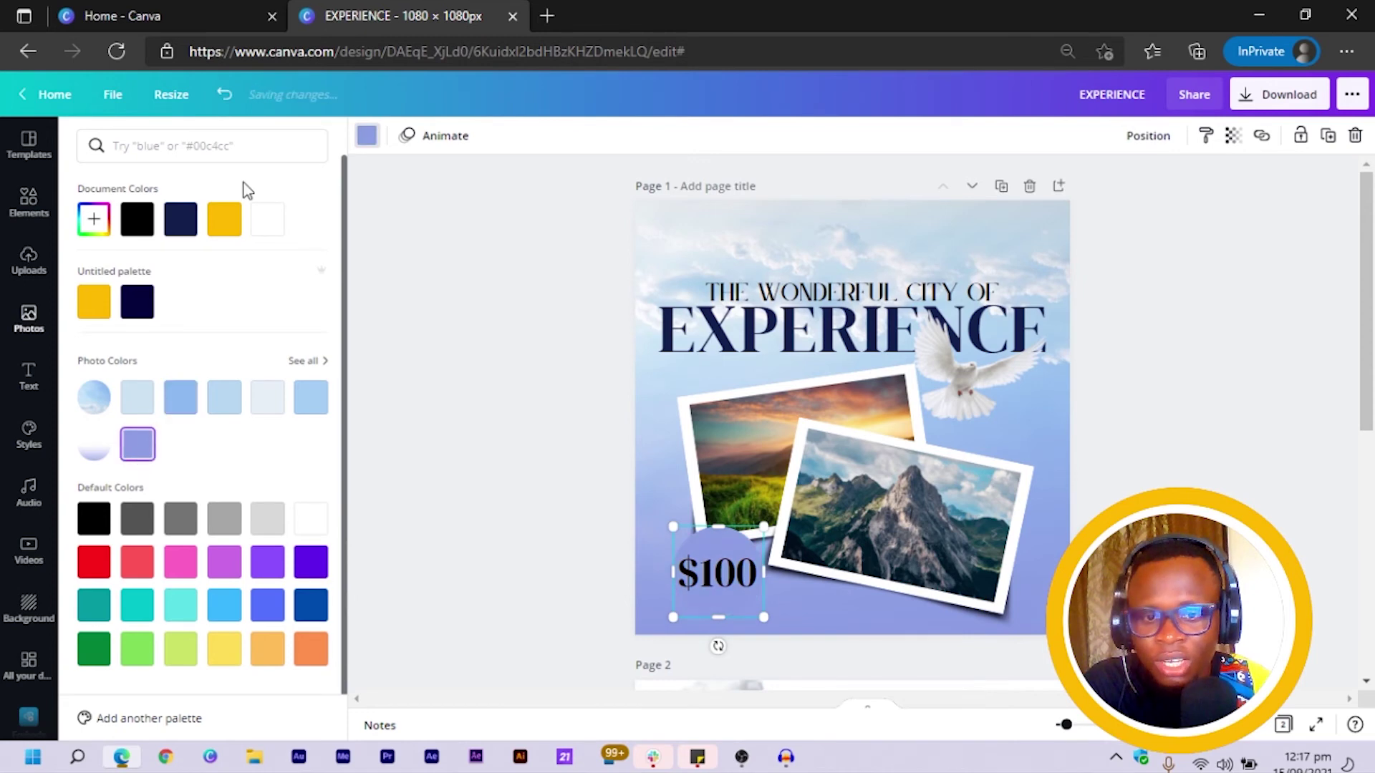
click(368, 137)
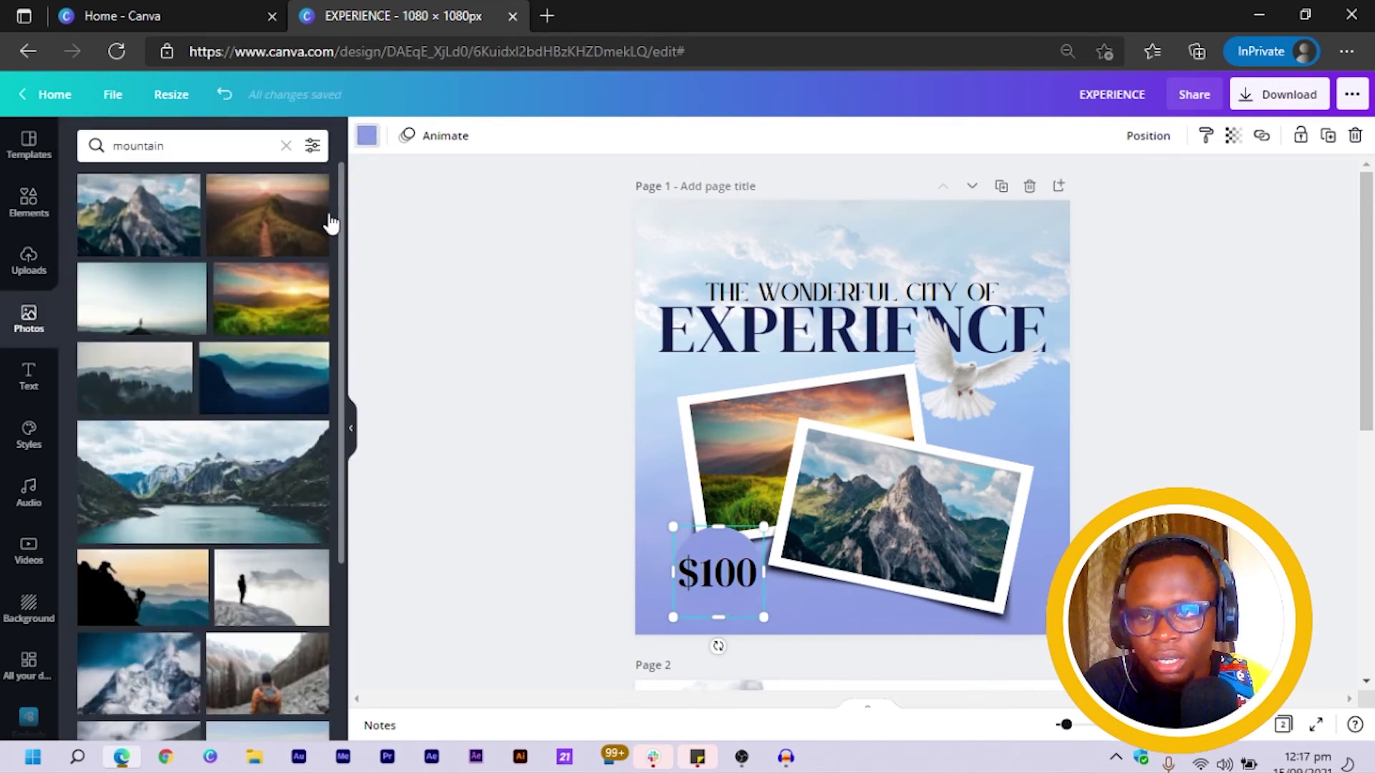
click(368, 136)
click(90, 225)
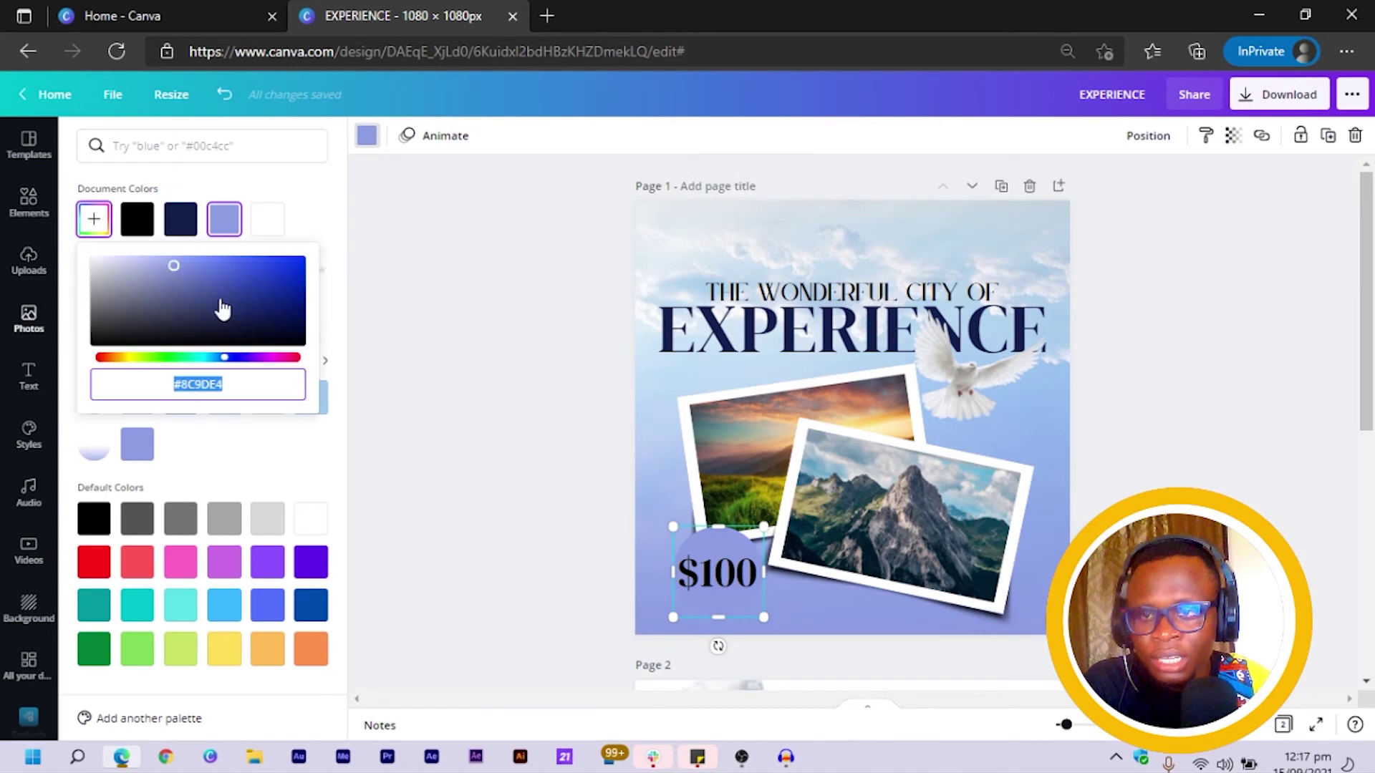
drag(220, 306, 187, 291)
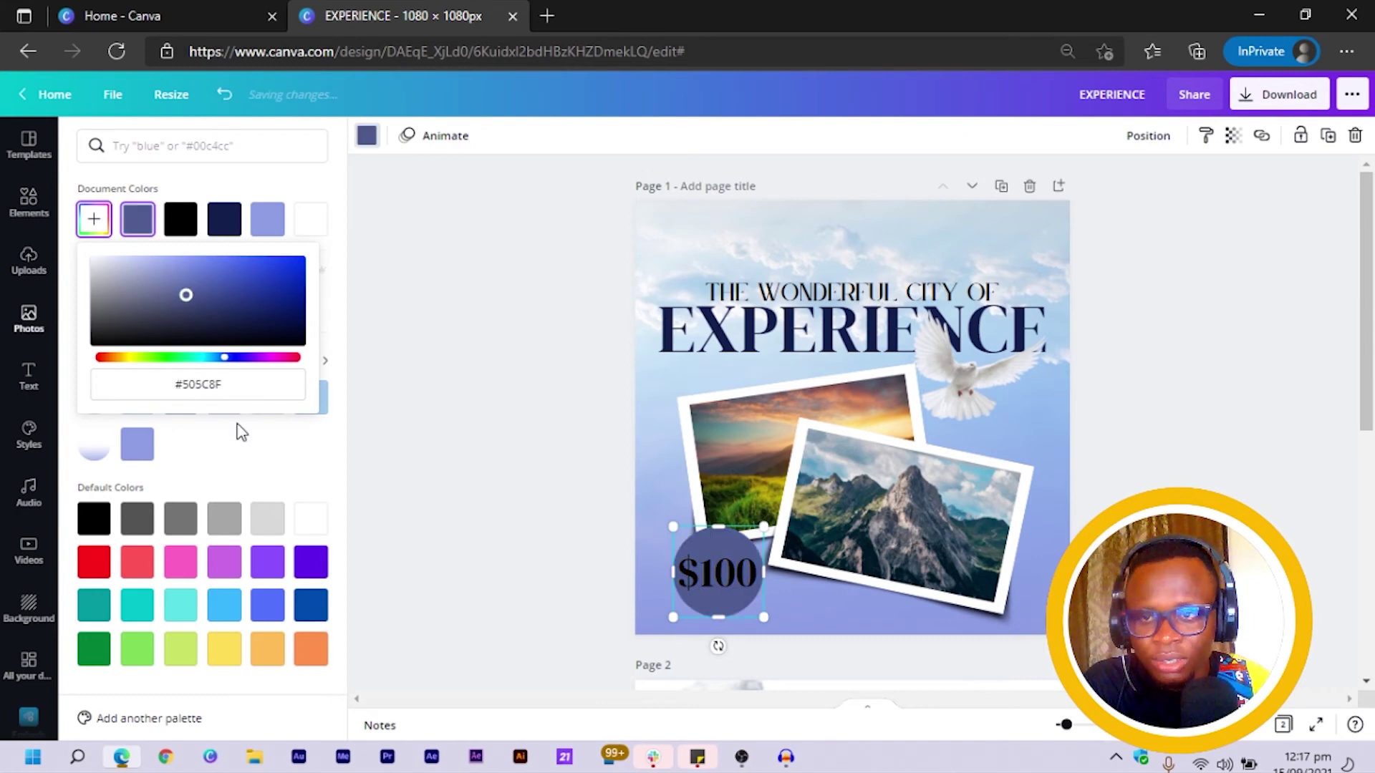
click(251, 444)
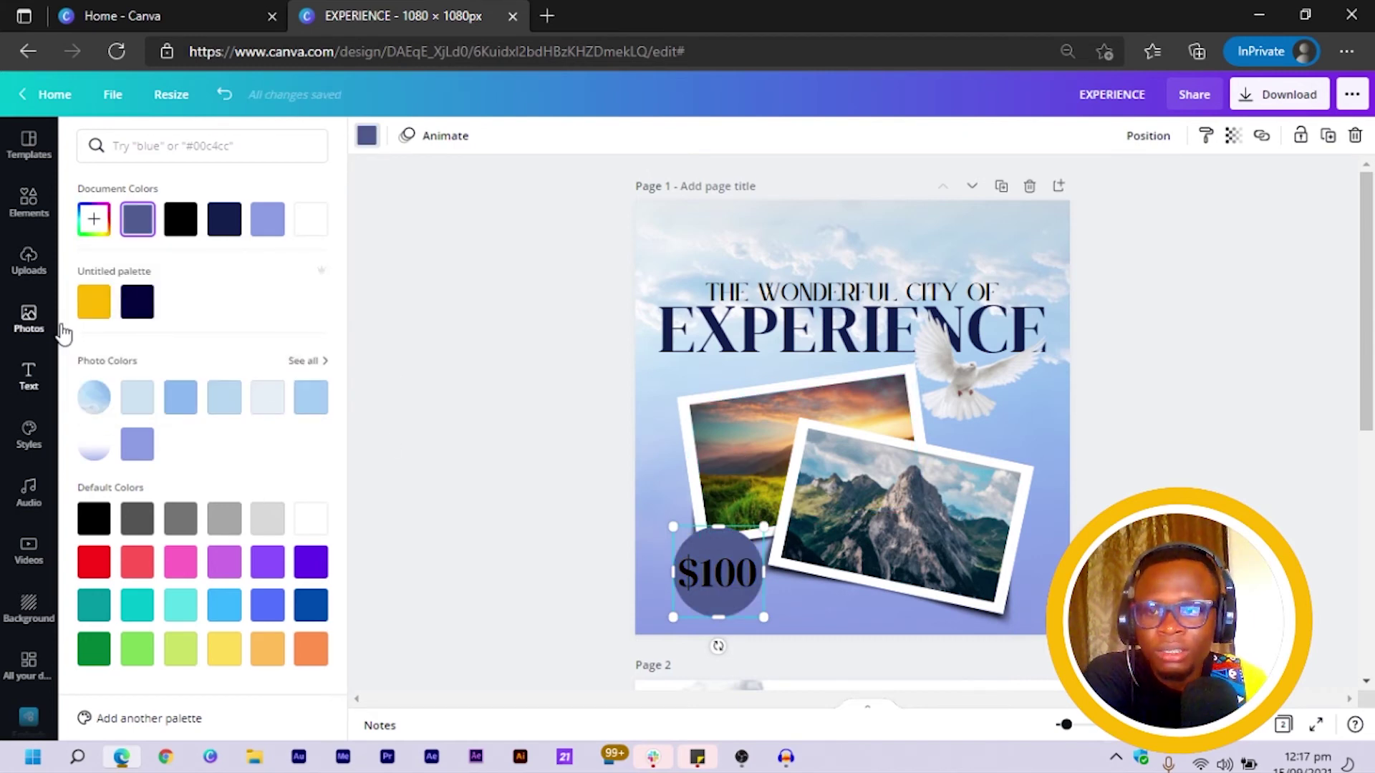
click(99, 308)
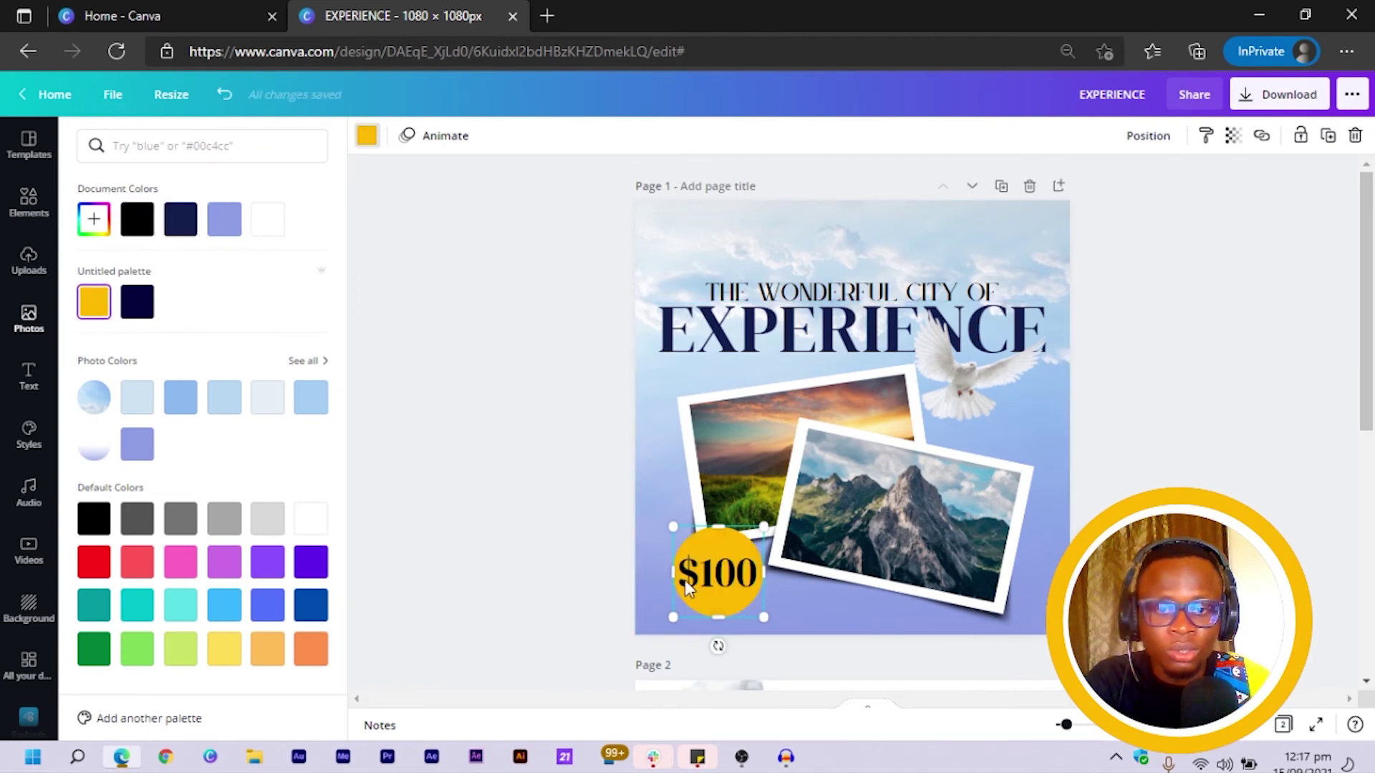
Recolour the "$100" text on the yellow badge white
click(709, 574)
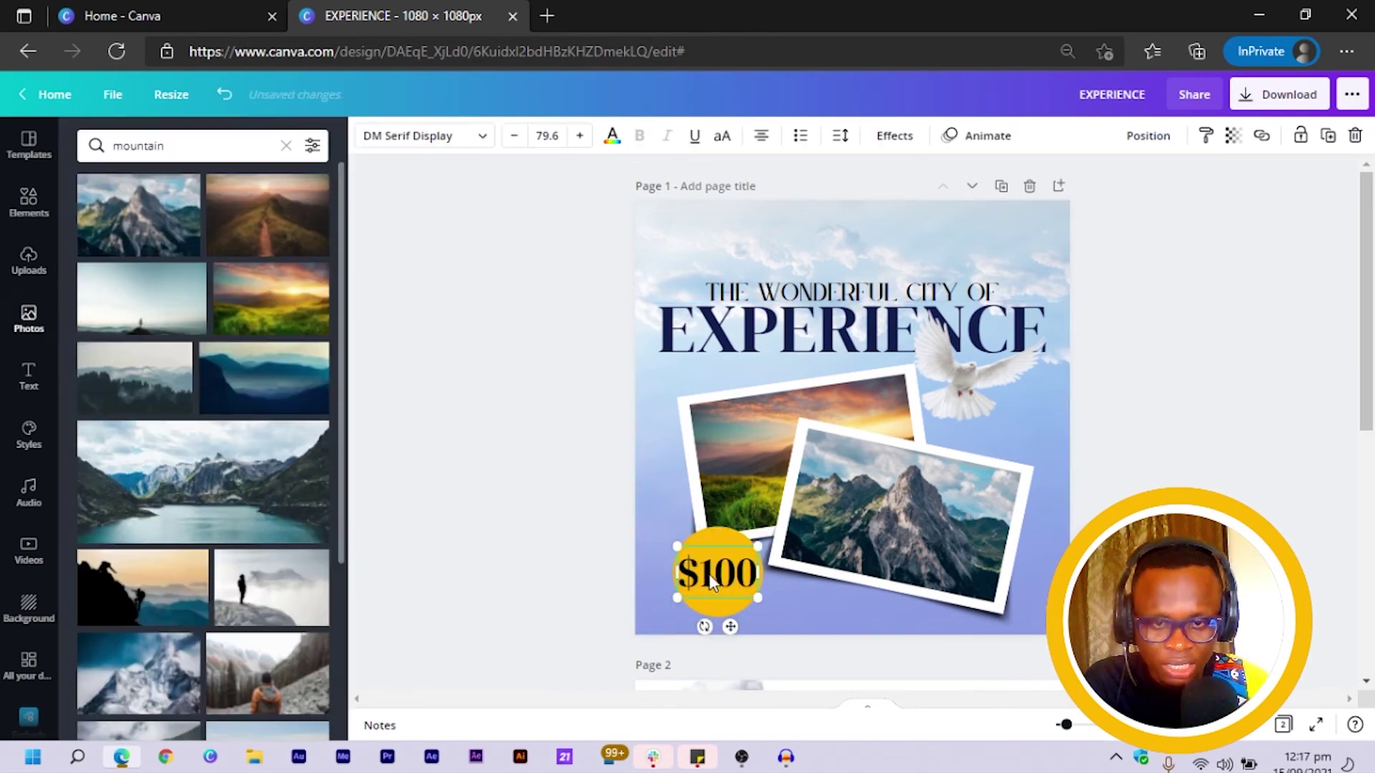
click(612, 136)
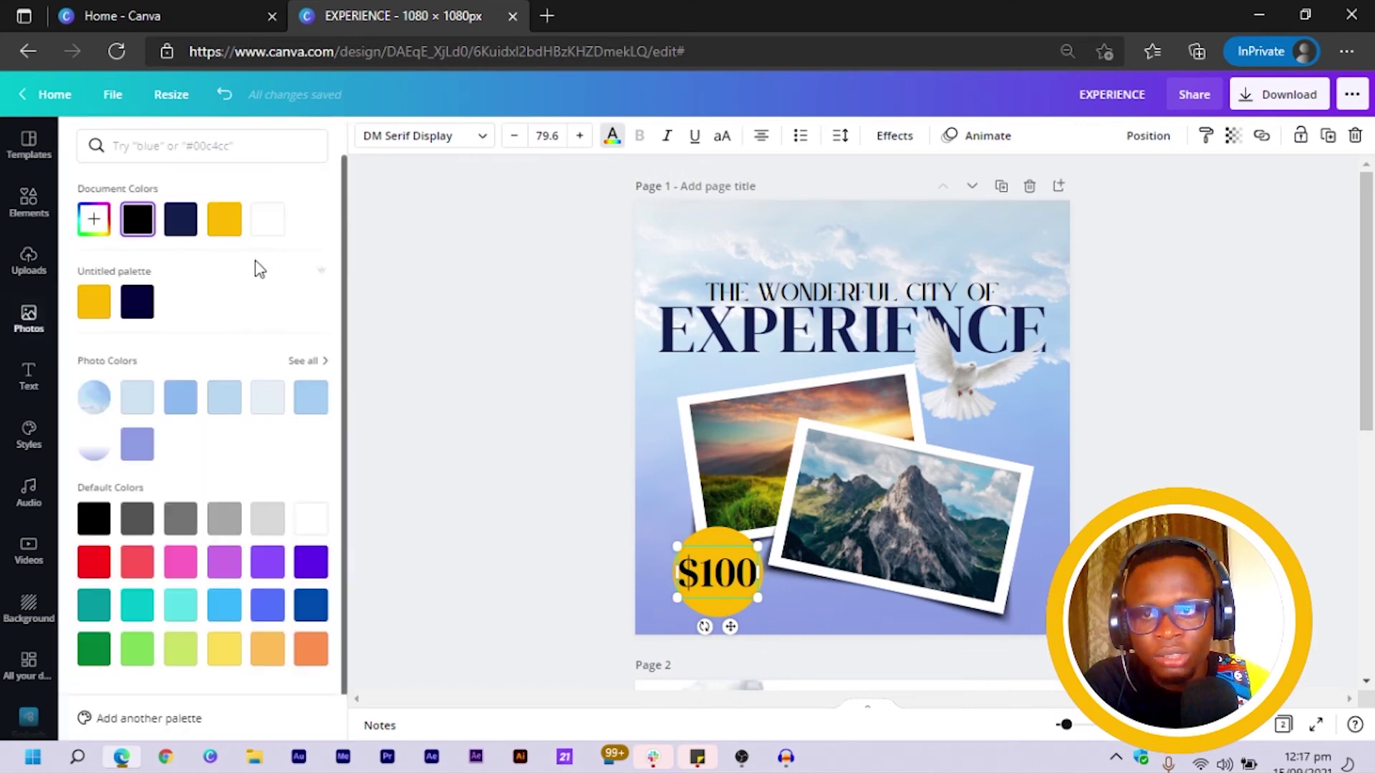
click(268, 222)
click(439, 475)
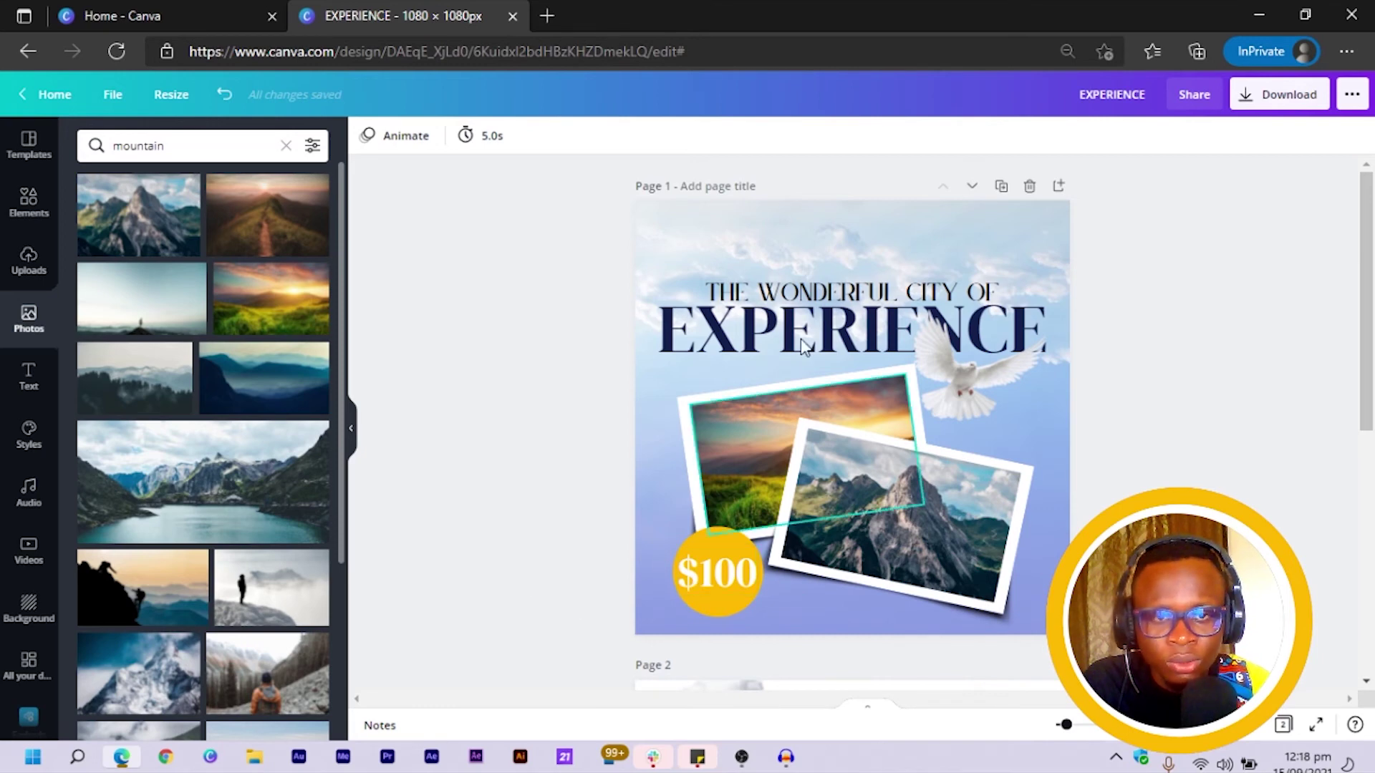
Duplicate the "THE WONDERFUL CITY OF" line, move the copy over the price badge and change its text to "ONLY FOR"
click(813, 299)
key(ctrl+d)
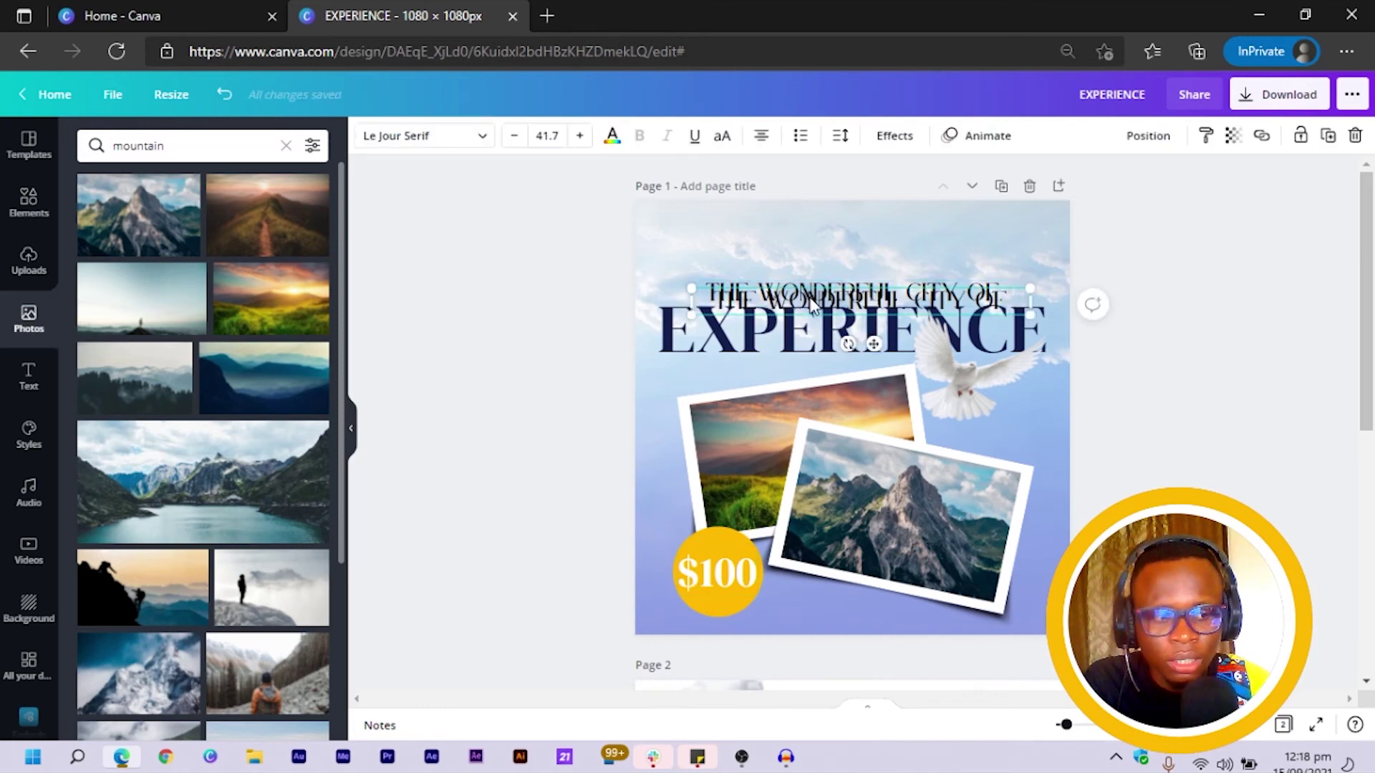
drag(726, 553, 715, 555)
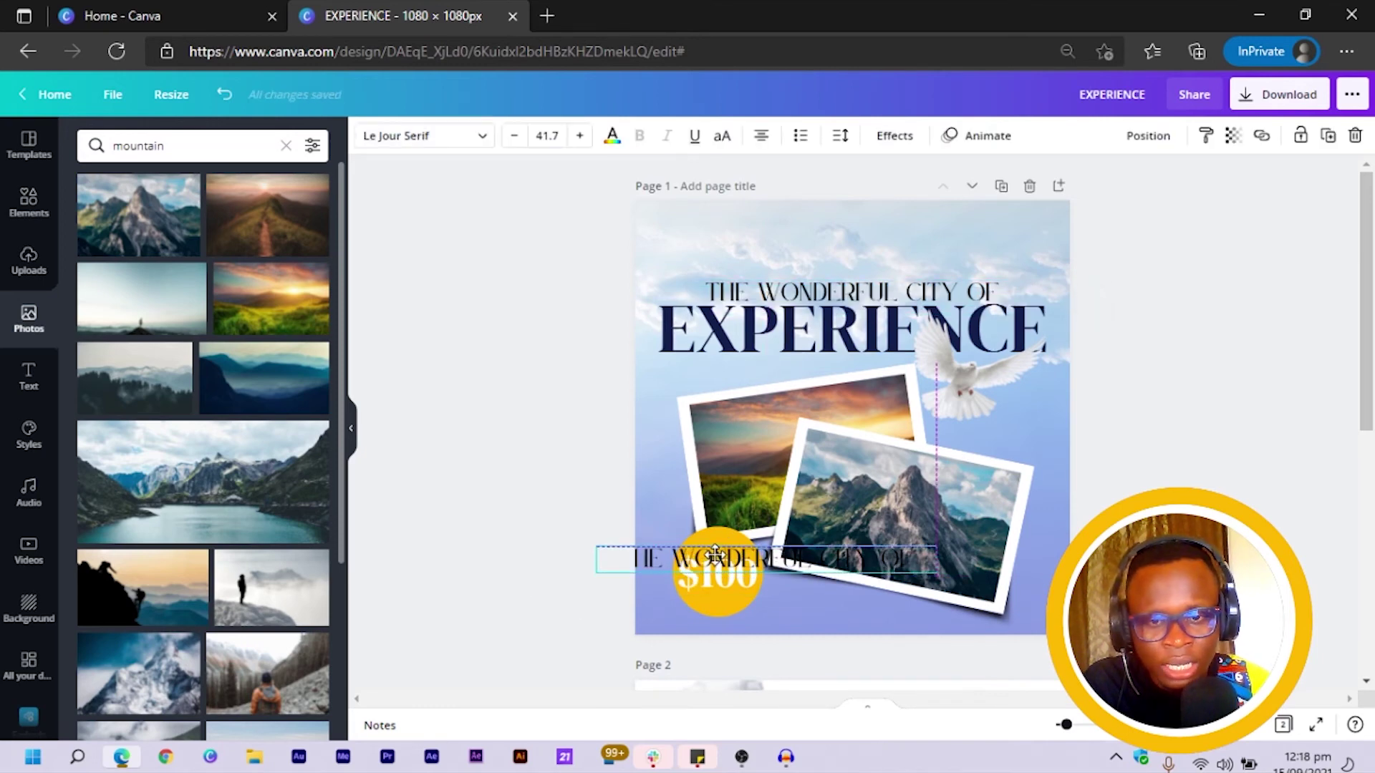
double_click(715, 557)
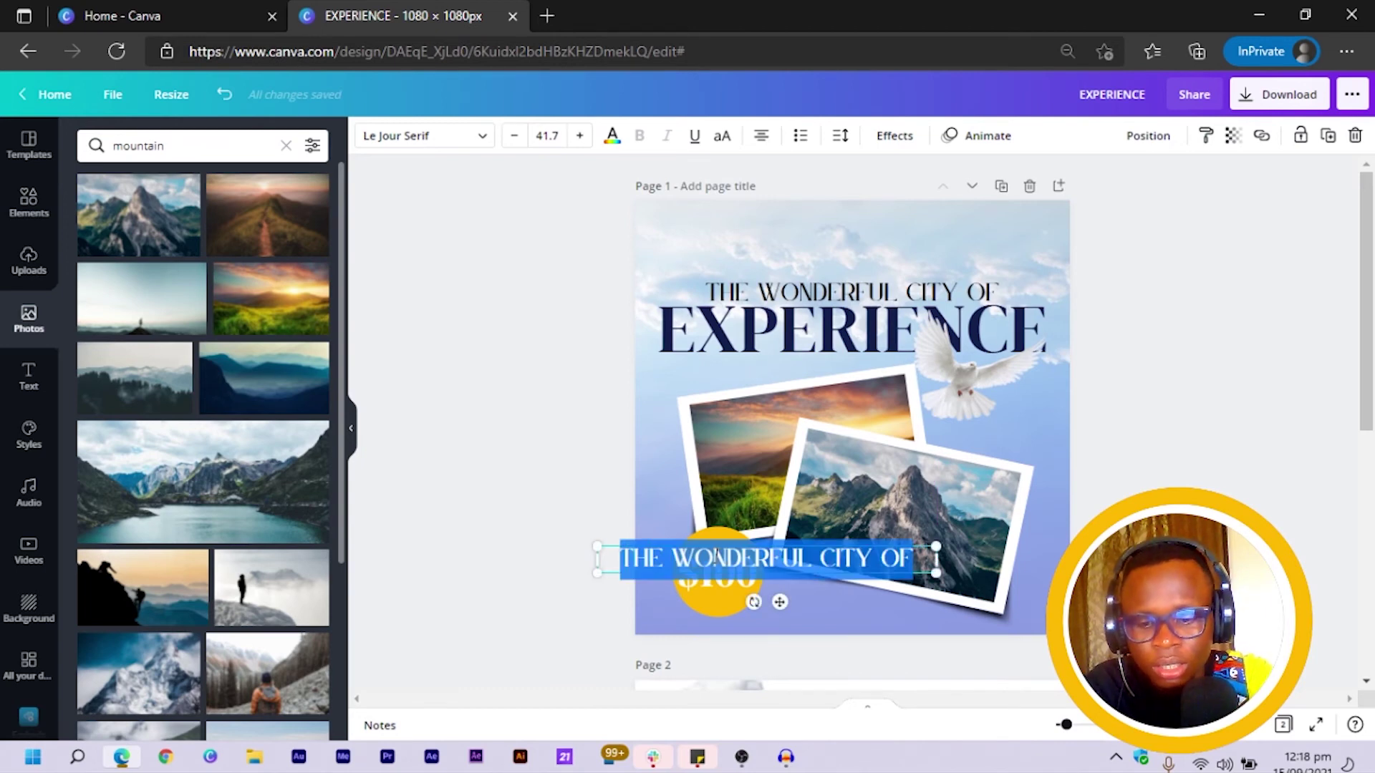
text(ONLY FOR)
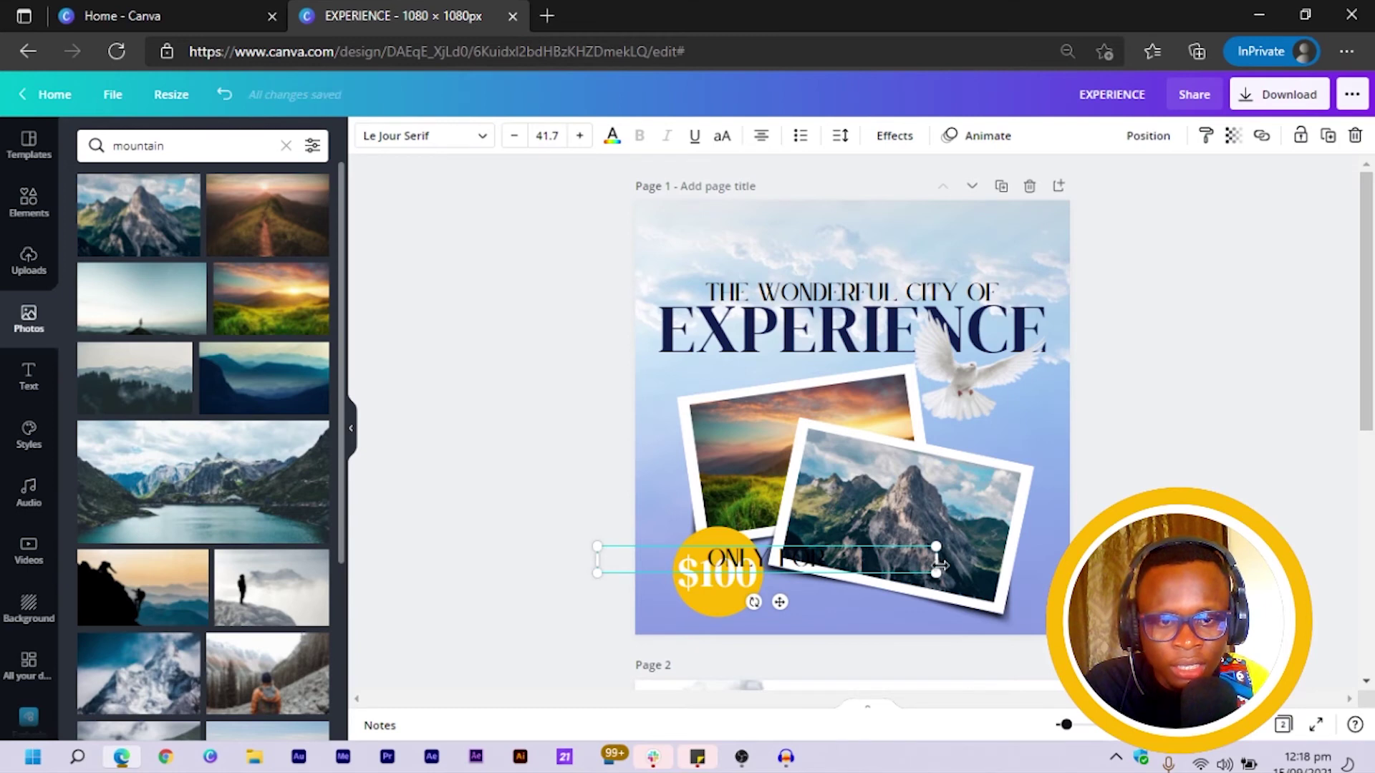
Narrow the "ONLY FOR" text box, scale it down to font size 20.9 and centre it above "$100" inside the badge
drag(939, 565, 753, 567)
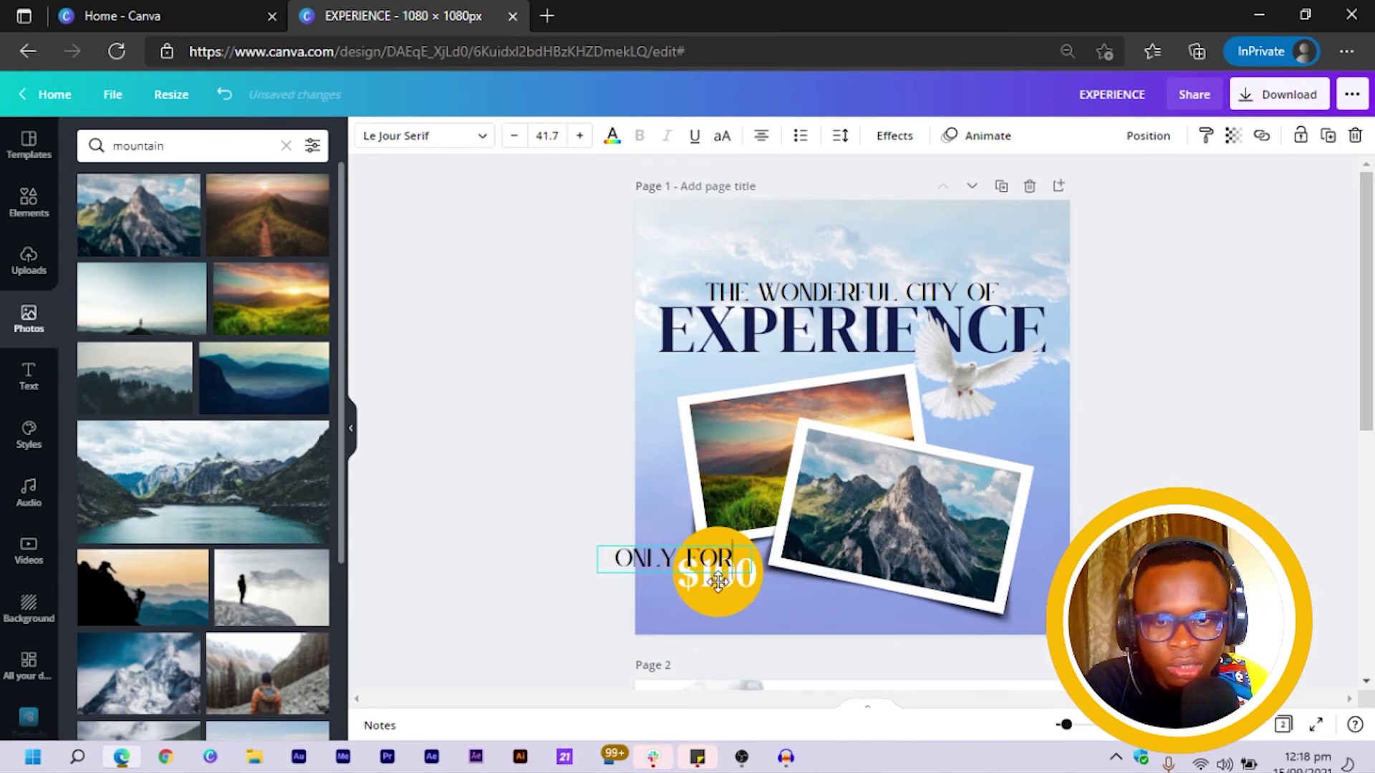
drag(628, 580, 658, 558)
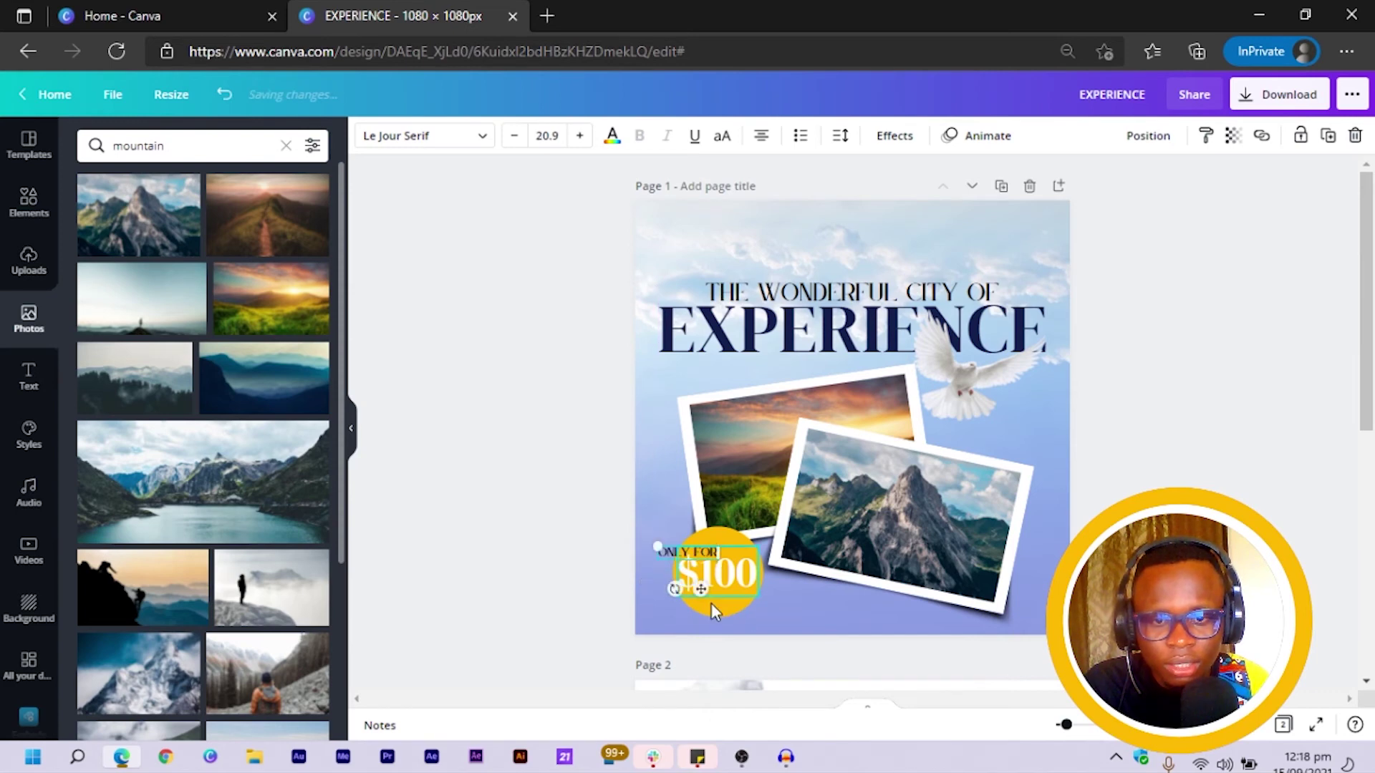
drag(724, 592, 747, 587)
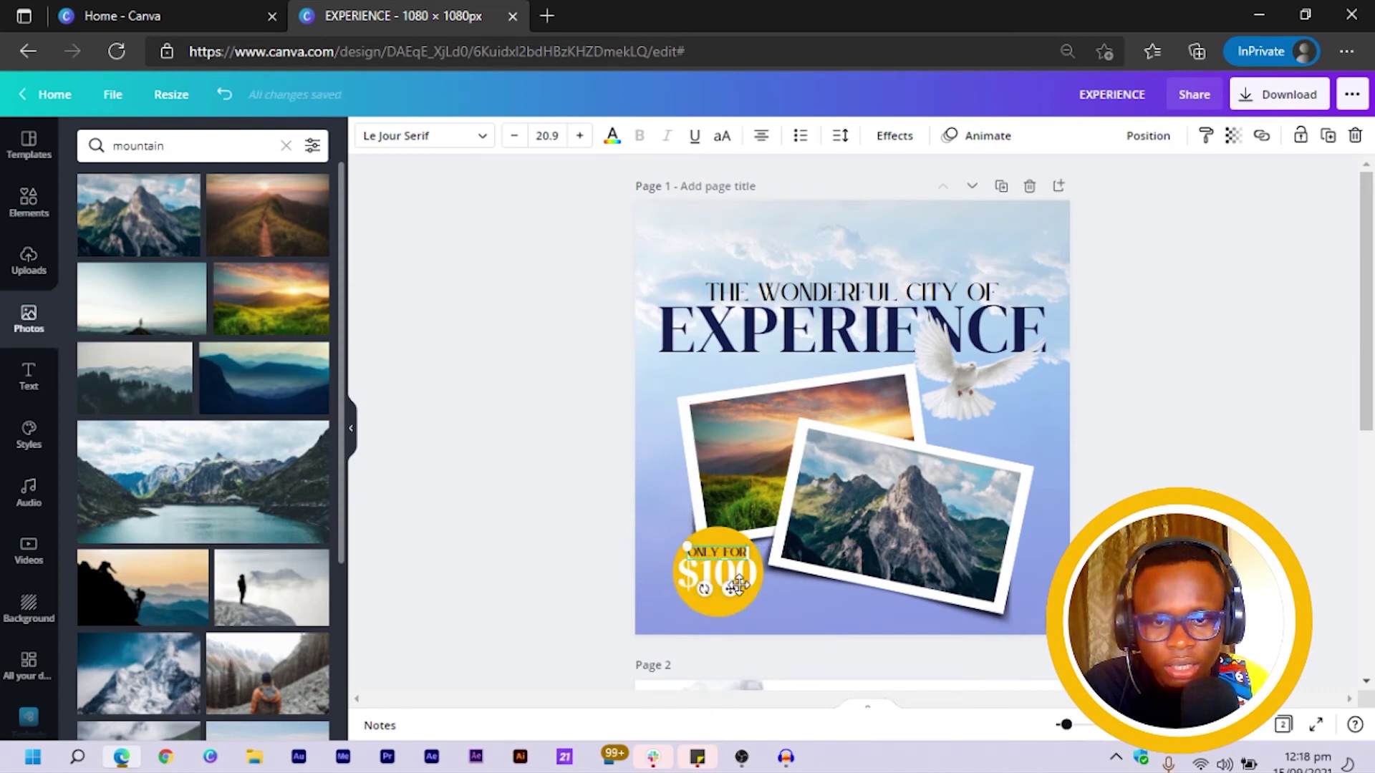
Nudge the "$100" text slightly down, away from the "ONLY FOR" line
click(744, 586)
key(Down)
key(Down)
key(Down)
key(Down)
key(Down)
key(Down)
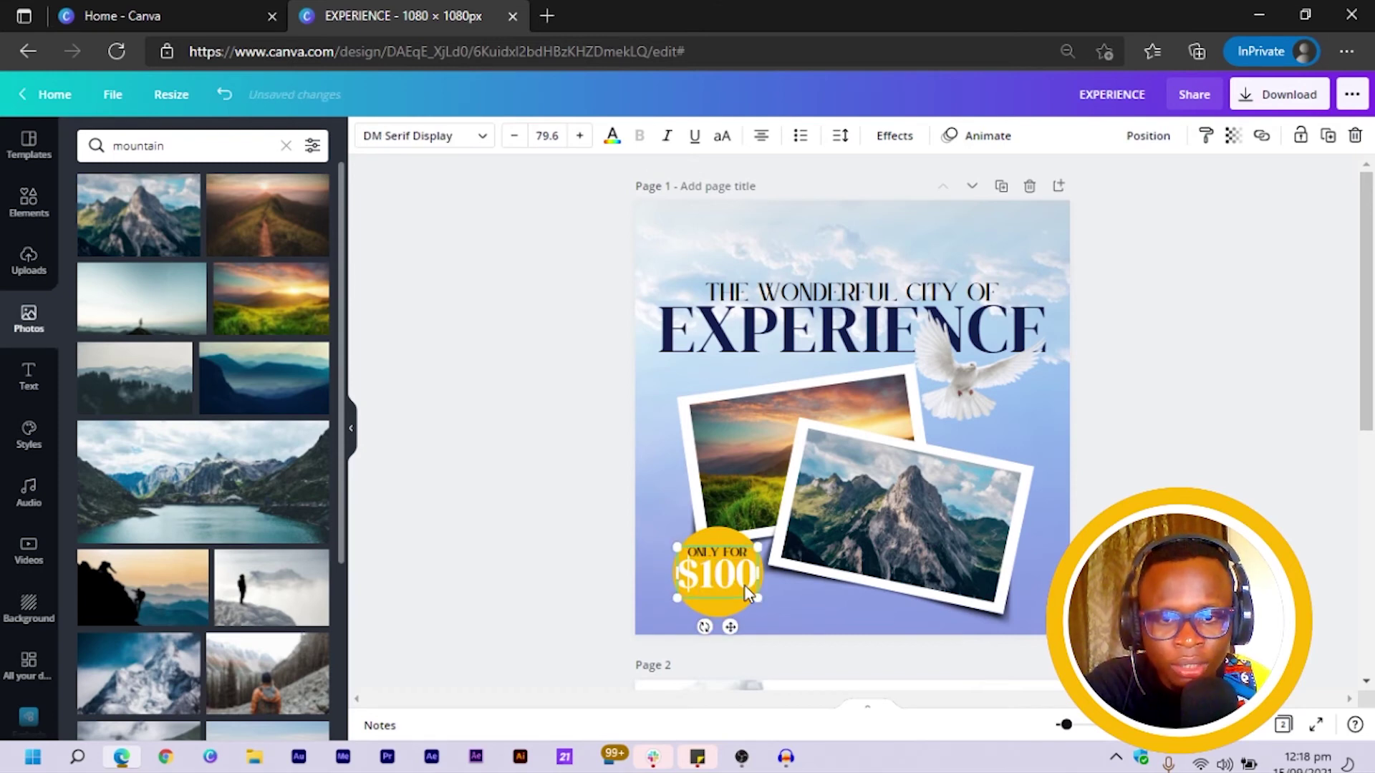
Increase "ONLY FOR" to font size 24.9 and widen its text box so the words fit on one line
click(731, 561)
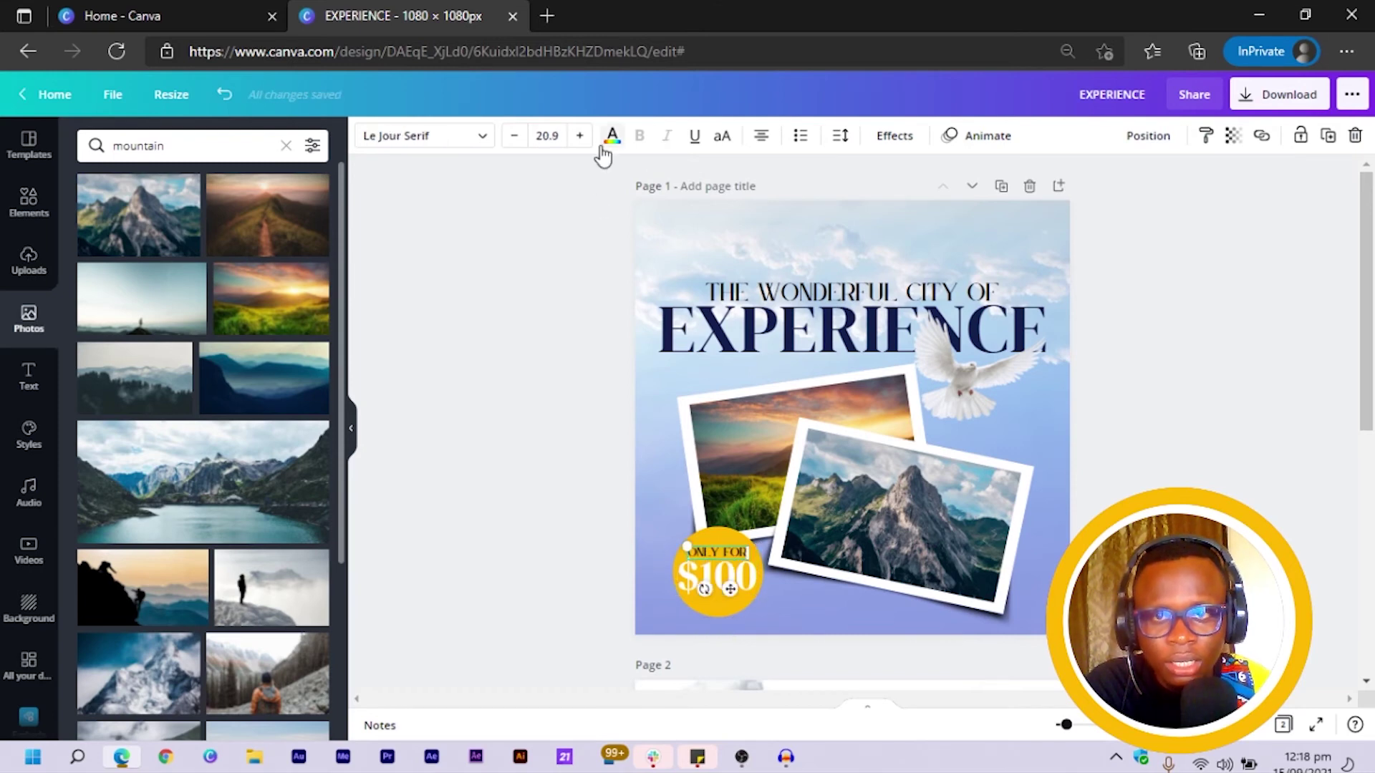
click(580, 136)
click(579, 135)
double_click(579, 135)
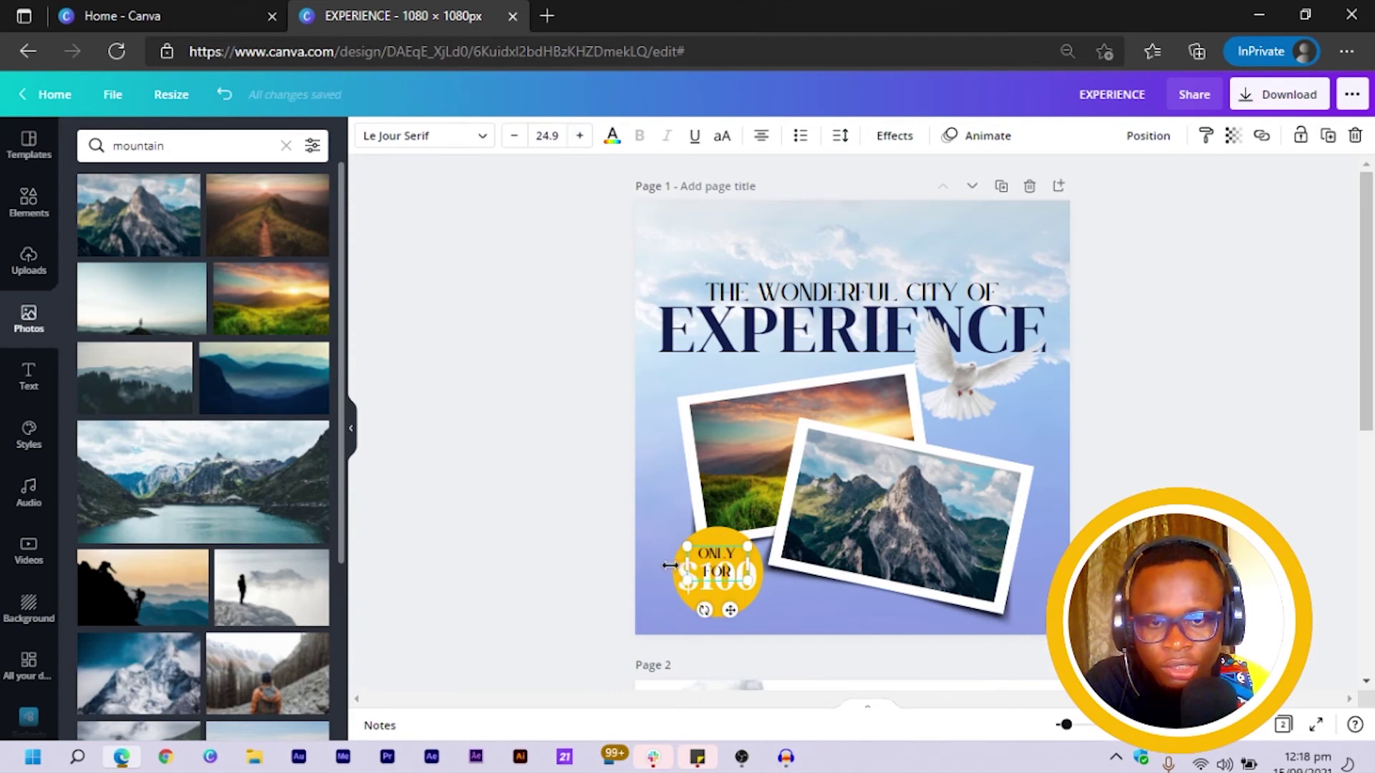
drag(670, 565, 668, 566)
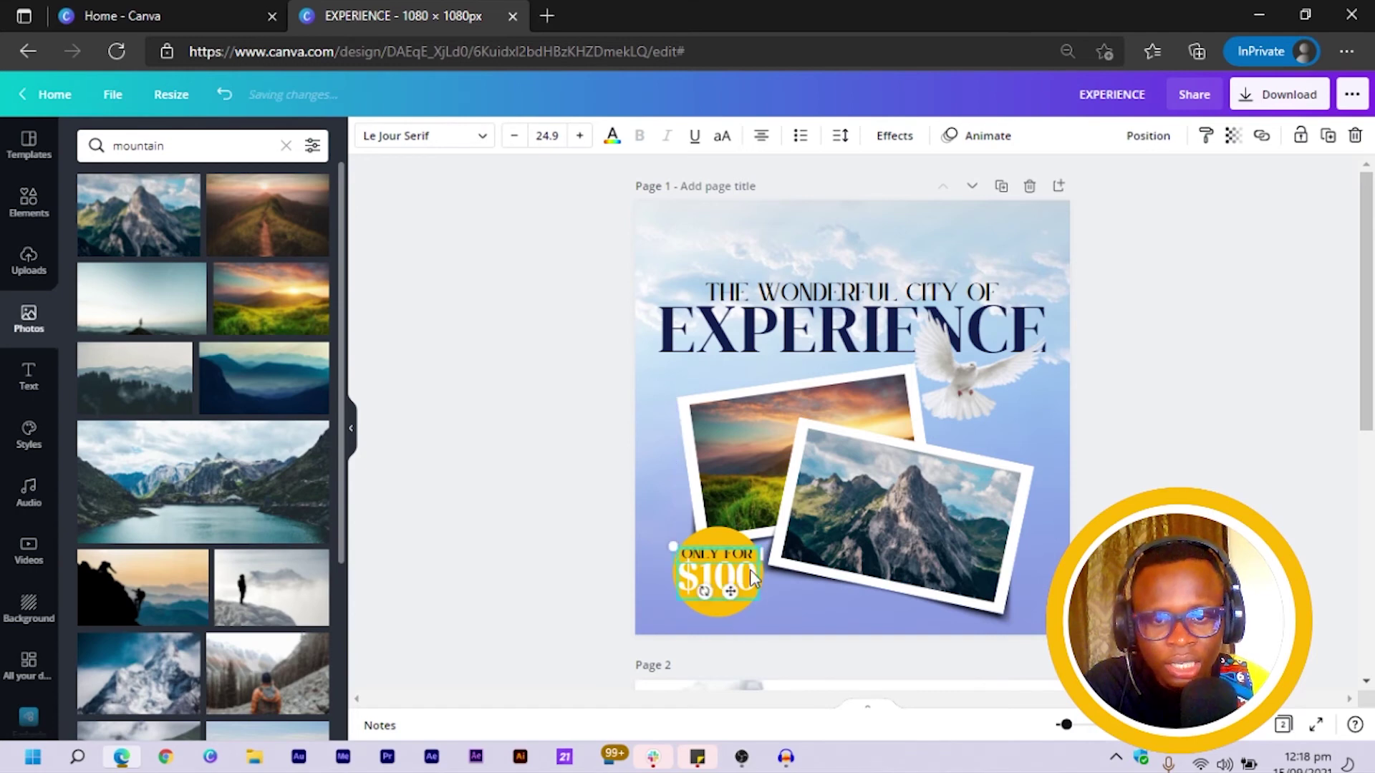
Nudge "ONLY FOR" and "$100" down together to centre them vertically in the yellow badge
shift+click(748, 581)
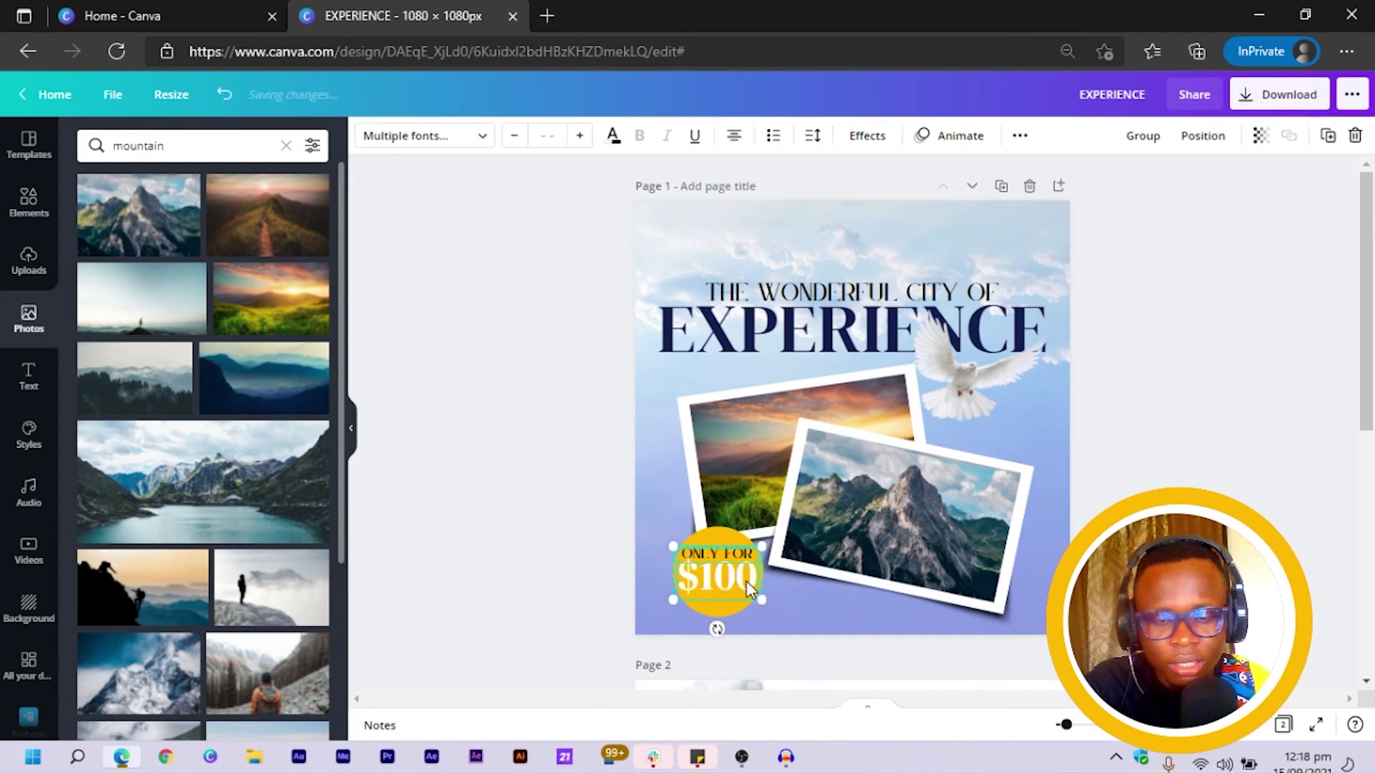
key(Down)
key(Down)
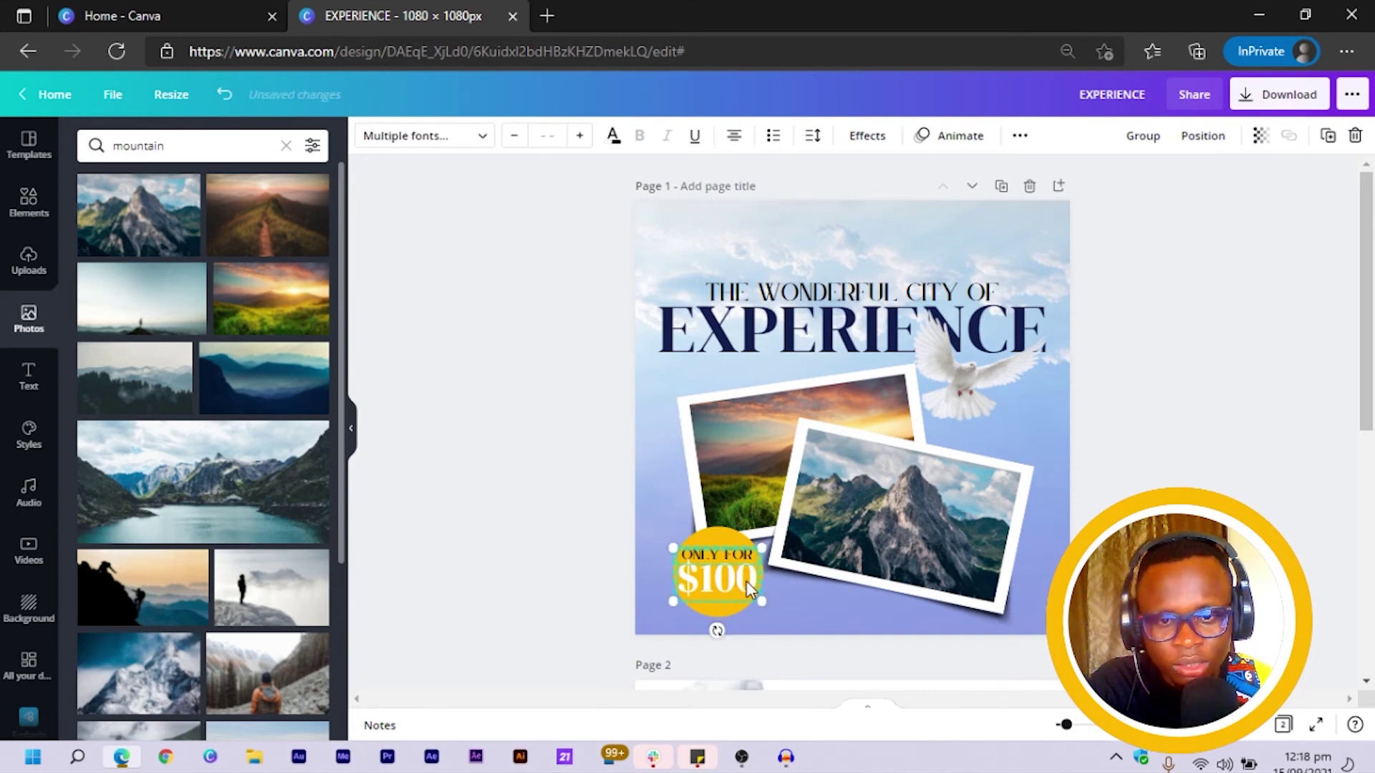
Change the "ONLY FOR" text colour in the price badge to white
click(618, 560)
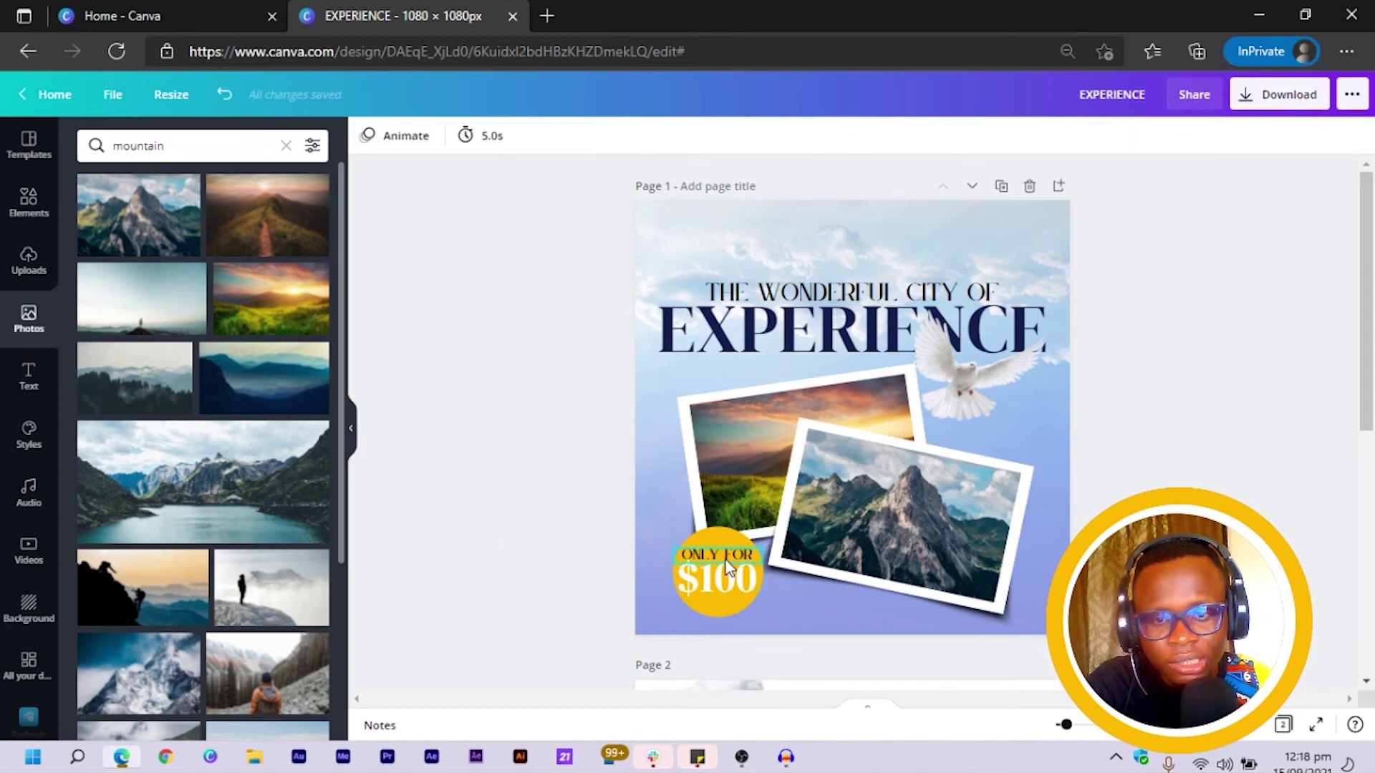
click(729, 559)
click(611, 136)
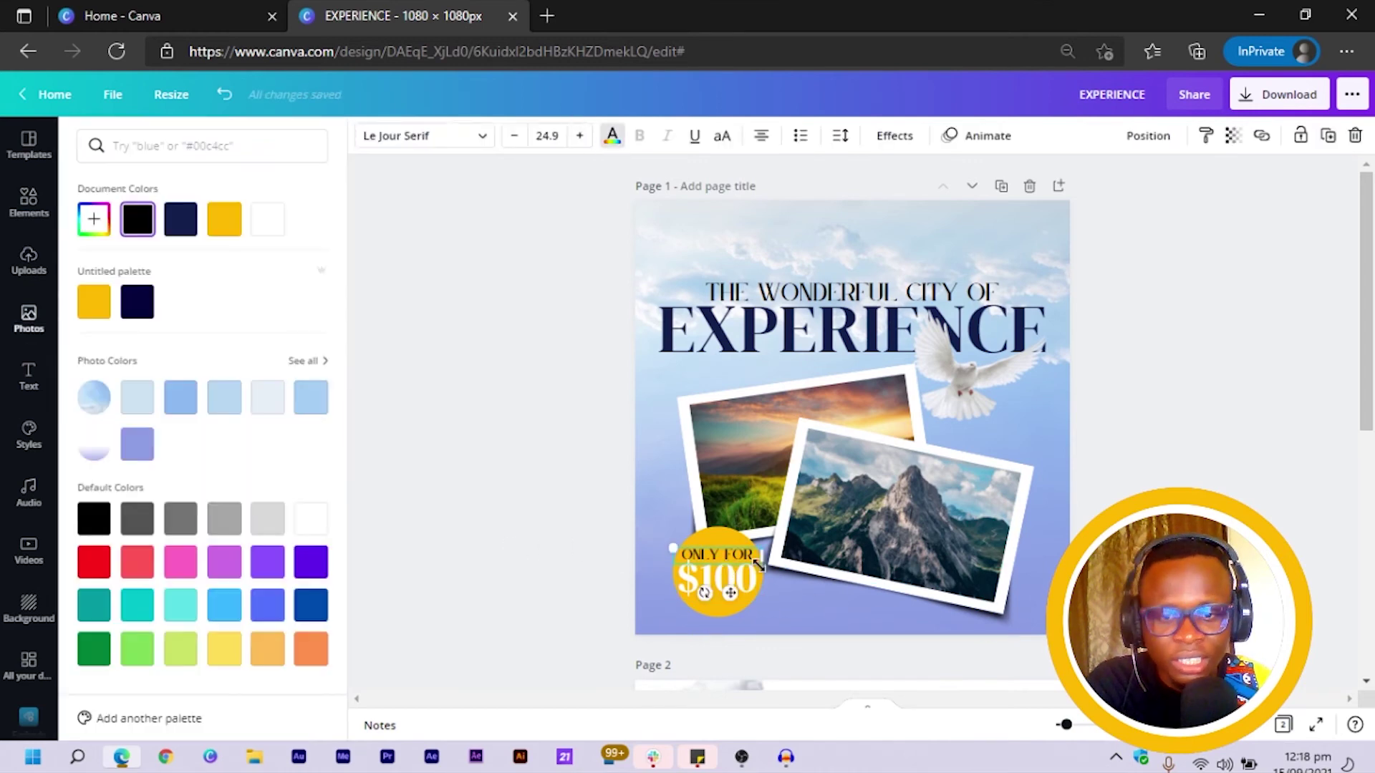
click(272, 224)
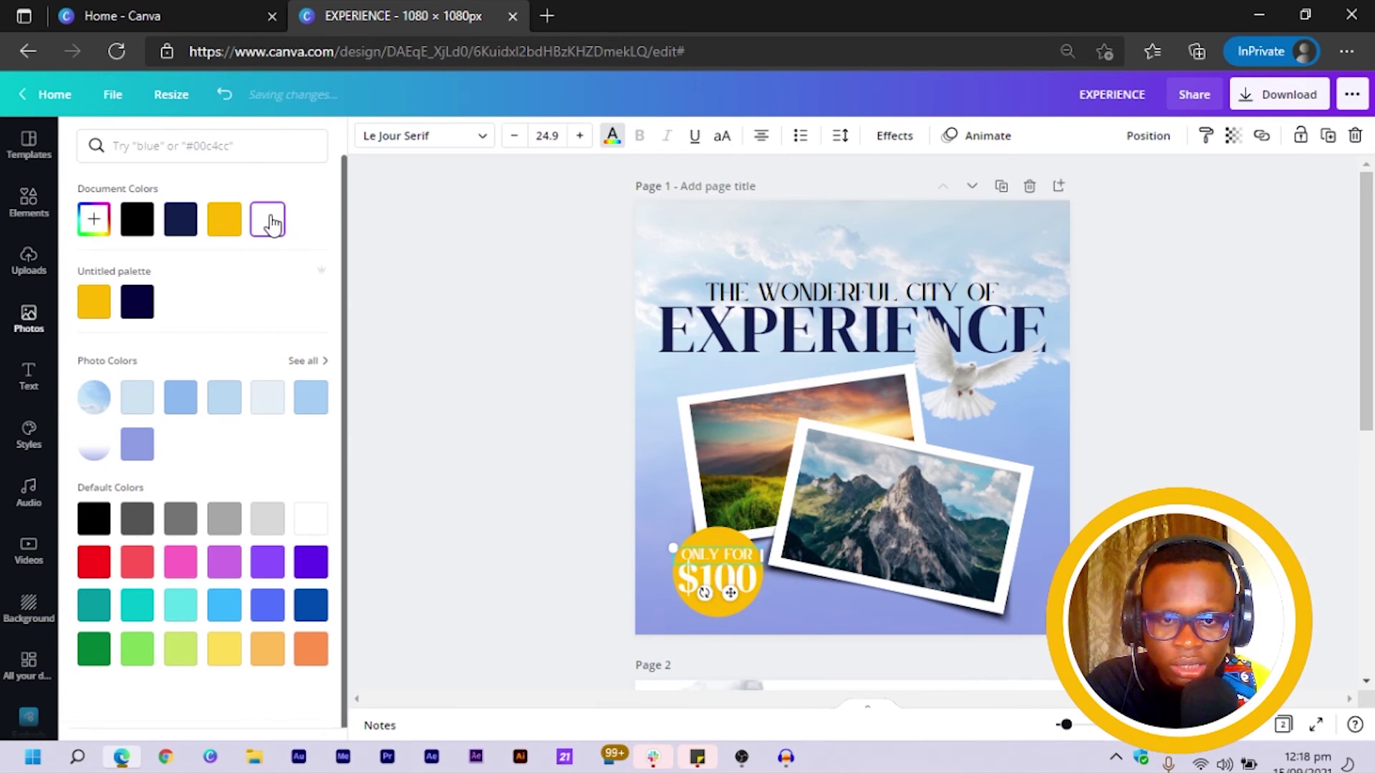
click(530, 468)
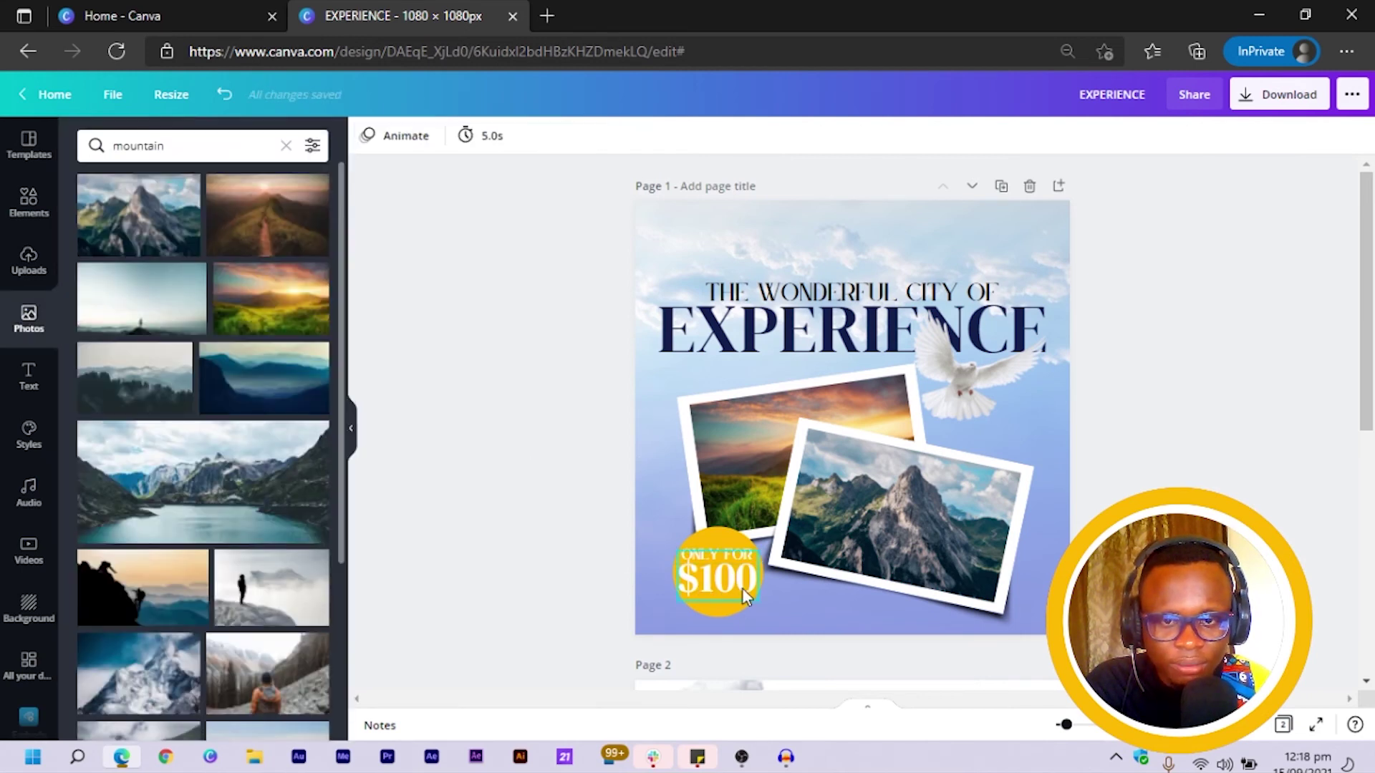
click(713, 557)
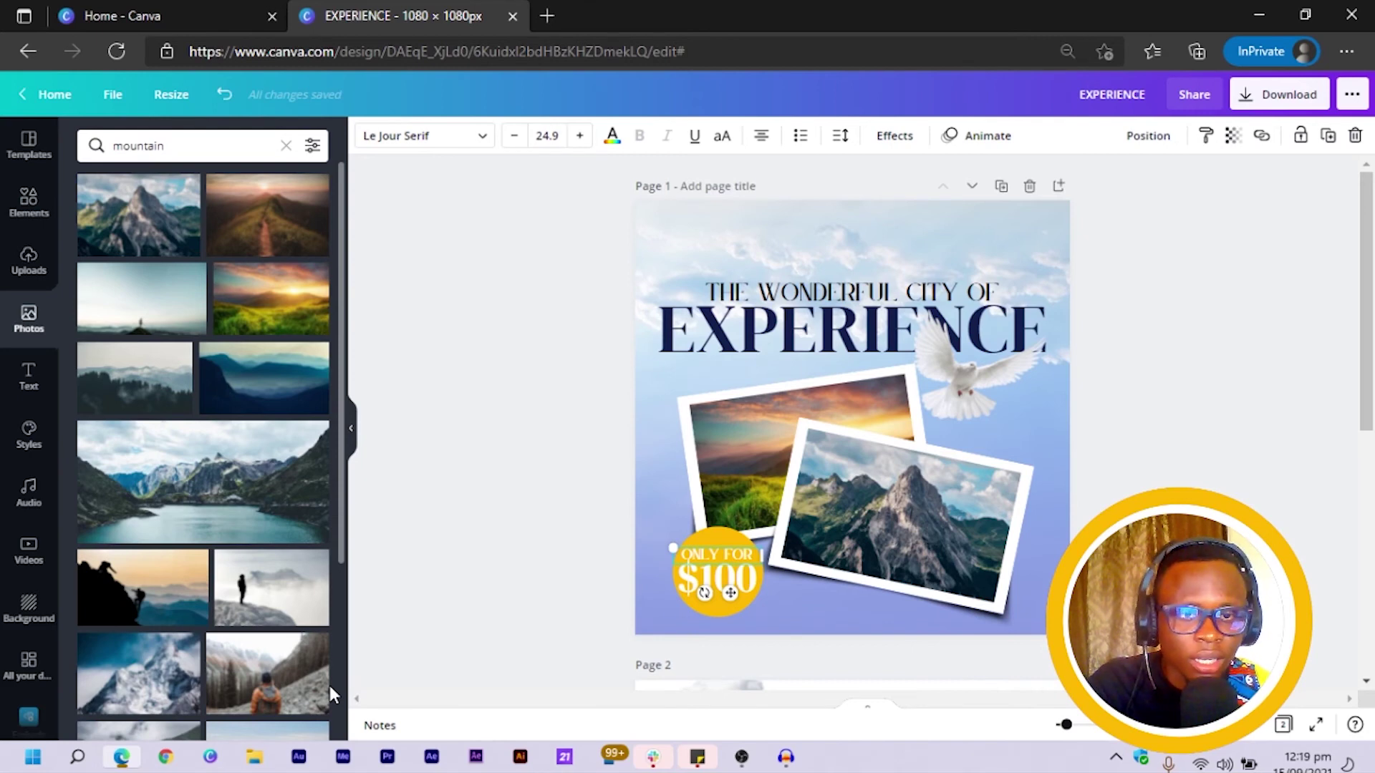
click(542, 406)
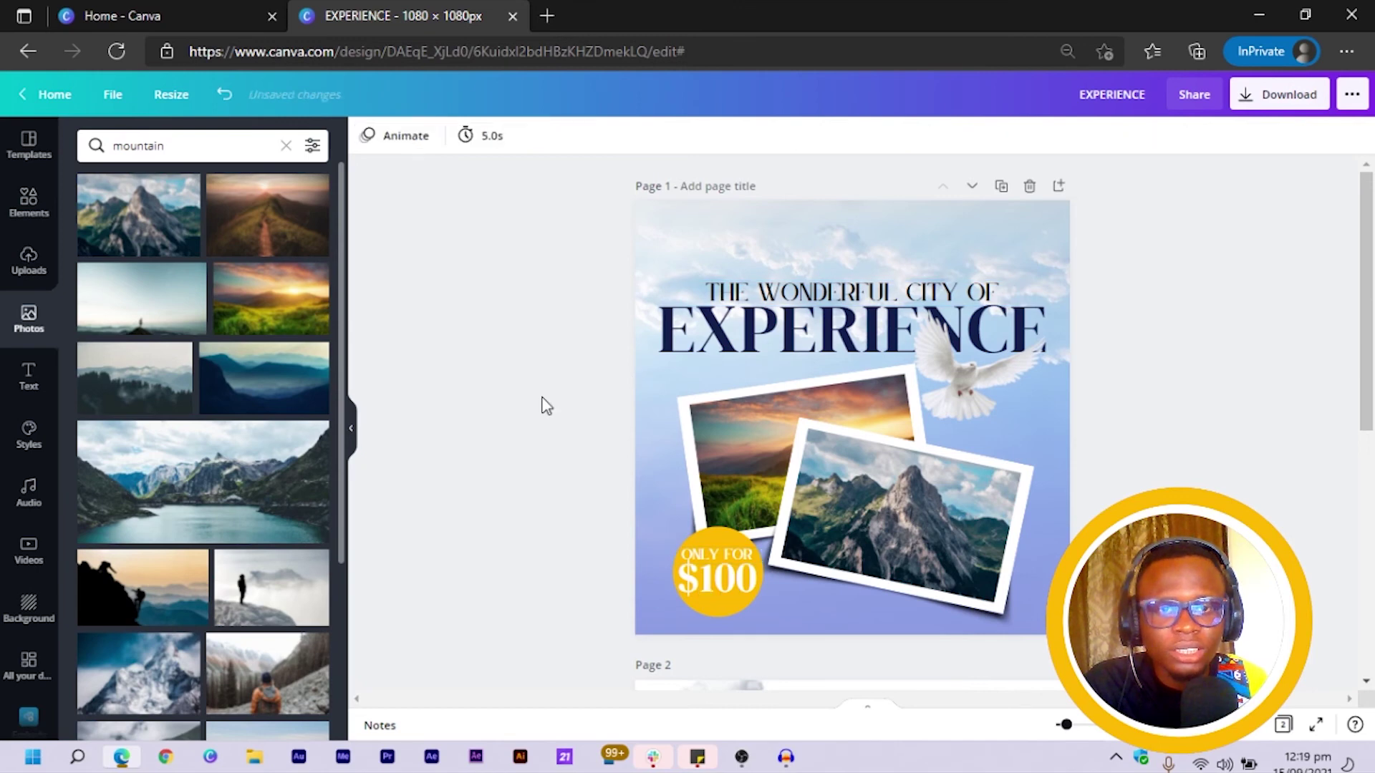
Unlock the purple gradient overlay, duplicate it, move the copy to the top of page 1 and lock the original again
click(846, 631)
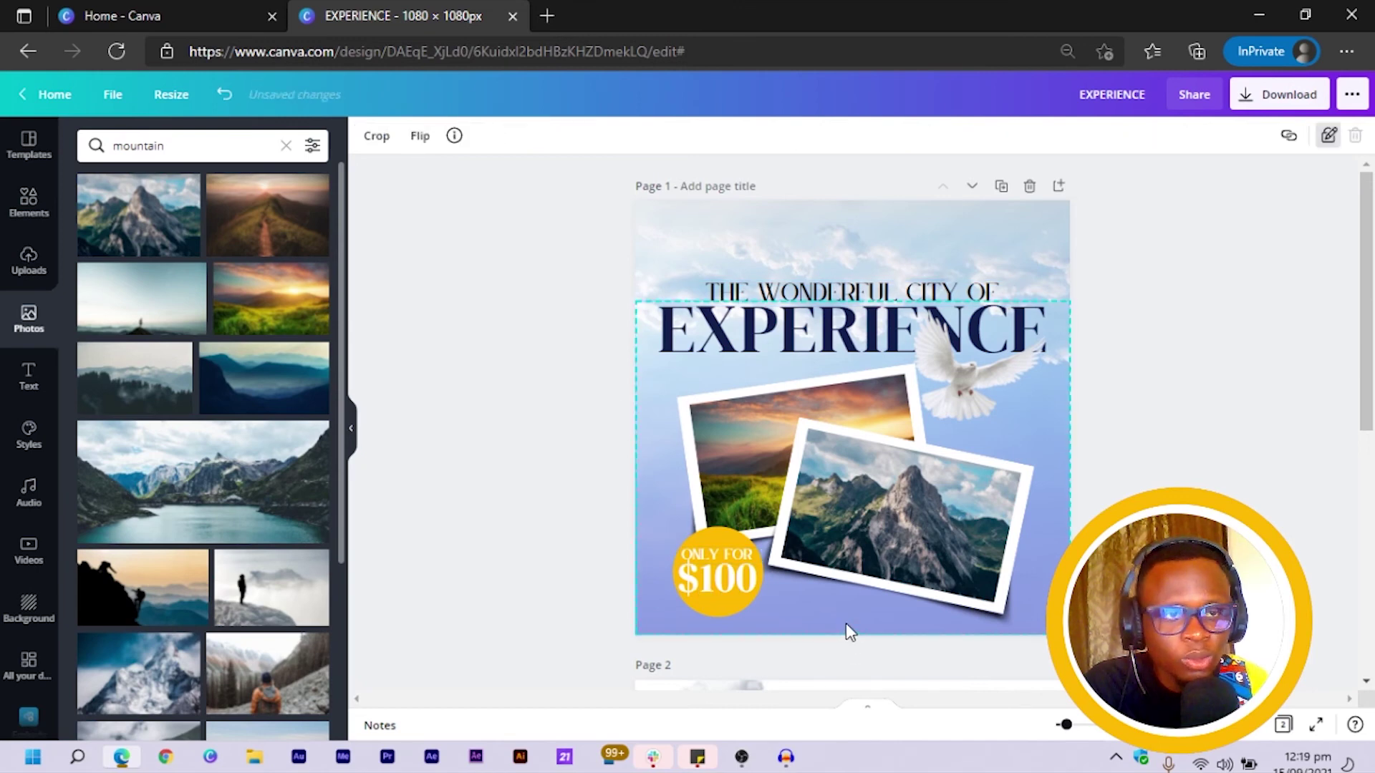
click(1328, 138)
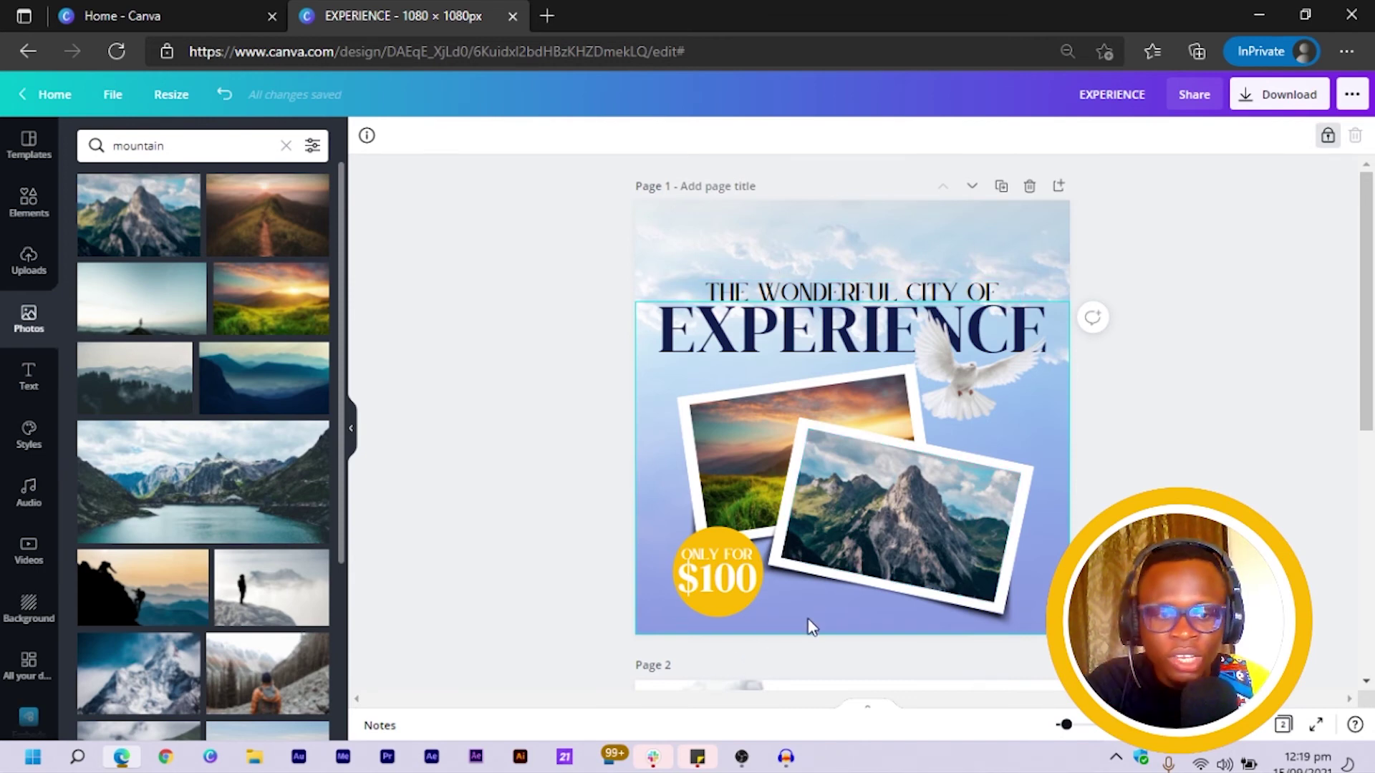
click(1327, 136)
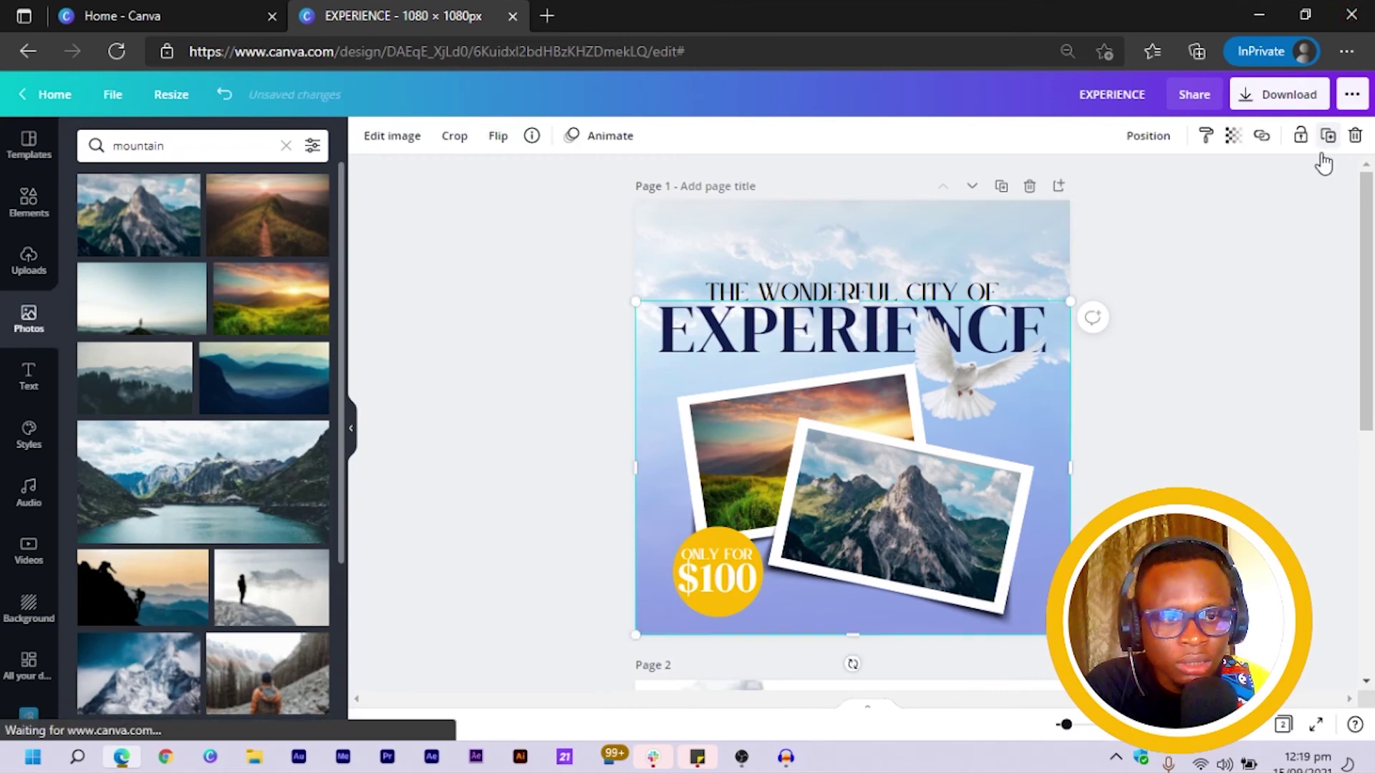
drag(869, 591, 830, 621)
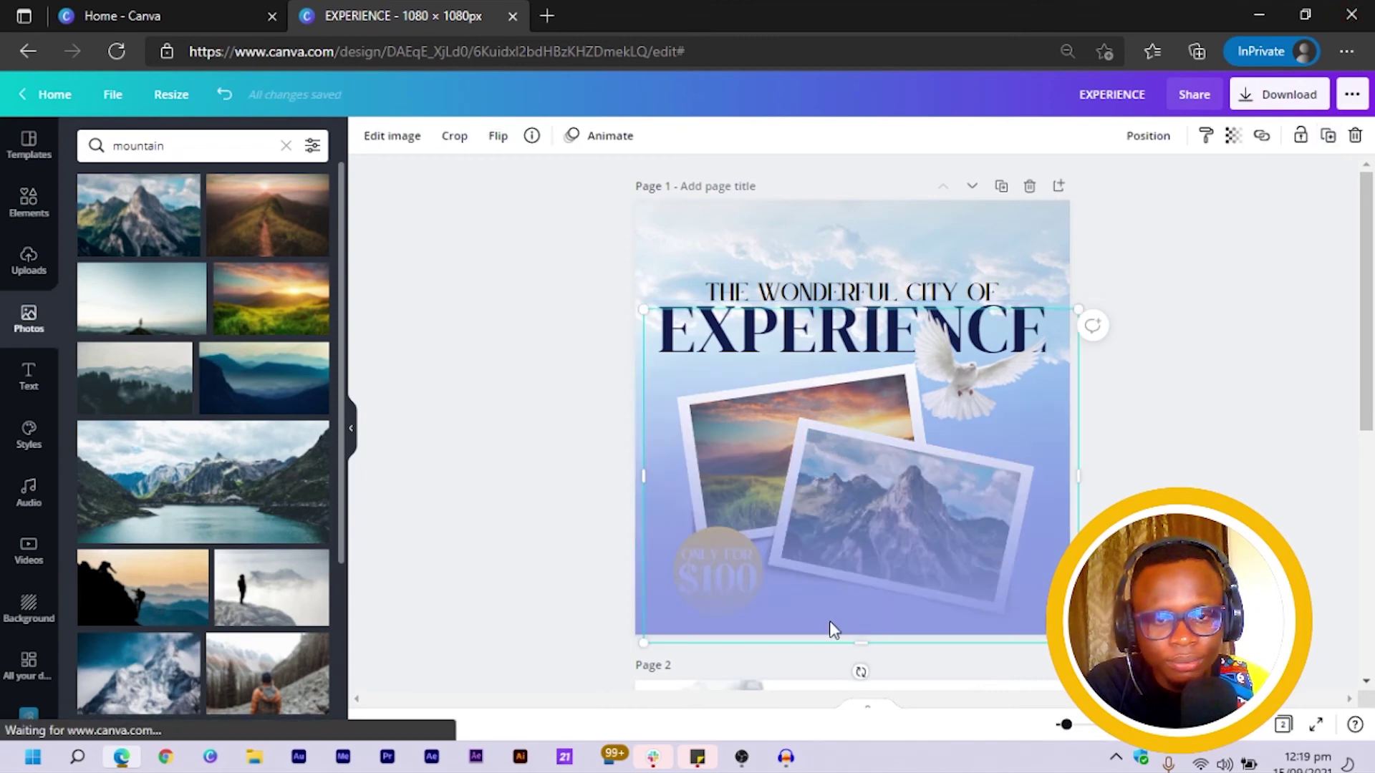
drag(634, 191, 683, 242)
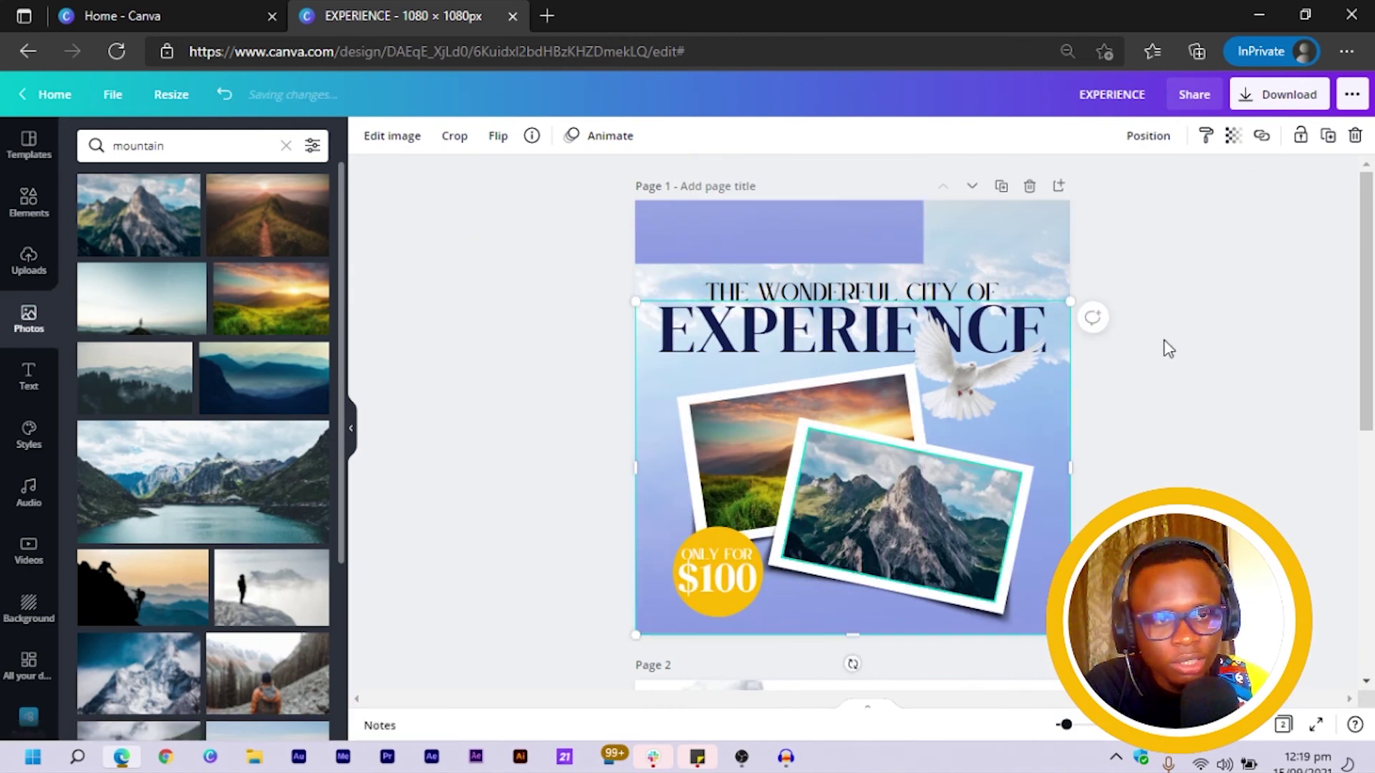
click(1300, 136)
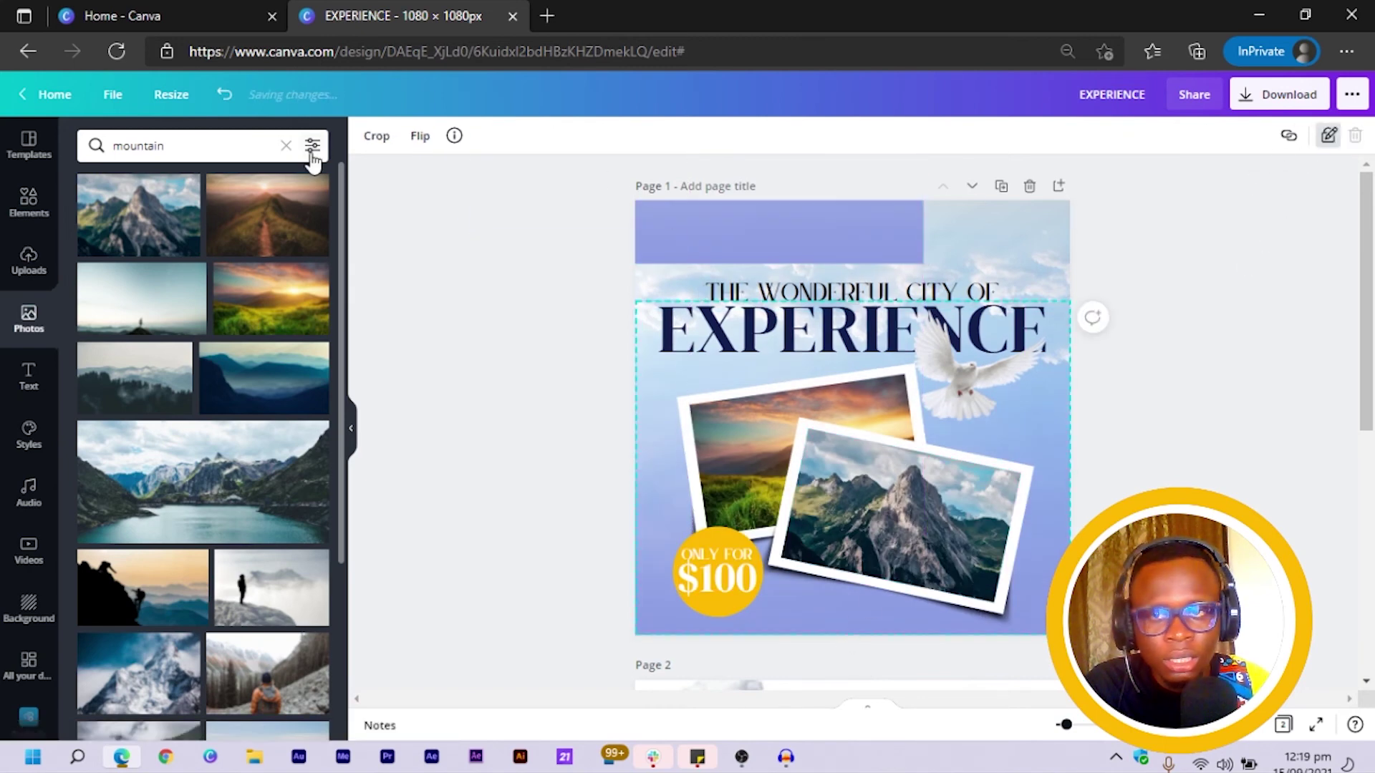
Flip the copied gradient vertically and align it across the full page width over the upper sky
click(721, 251)
click(502, 148)
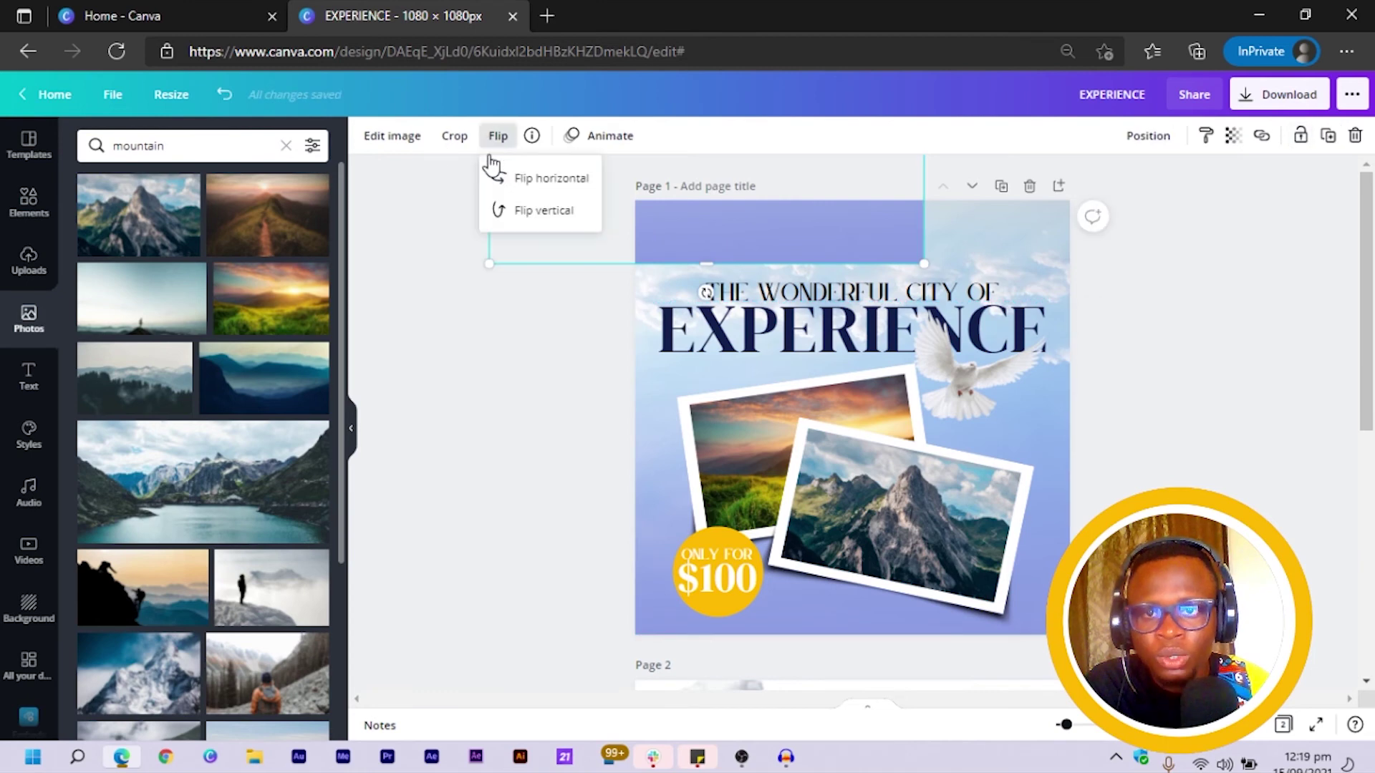
click(526, 219)
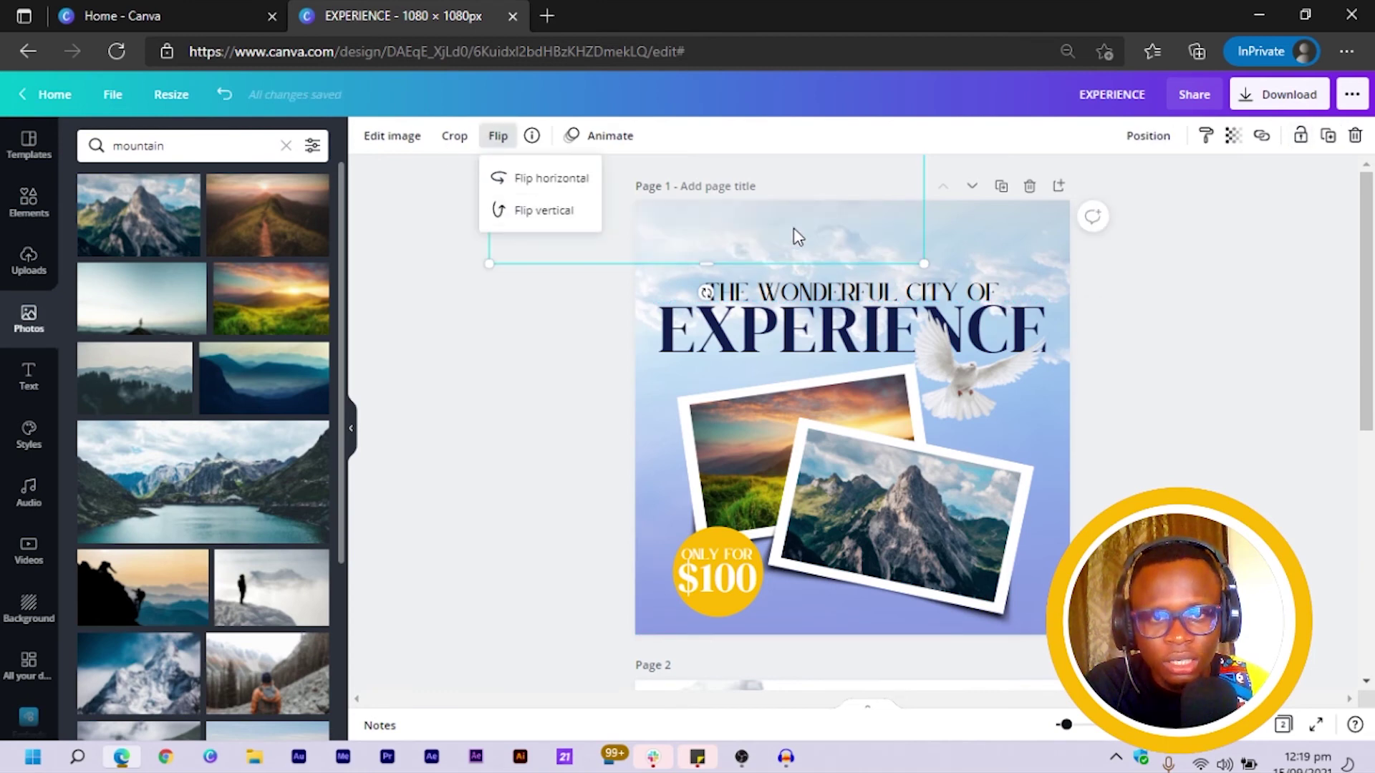
drag(795, 228, 939, 381)
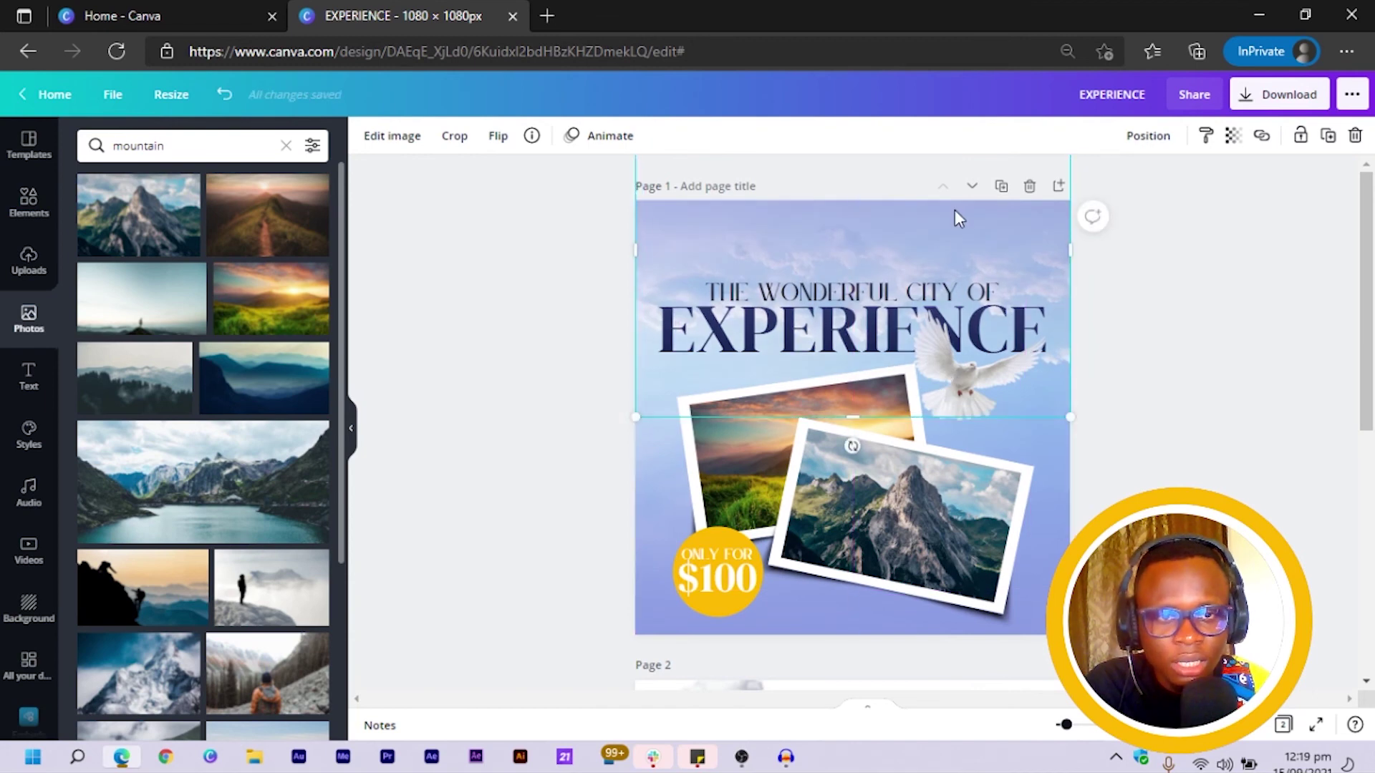
Send the flipped gradient behind the headline text
right_click(952, 239)
click(1021, 406)
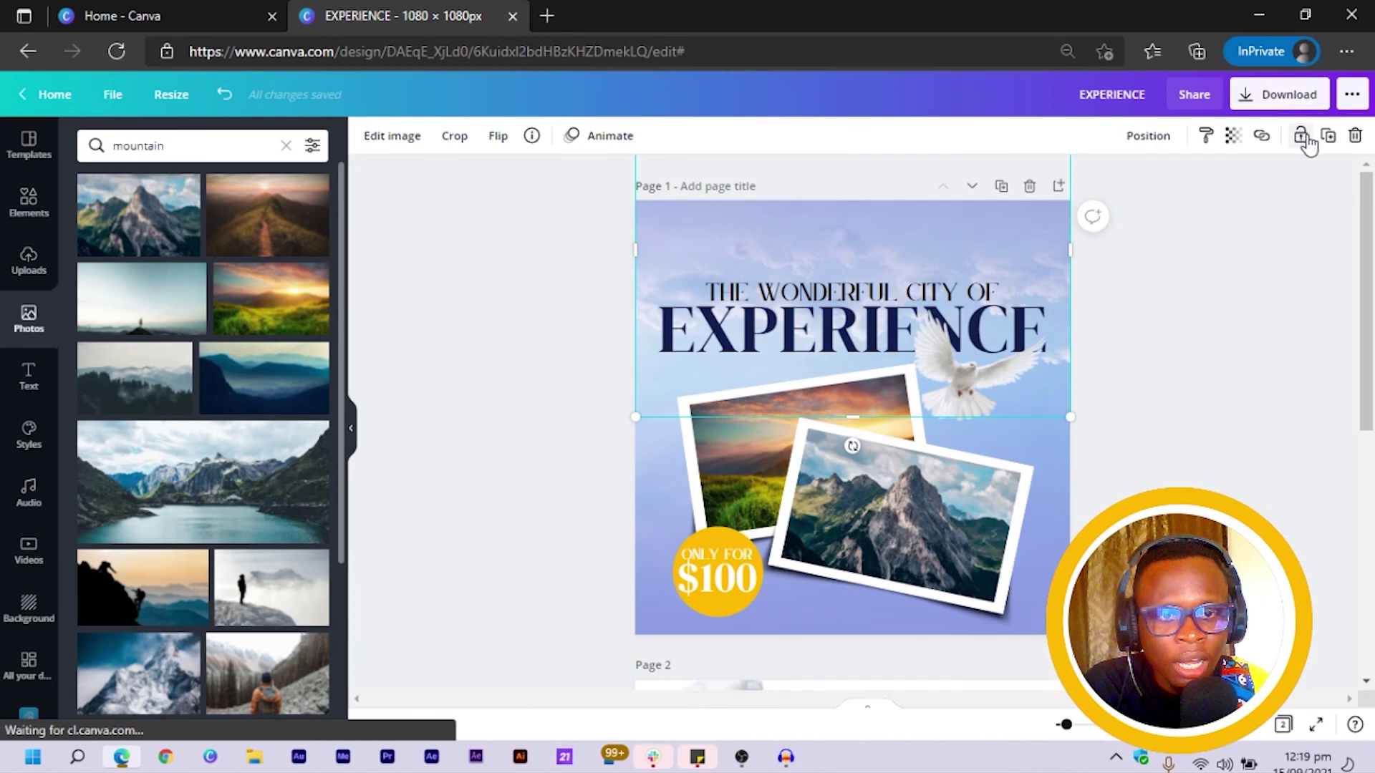
key(Escape)
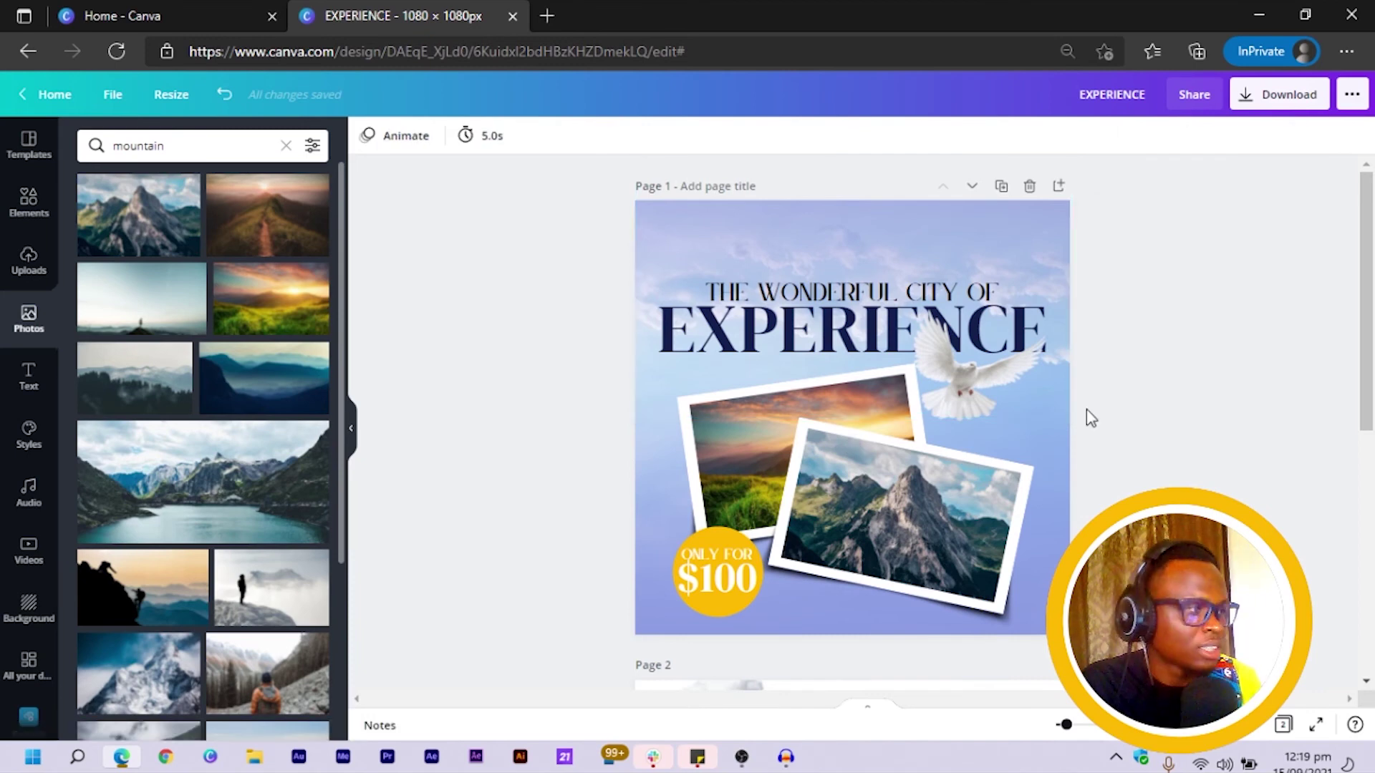
click(776, 293)
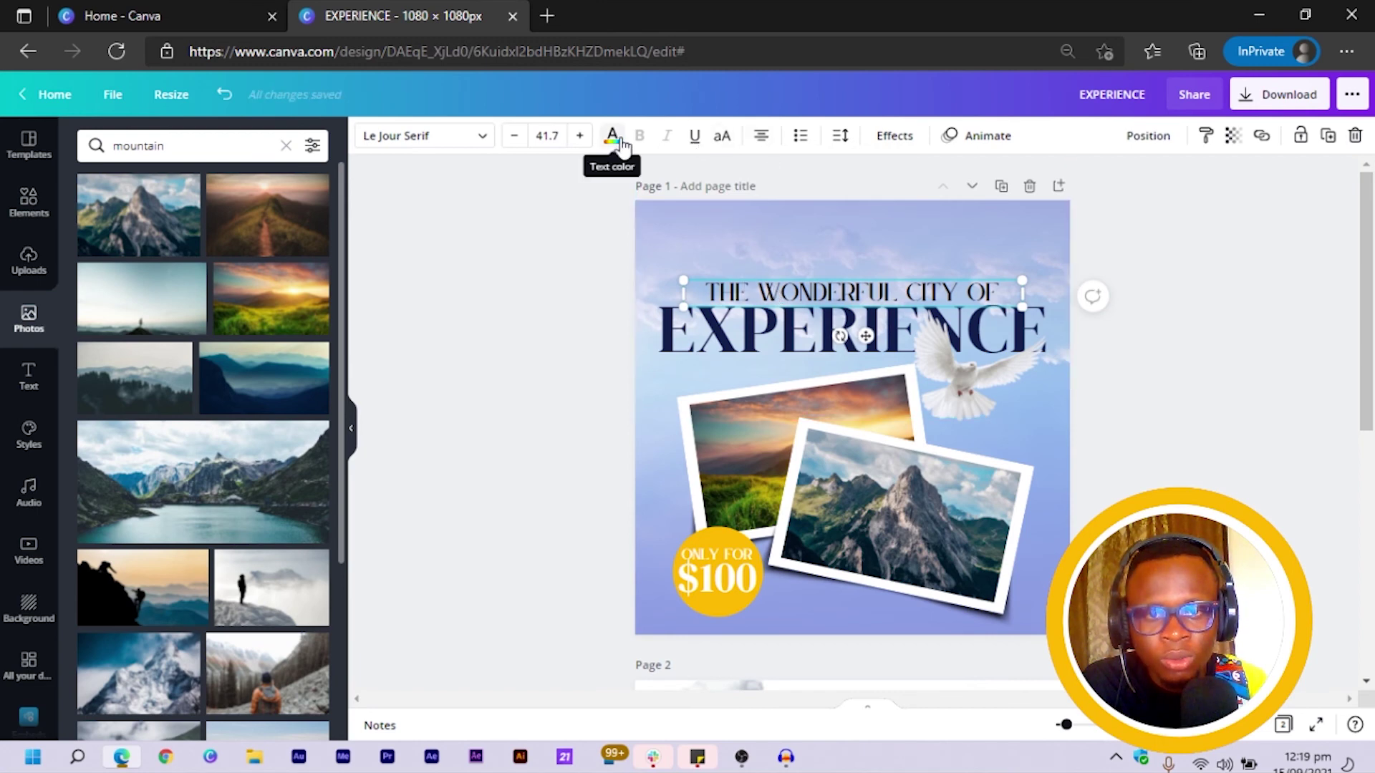
click(513, 427)
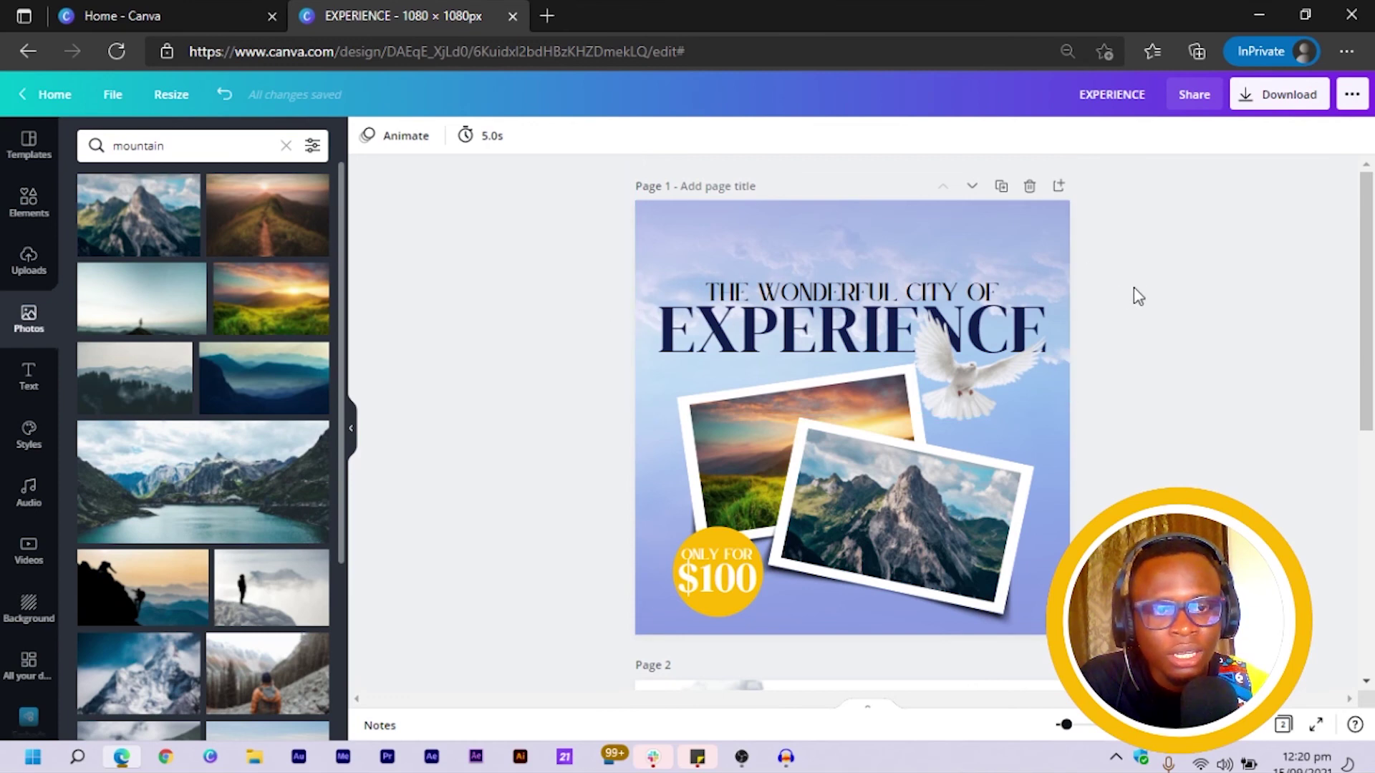
Select the headline, dove, framed photos and price badge together and move them slightly up on the page
drag(1165, 271, 644, 614)
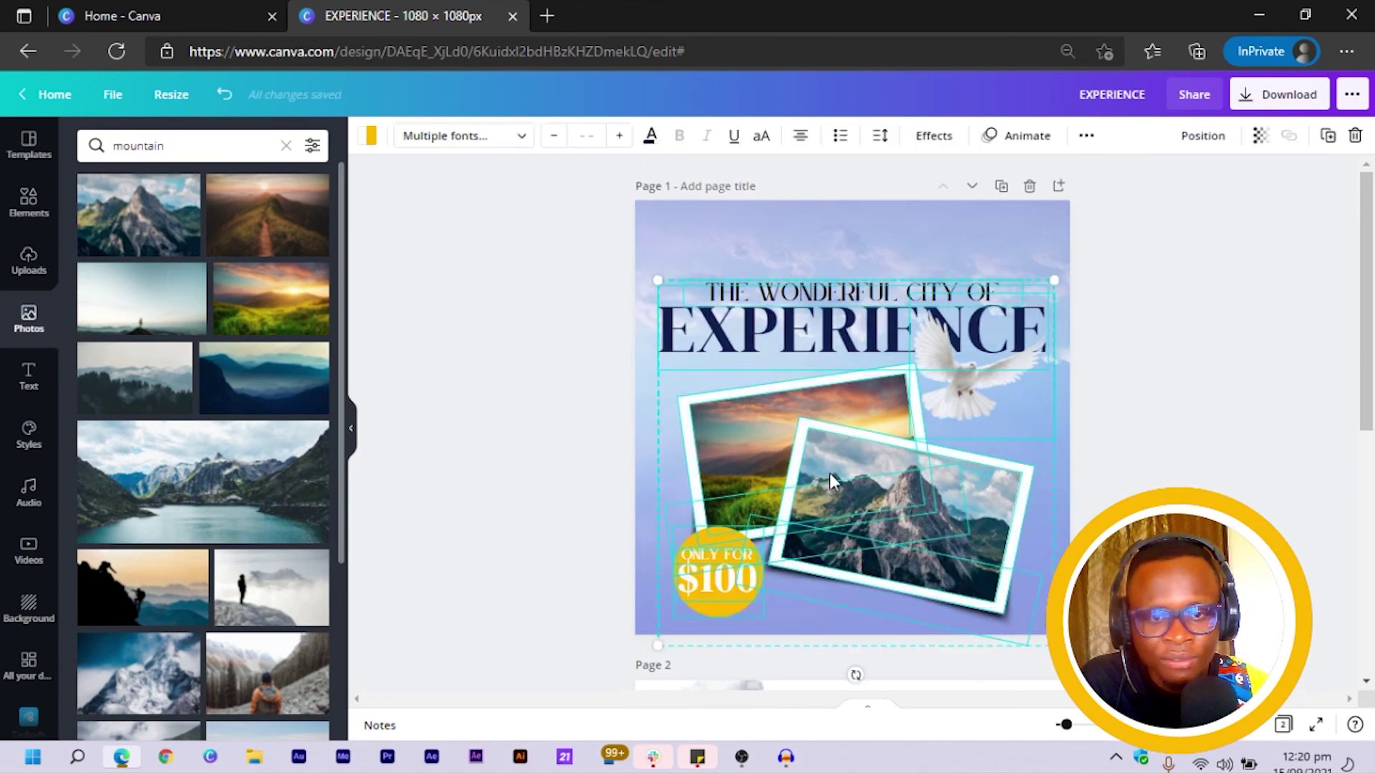
drag(831, 470, 832, 456)
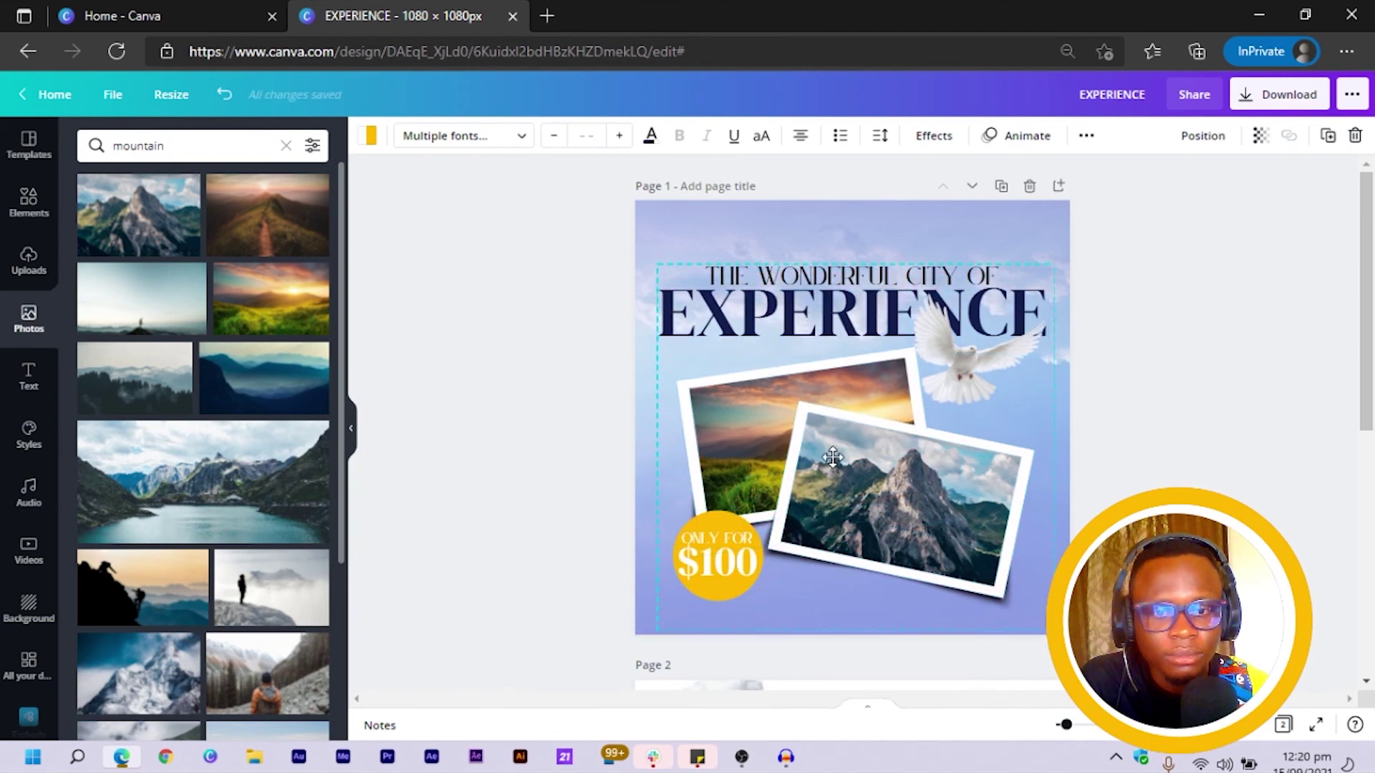
click(503, 459)
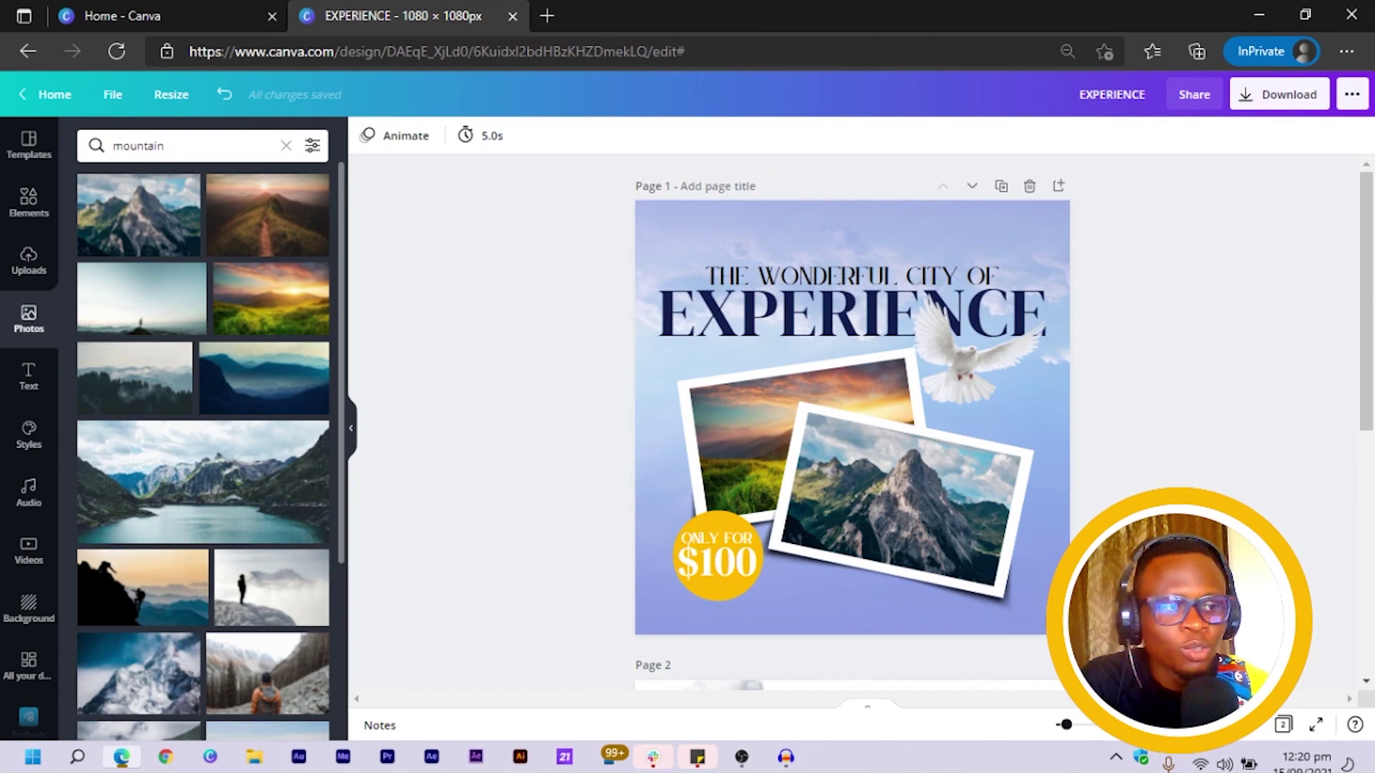